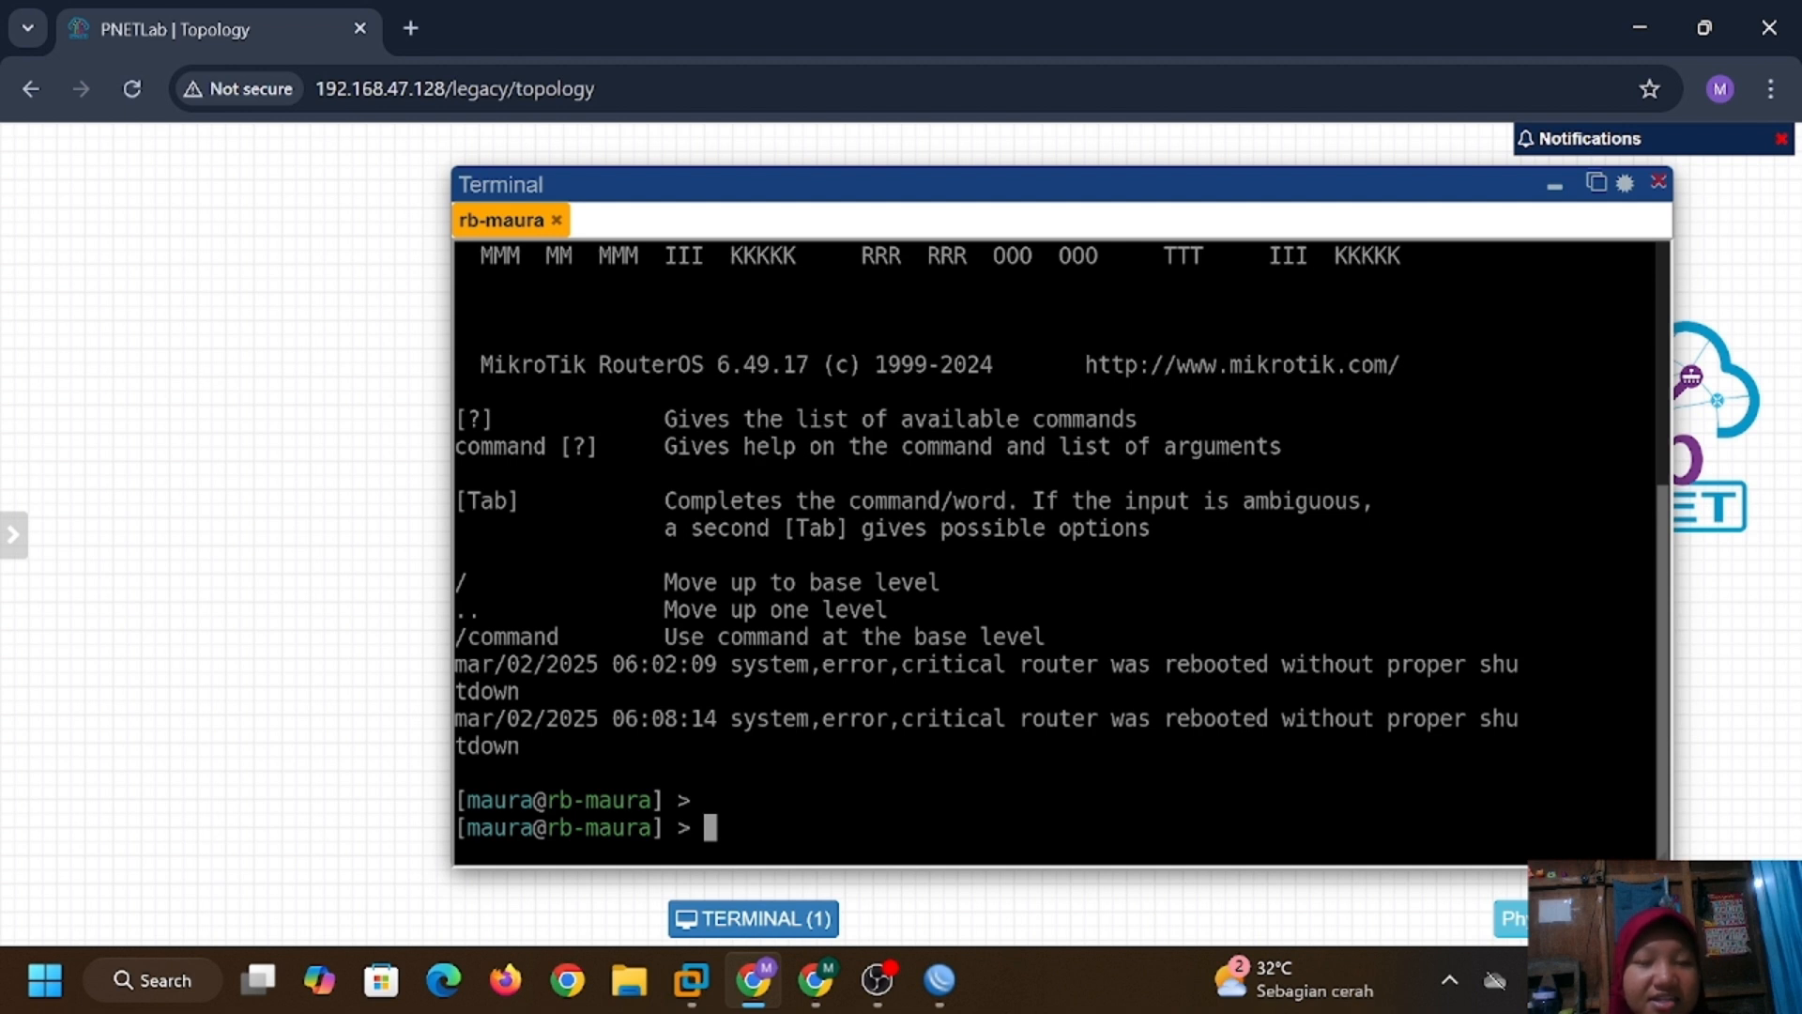
List the router's DHCP client entries, then enter the ip dhcp-client level and print them again in detail.
{"action": "type", "text": "ip dhcp-client print"}
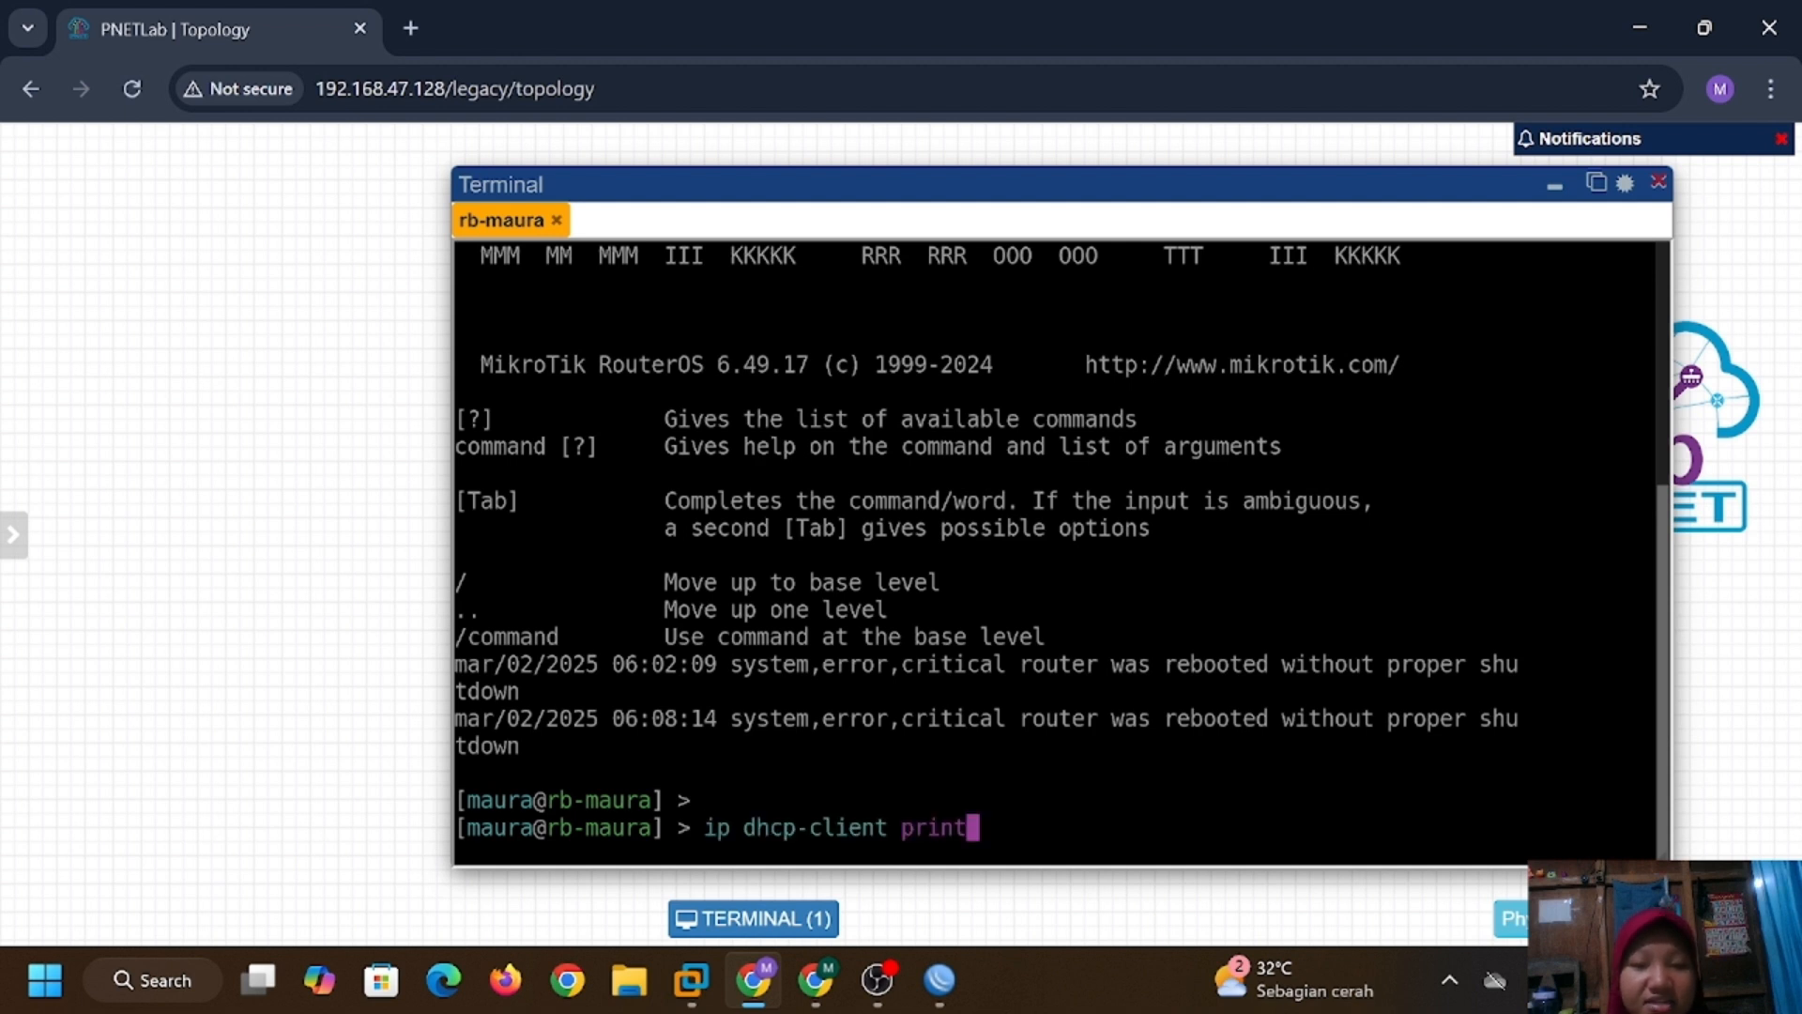
{"action": "key", "text": "Return"}
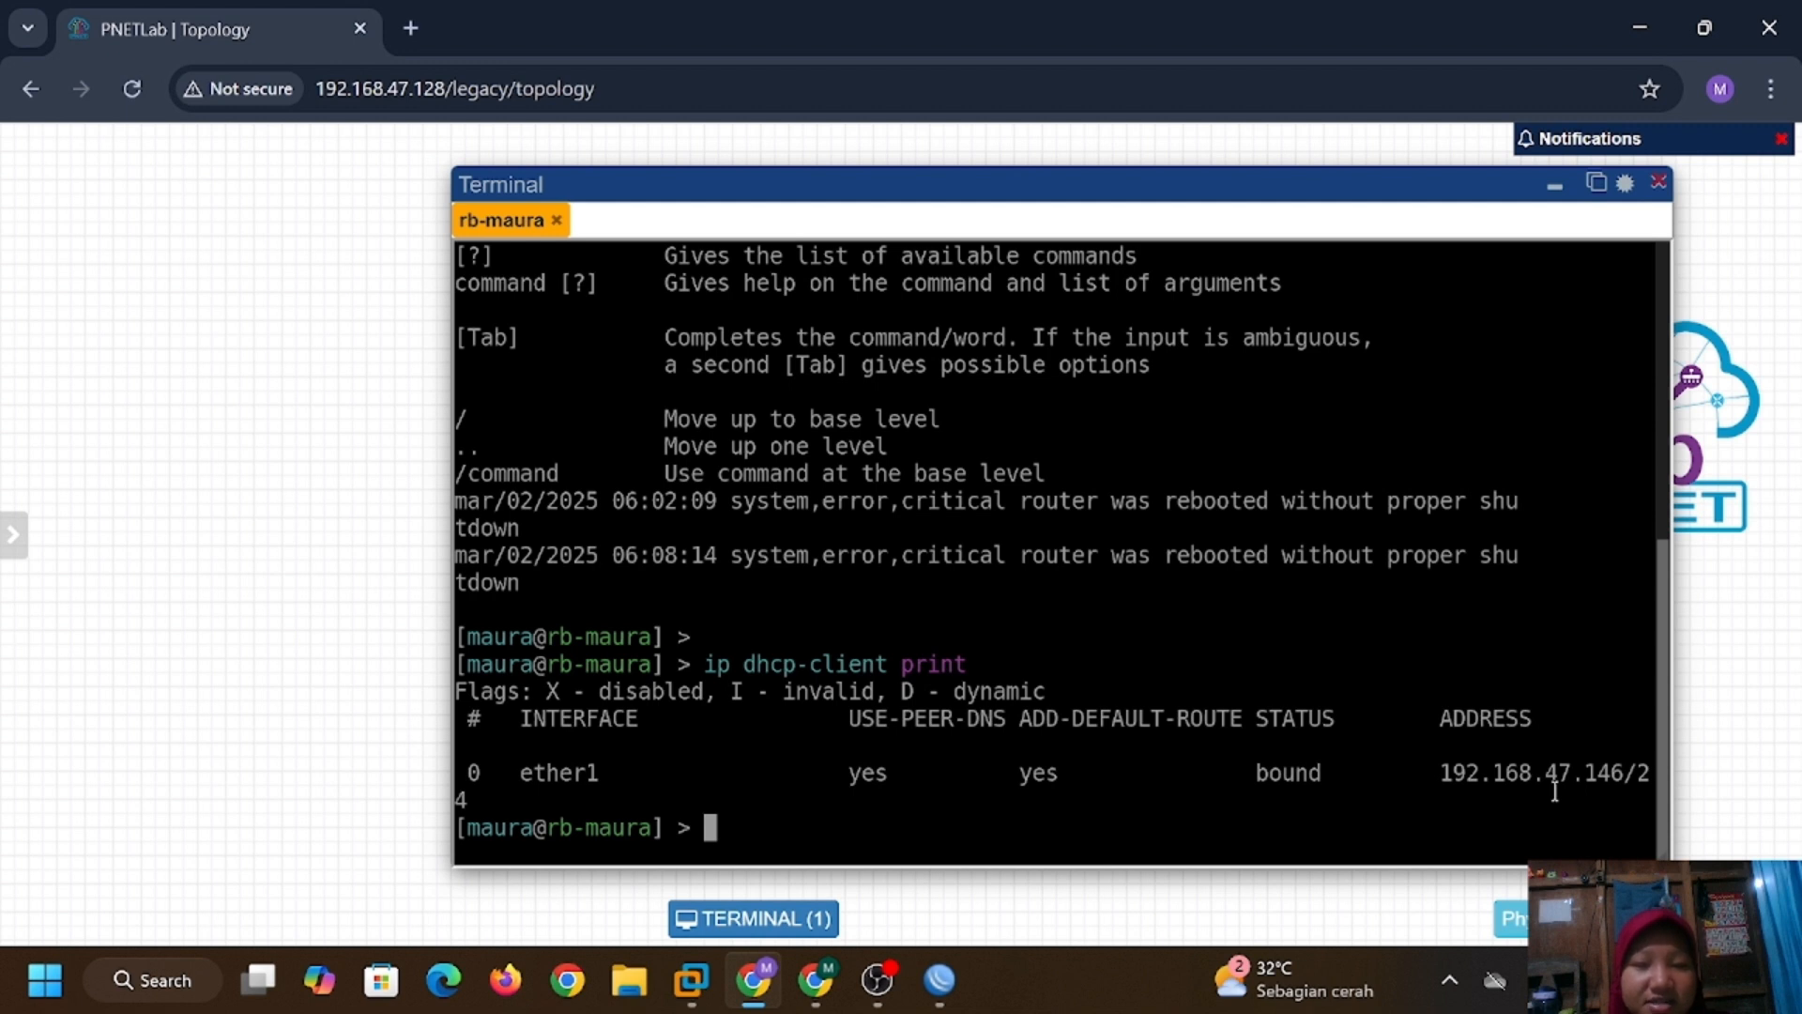
{"action": "type", "text": "ip dhcp-client"}
{"action": "key", "text": "Return"}
{"action": "type", "text": "print"}
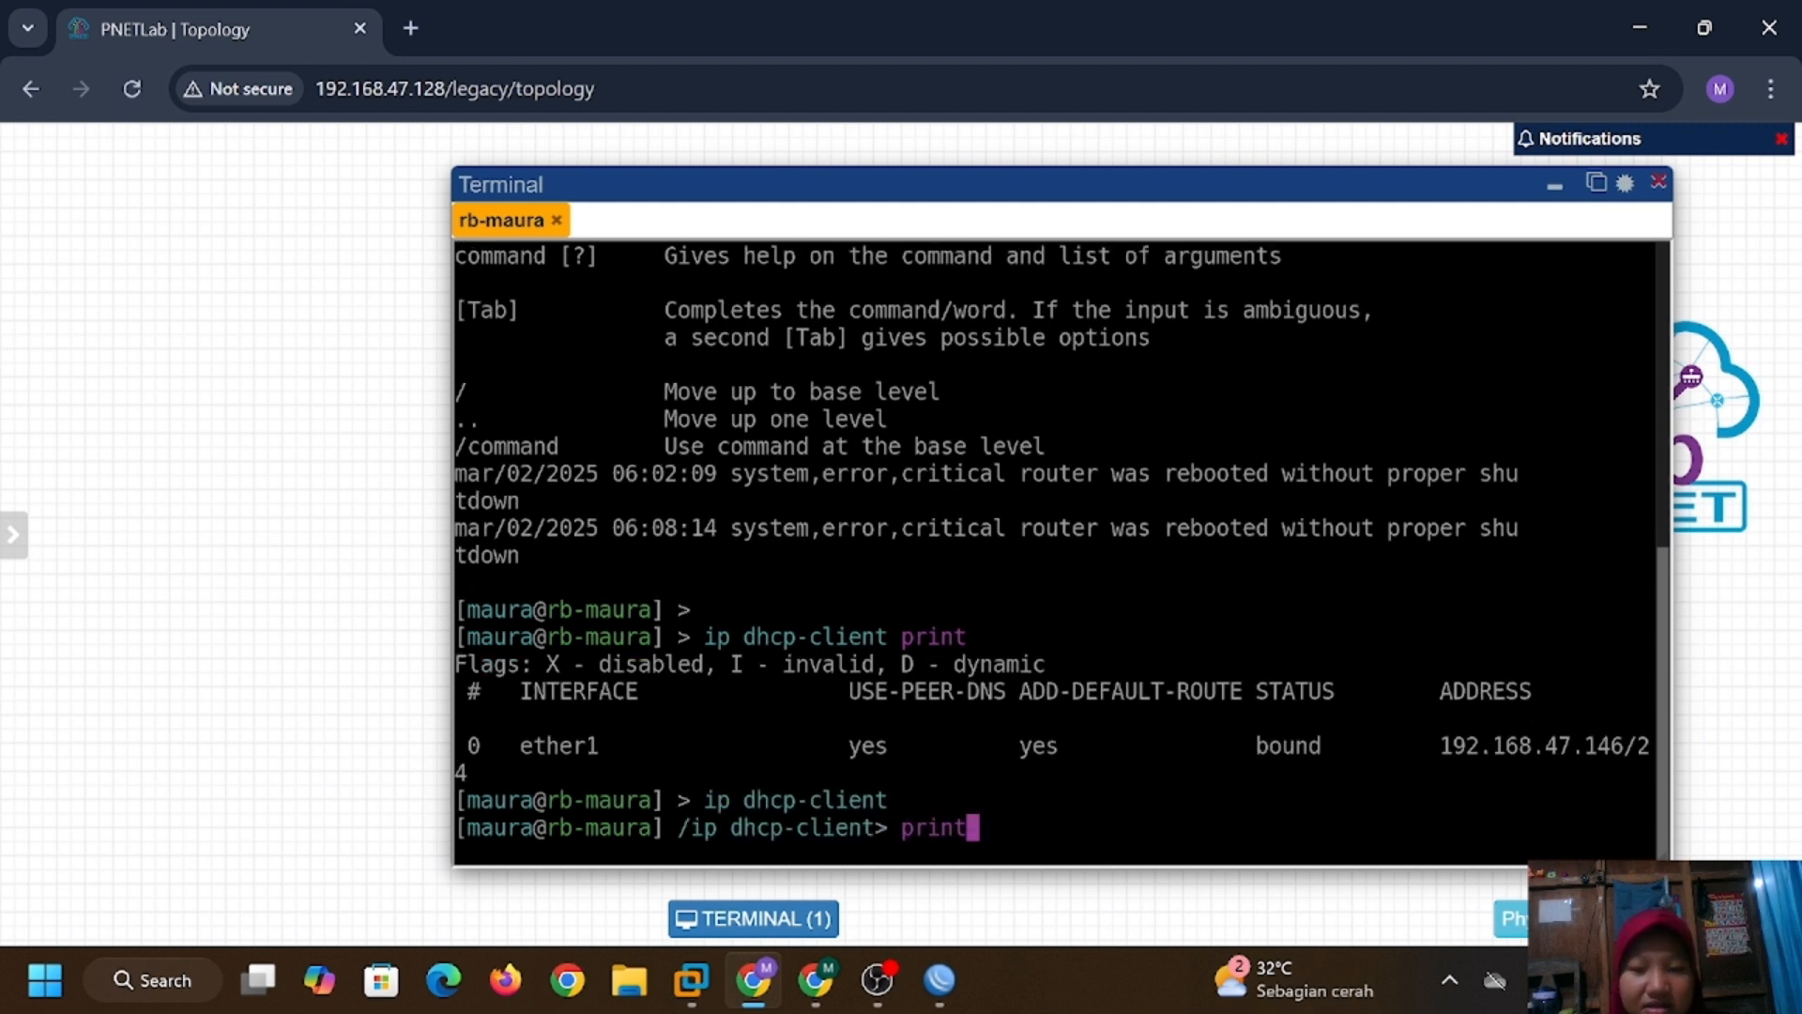
{"action": "key", "text": "Return"}
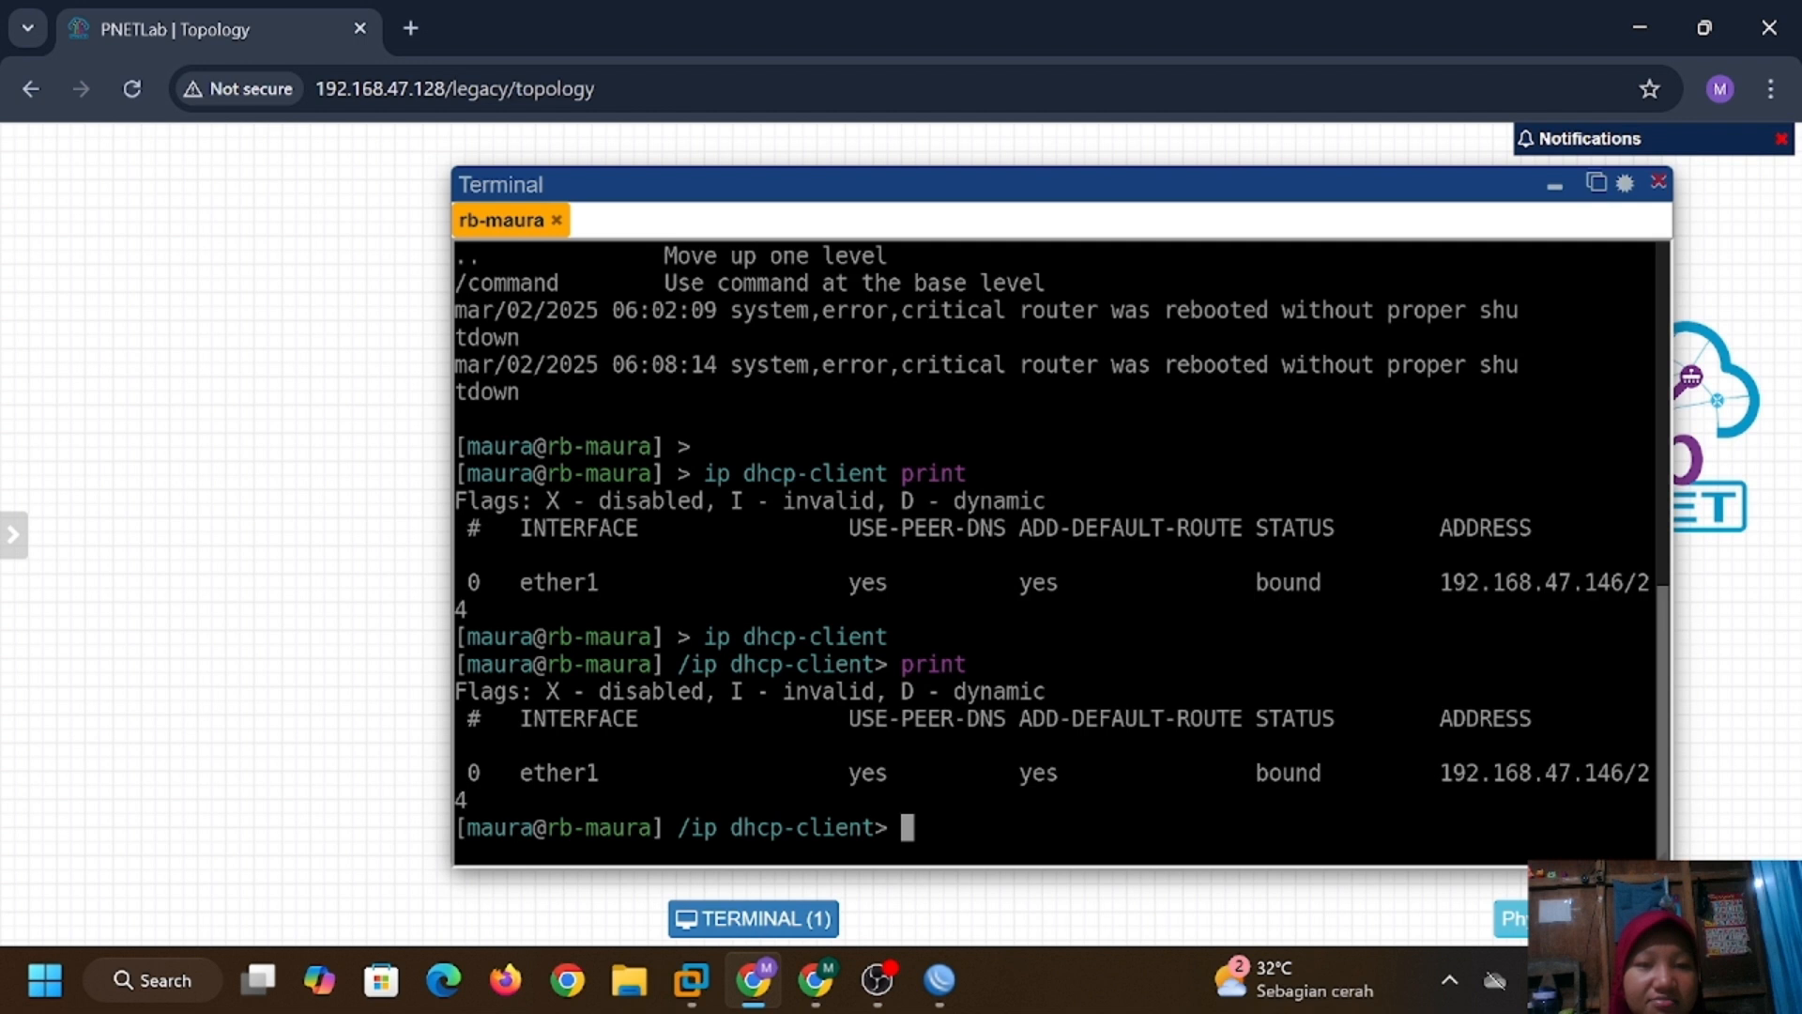
{"action": "type", "text": "print detail"}
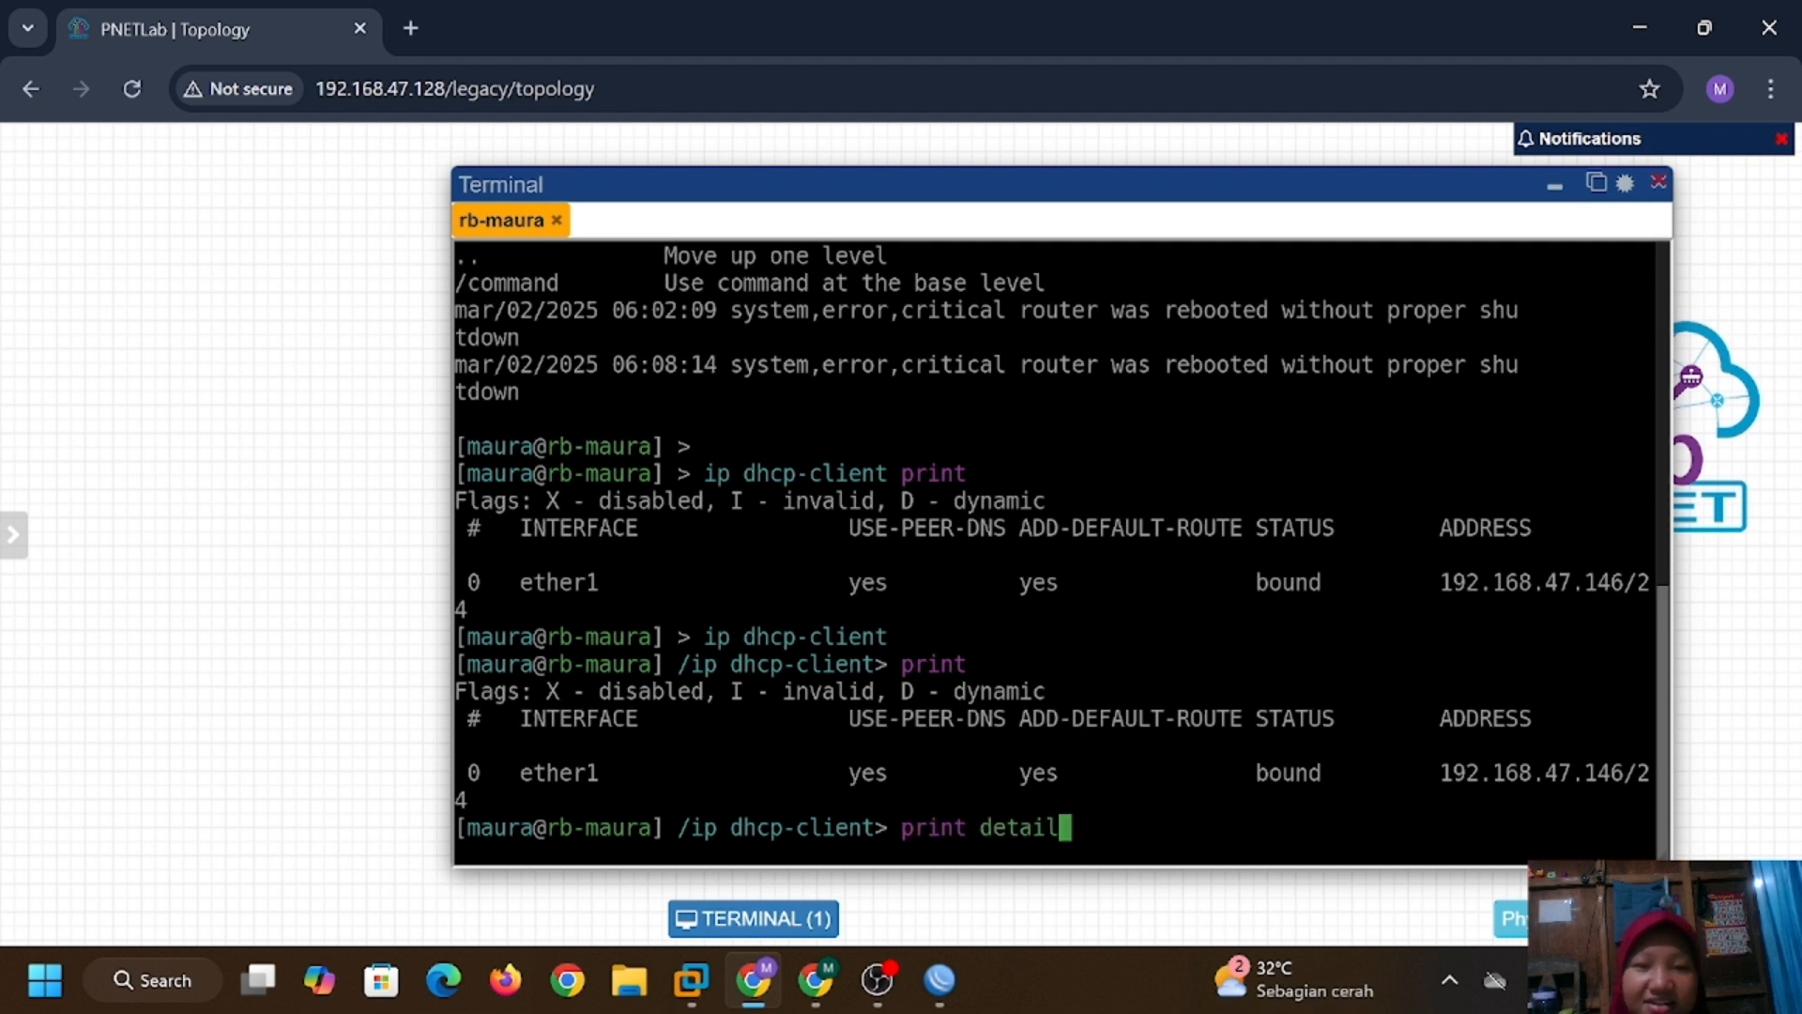
{"action": "key", "text": "Return"}
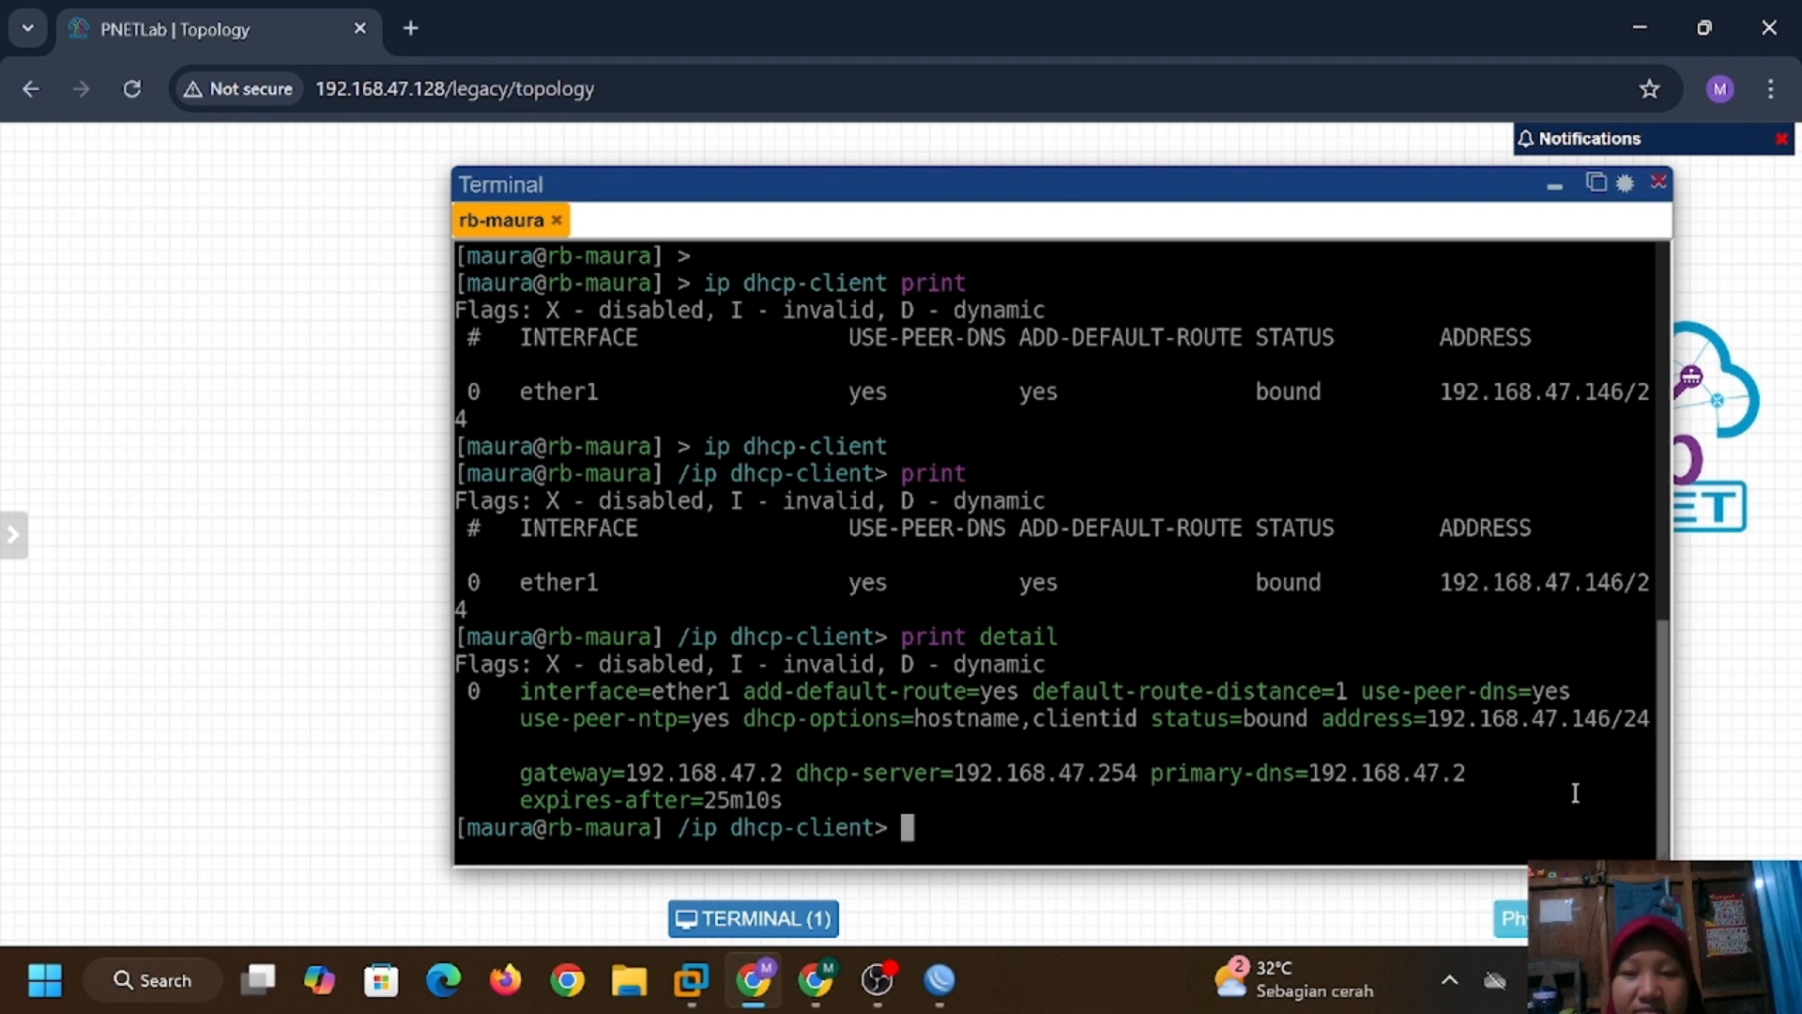
Remove DHCP client entry 0, print the client list to check it, and return to the base command level.
{"action": "type", "text": "remove number=0"}
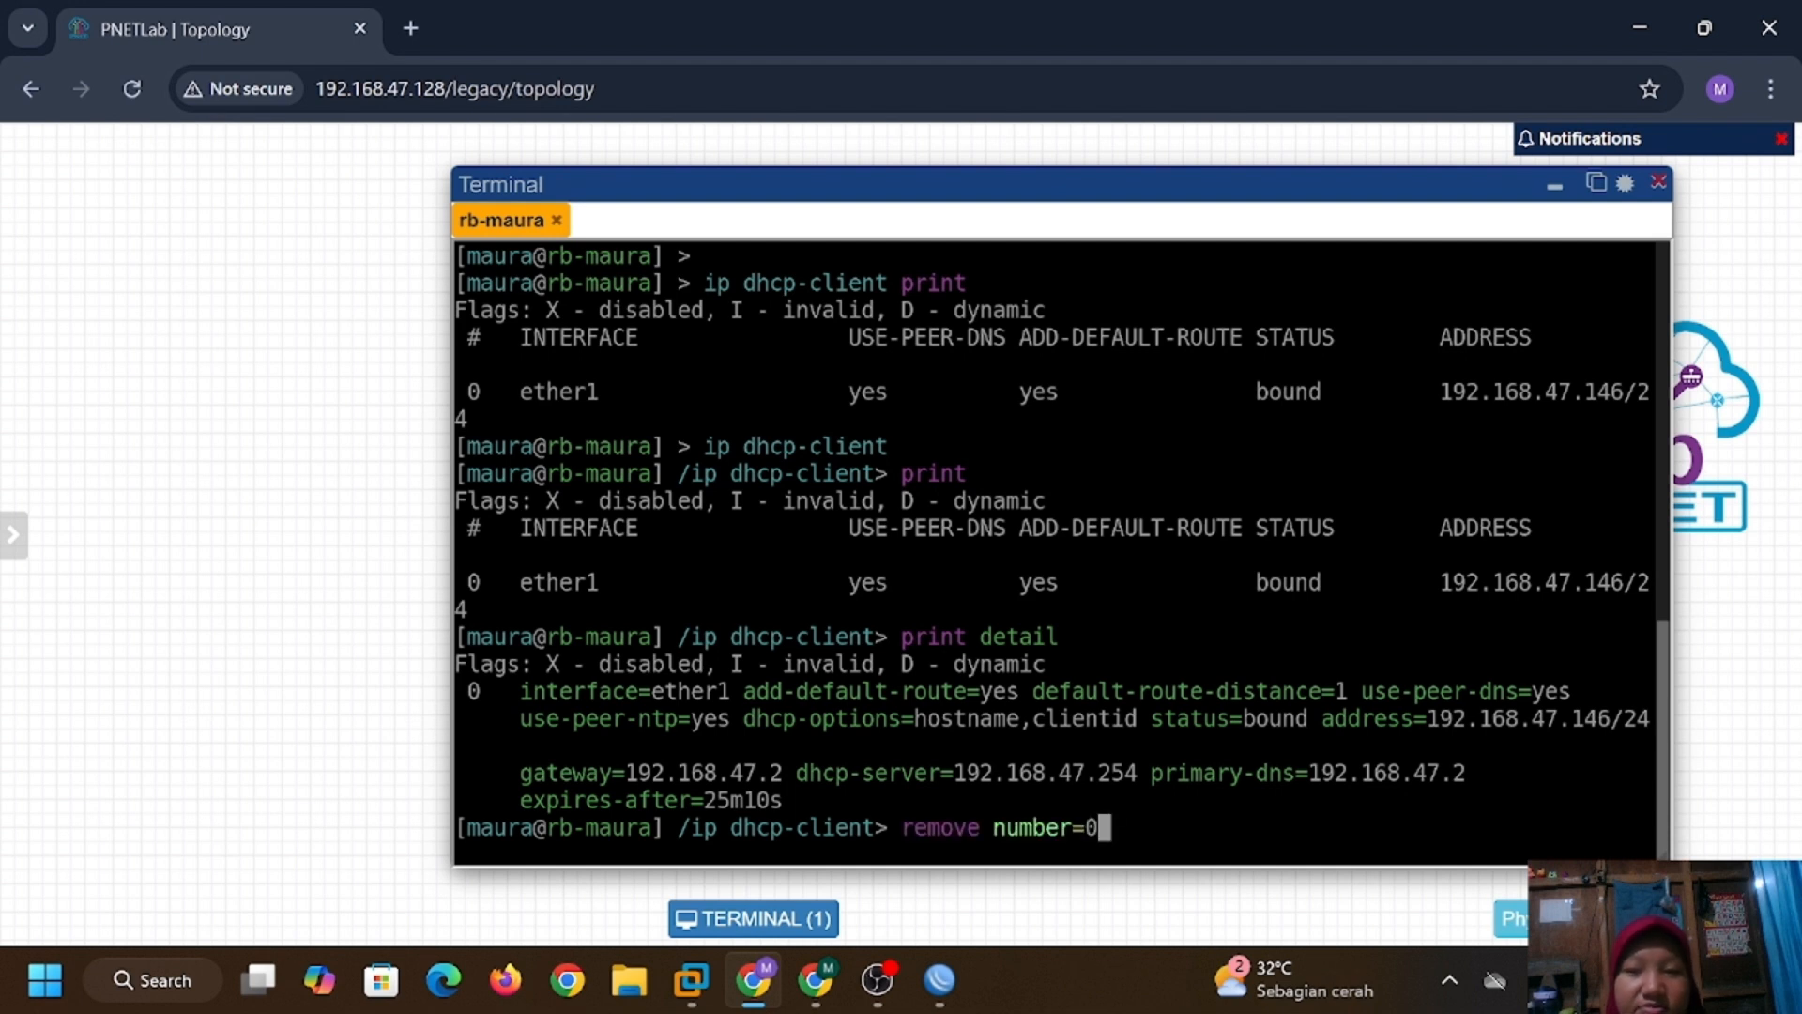
{"action": "key", "text": "Return"}
{"action": "type", "text": "print"}
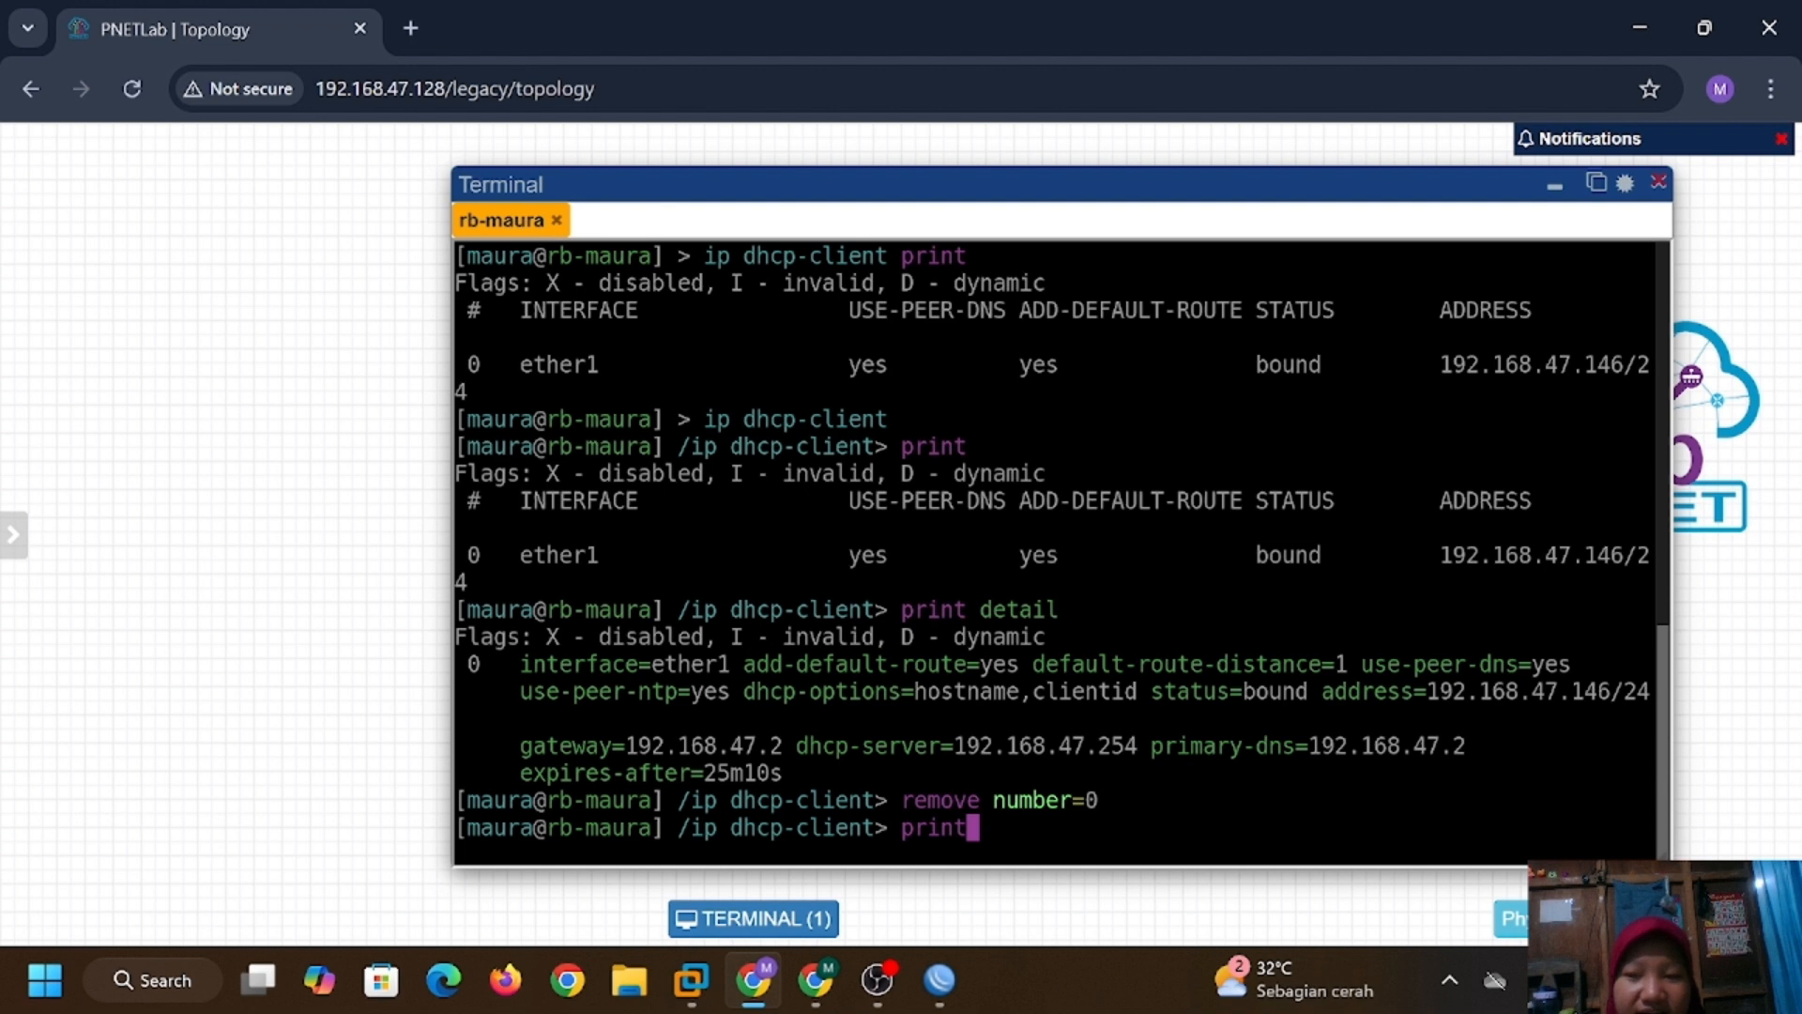
{"action": "key", "text": "Return"}
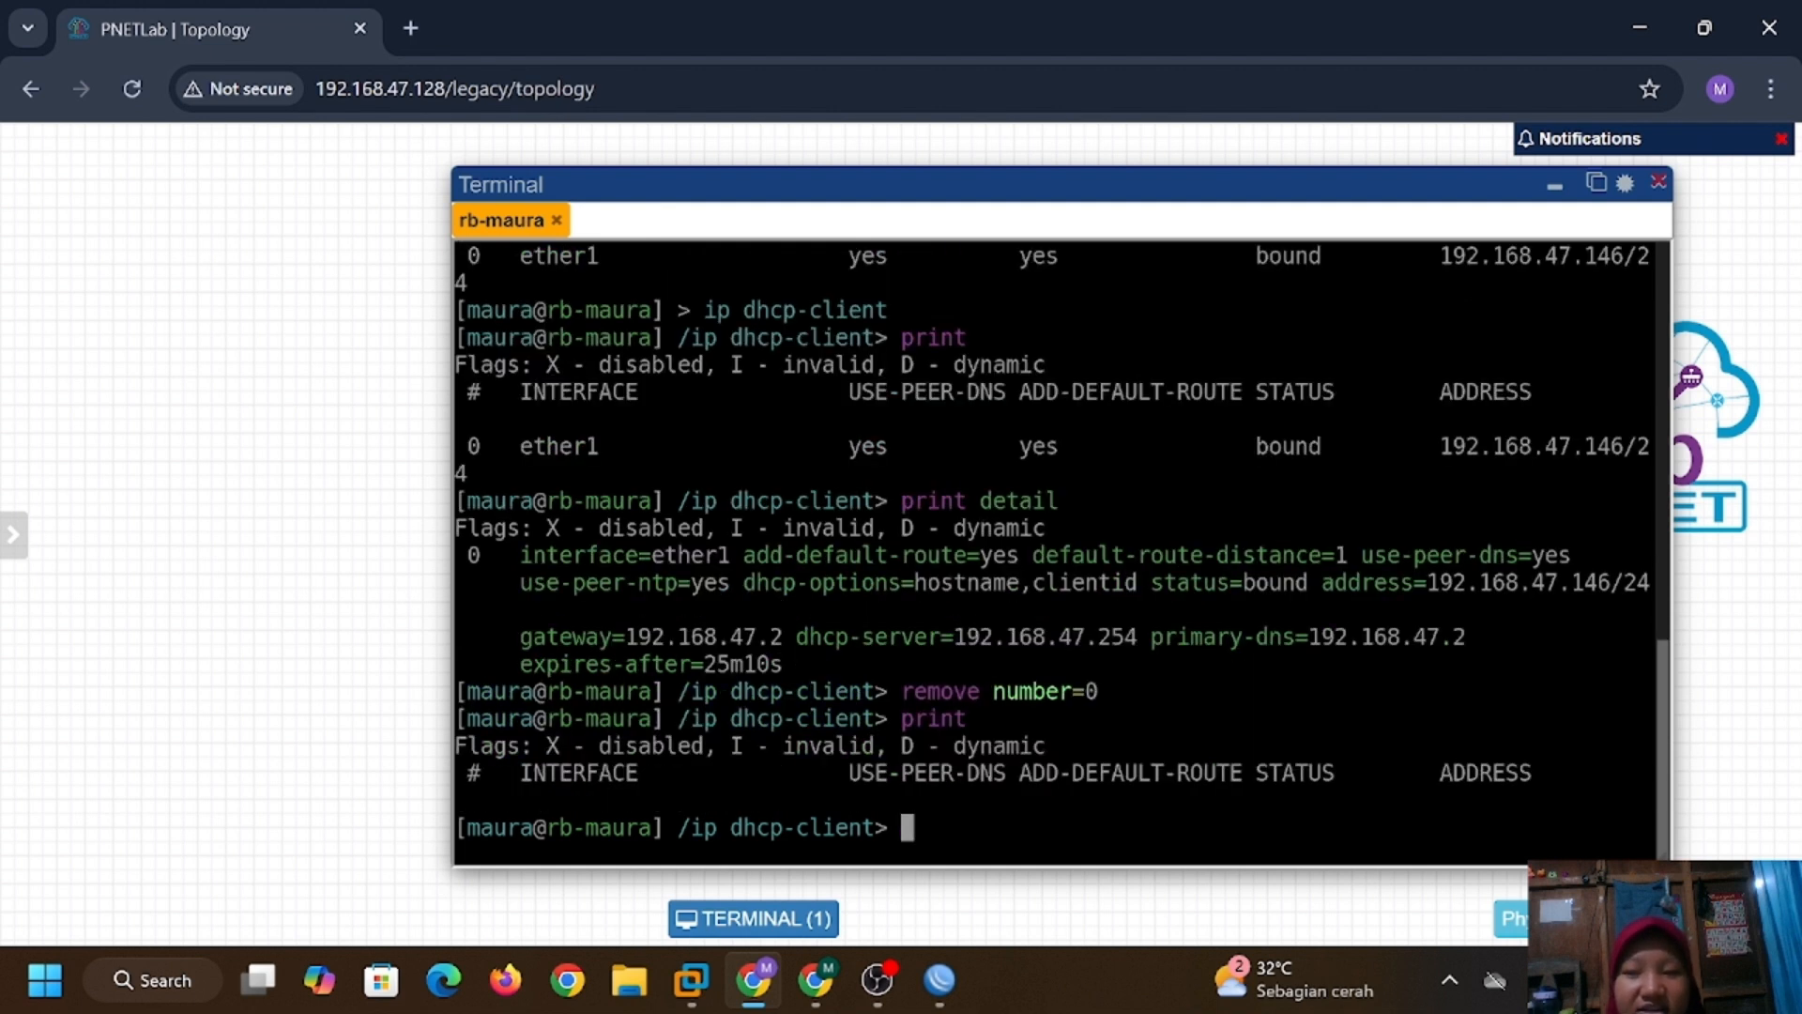
{"action": "type", "text": "/"}
{"action": "key", "text": "Return"}
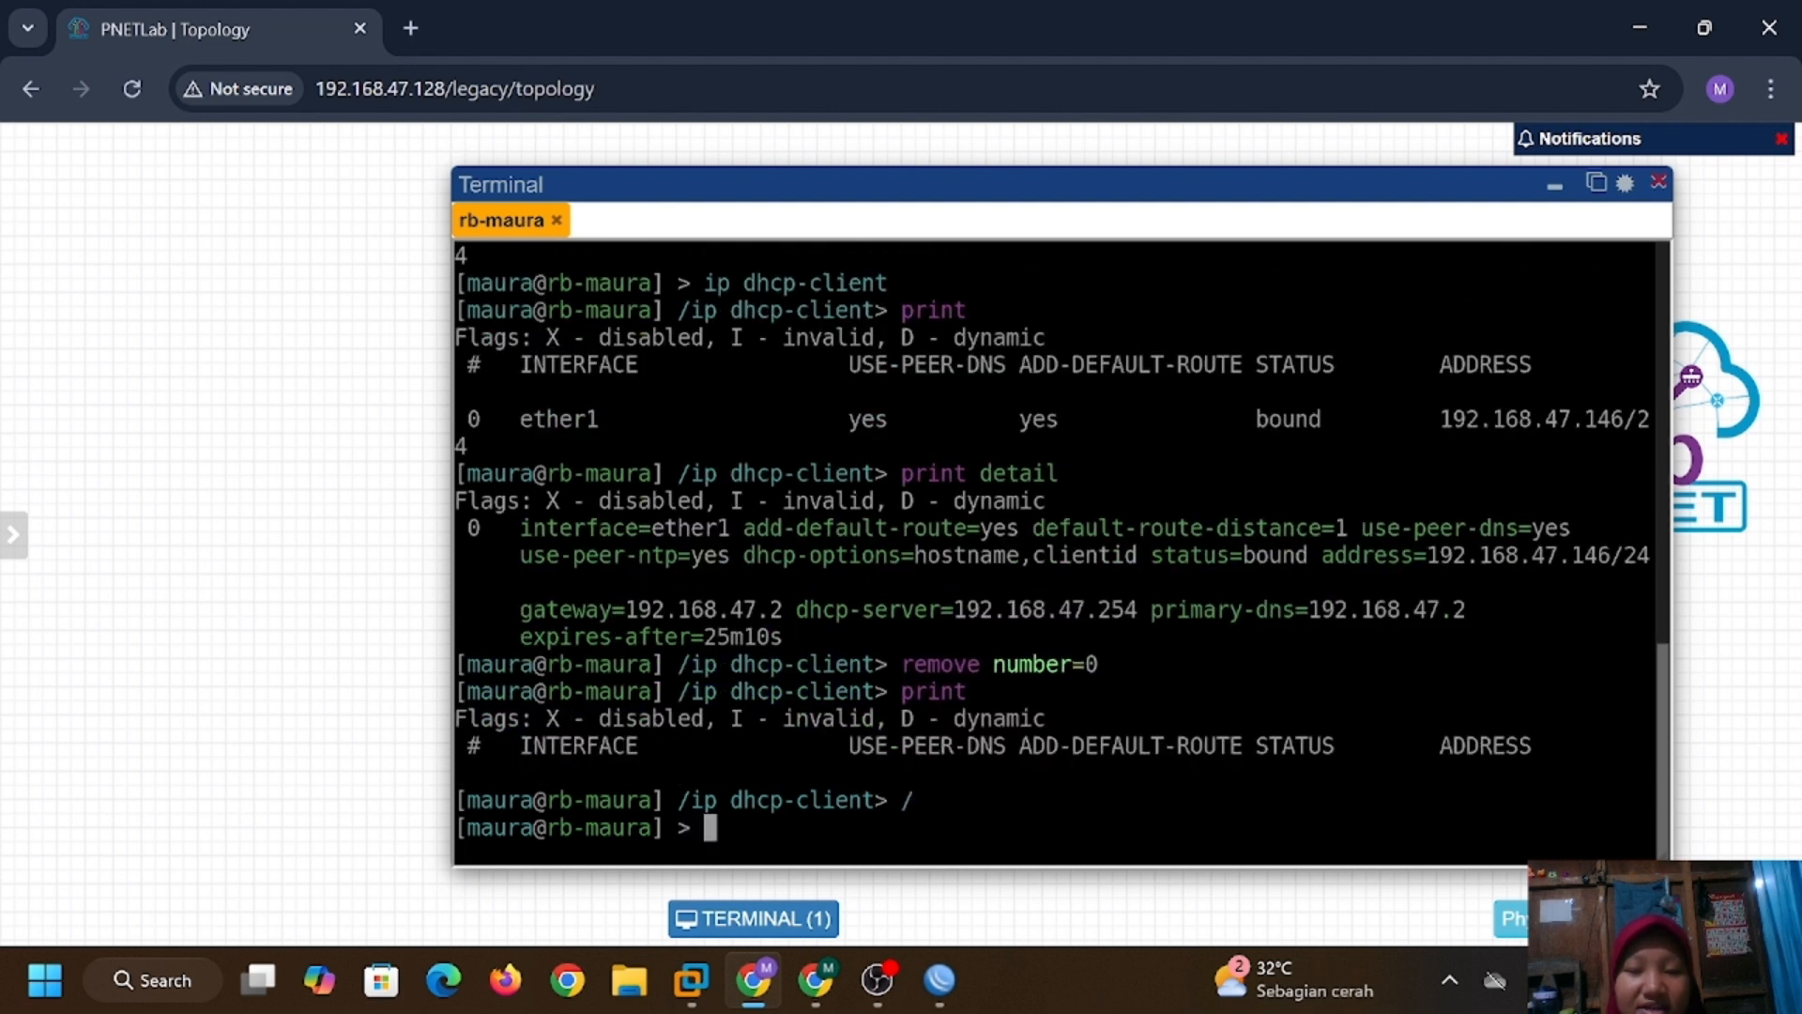
Print the router's IP addresses and its list of interfaces.
{"action": "type", "text": "ip address print"}
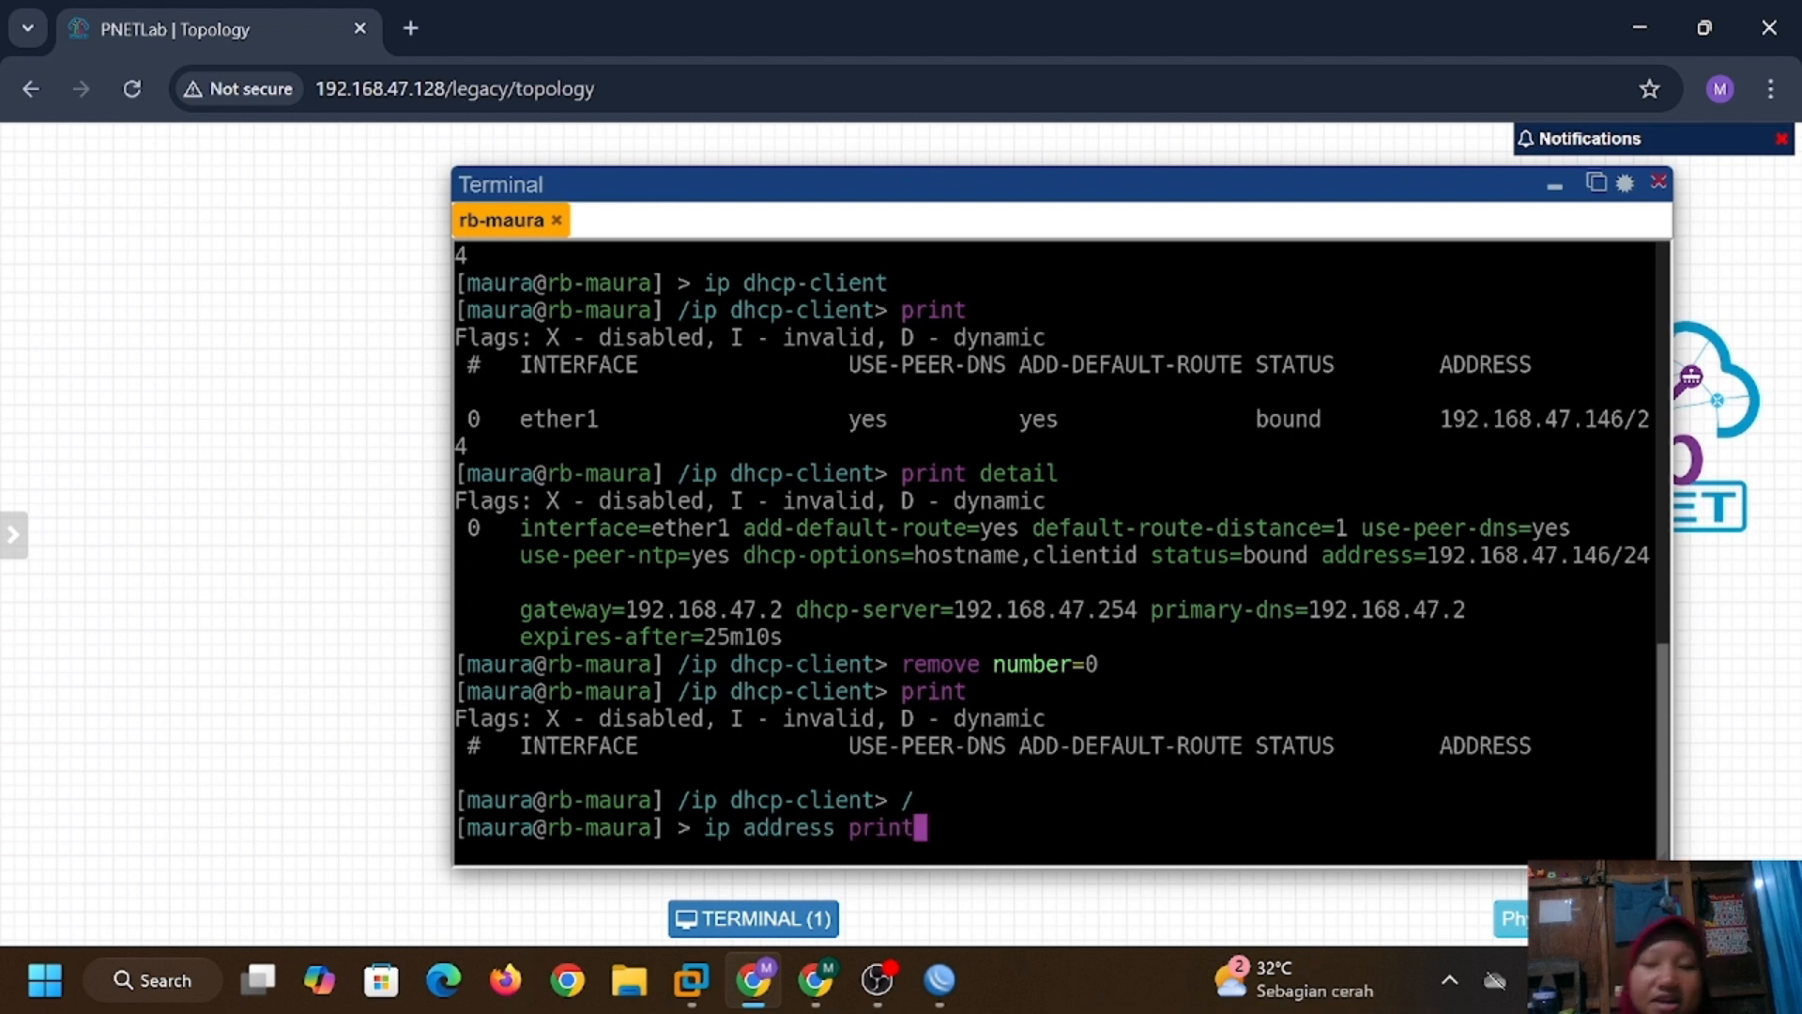
{"action": "key", "text": "Return"}
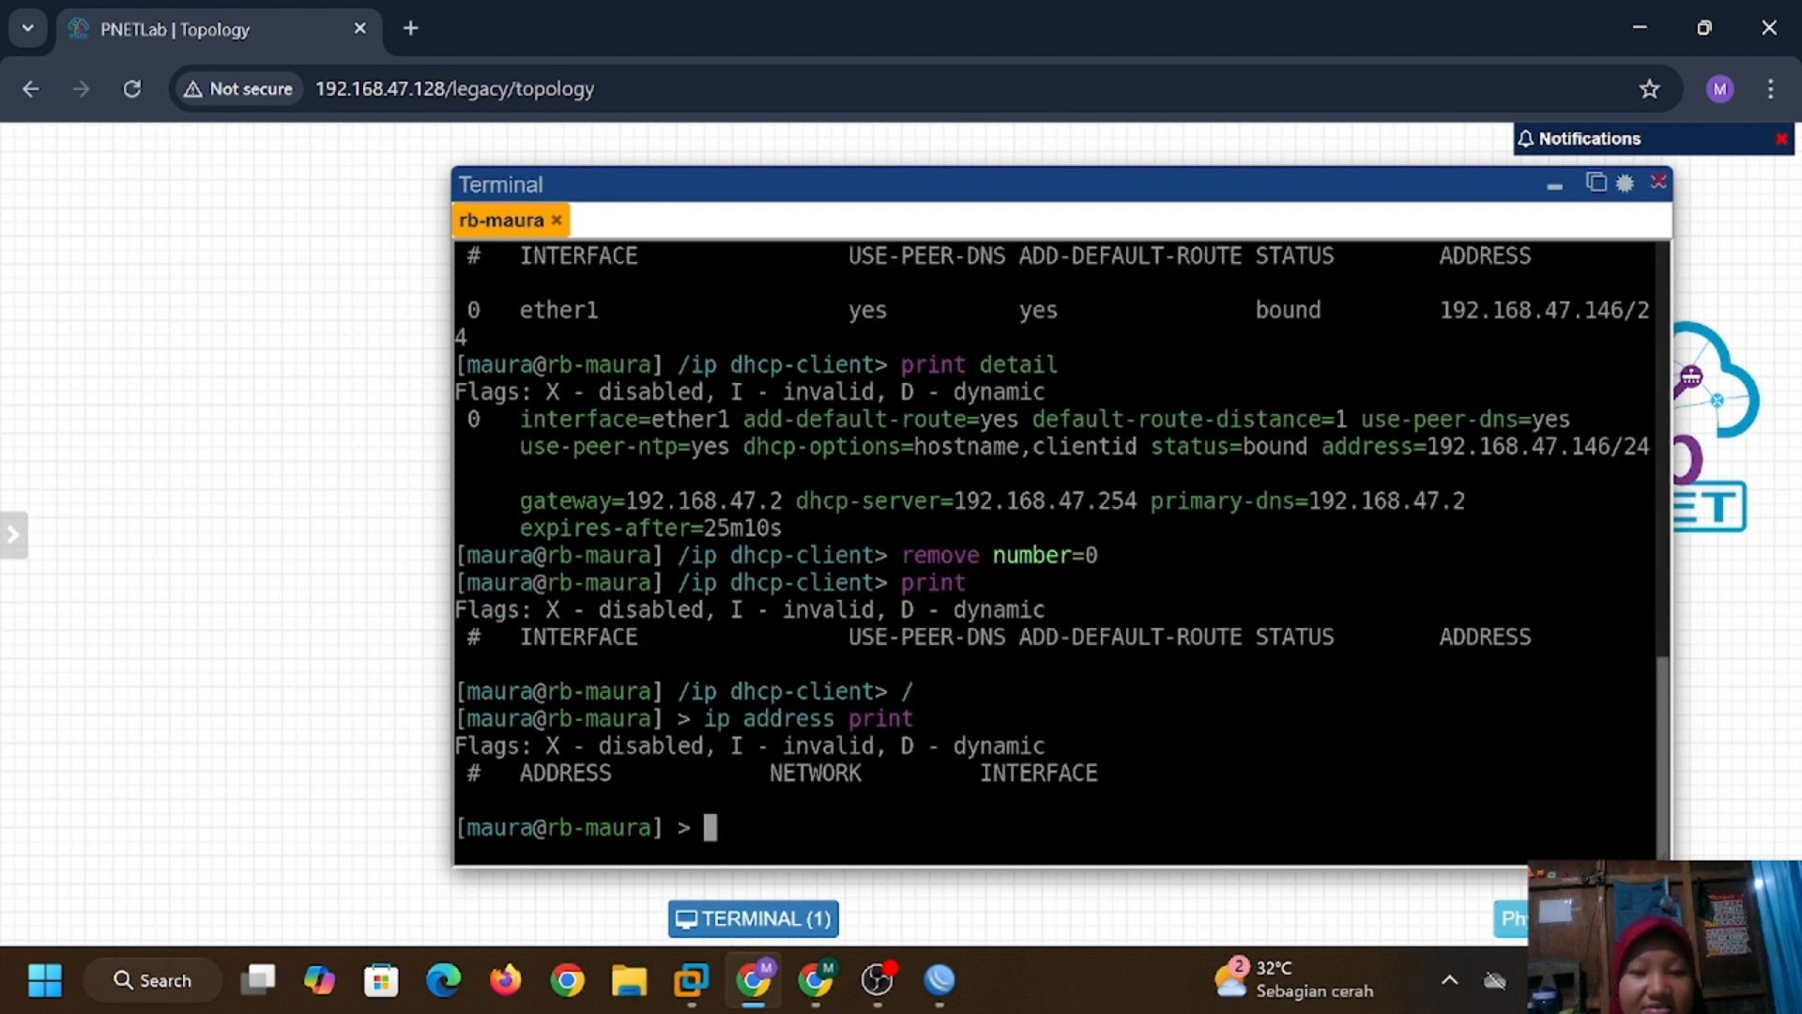
{"action": "type", "text": "interface print"}
{"action": "key", "text": "Return"}
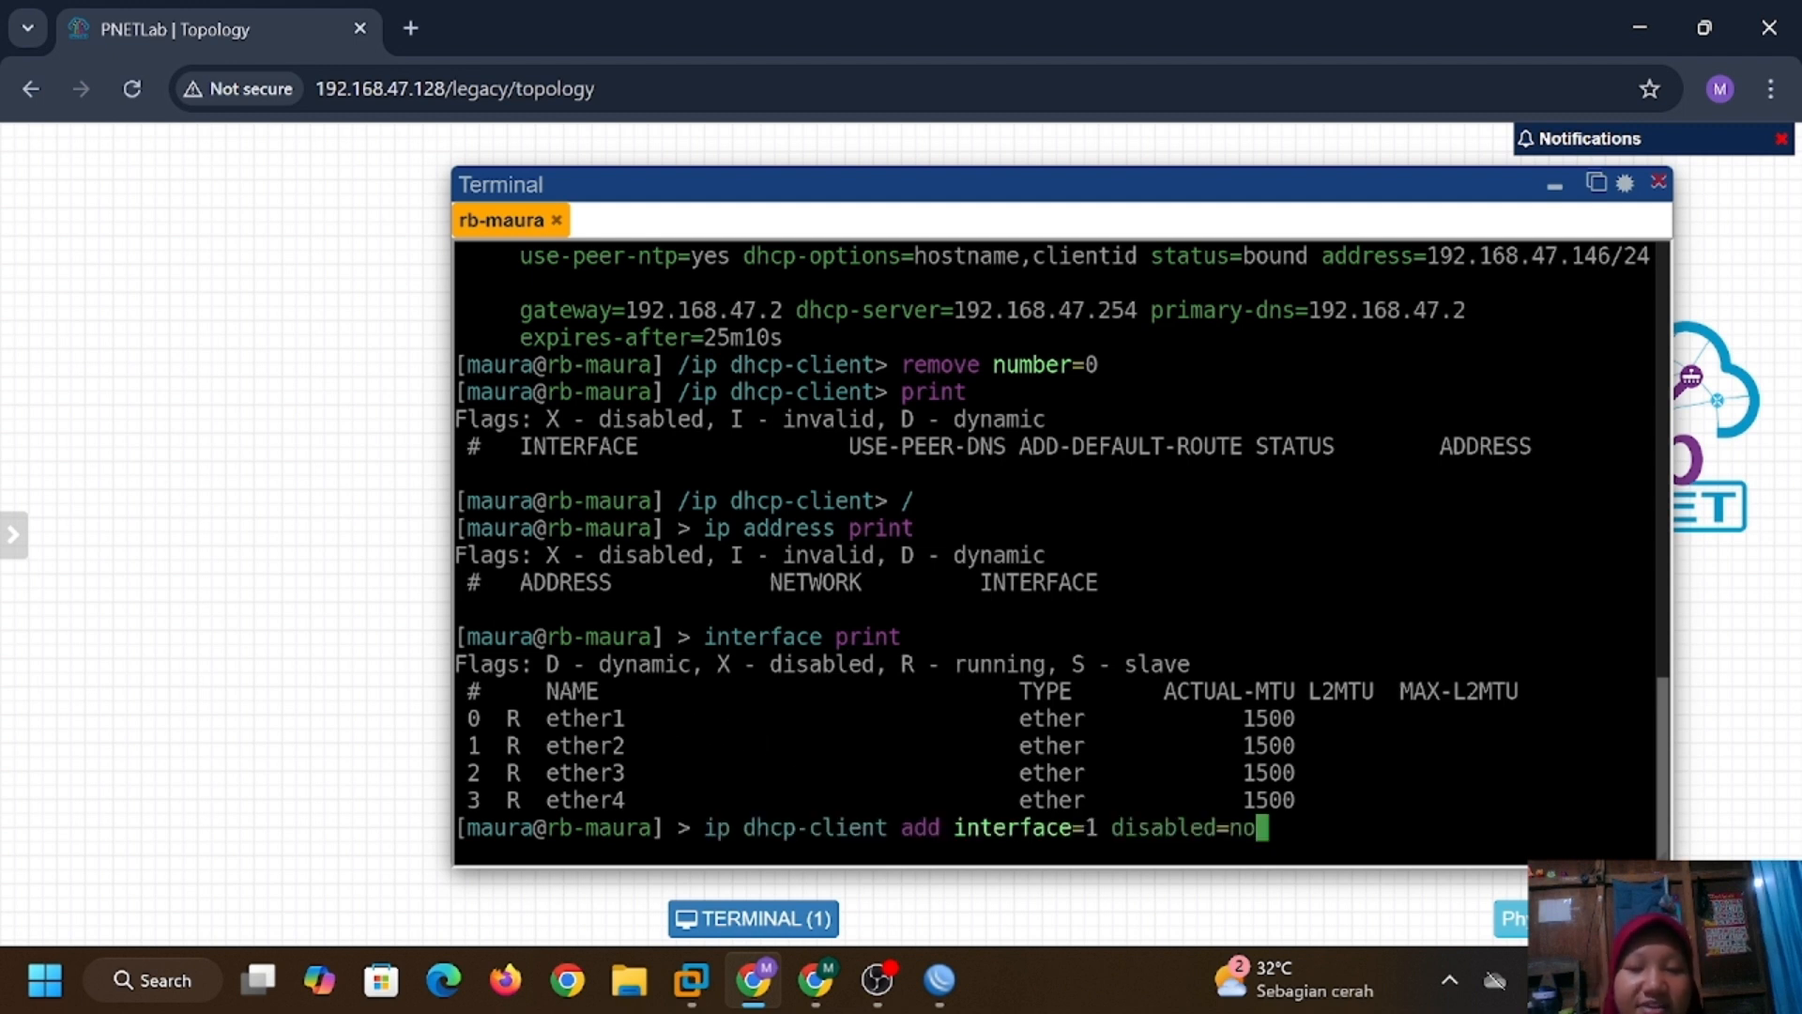
Add a DHCP client on interface ether1 with disabled=no from the command line.
{"action": "key", "text": "Return"}
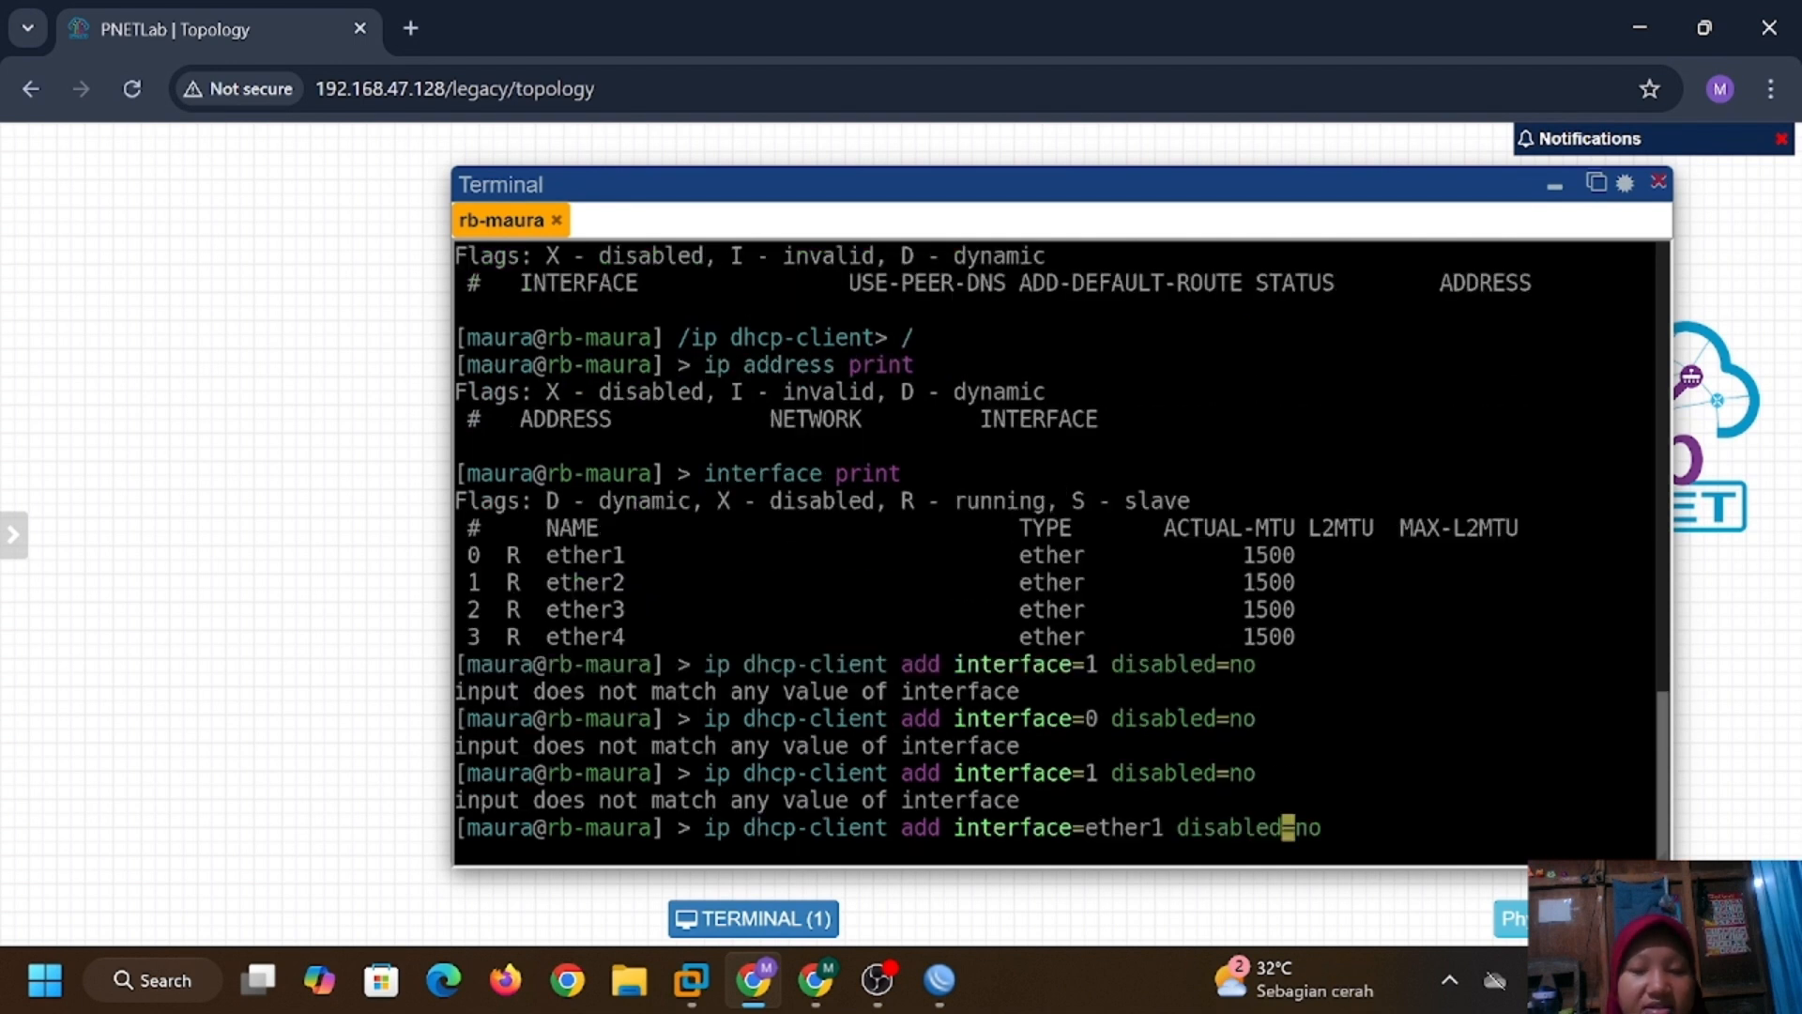
{"action": "key", "text": "Right"}
{"action": "key", "text": "Right"}
{"action": "key", "text": "Right"}
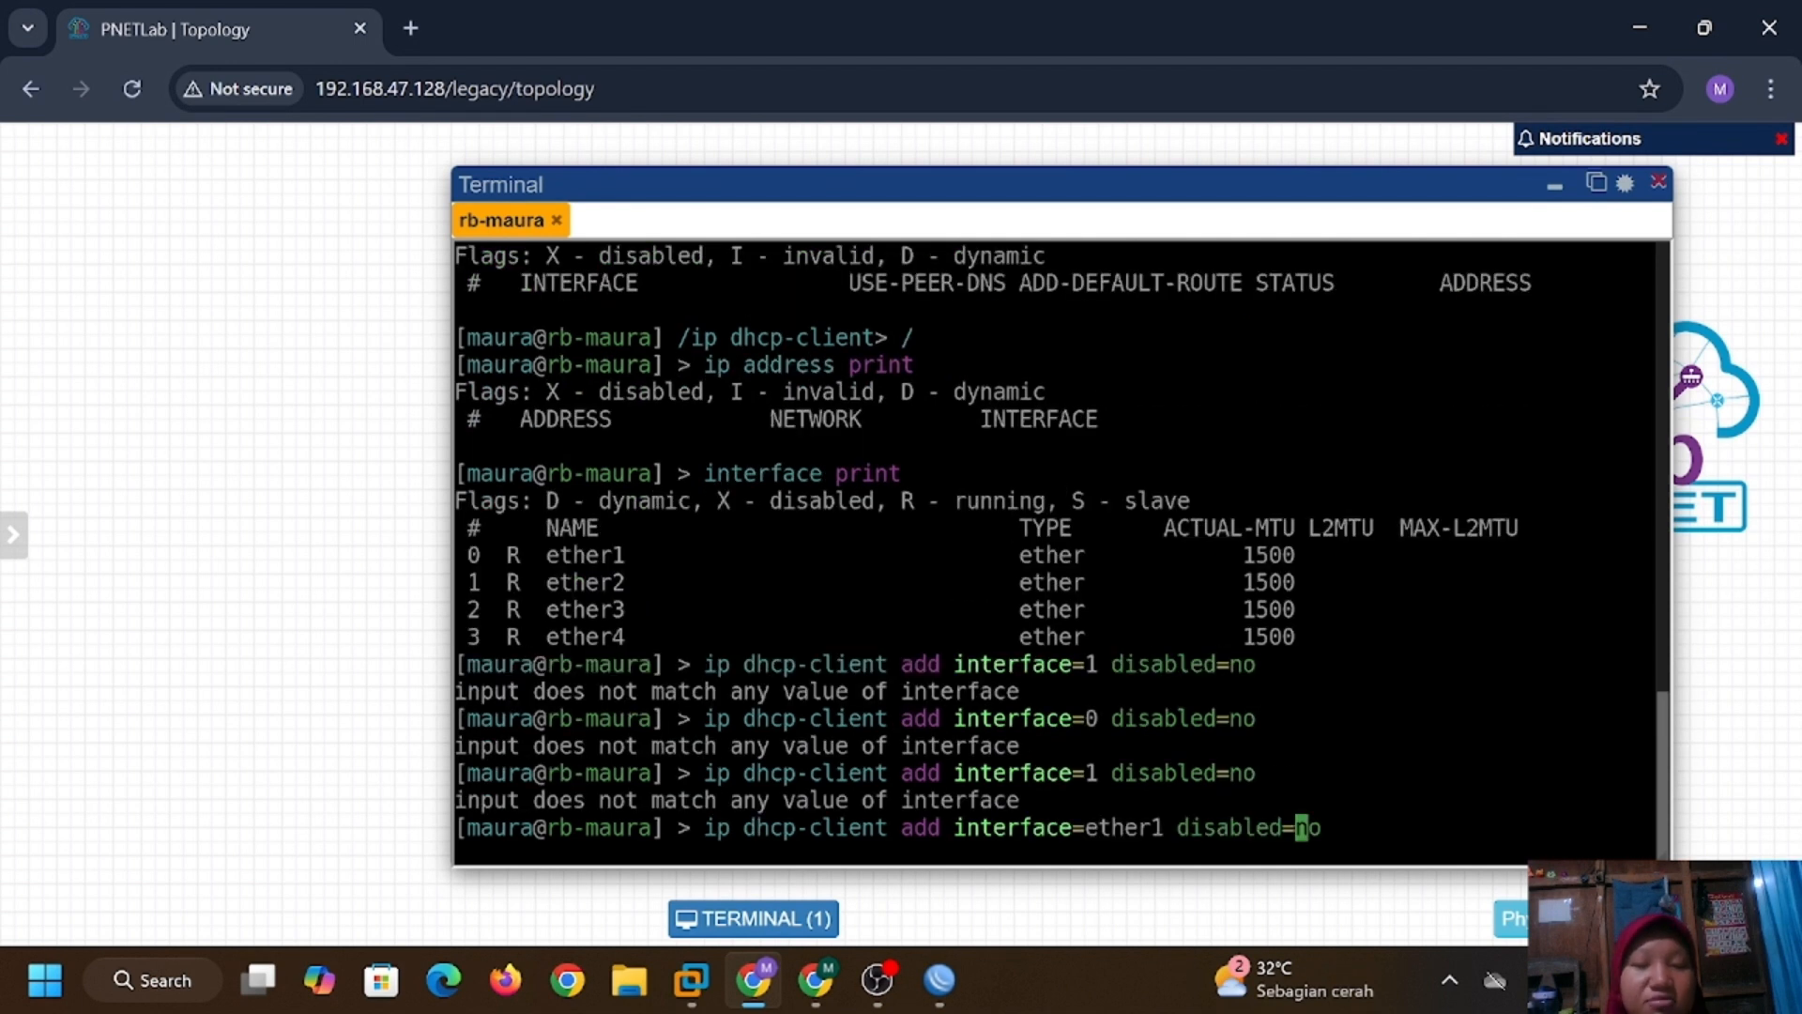
{"action": "key", "text": "Return"}
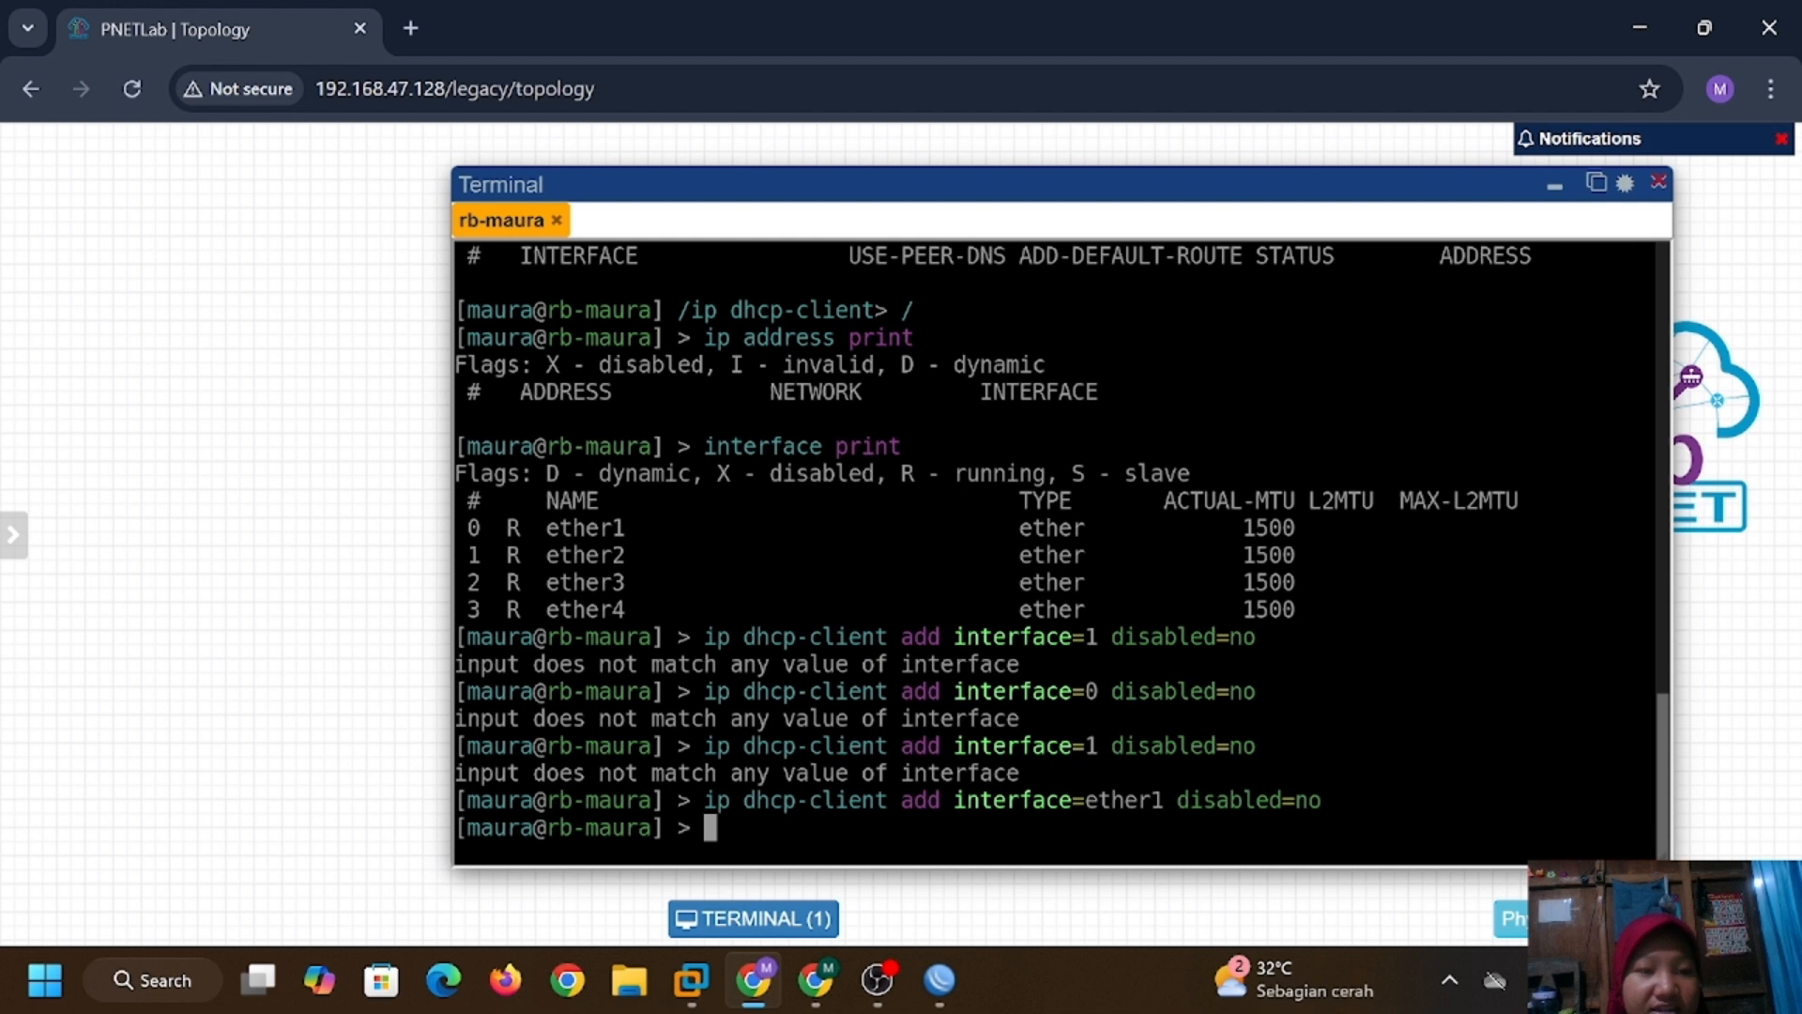
{"action": "key", "text": "Return"}
Check the new DHCP client by printing the IP address list and the DHCP client list.
{"action": "type", "text": "ip address print"}
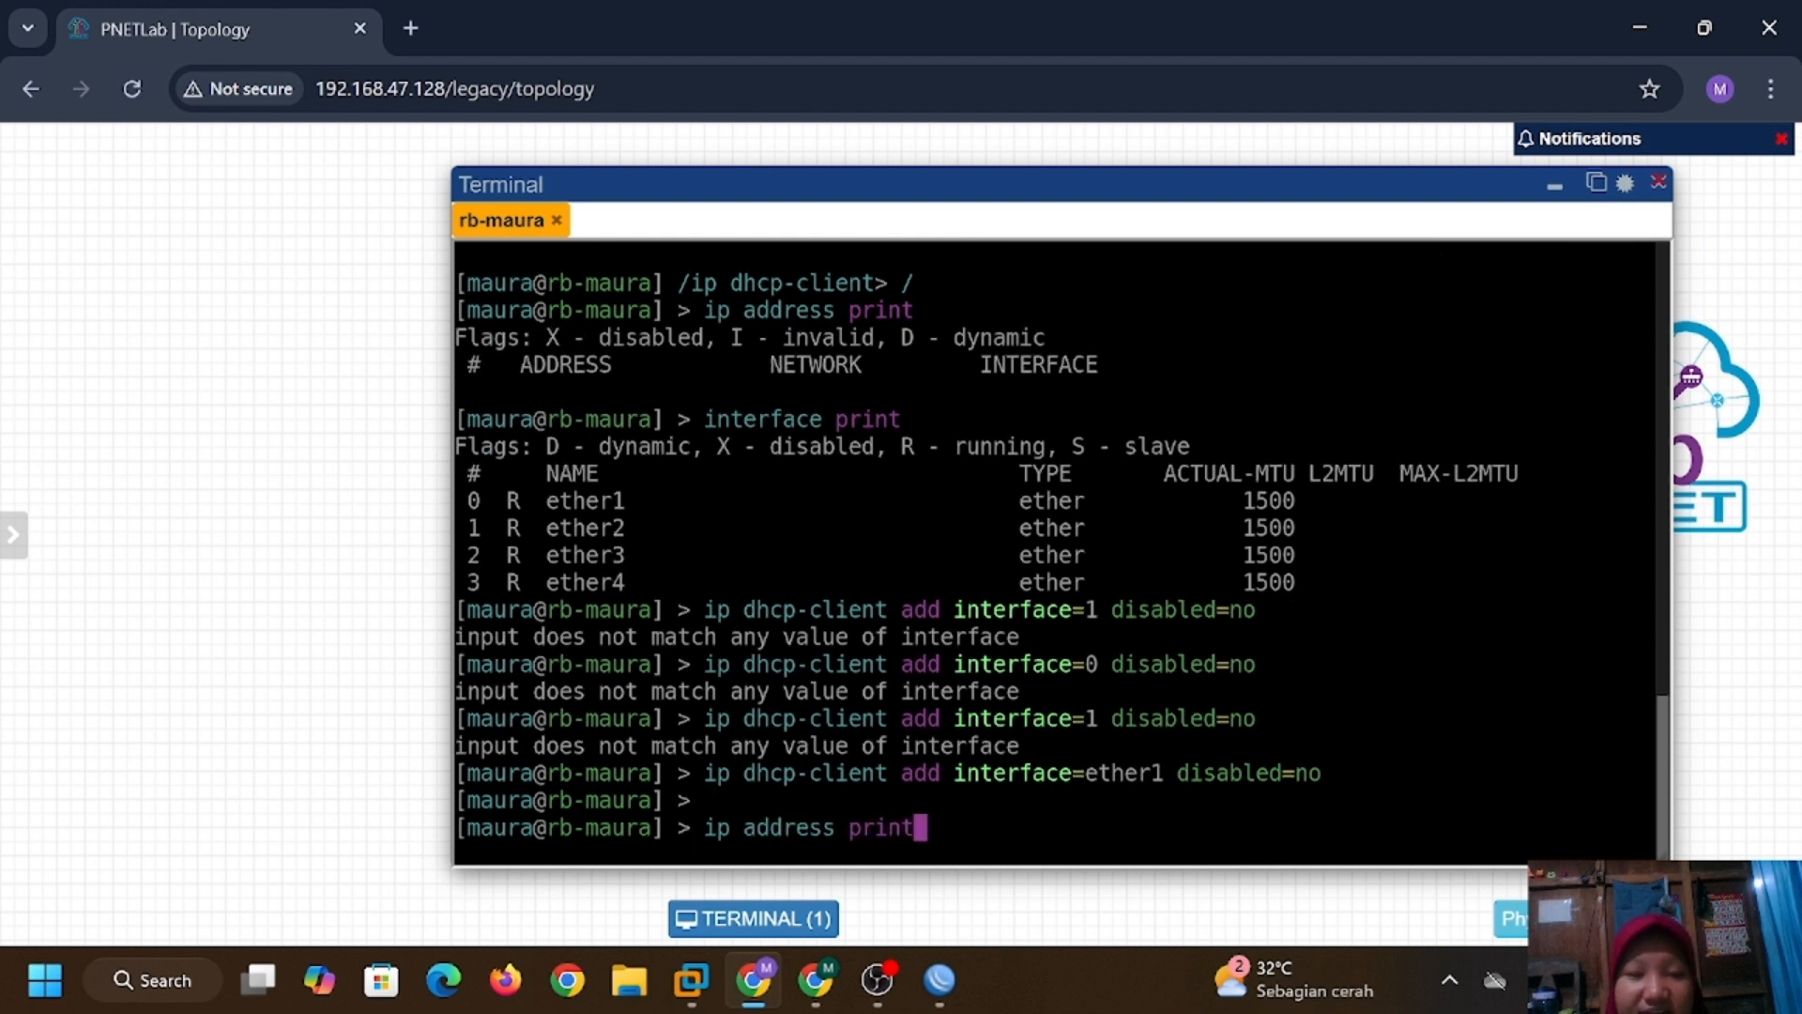
{"action": "key", "text": "Return"}
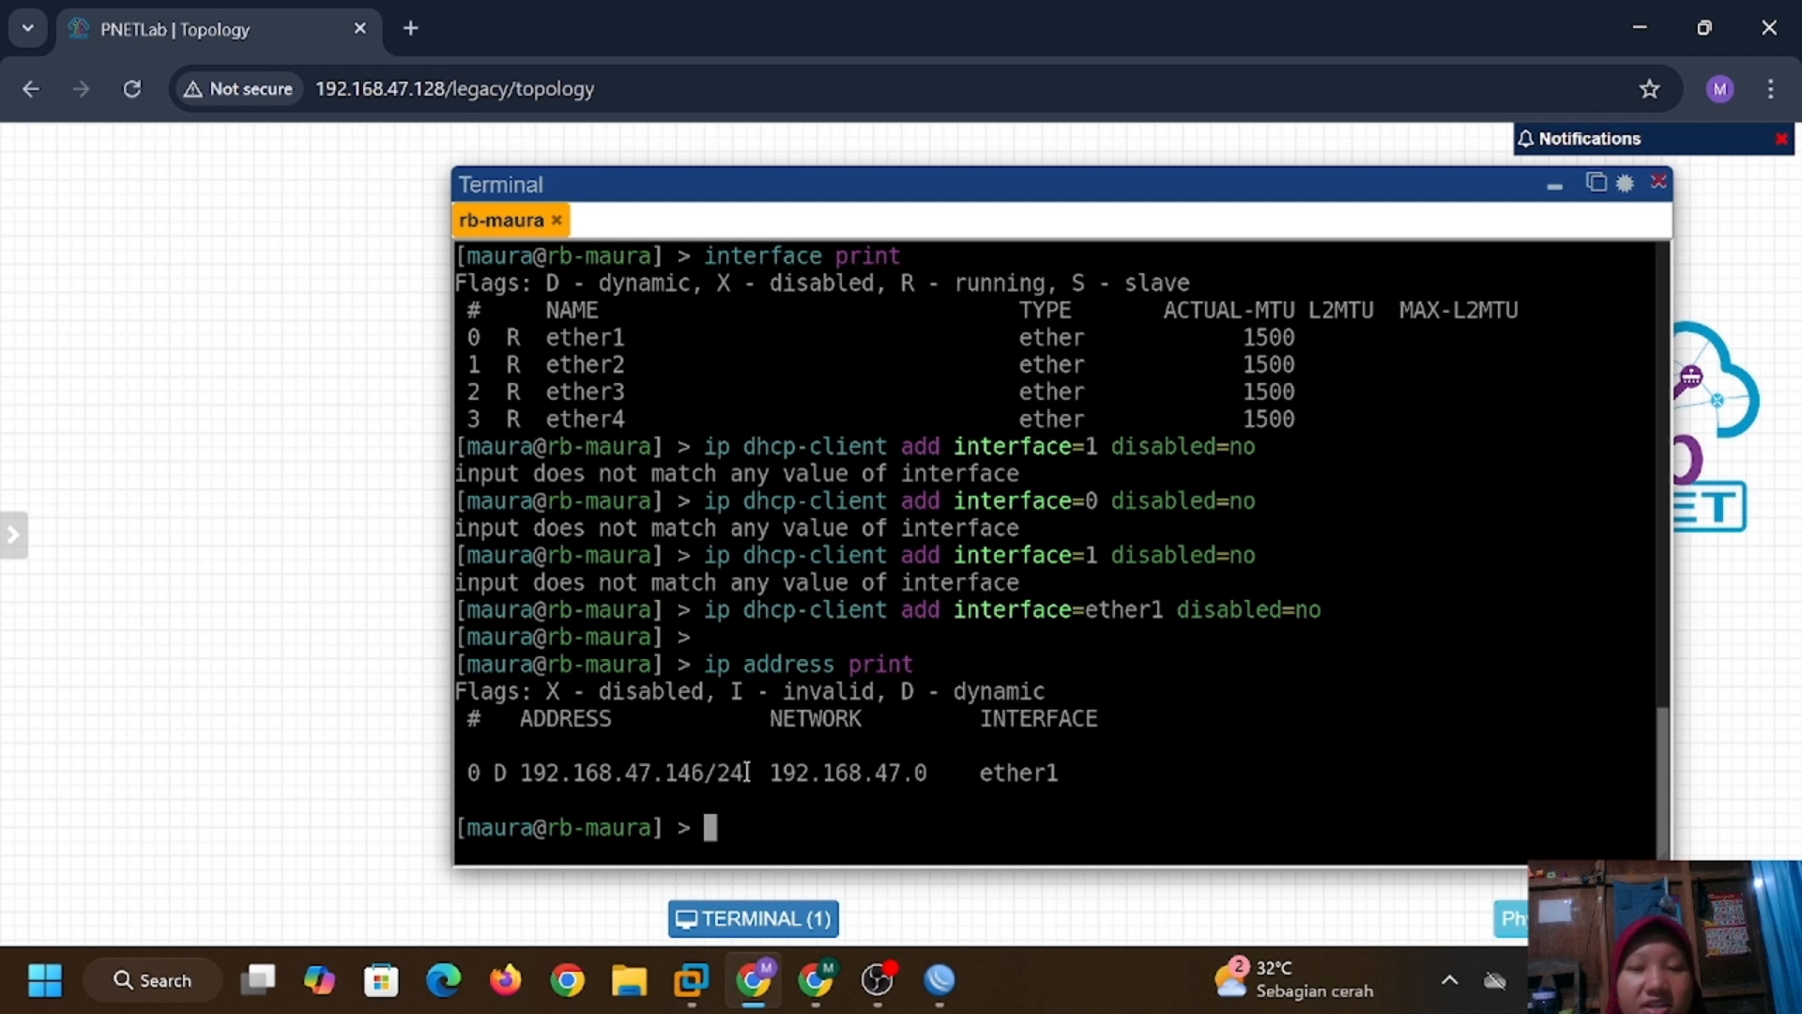
{"action": "type", "text": "ip dhcp-client print"}
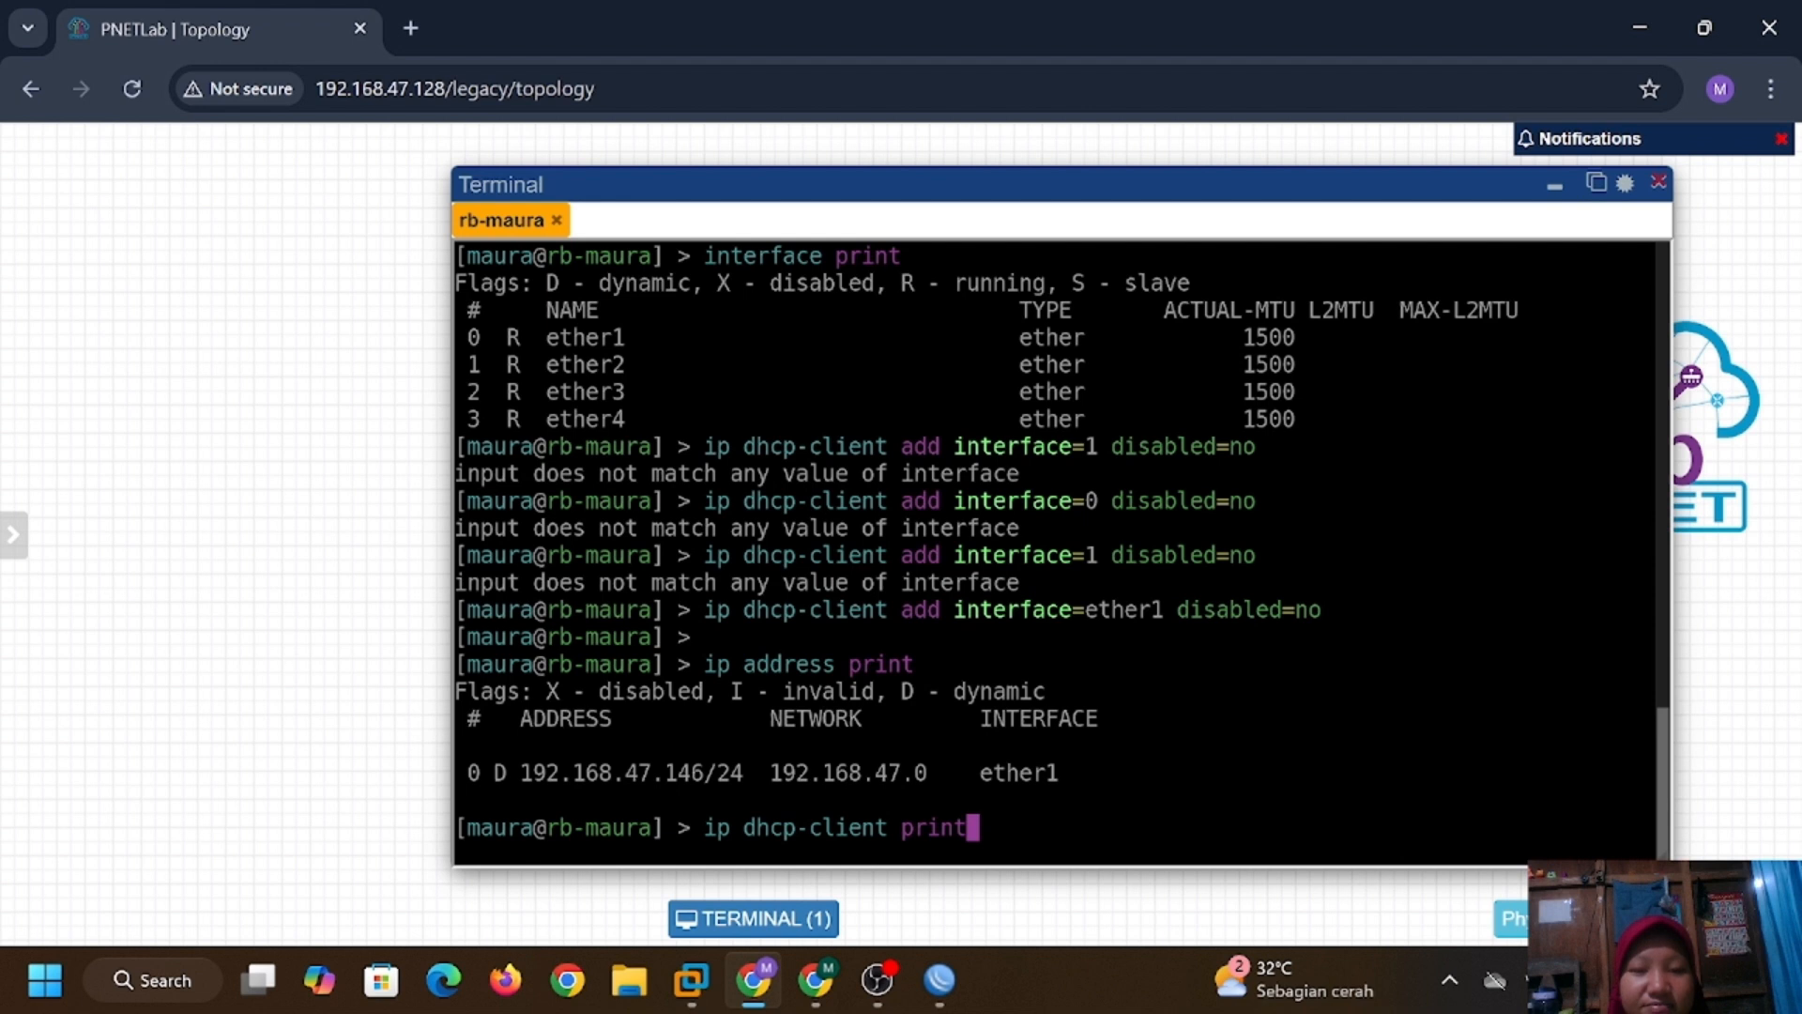
{"action": "key", "text": "Return"}
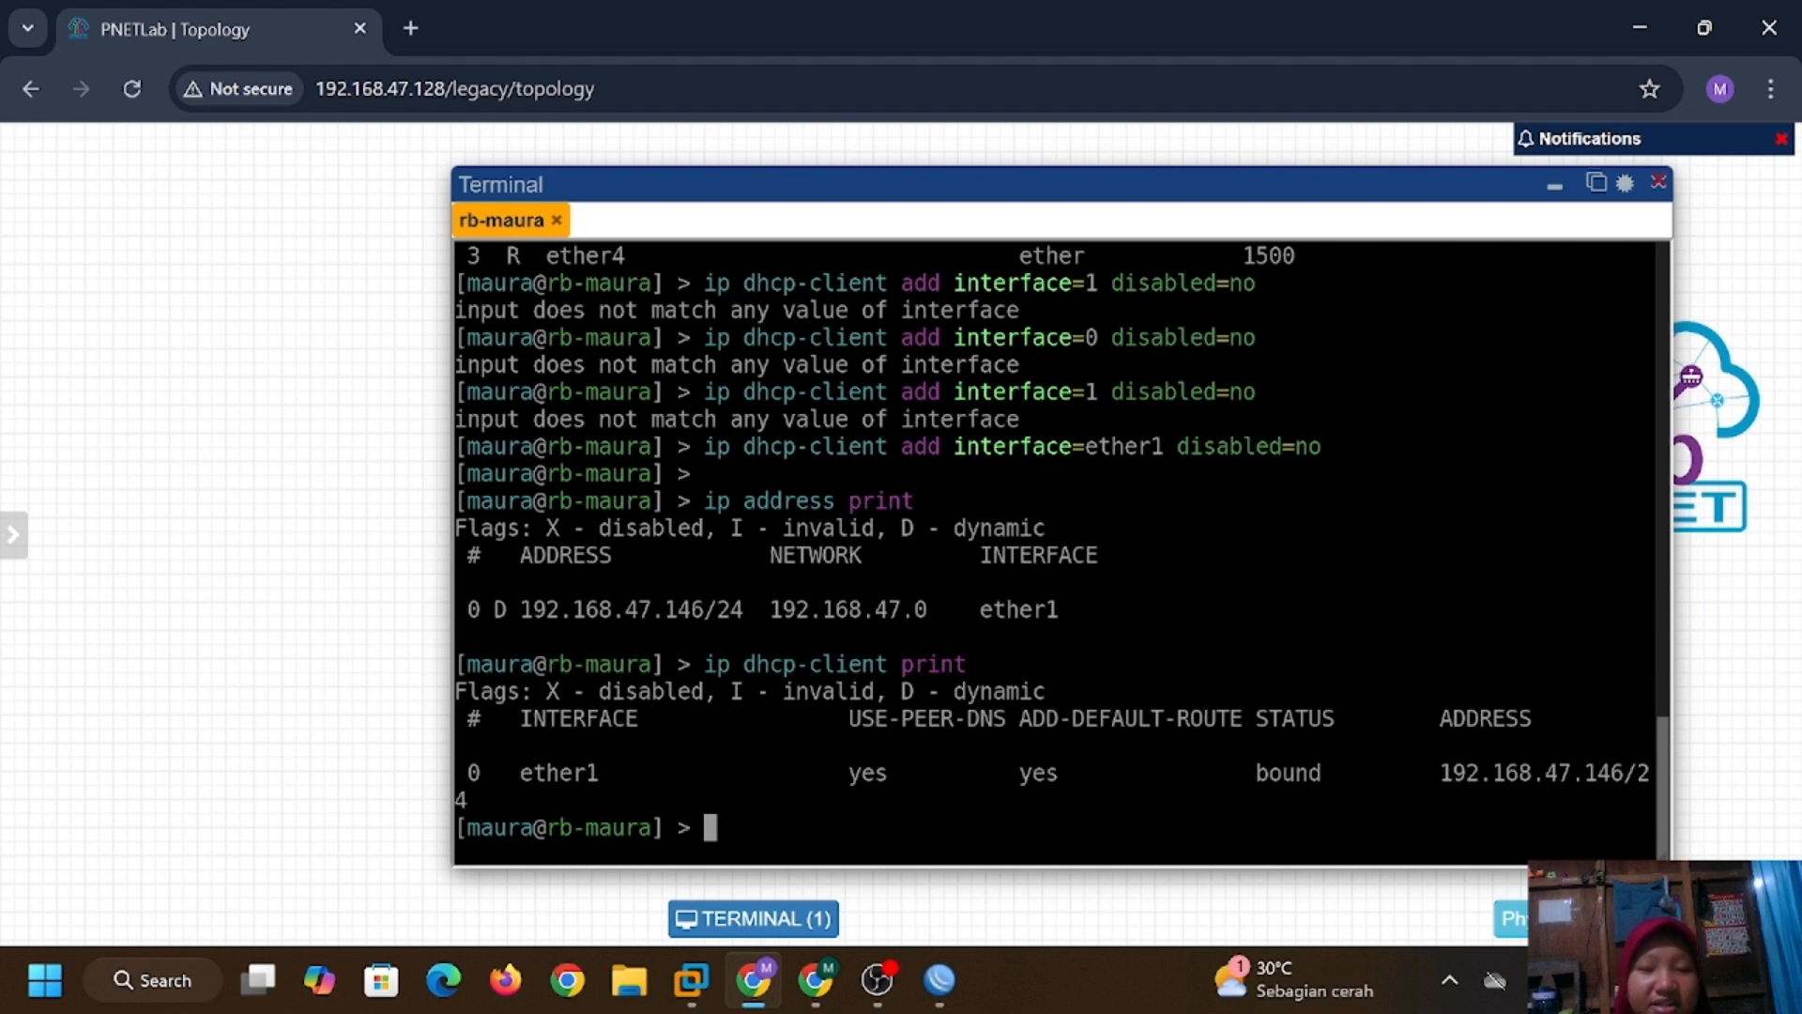
Switch to WinBox and add a DHCP client on ether1 with peer DNS, peer NTP and the default route enabled.
{"action": "key", "text": "alt+Tab"}
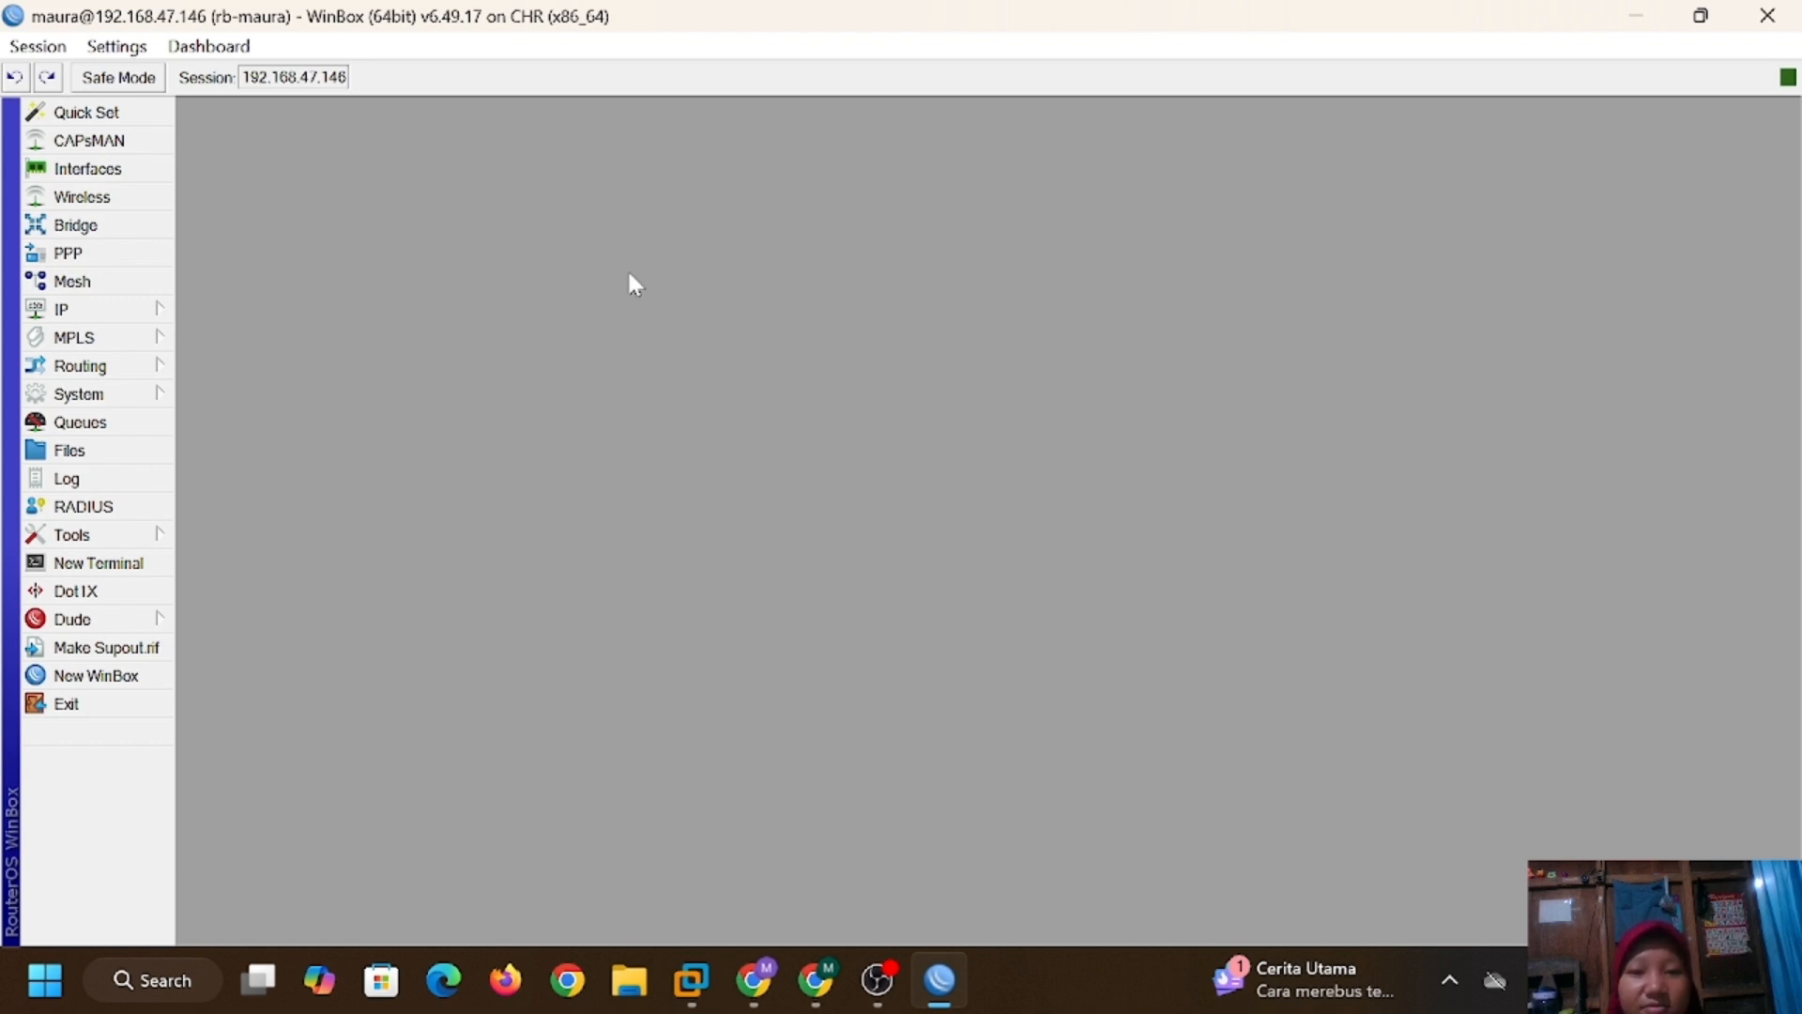
{"action": "left_click", "coordinate": [143, 315]}
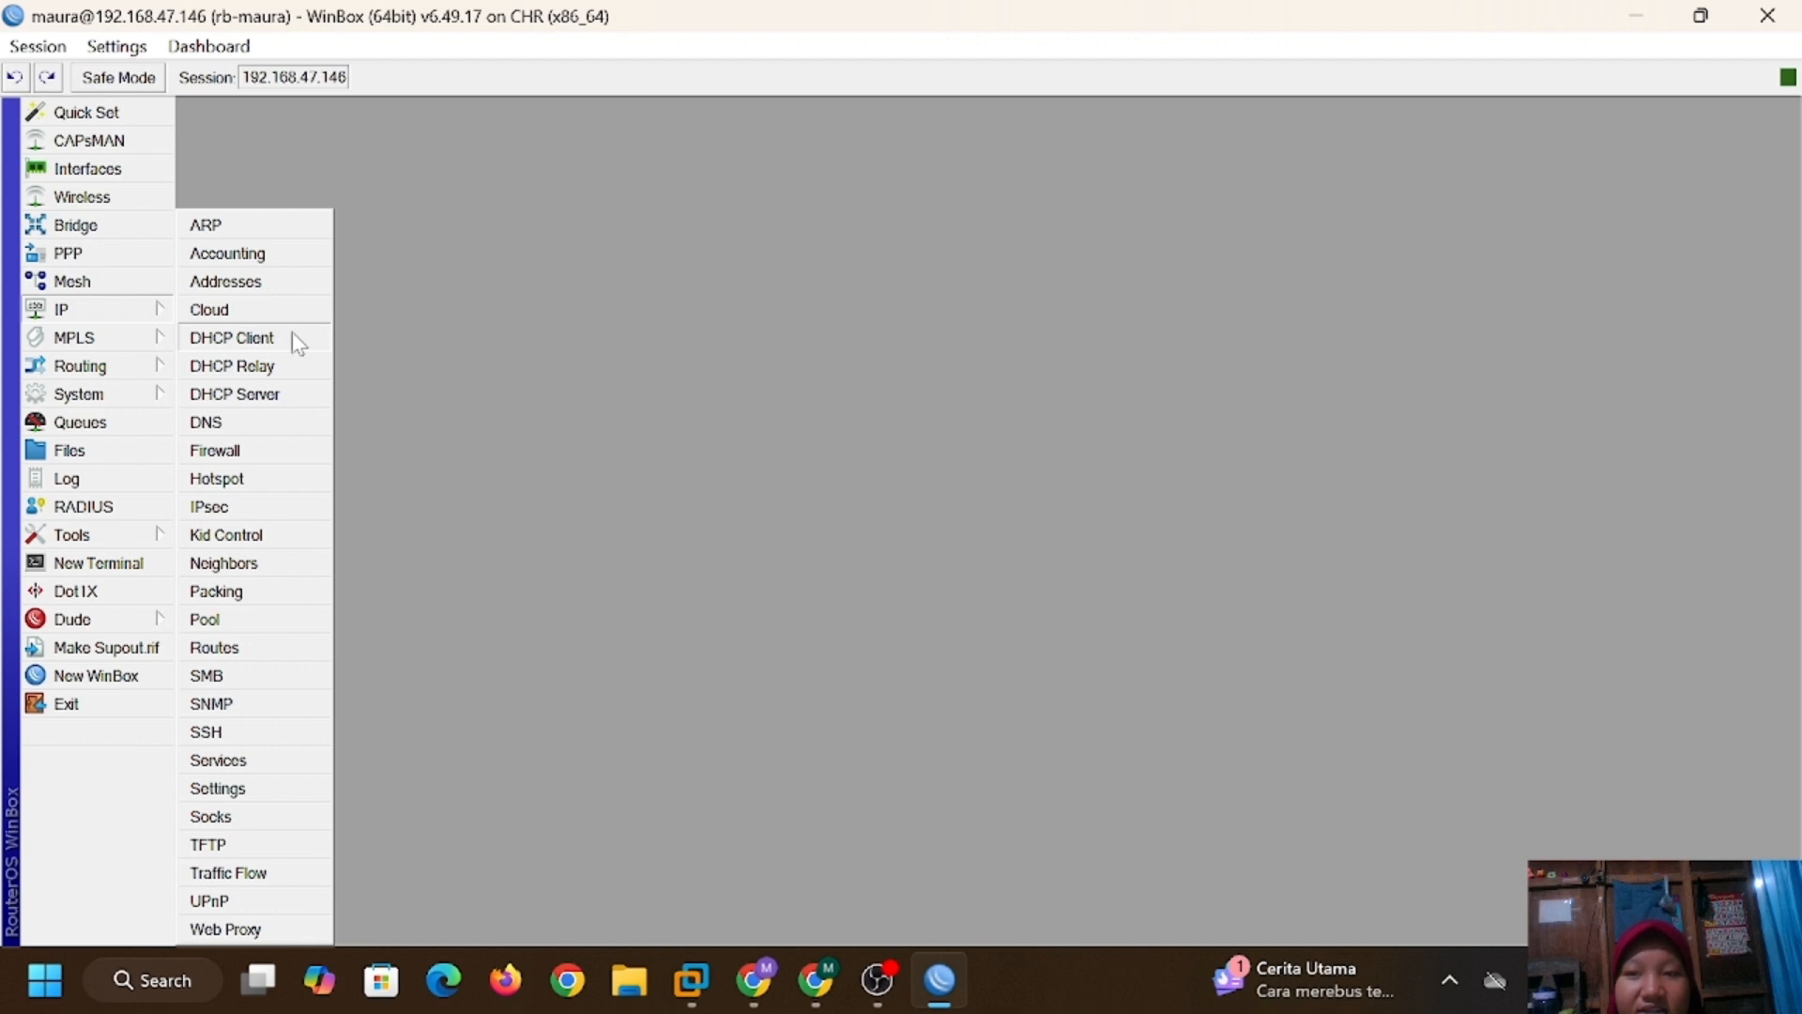
{"action": "left_click", "coordinate": [292, 334]}
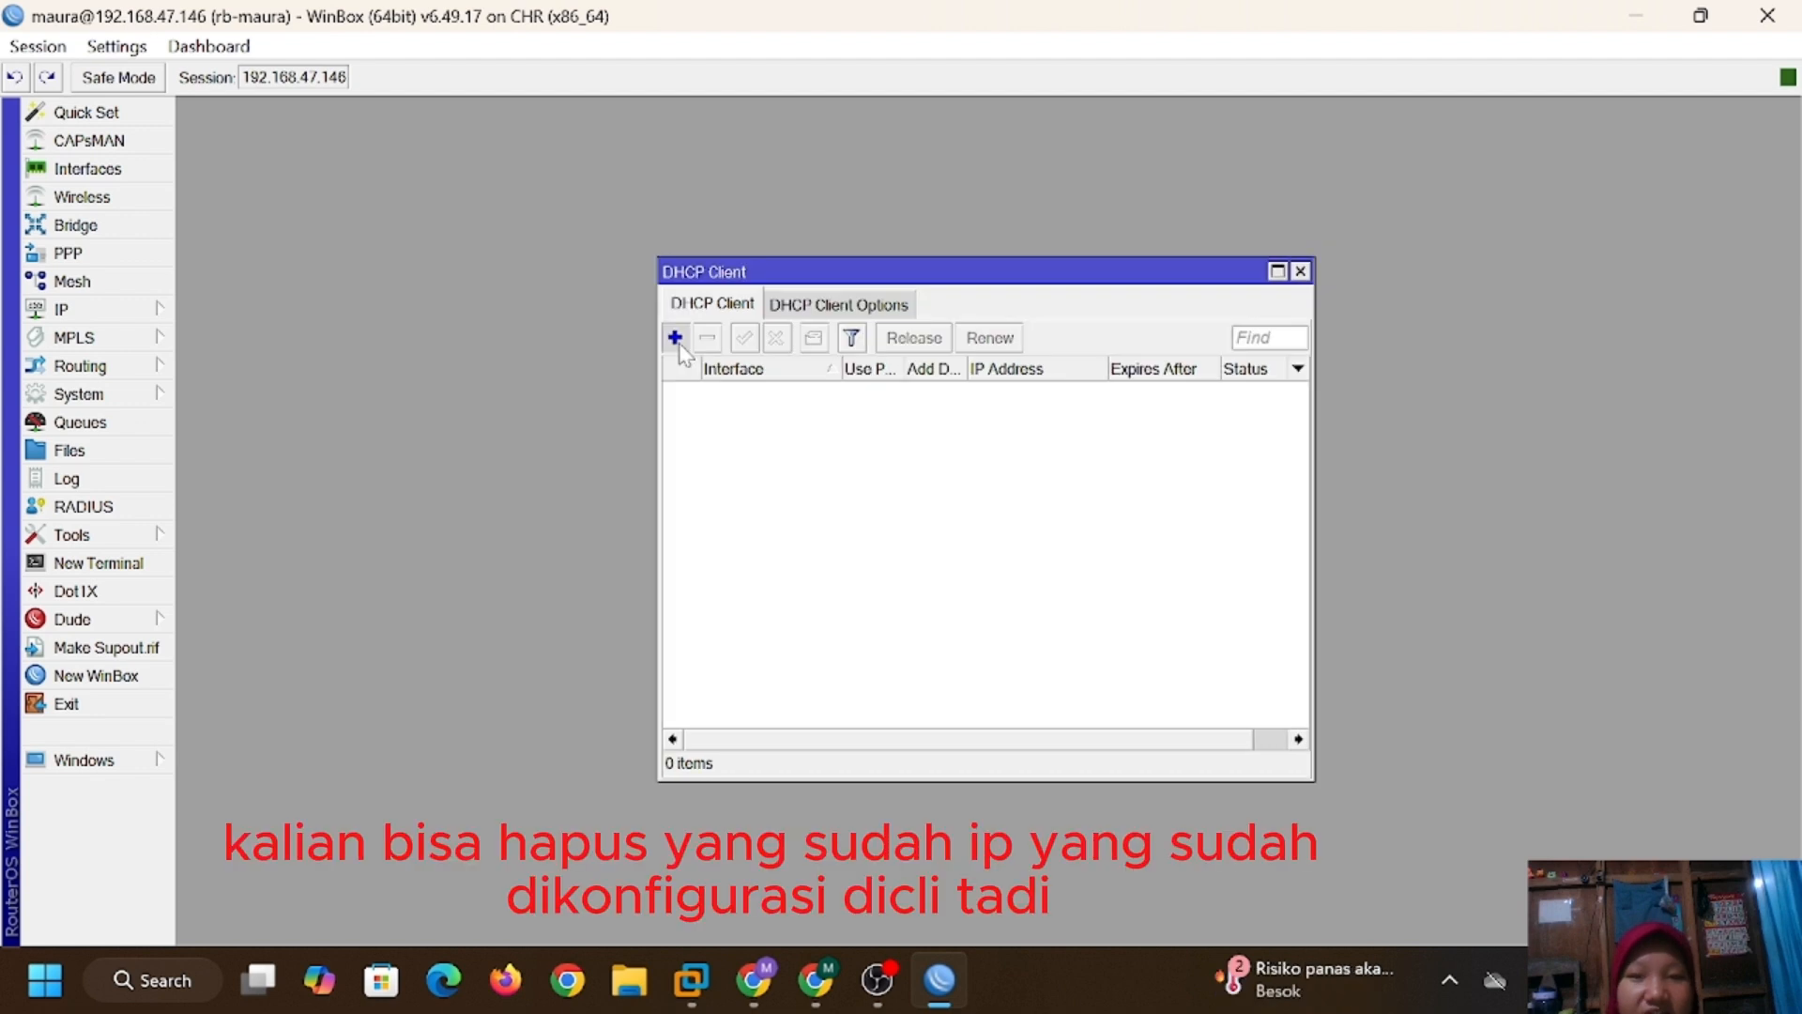
{"action": "left_click", "coordinate": [677, 339]}
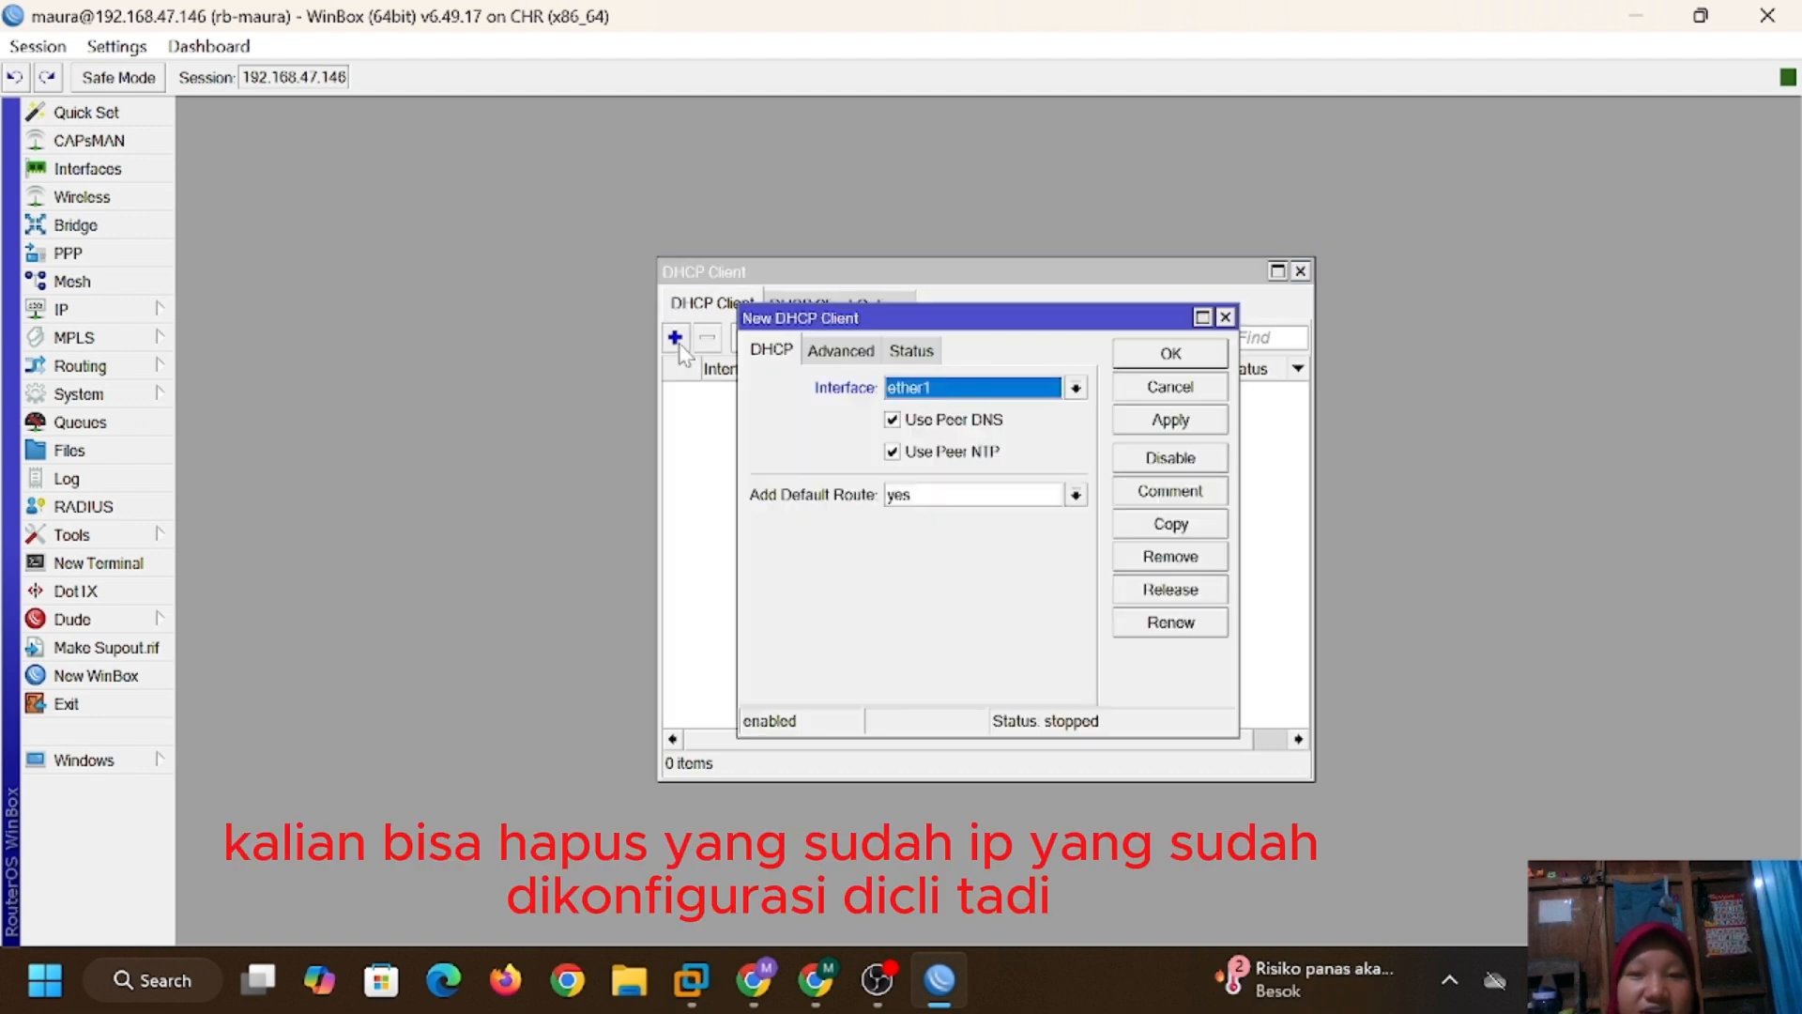
{"action": "left_click", "coordinate": [1050, 390]}
{"action": "left_click", "coordinate": [1025, 413]}
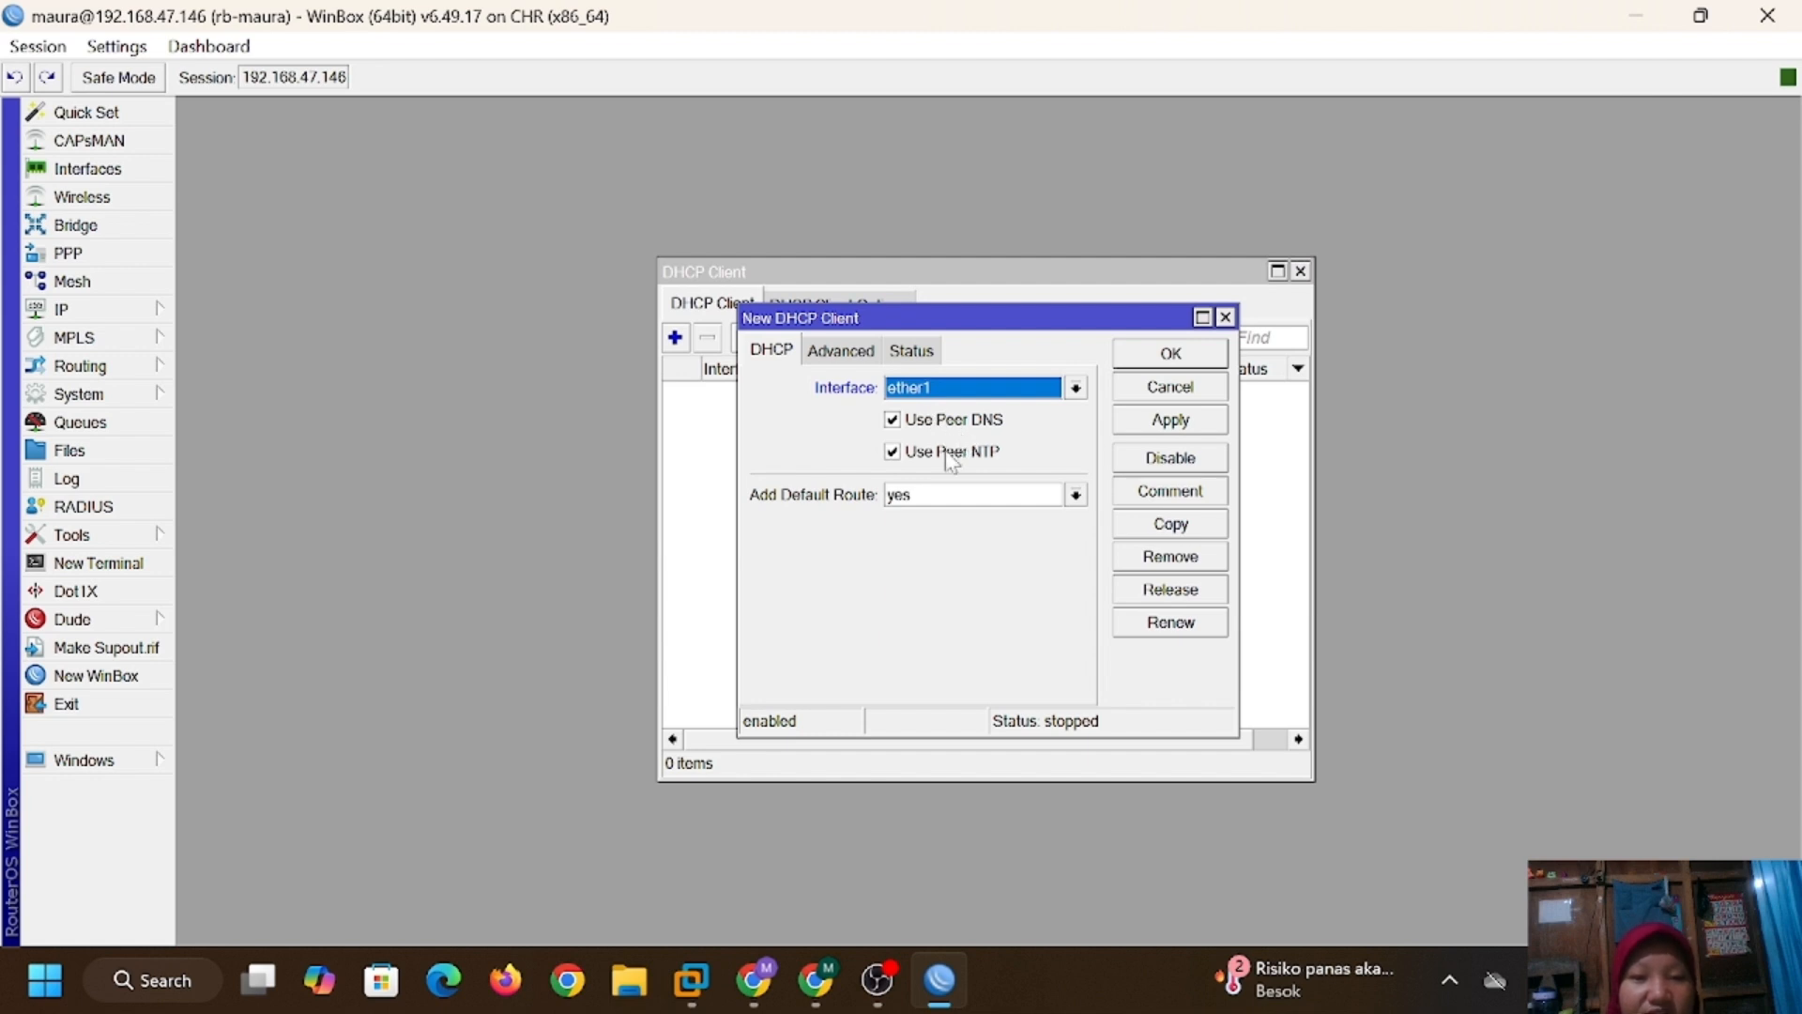
{"action": "left_click", "coordinate": [1183, 427]}
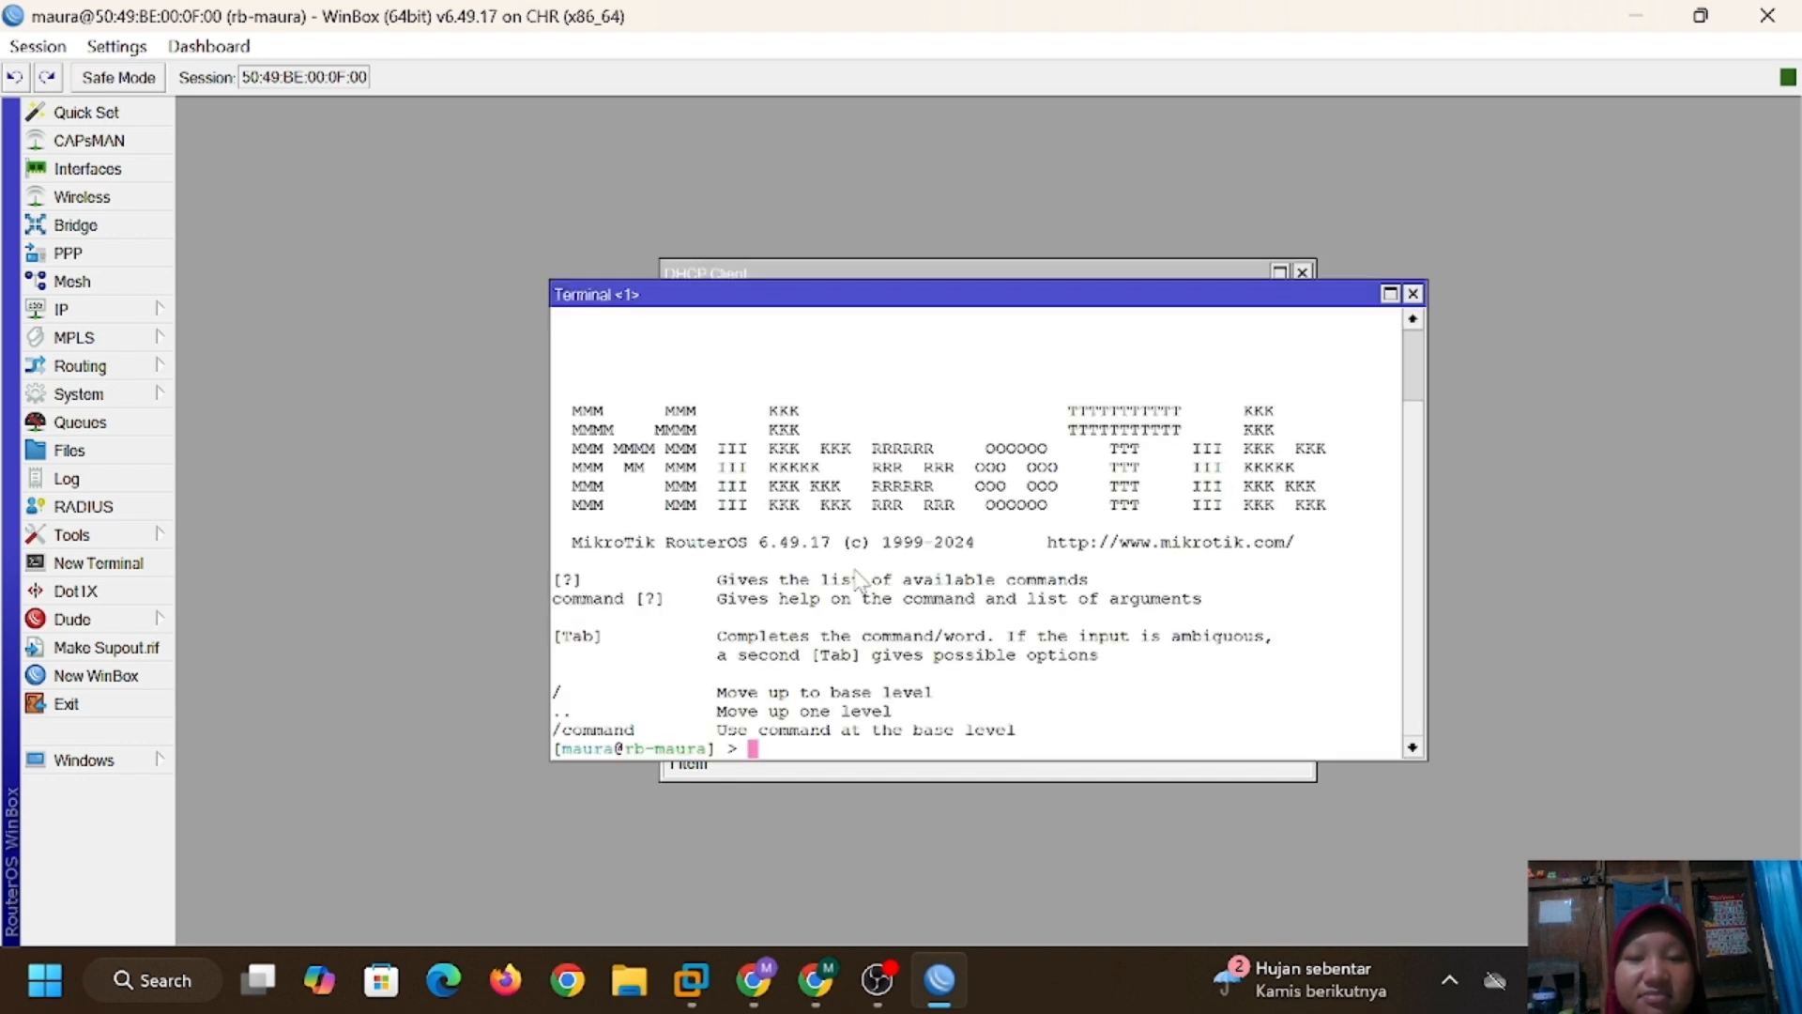
Ping 8.8.8.8 from the WinBox terminal to test the router's internet connection.
{"action": "type", "text": "ping 8.8.8.8"}
{"action": "key", "text": "Return"}
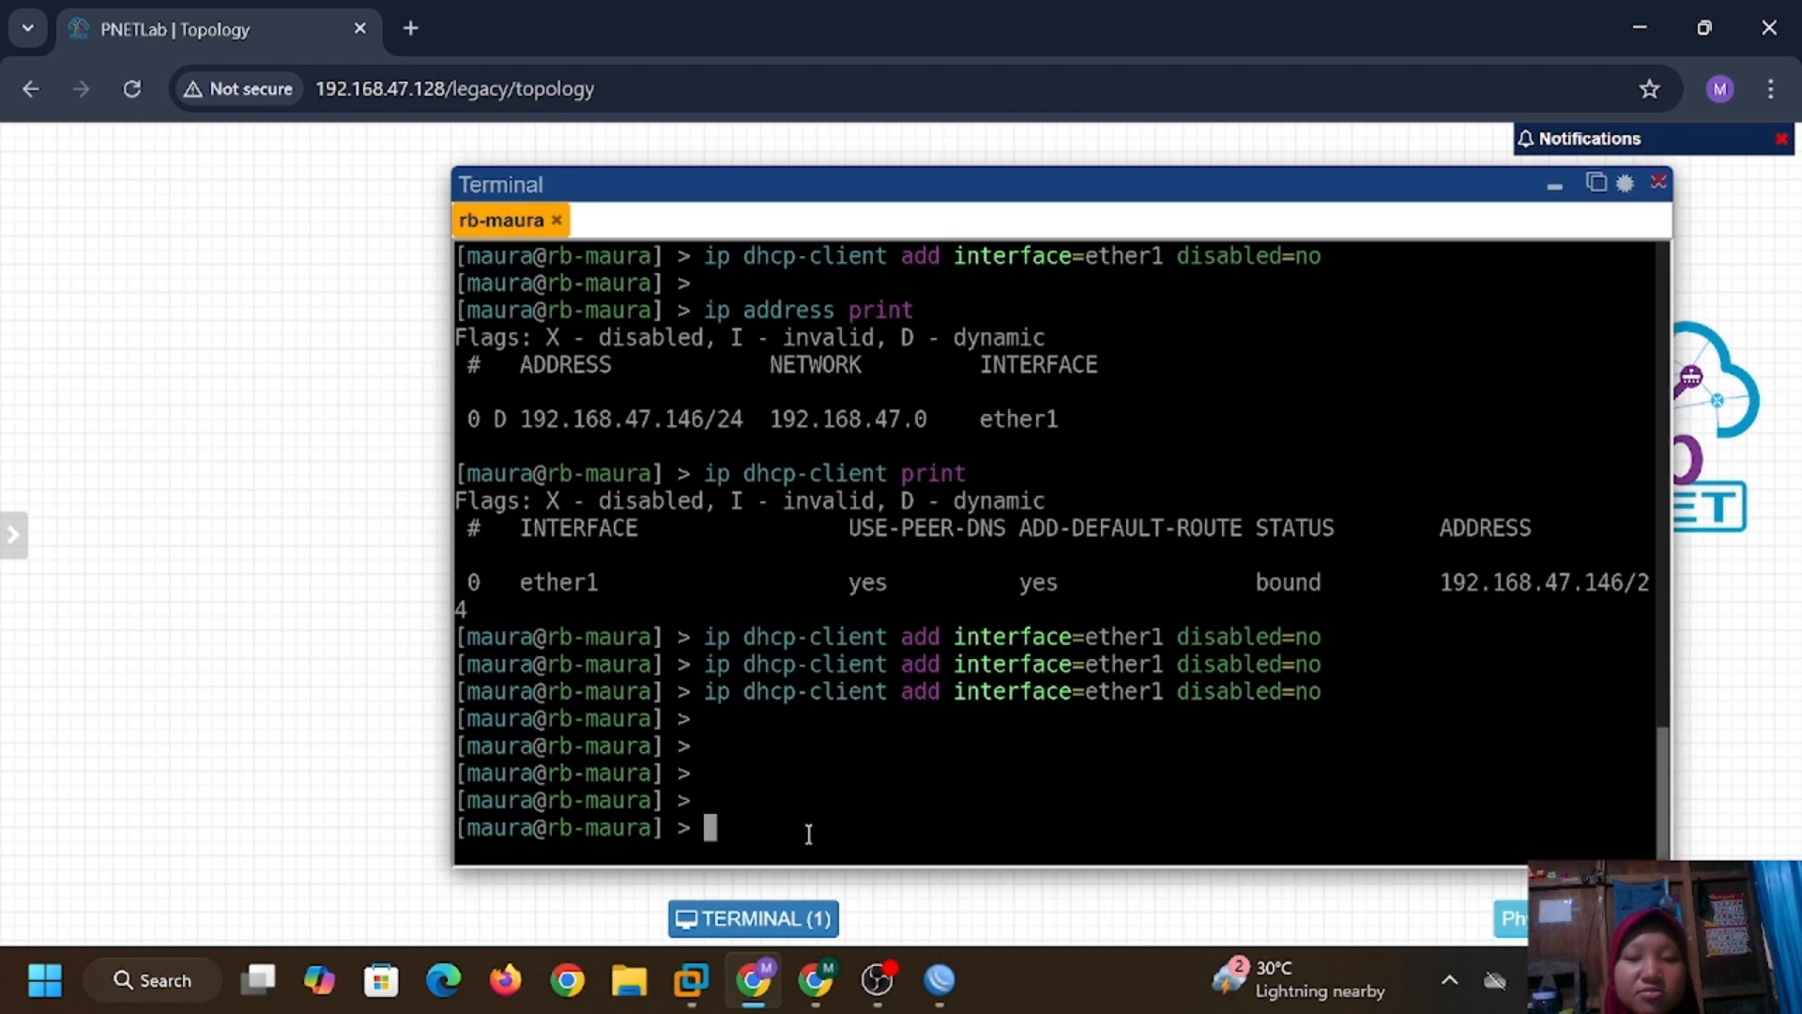
In the PNETLab router console, print the IP addresses, then enter ip dhcp-client and list its entries.
{"action": "key", "text": "Up"}
{"action": "key", "text": "Up"}
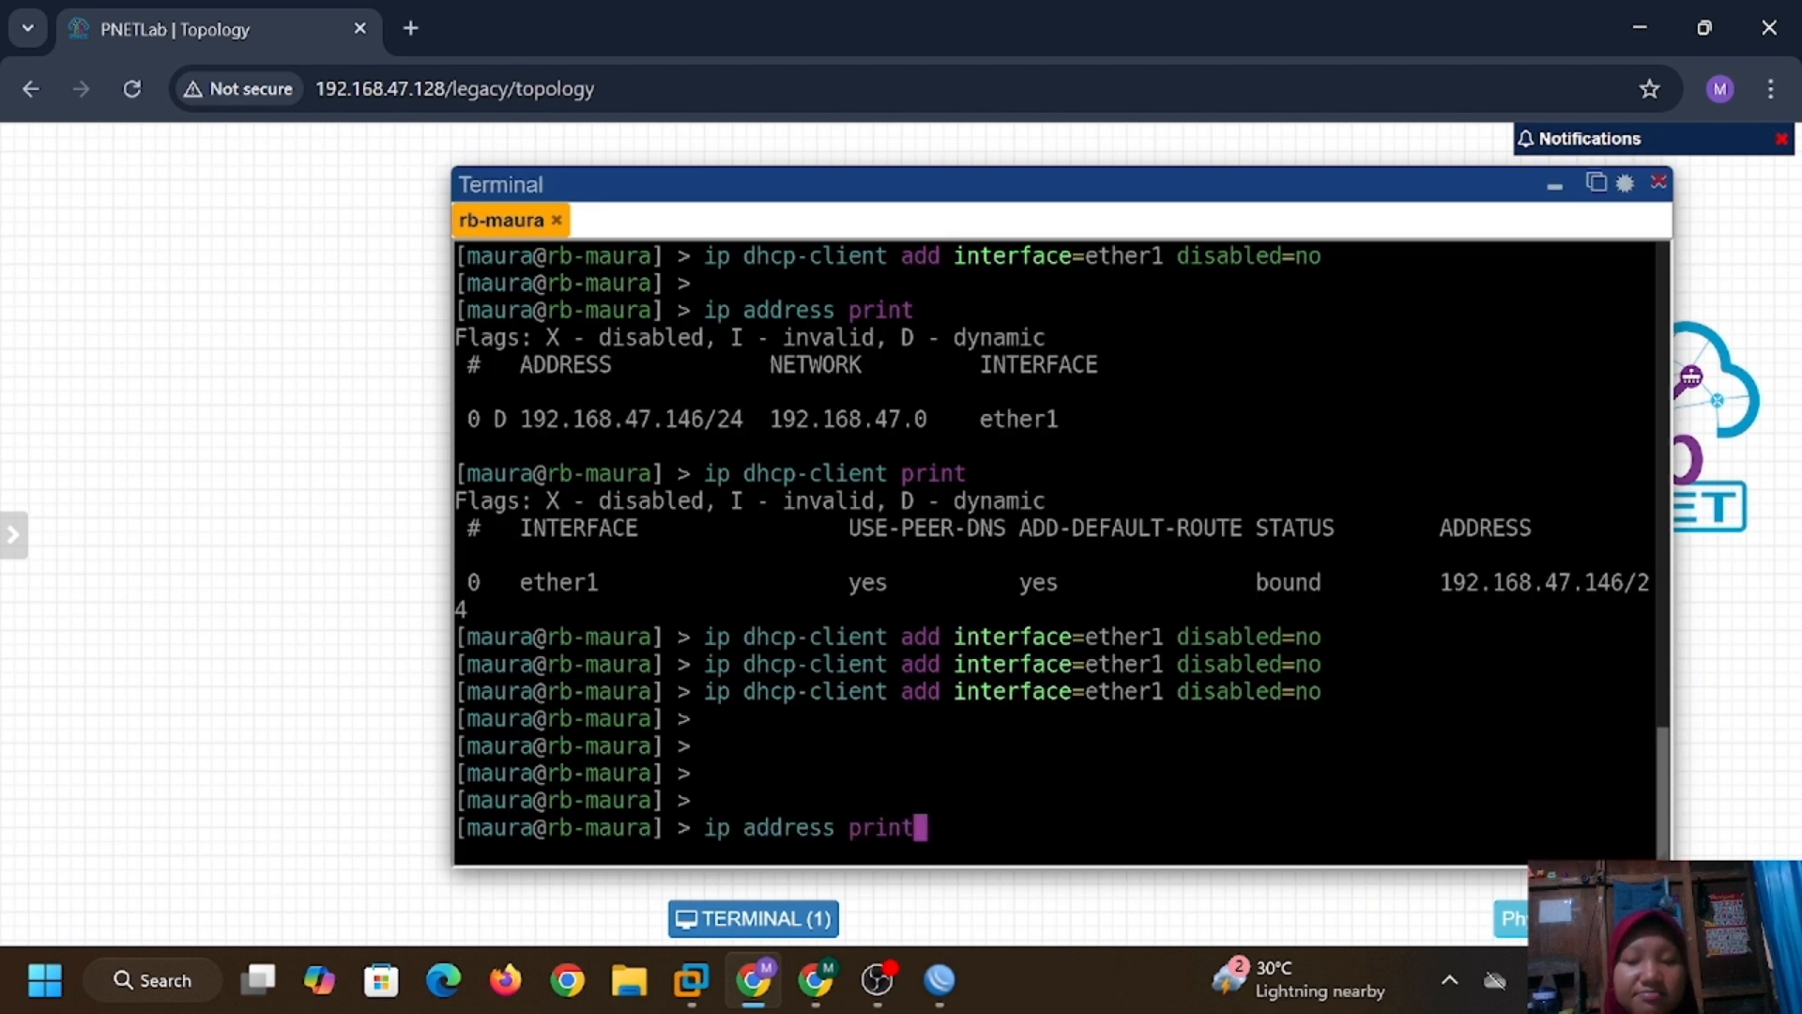
{"action": "key", "text": "Return"}
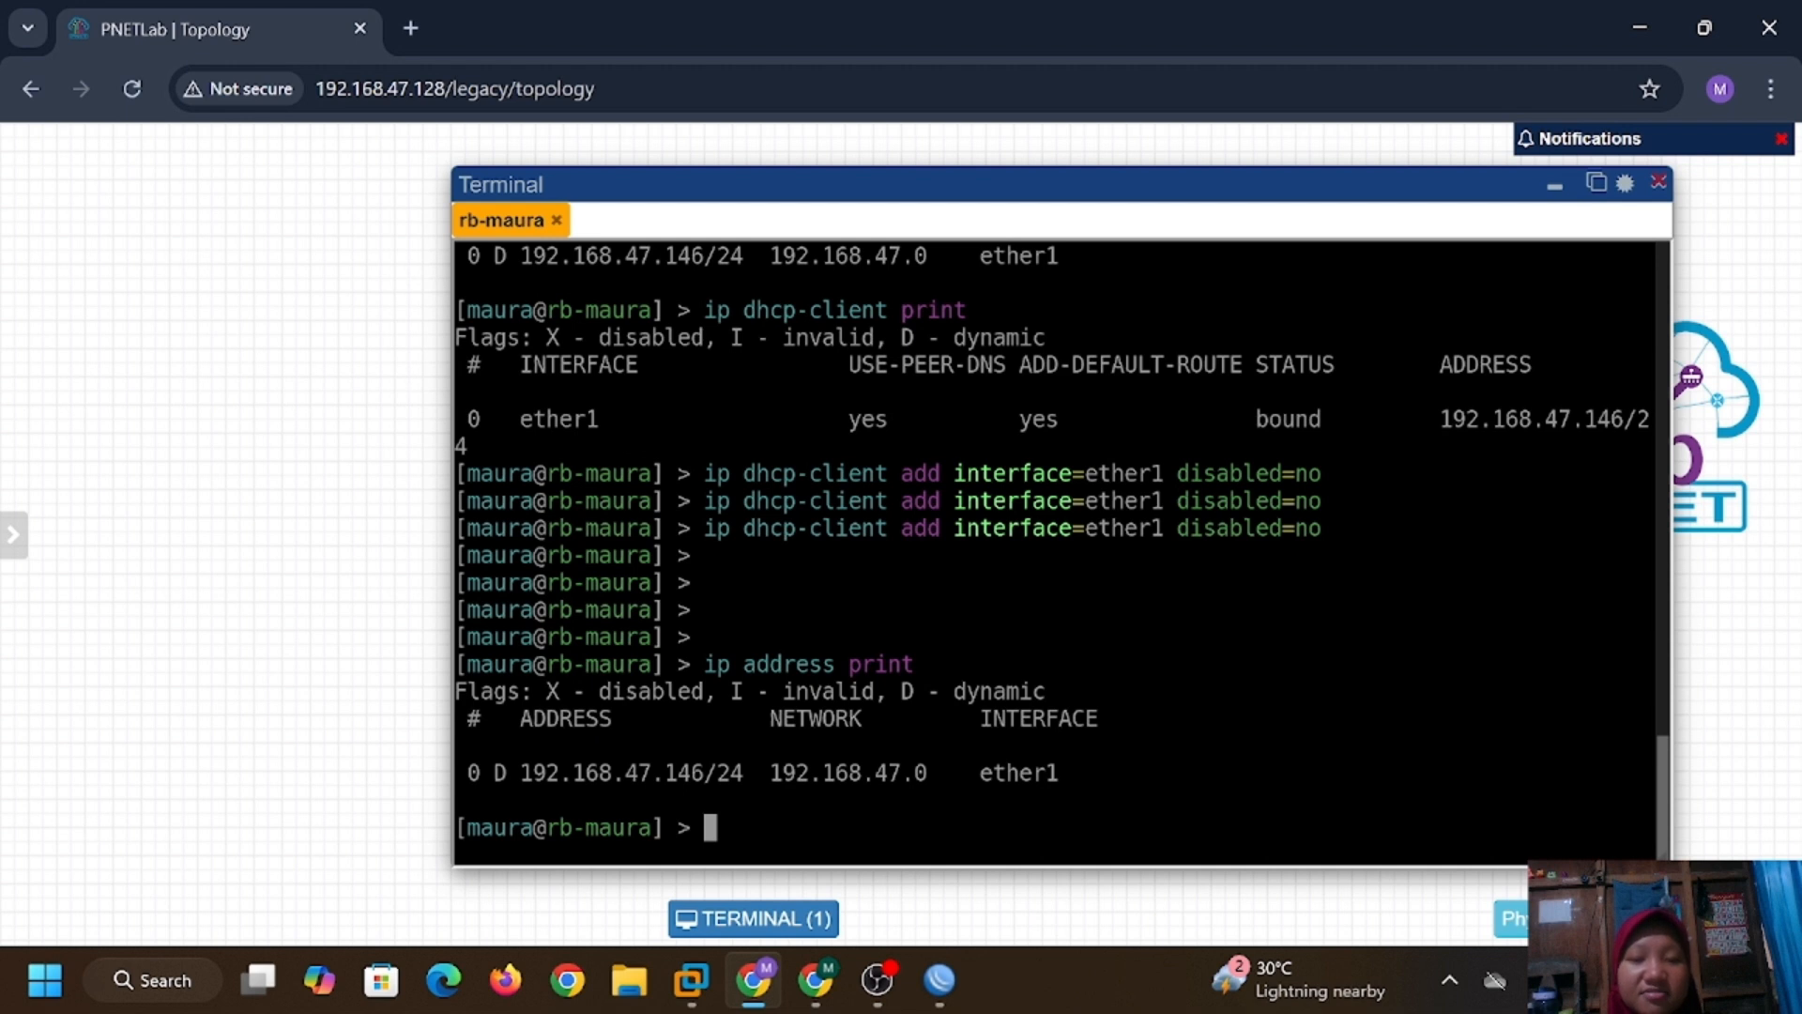
{"action": "type", "text": "ip dhcp-client"}
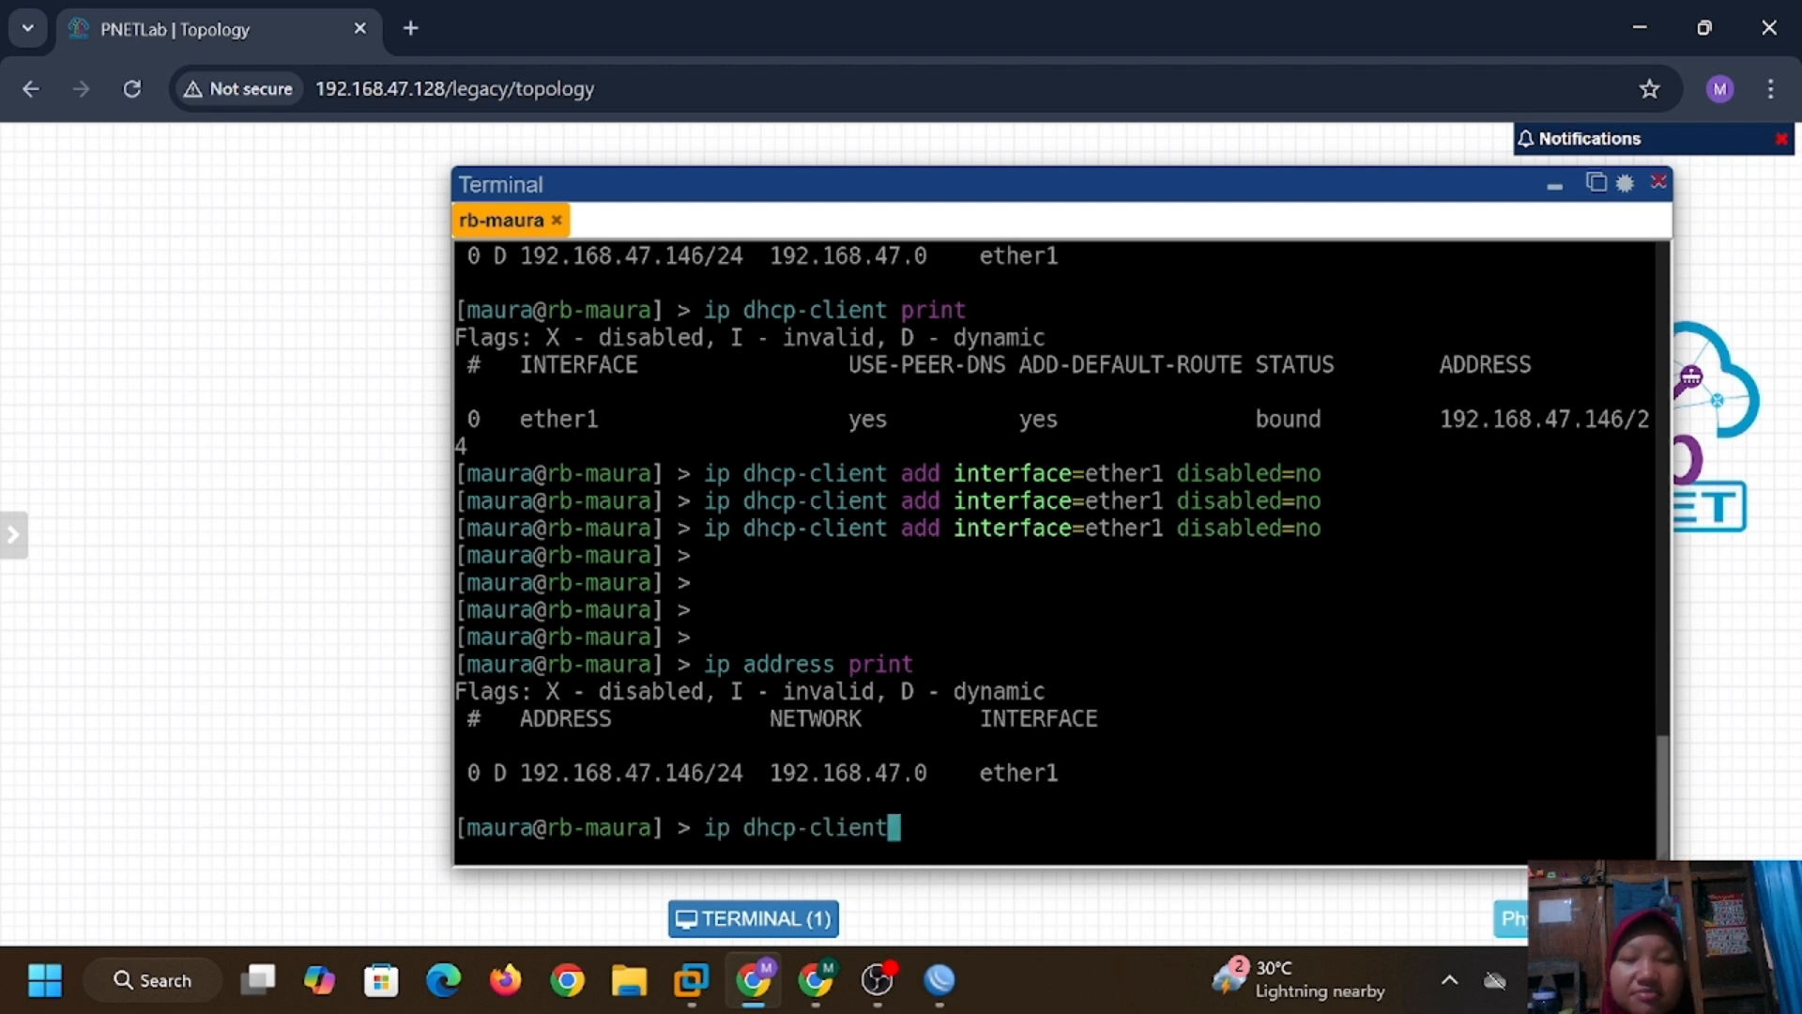
{"action": "key", "text": "Return"}
{"action": "type", "text": "print"}
{"action": "key", "text": "Return"}
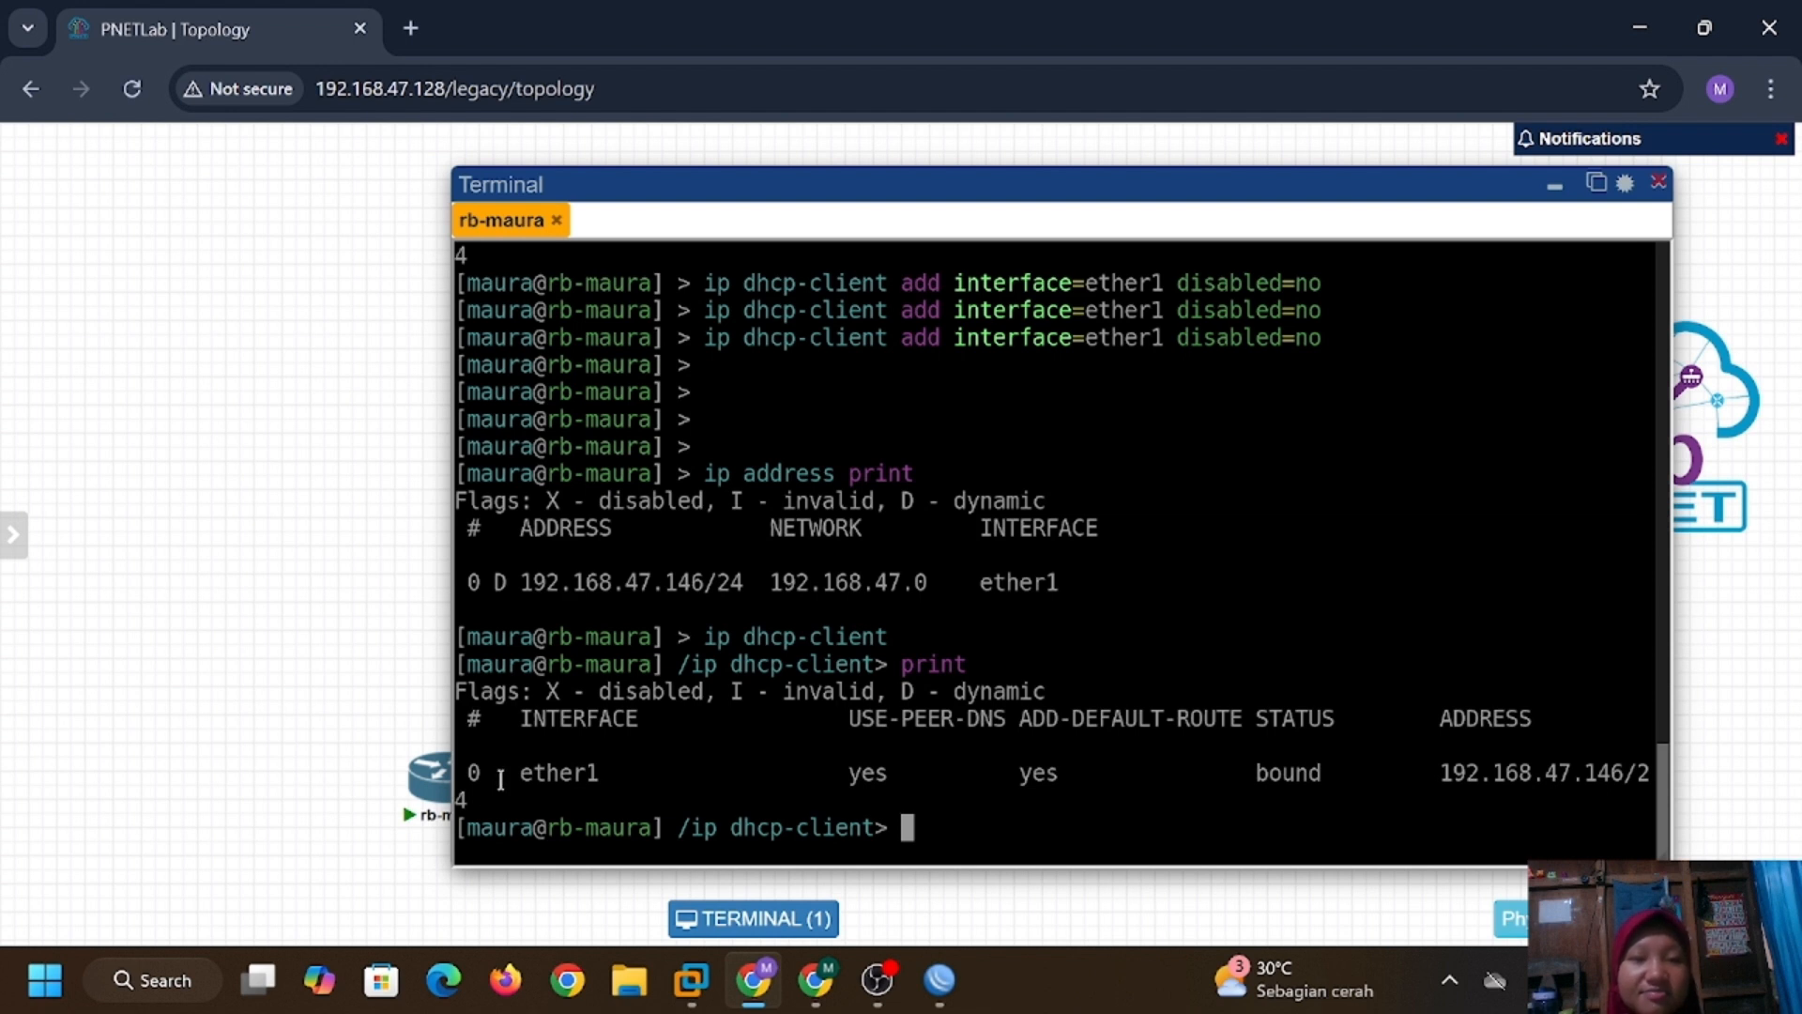
Delete the ether1 DHCP client entry, number 0, verify the list, and go back to the base level.
{"action": "type", "text": "remove number=0"}
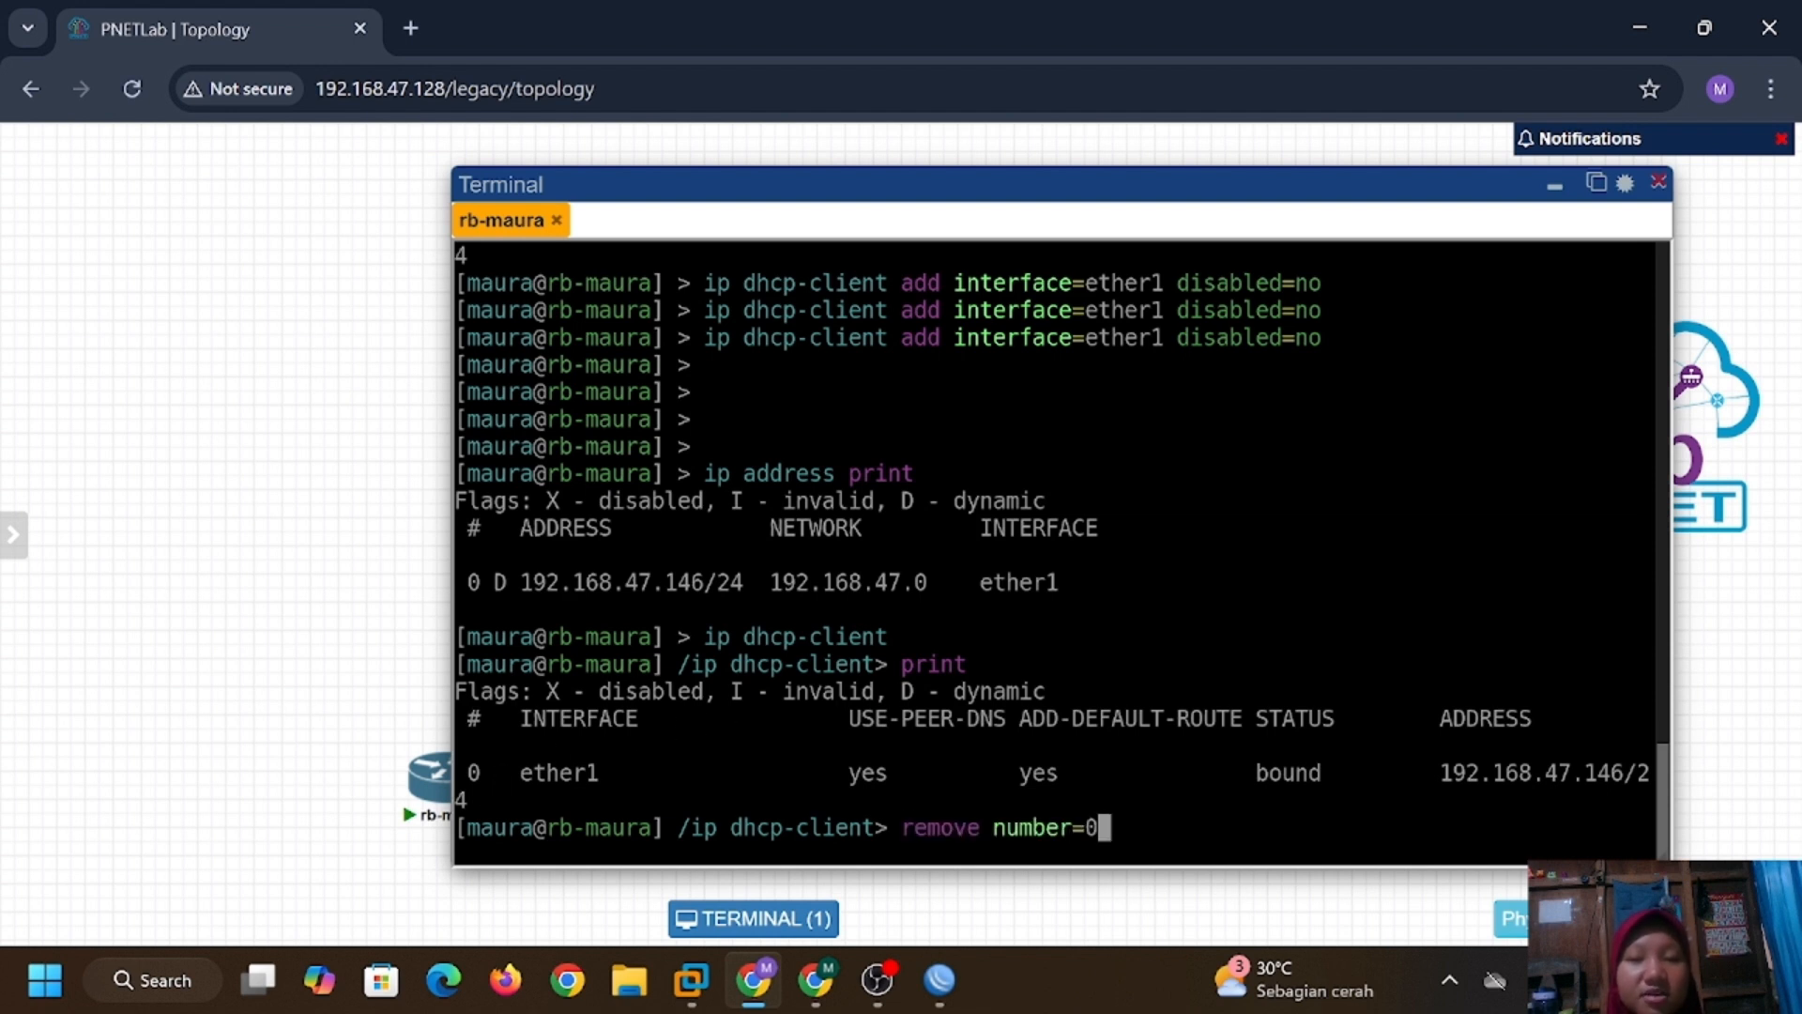
{"action": "key", "text": "Return"}
{"action": "type", "text": "print"}
{"action": "key", "text": "Return"}
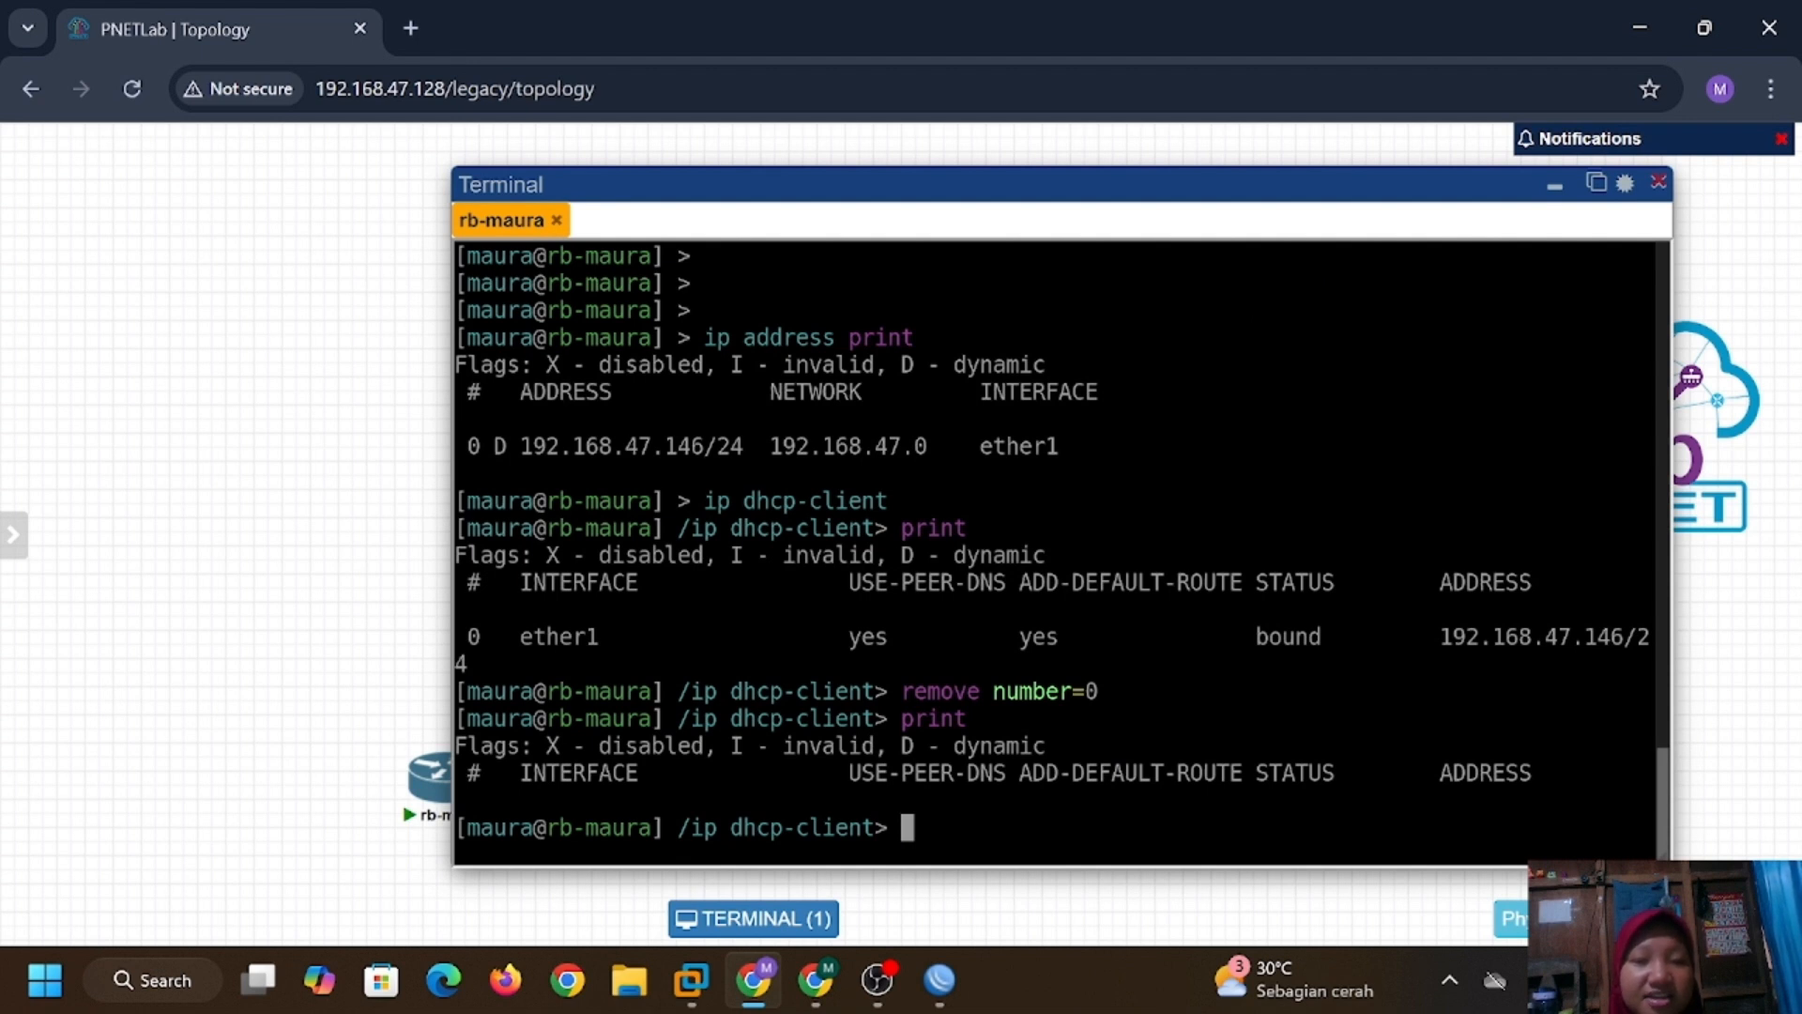
{"action": "type", "text": "/"}
{"action": "key", "text": "Return"}
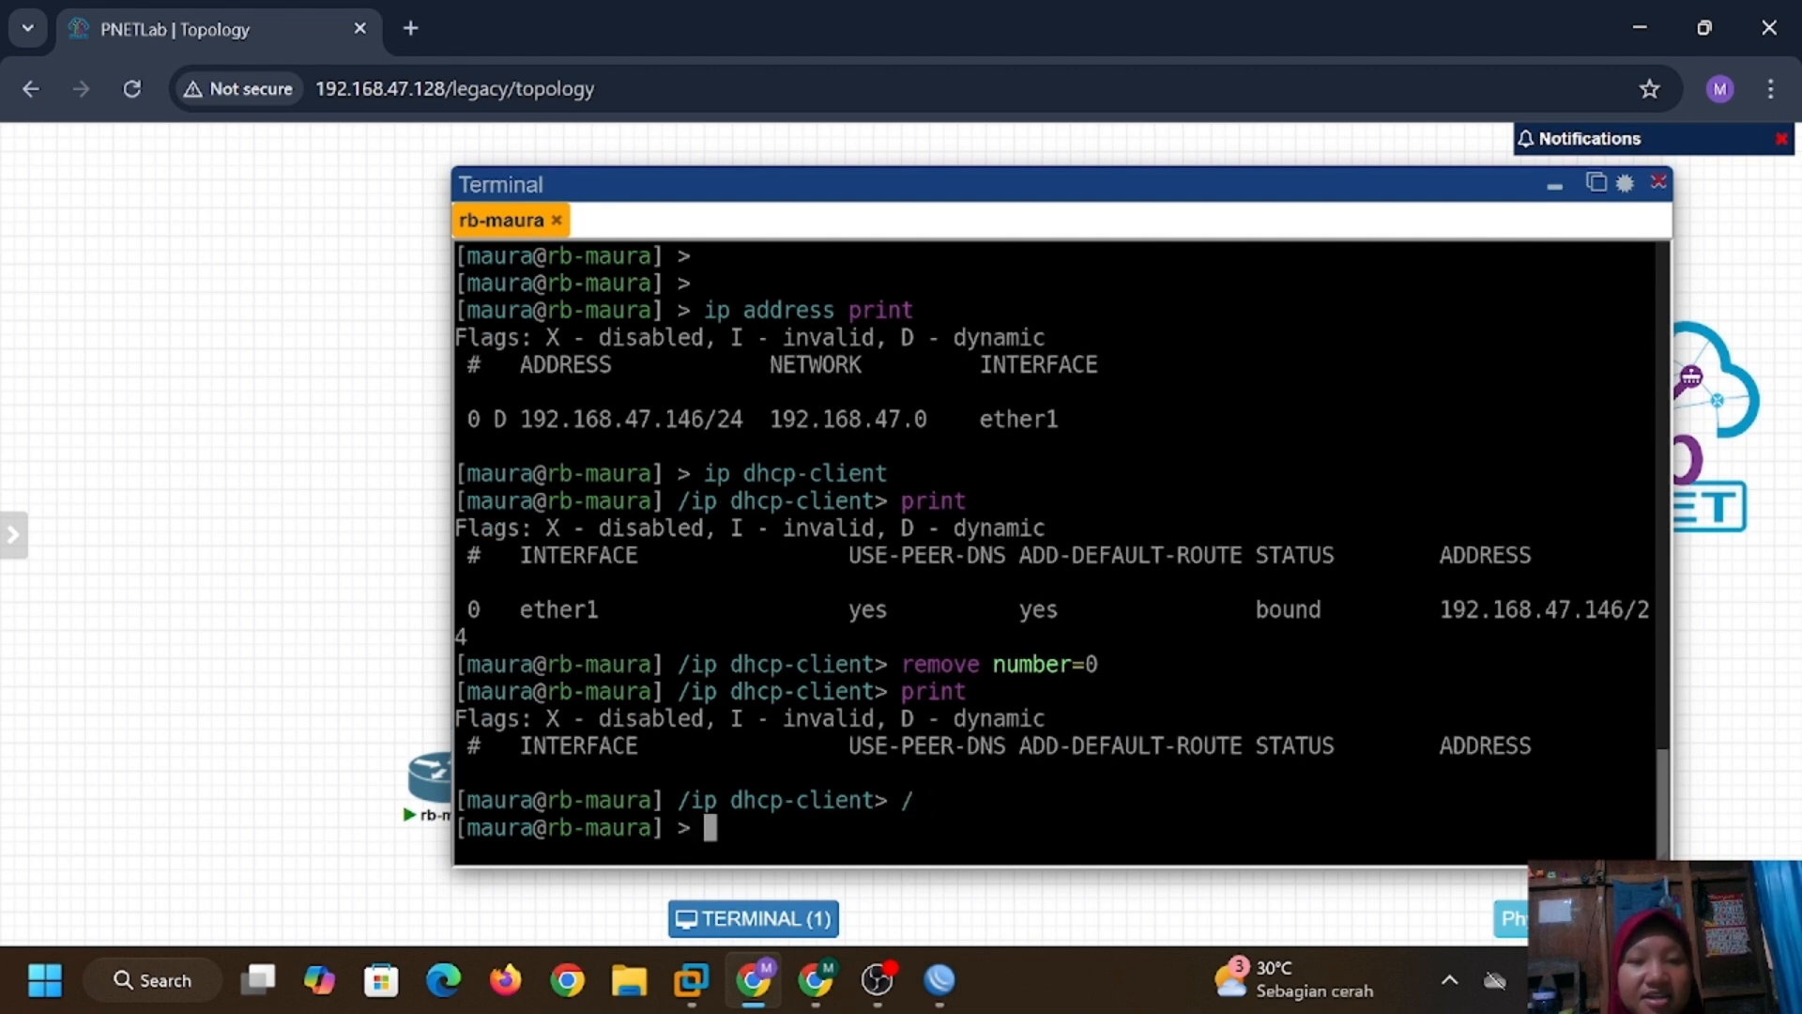
Print the router's routing table and its DNS settings from the base level.
{"action": "type", "text": "ip route print"}
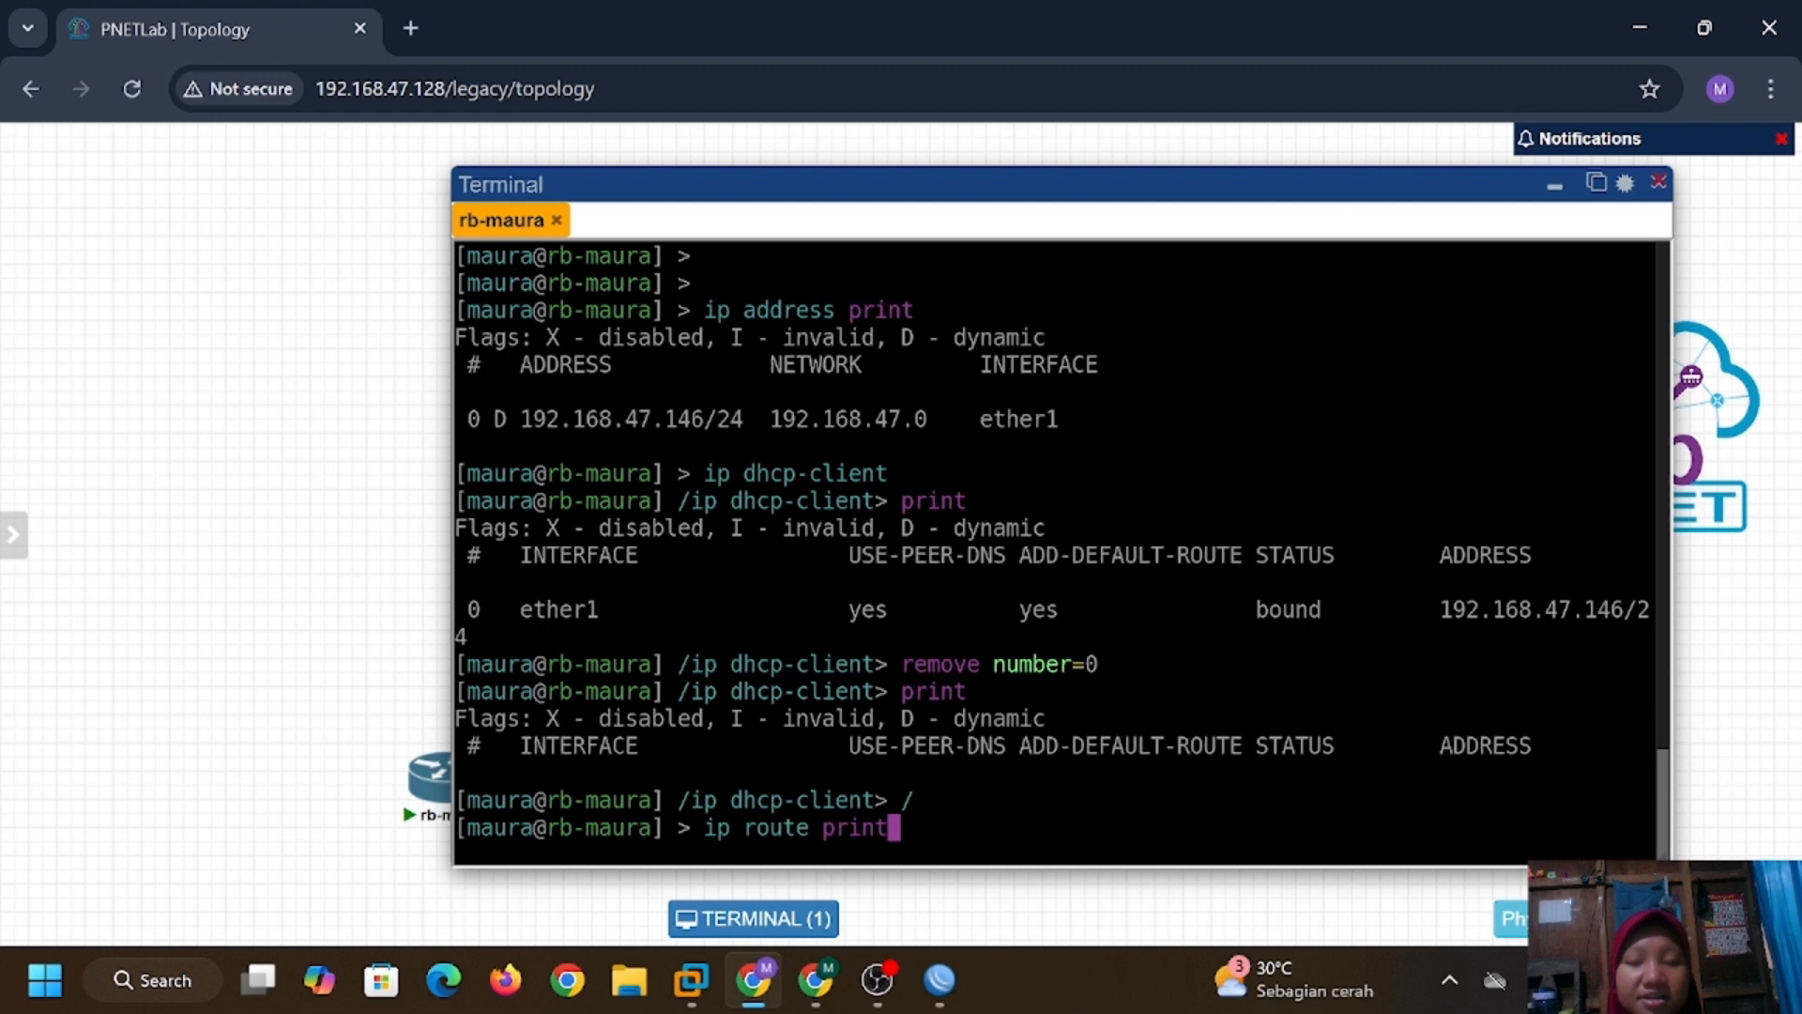
{"action": "key", "text": "Return"}
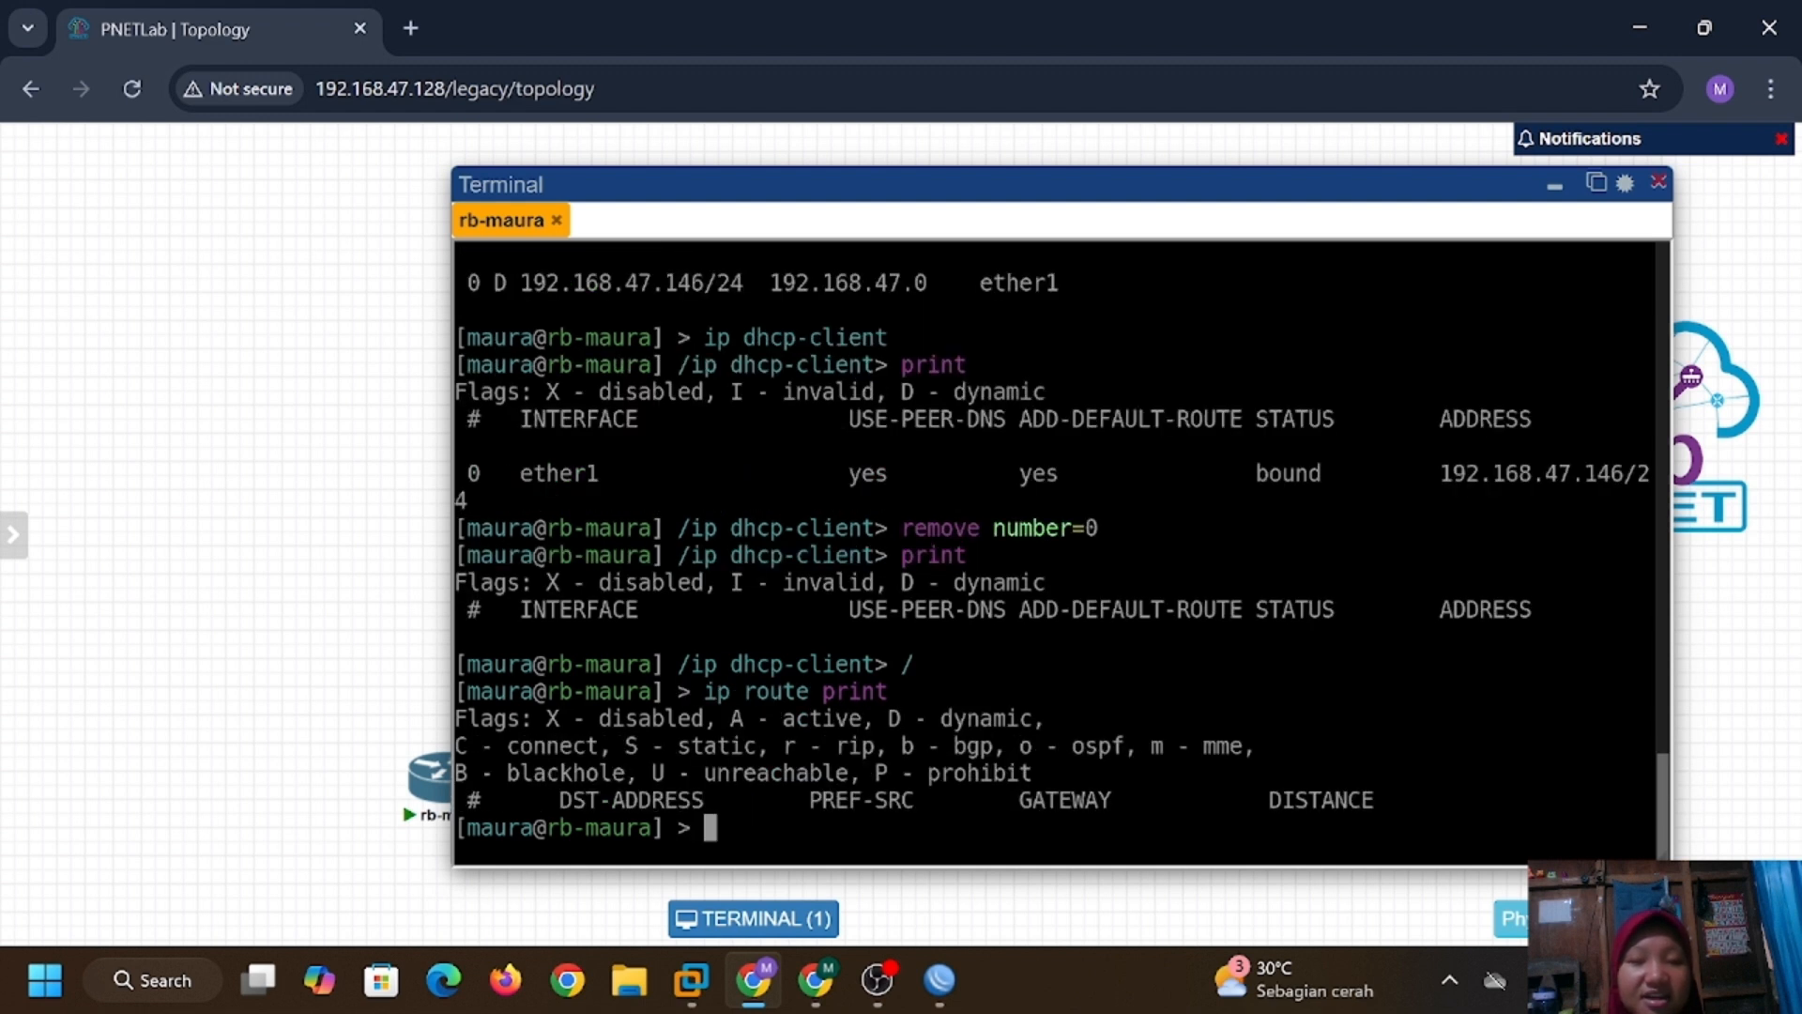
{"action": "type", "text": "ip dns print"}
{"action": "key", "text": "Return"}
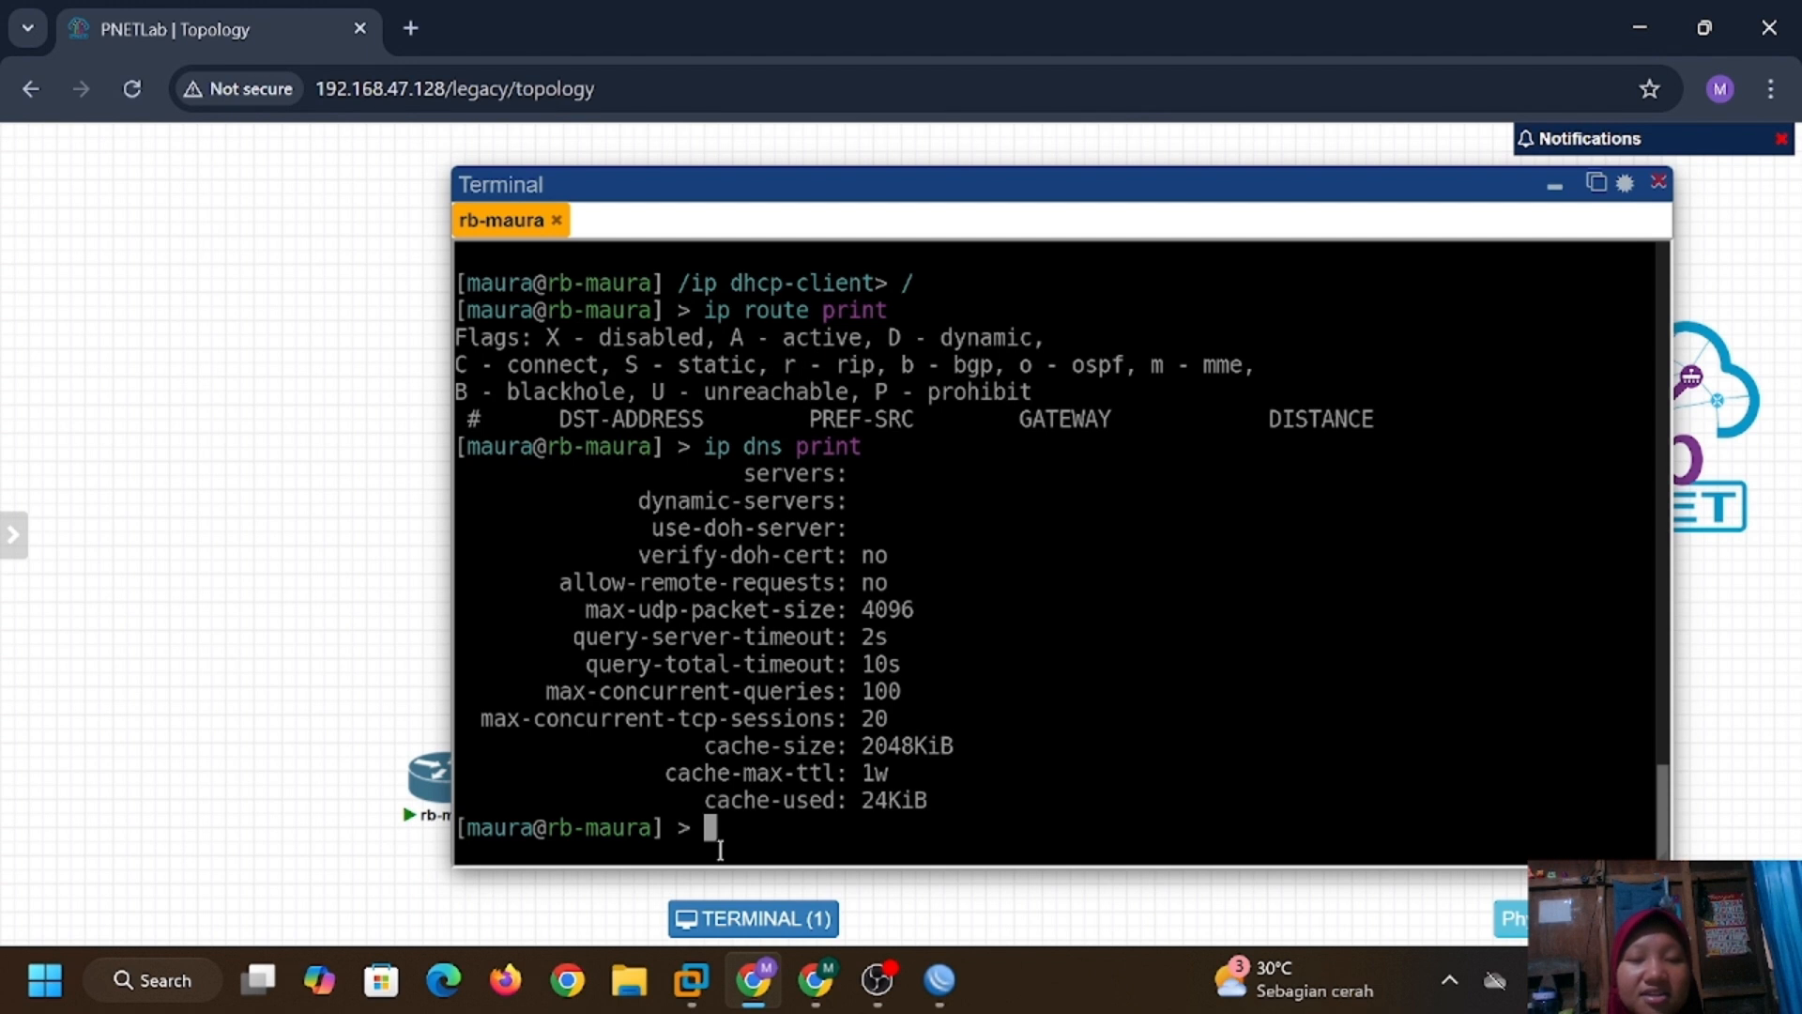
List the DHCP client entries from the base level with ip dhcp-client print.
{"action": "key", "text": "Up"}
{"action": "key", "text": "Up"}
{"action": "key", "text": "Up"}
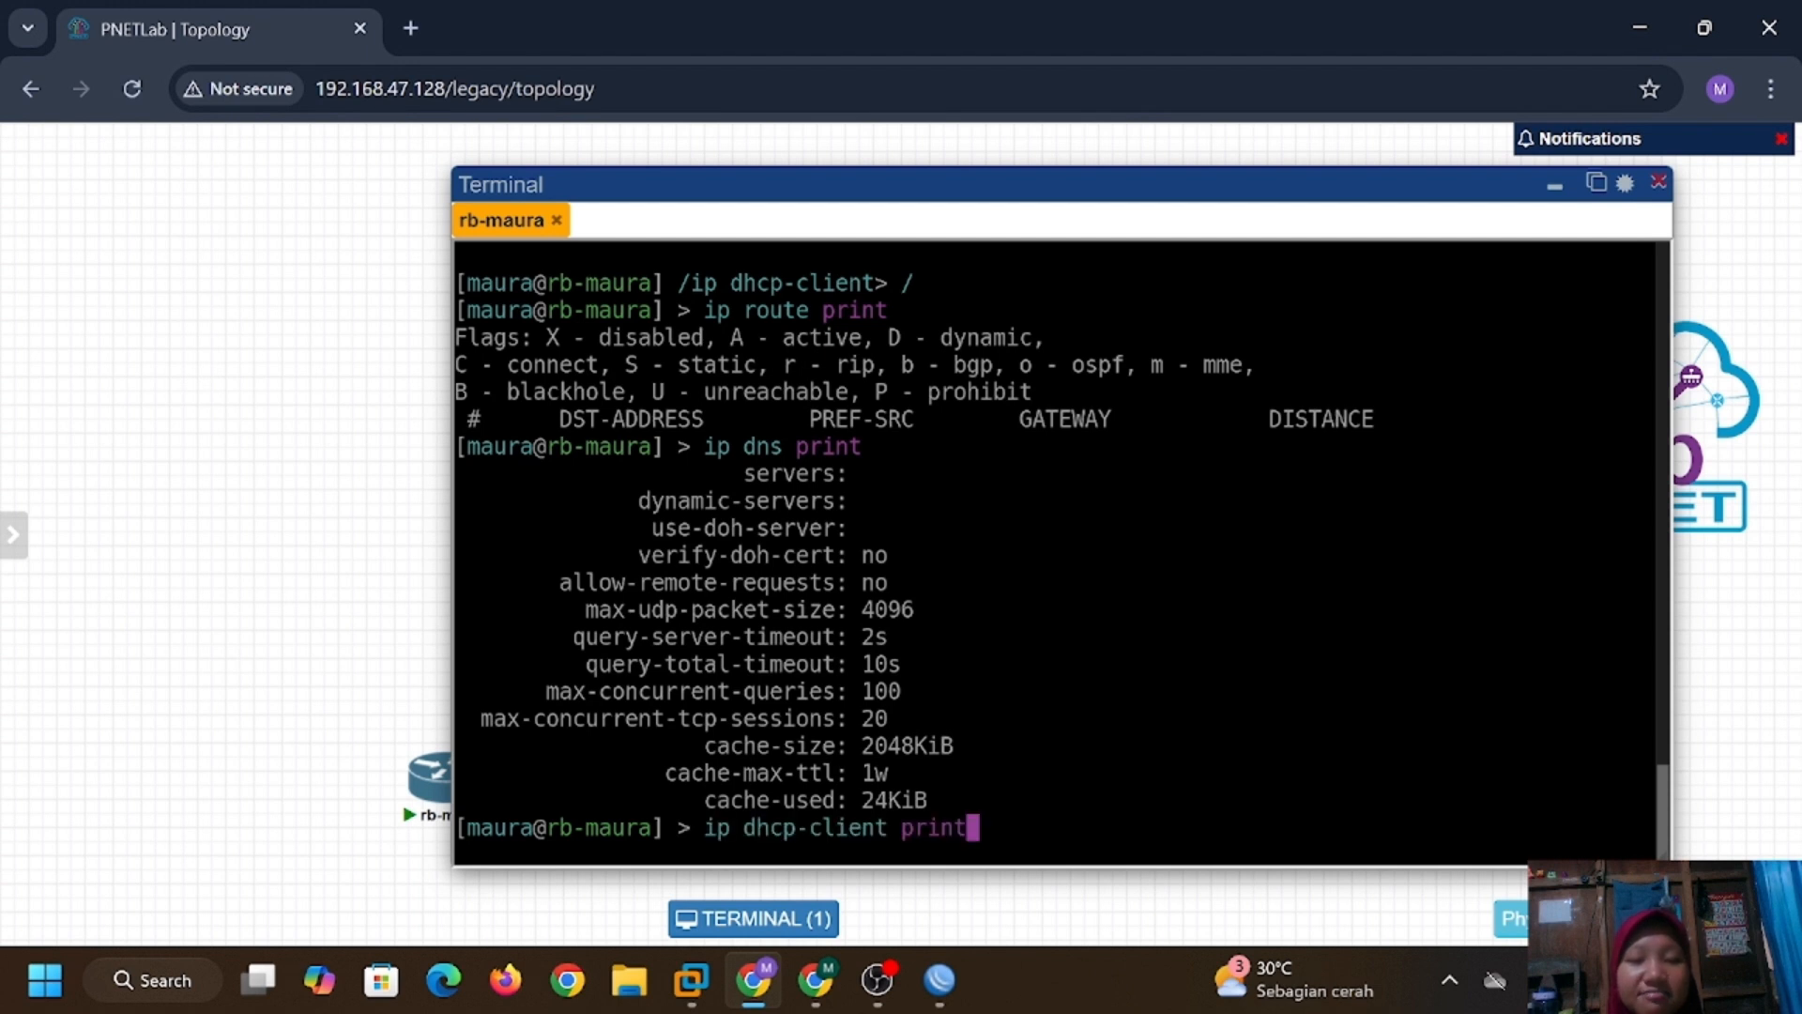
{"action": "key", "text": "Return"}
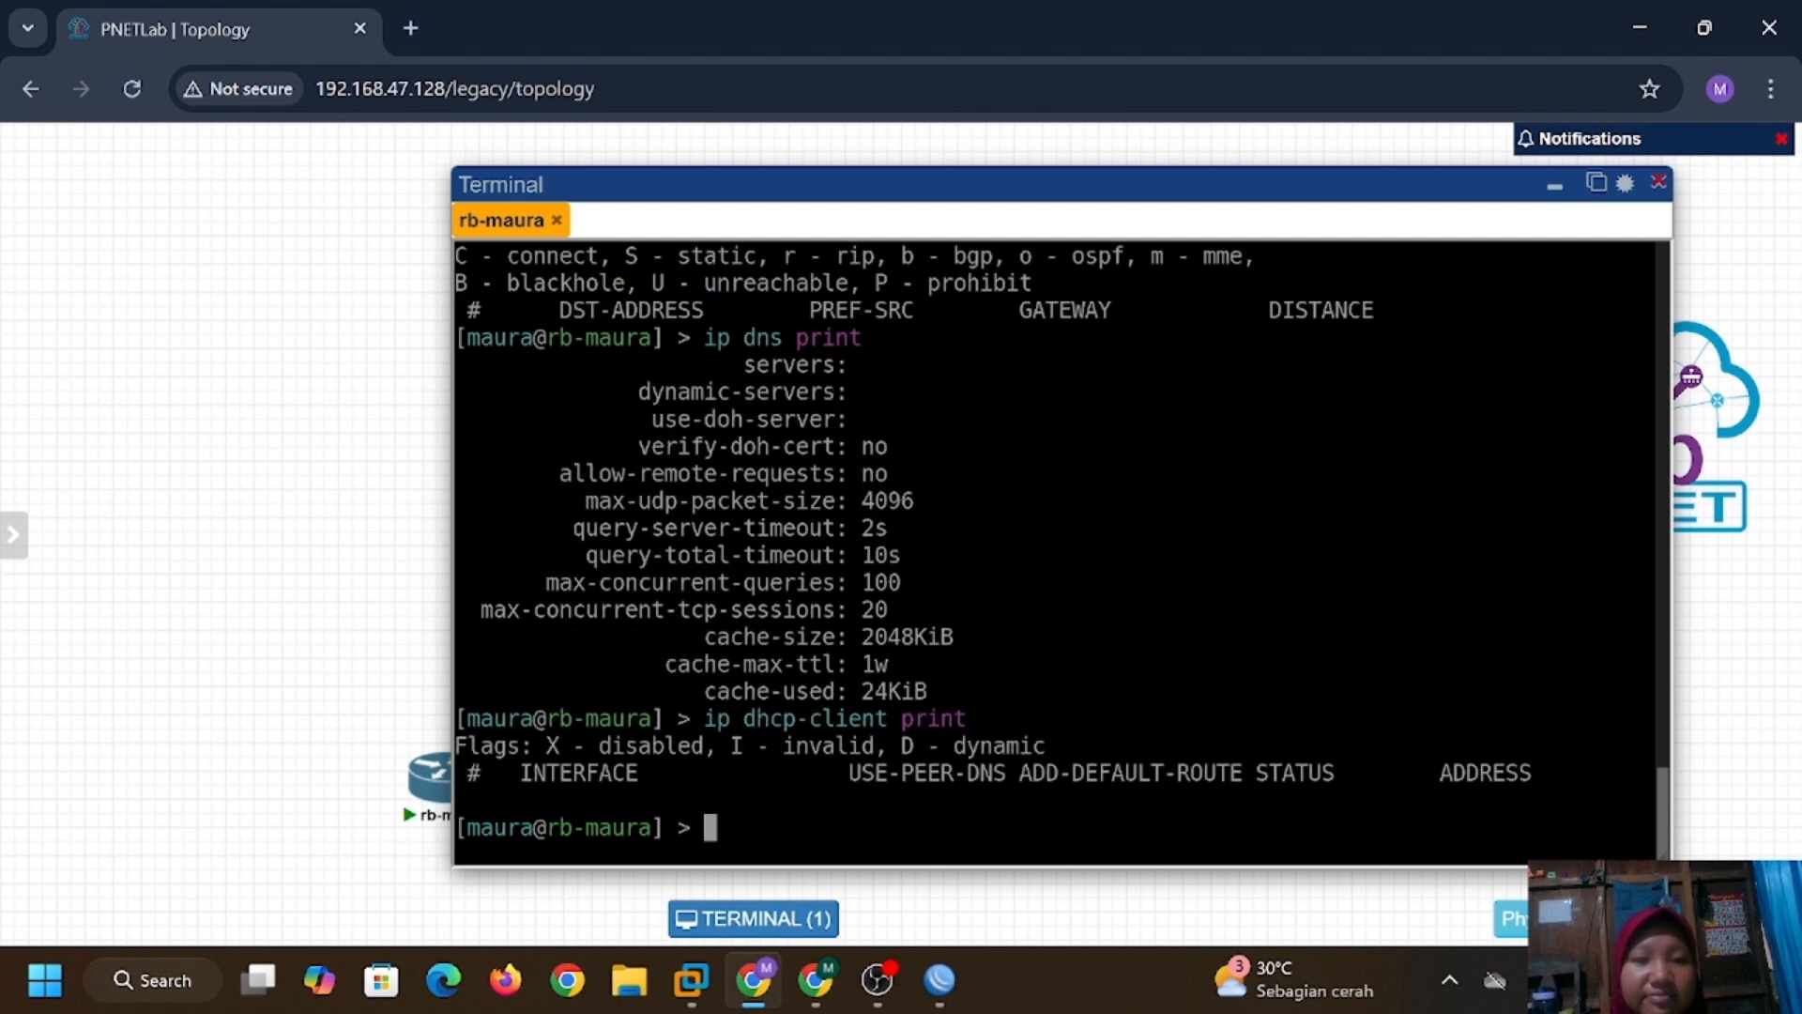
Add the static address 192.168.47.136/24 to ether1 and ping the gateway 192.168.47.2.
{"action": "type", "text": "ip address add address=192.168.47.136/24 interface=ether1"}
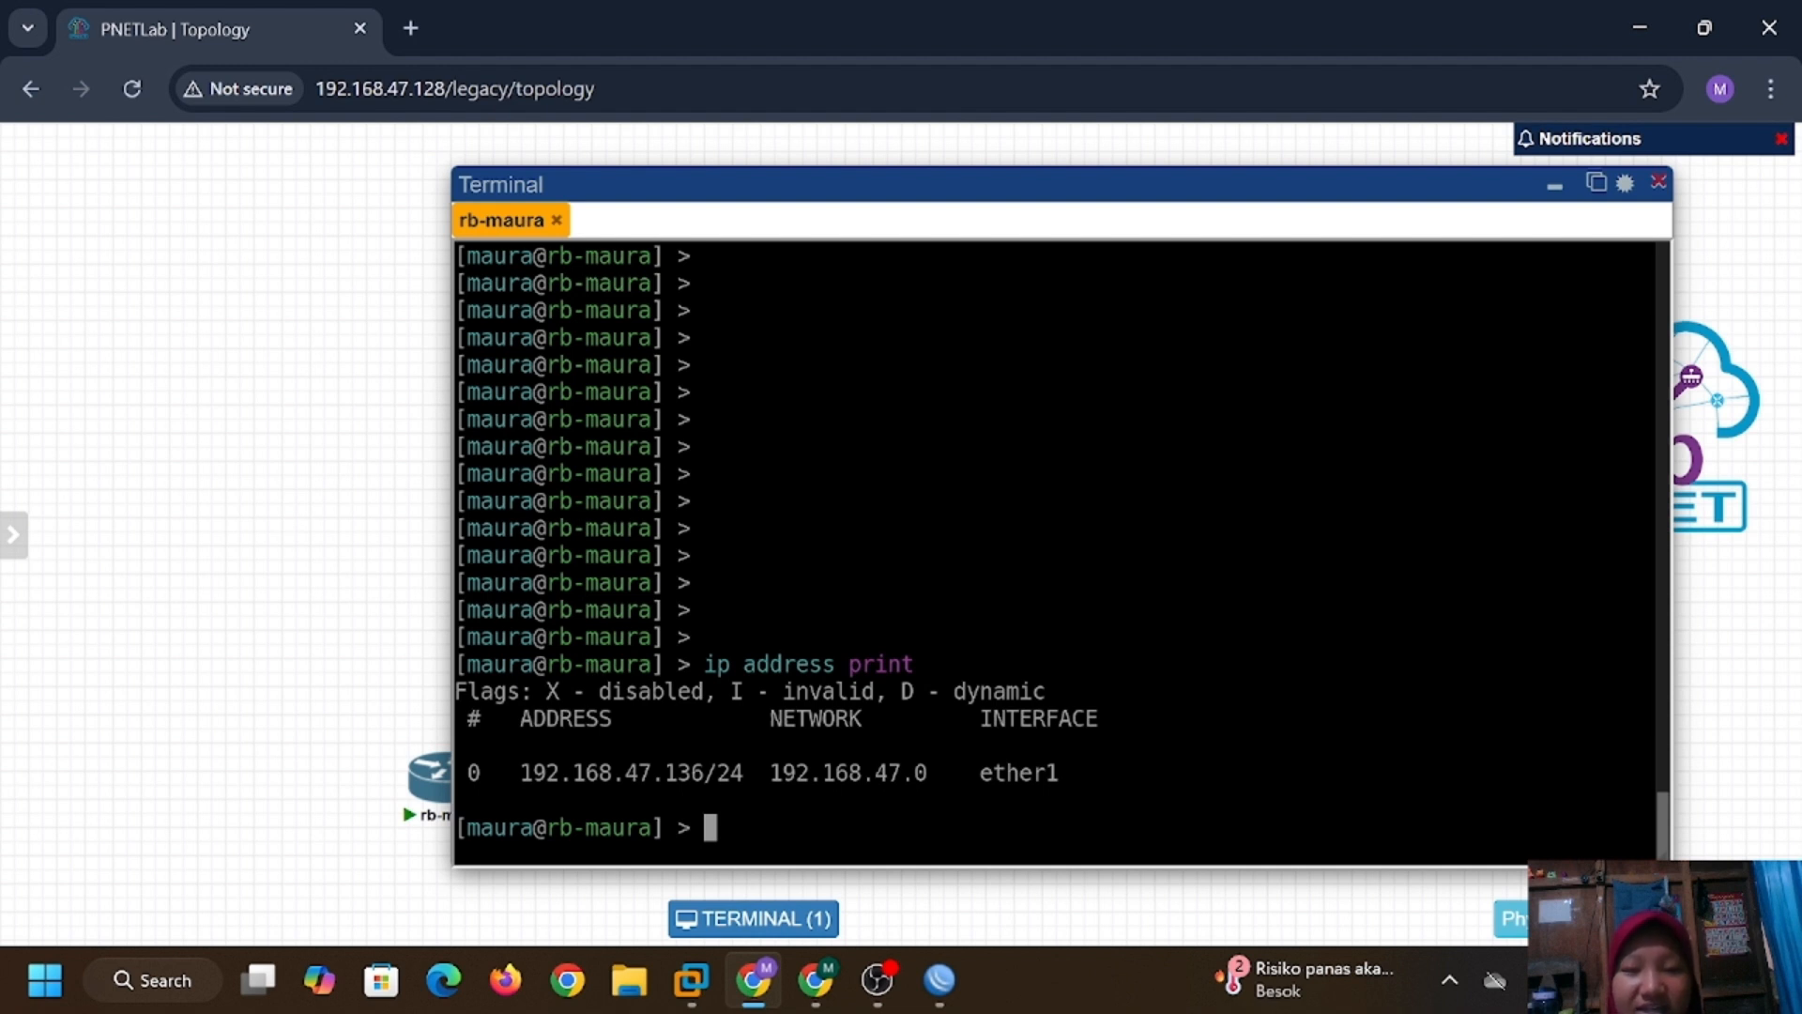
{"action": "key", "text": "Up"}
{"action": "key", "text": "Up"}
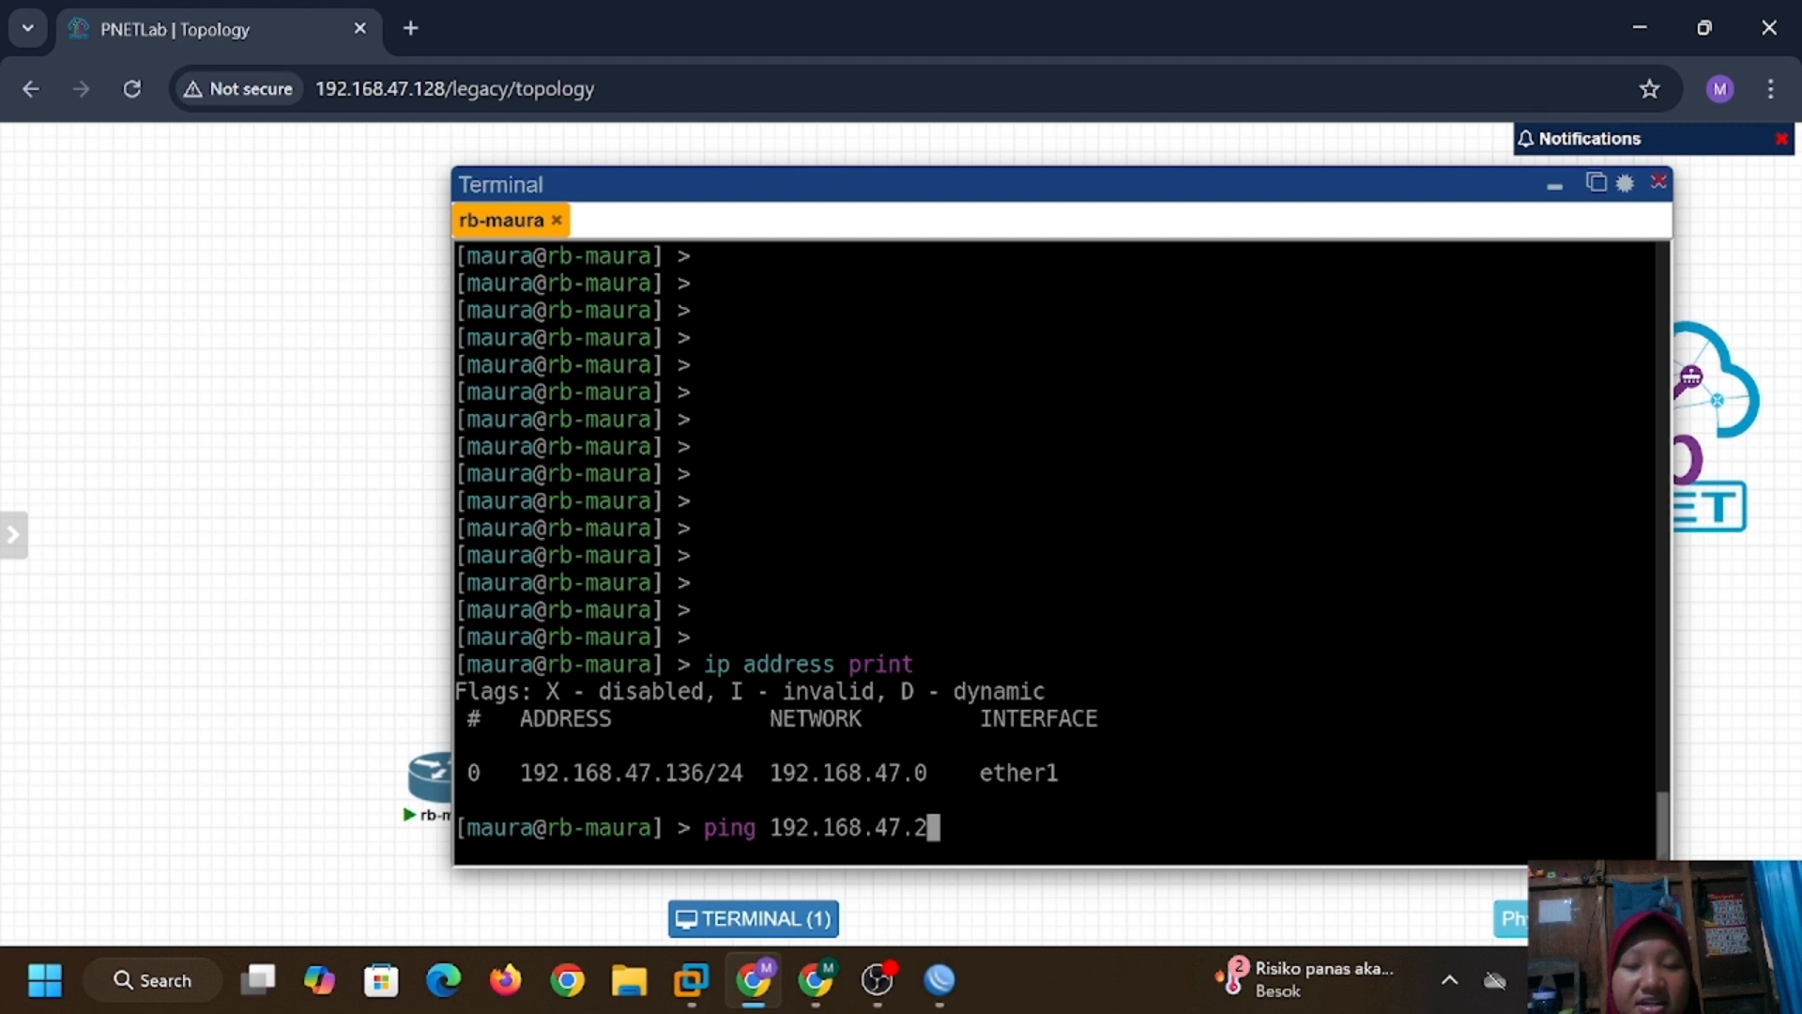
{"action": "key", "text": "Return"}
{"action": "key", "text": "ctrl+c"}
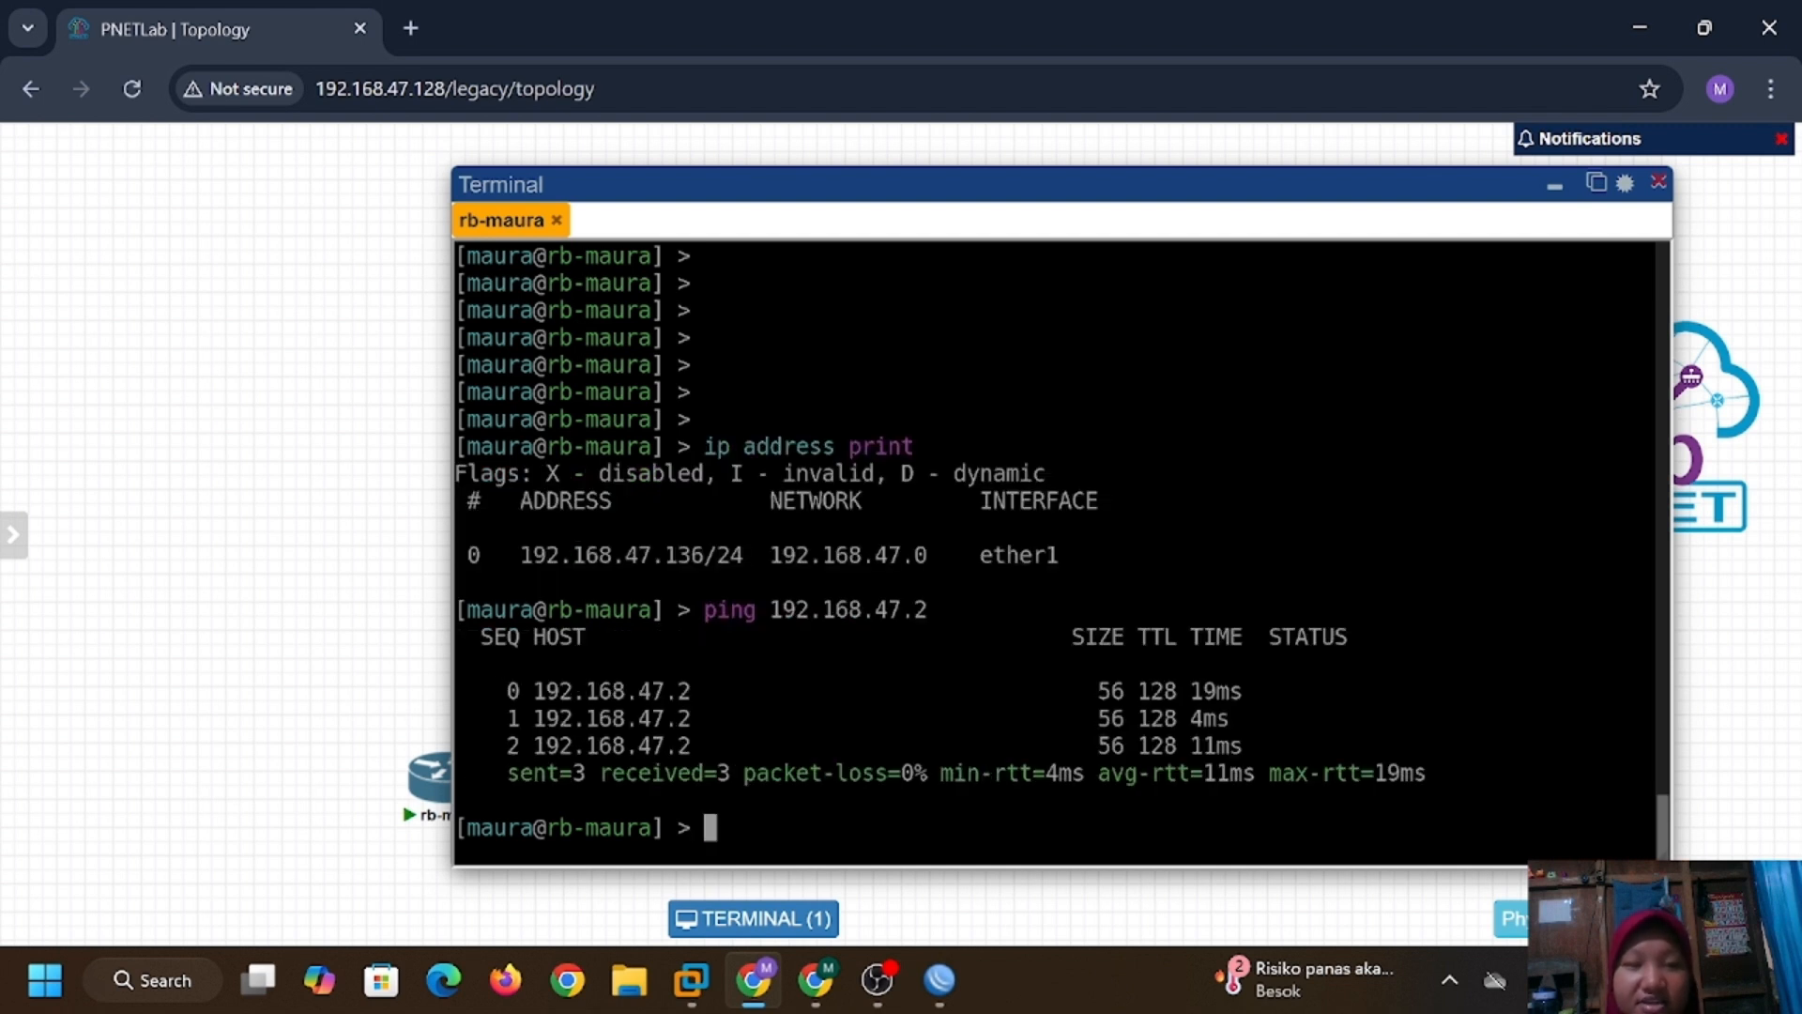
Print the routing table to check the routes available with the static address.
{"action": "key", "text": "Up"}
{"action": "key", "text": "Up"}
{"action": "key", "text": "Up"}
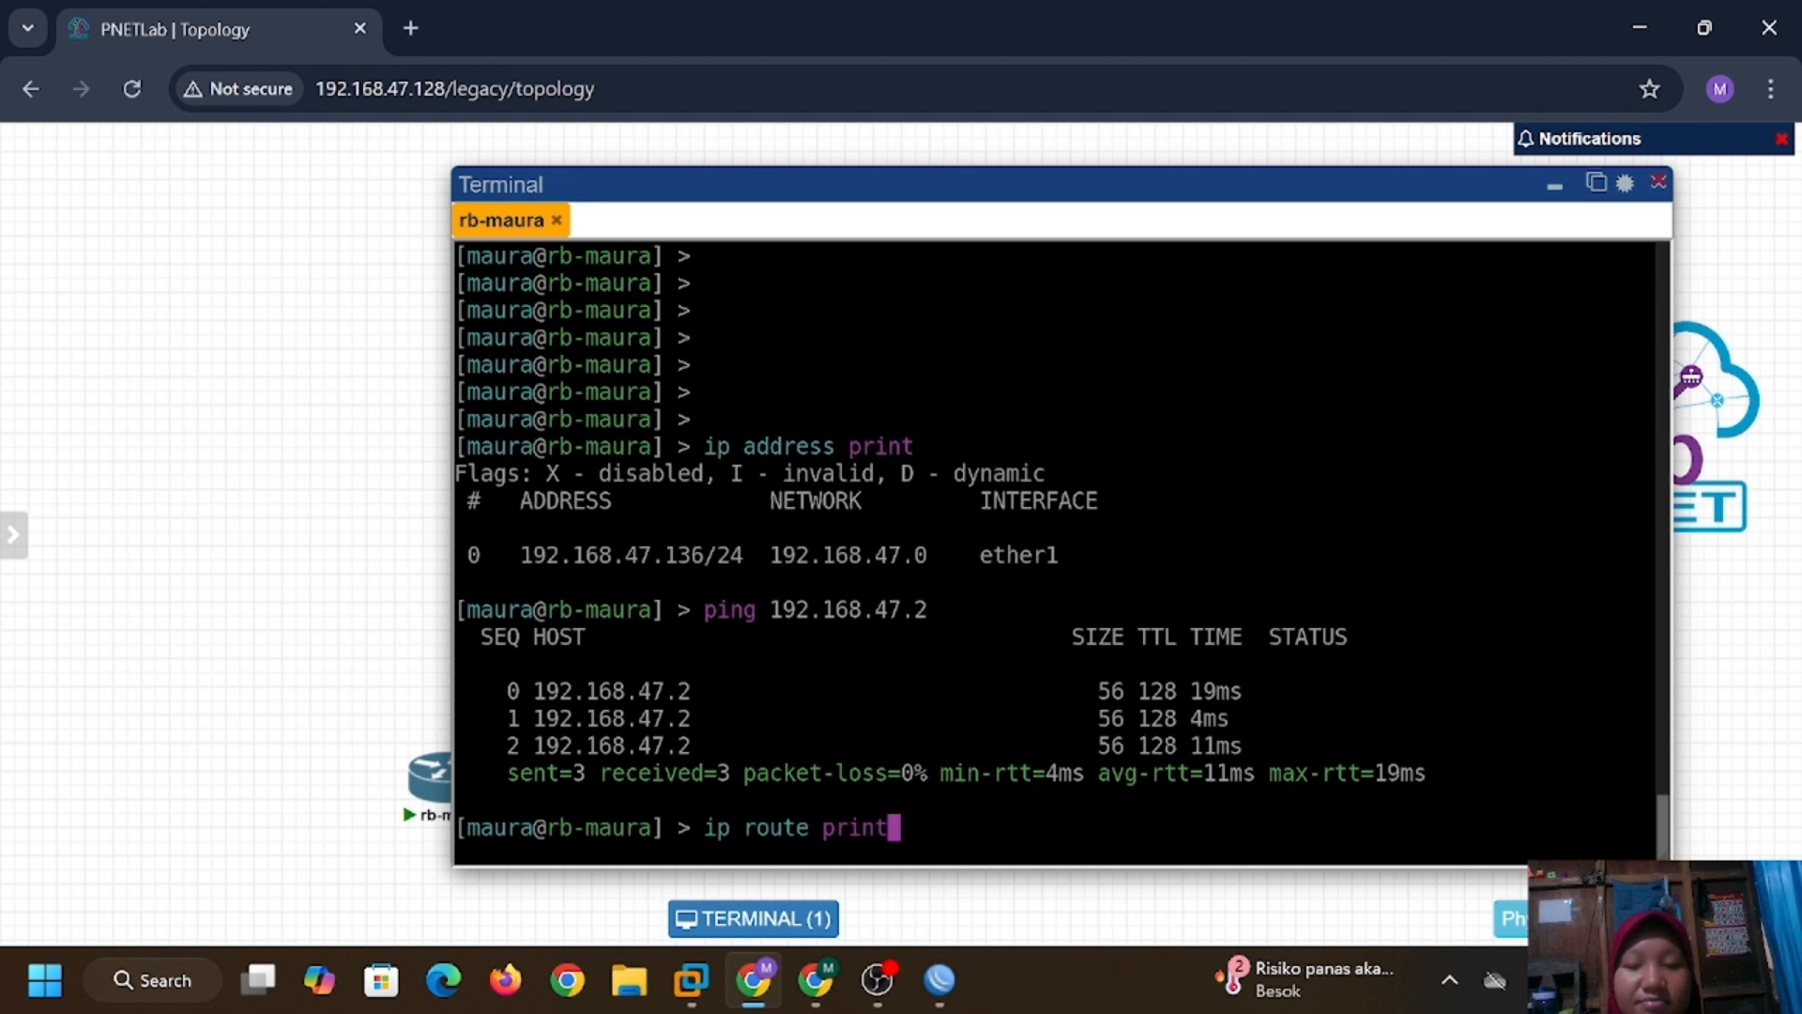
{"action": "key", "text": "Return"}
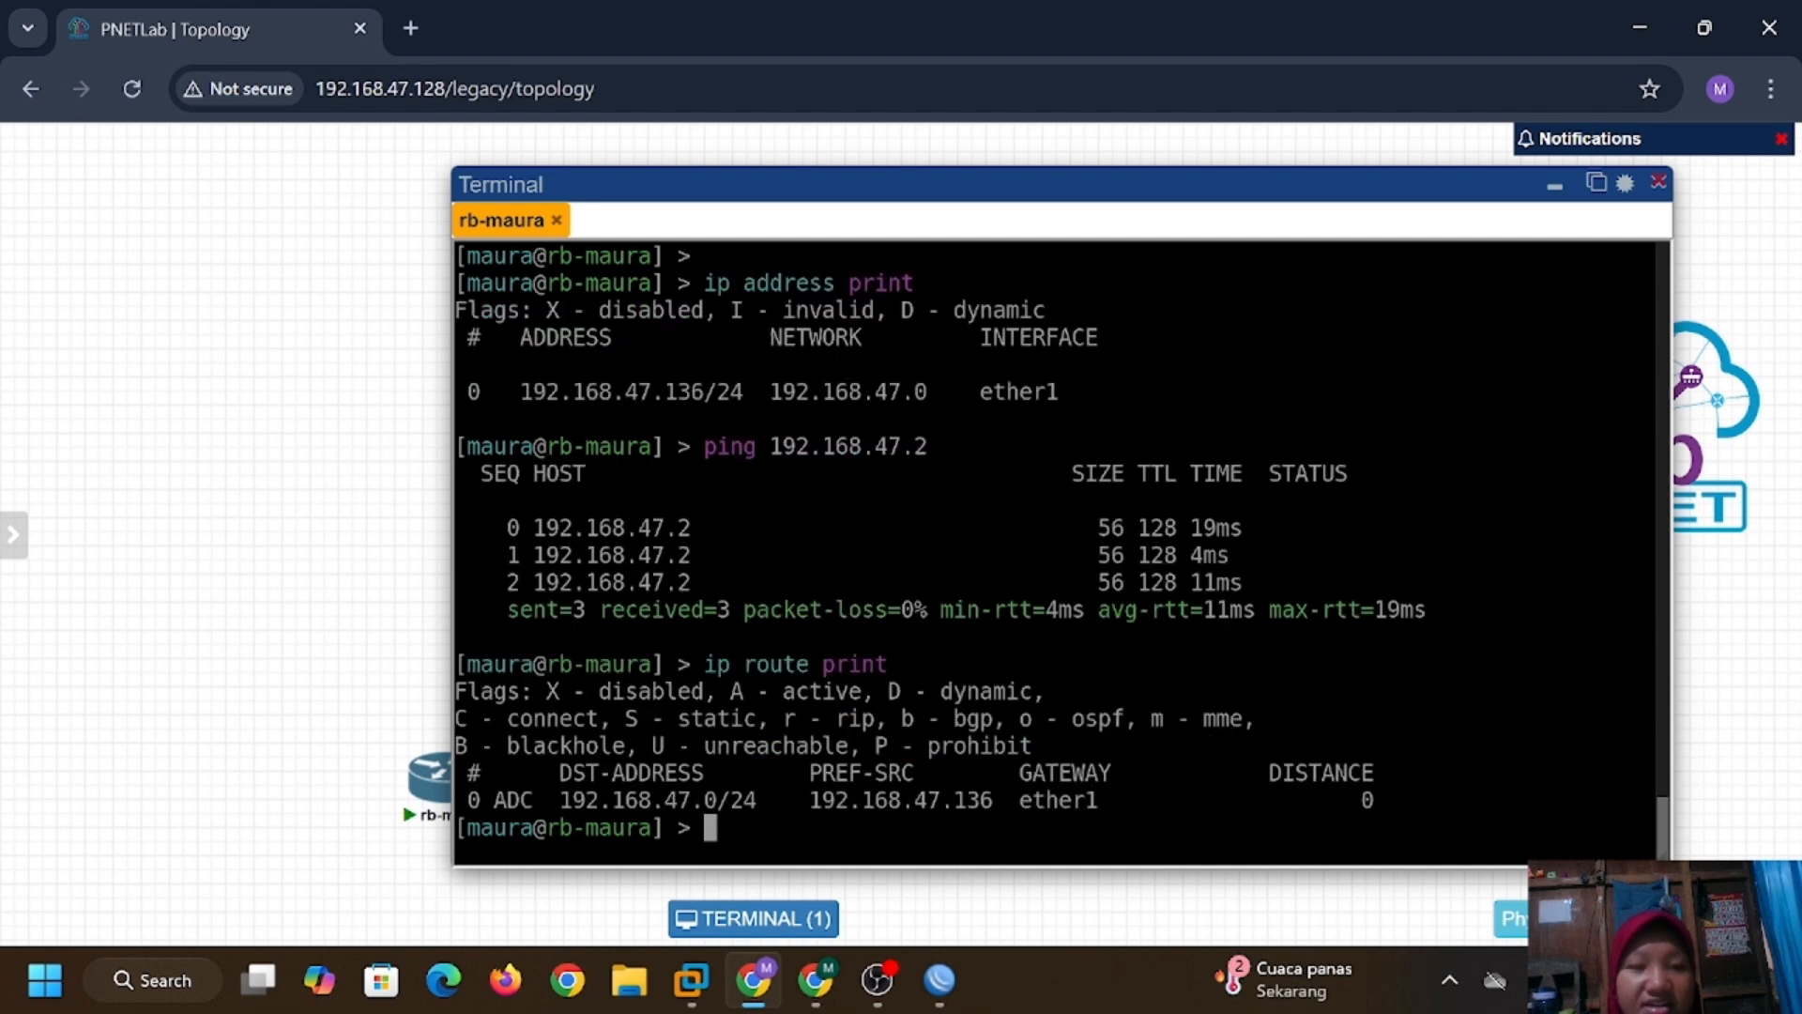
Add a default route with gateway 192.168.47.2 and print the routing table to verify it.
{"action": "key", "text": "Up"}
{"action": "key", "text": "Up"}
{"action": "key", "text": "Up"}
{"action": "key", "text": "Up"}
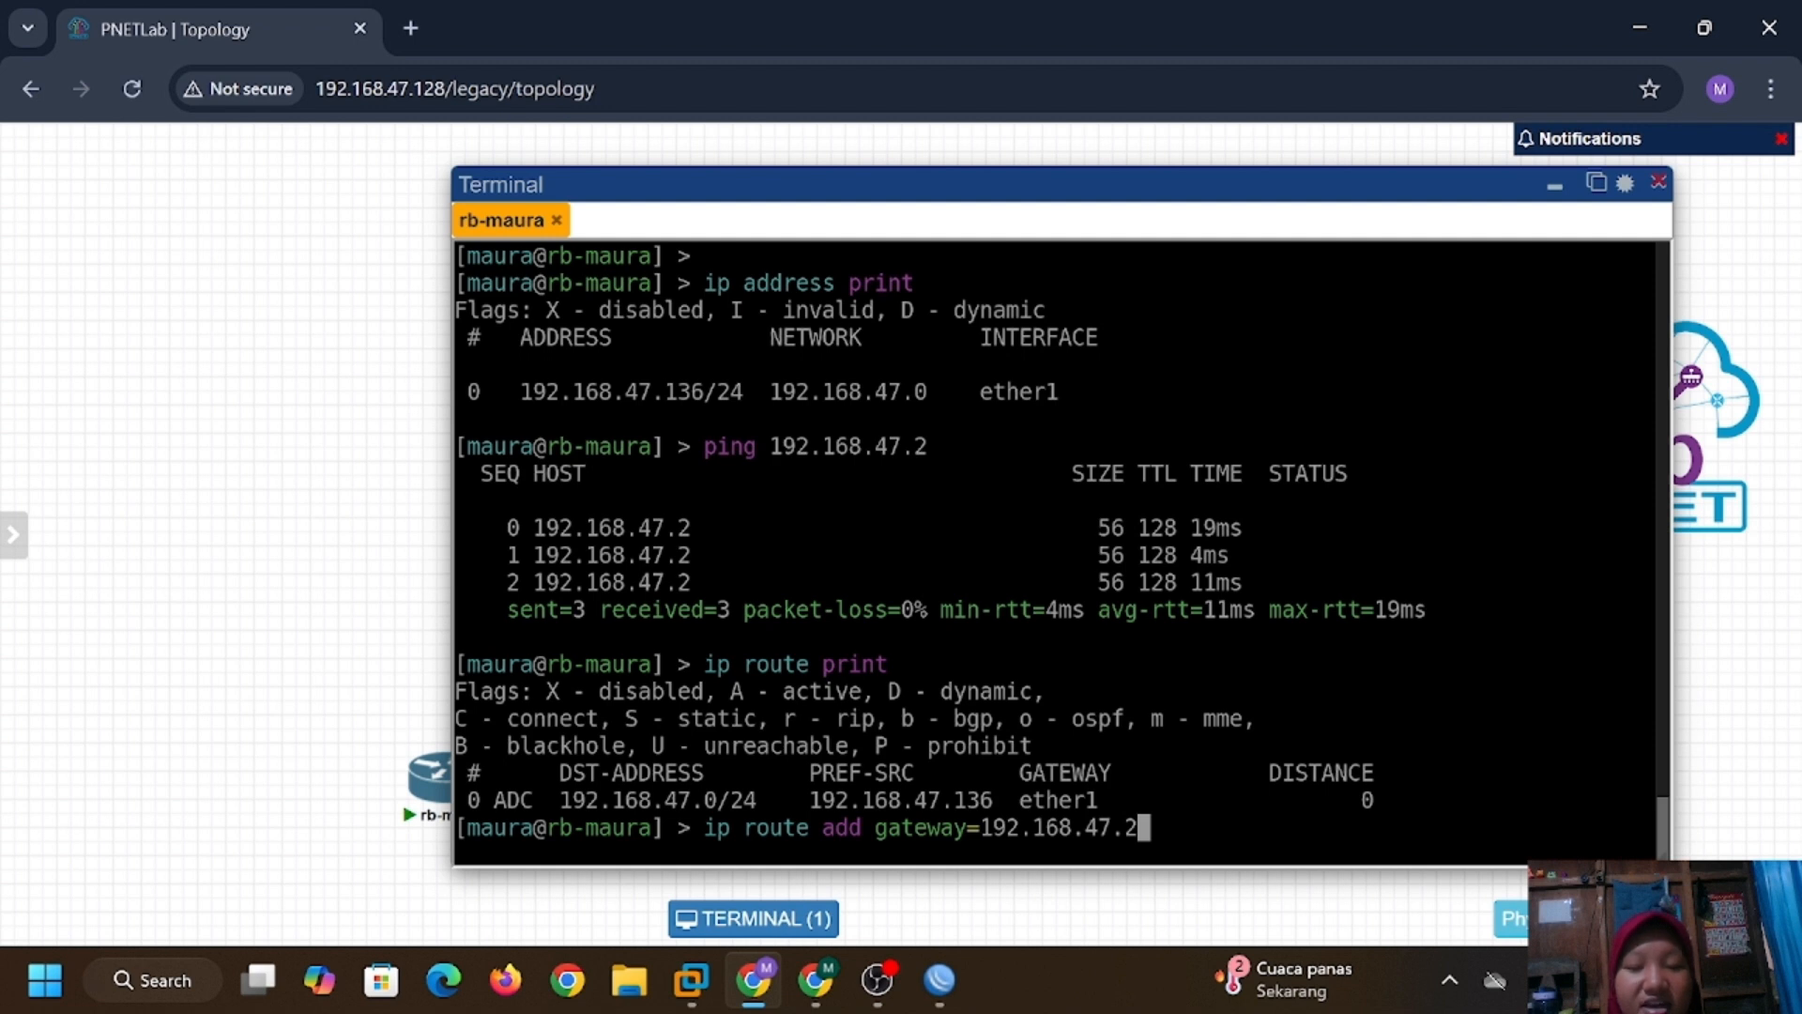
{"action": "key", "text": "Return"}
{"action": "key", "text": "Return"}
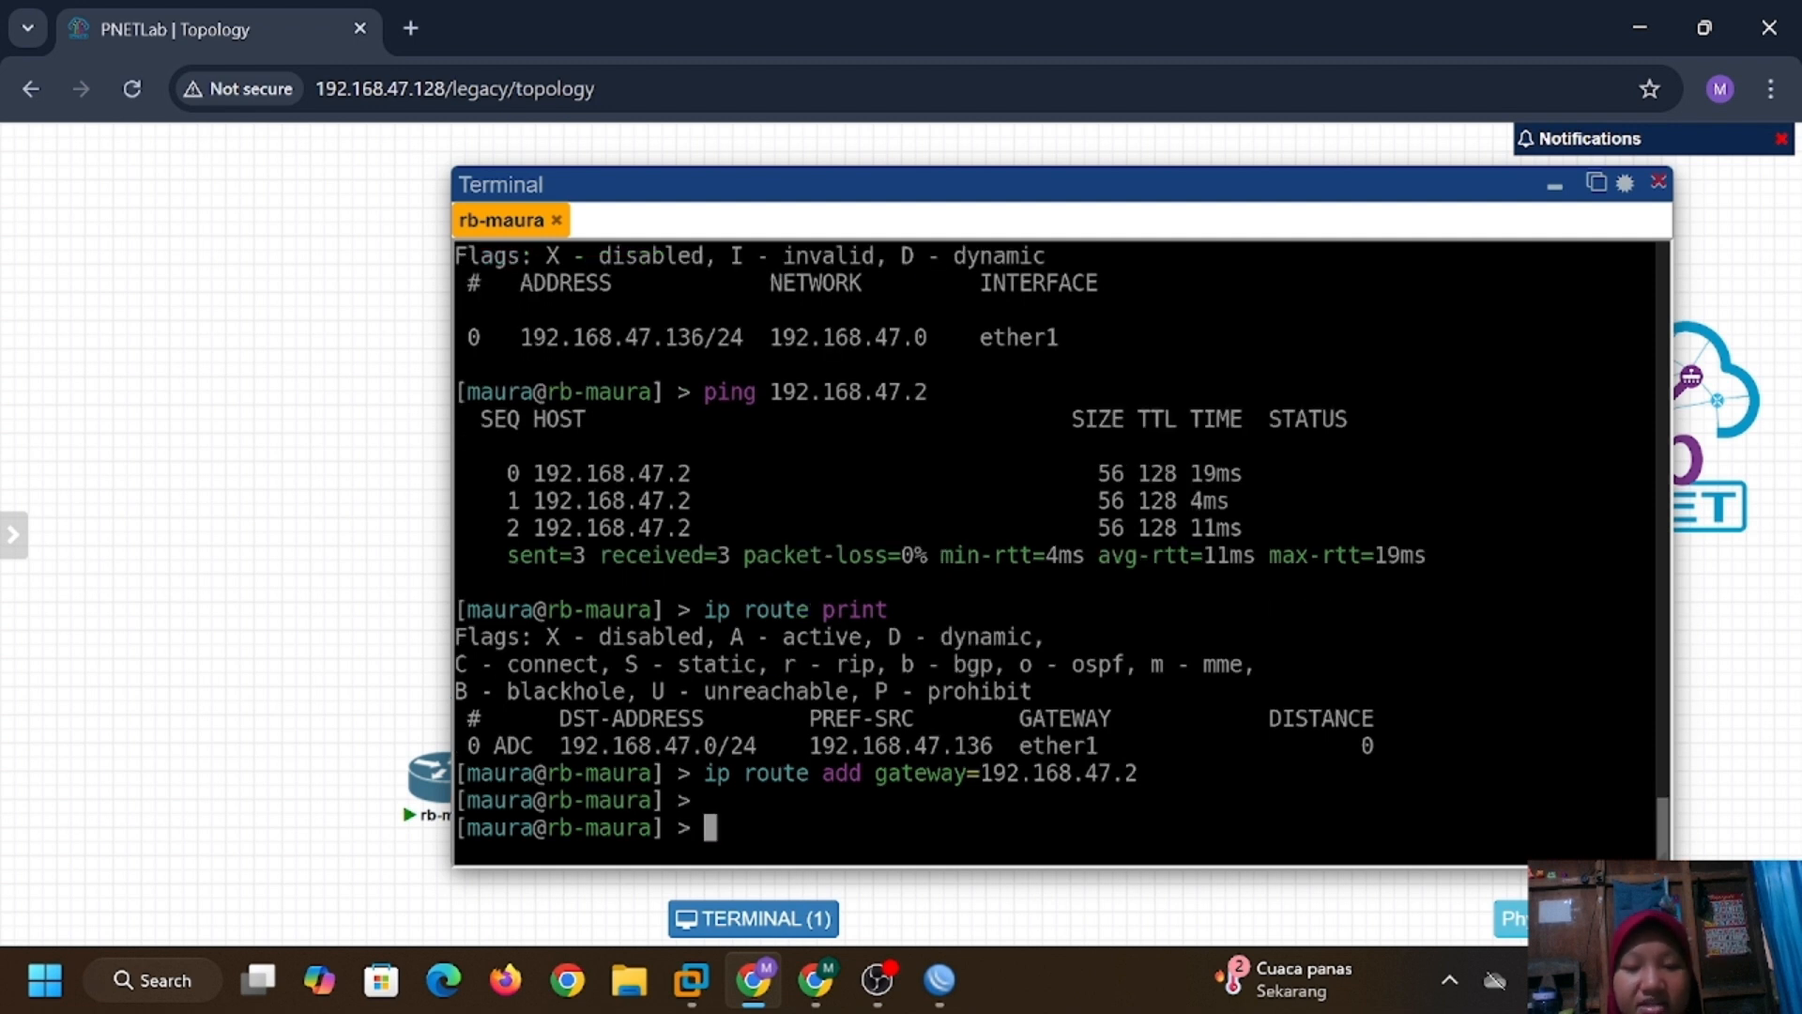
{"action": "type", "text": "ip route print"}
{"action": "key", "text": "Return"}
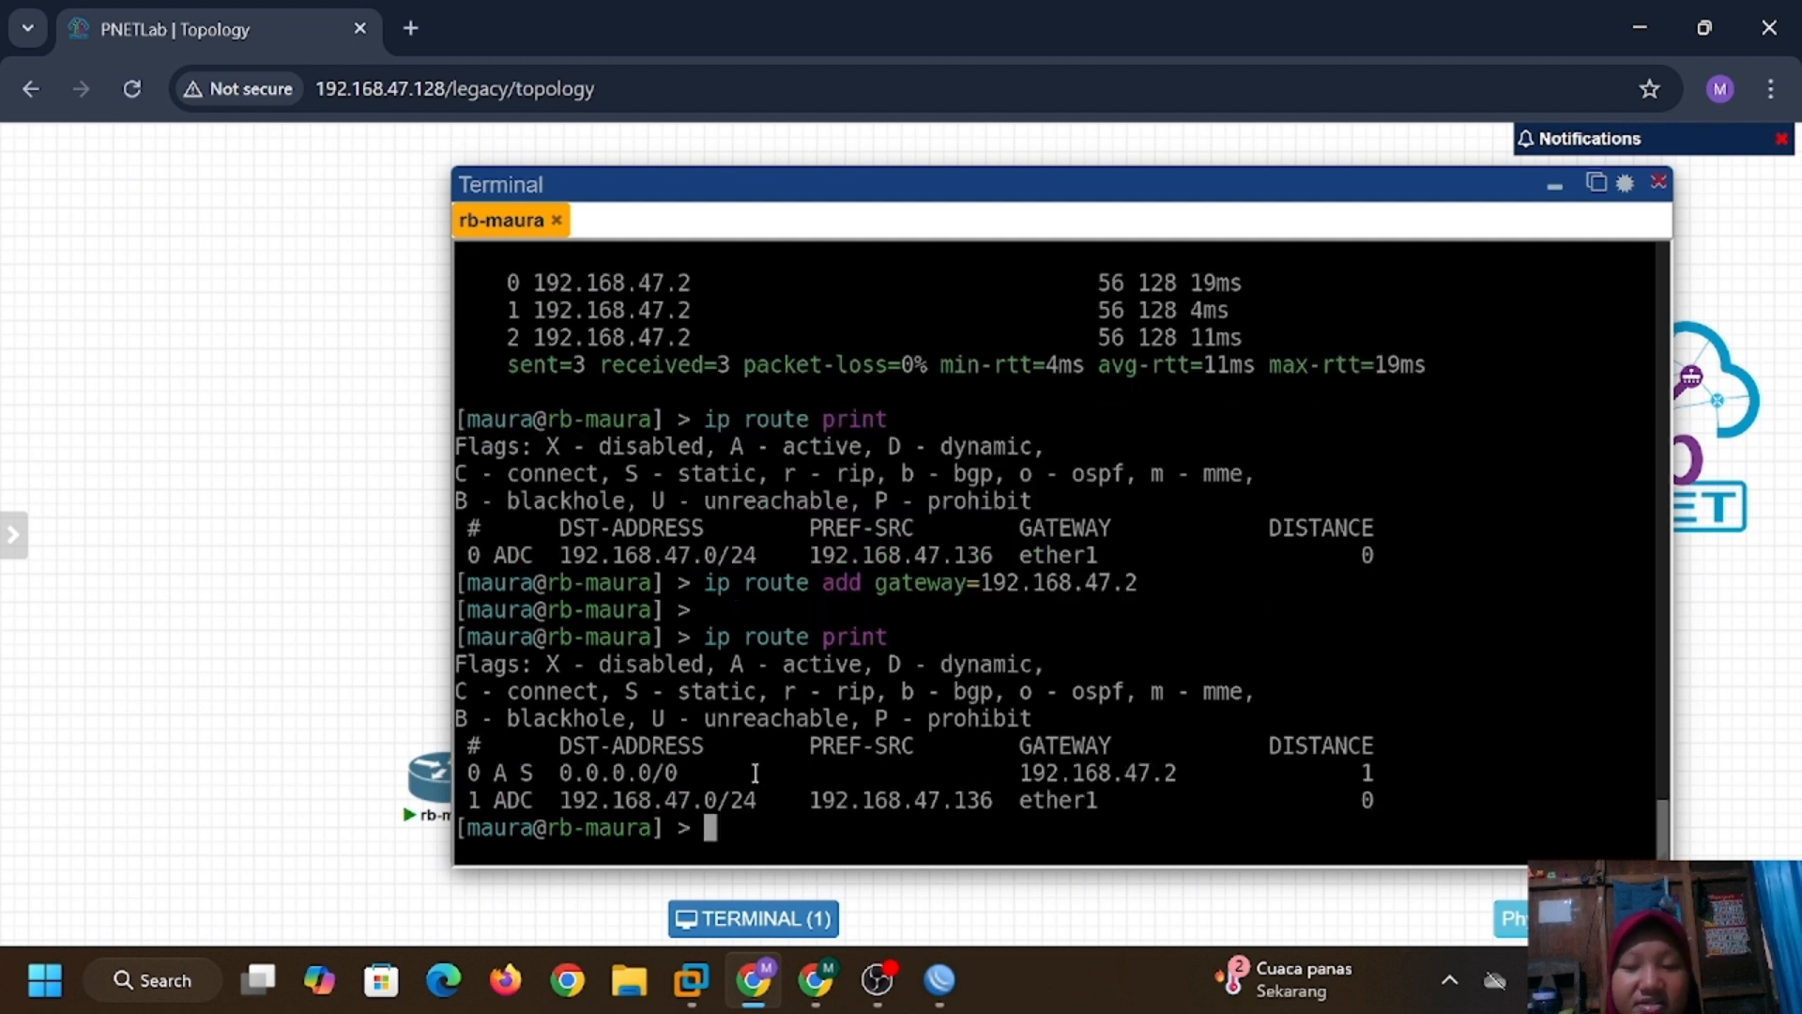
Ping 8.8.8.8 to test the internet connection and print the DNS settings.
{"action": "type", "text": "ping 8.8.8.8"}
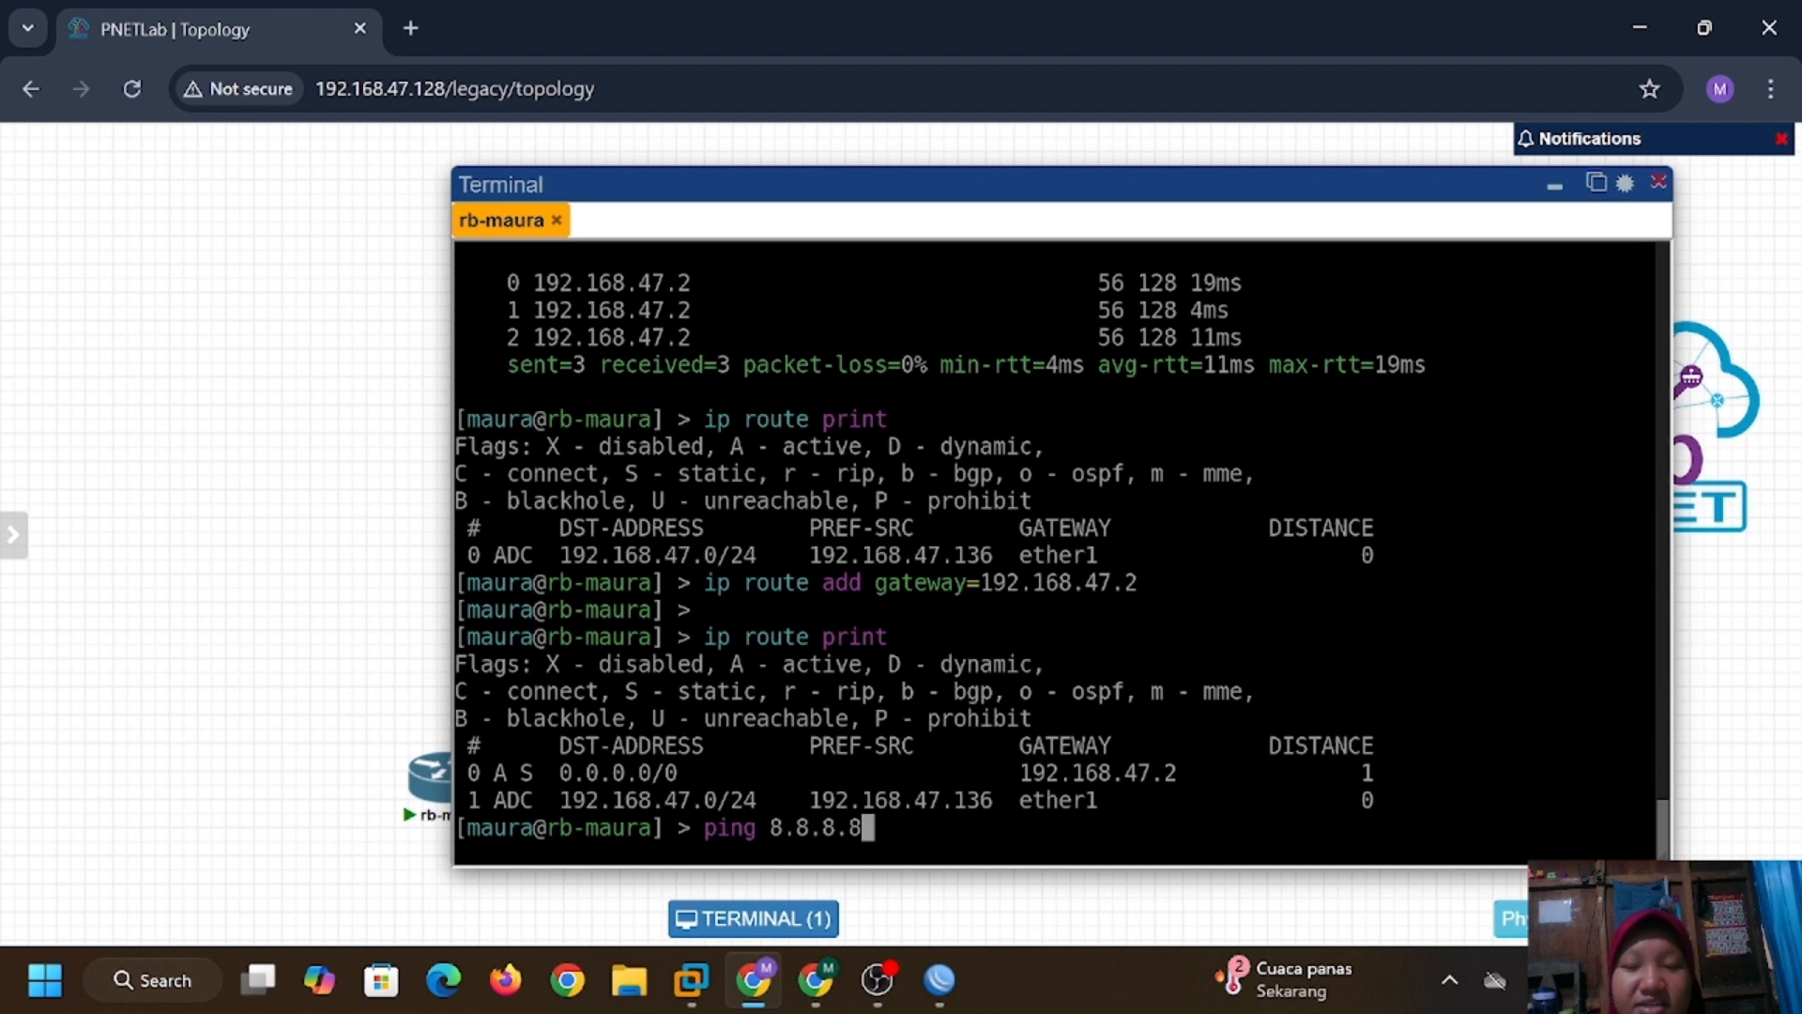
{"action": "key", "text": "Return"}
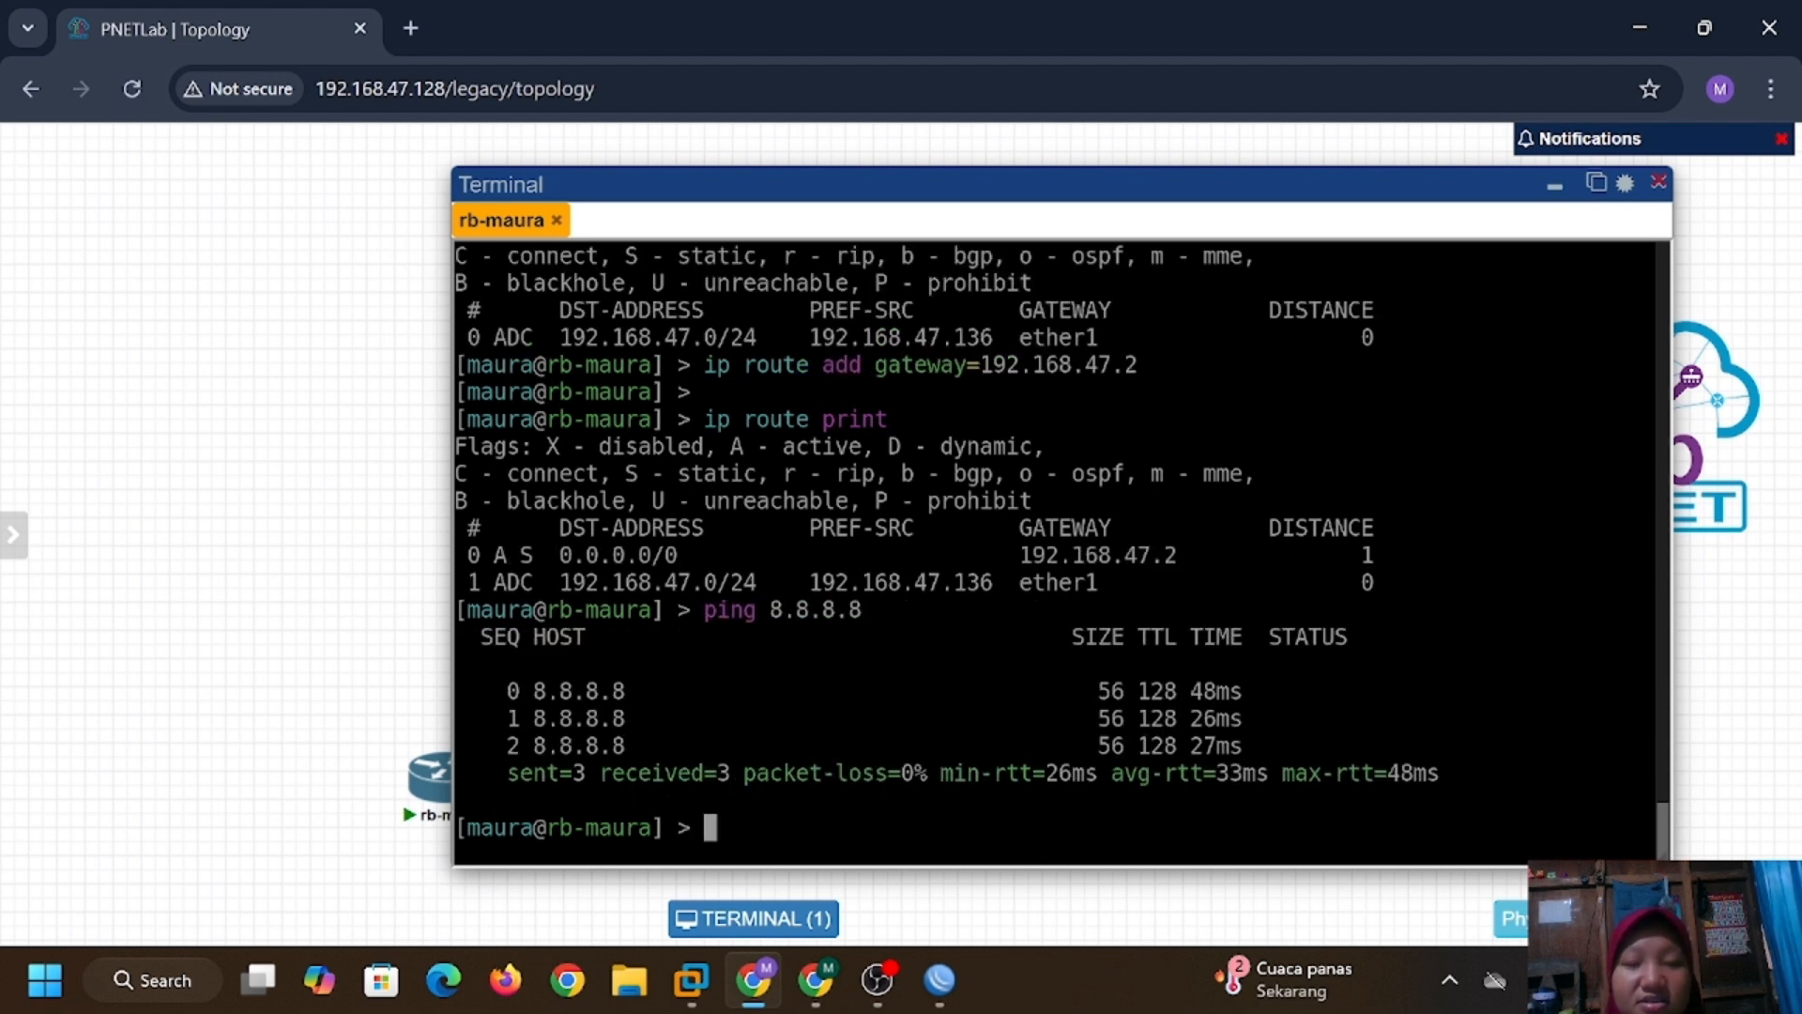
{"action": "type", "text": "ip dns print"}
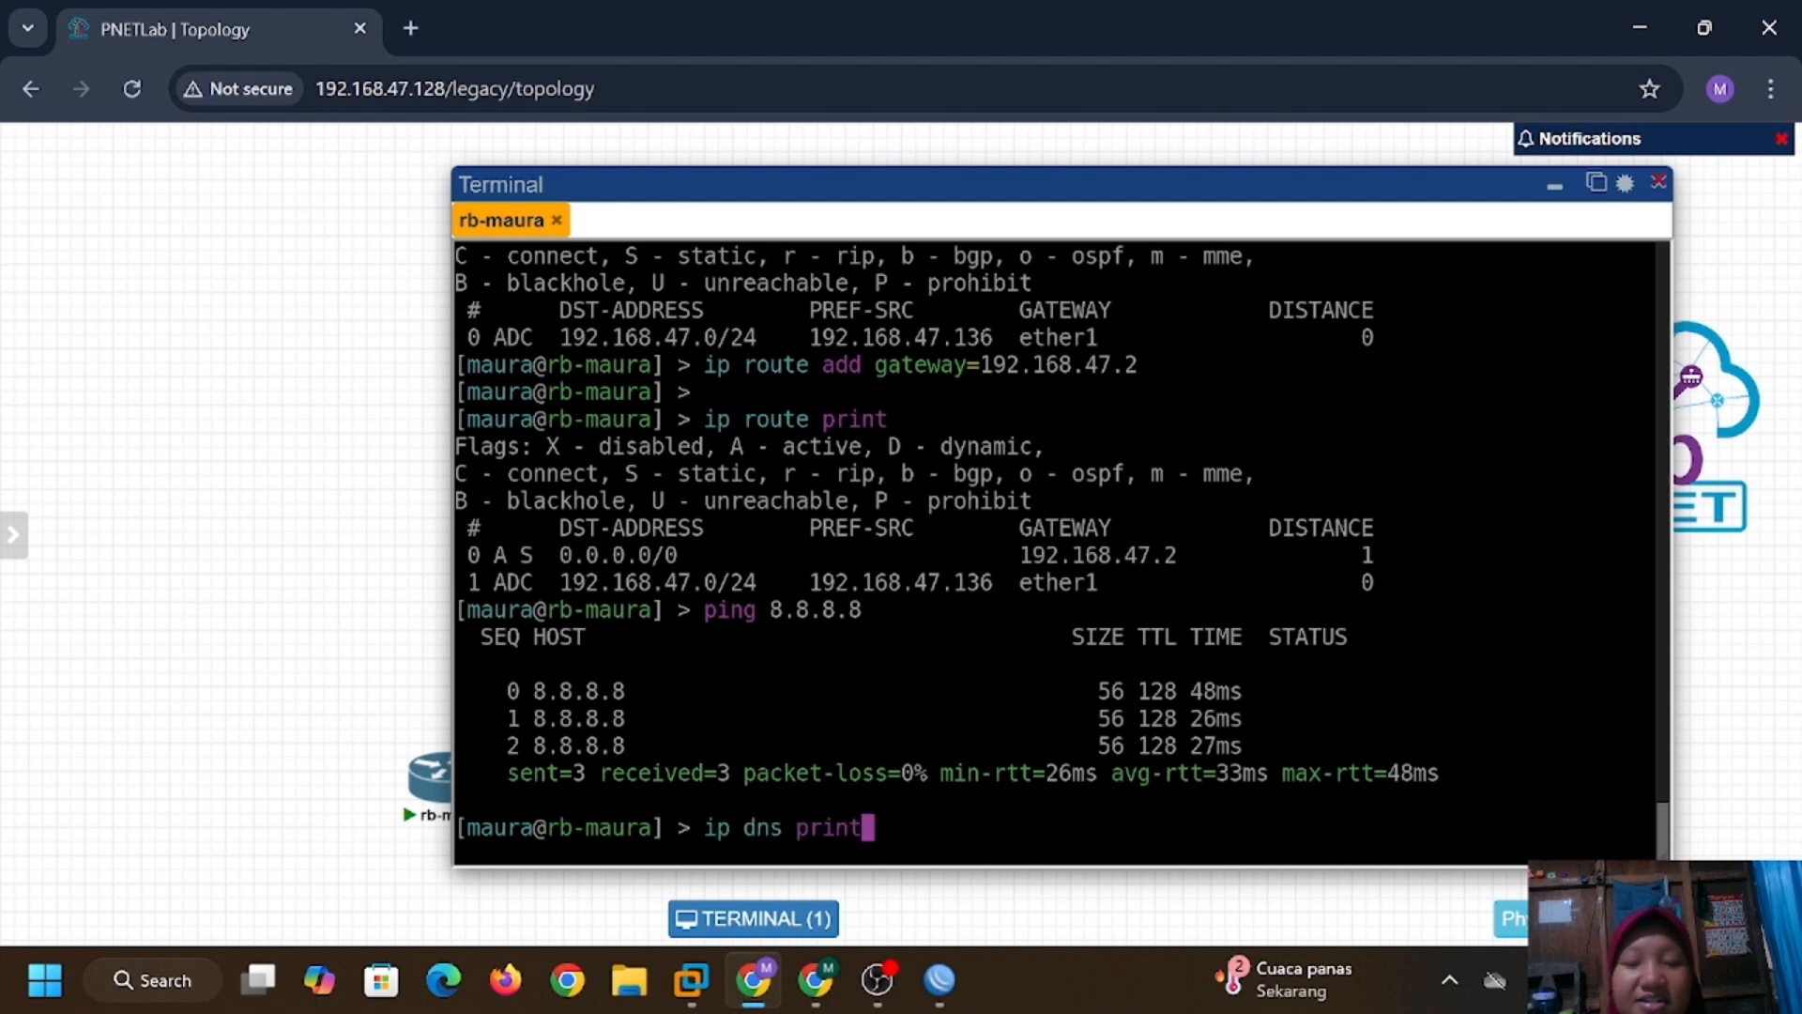
{"action": "key", "text": "Return"}
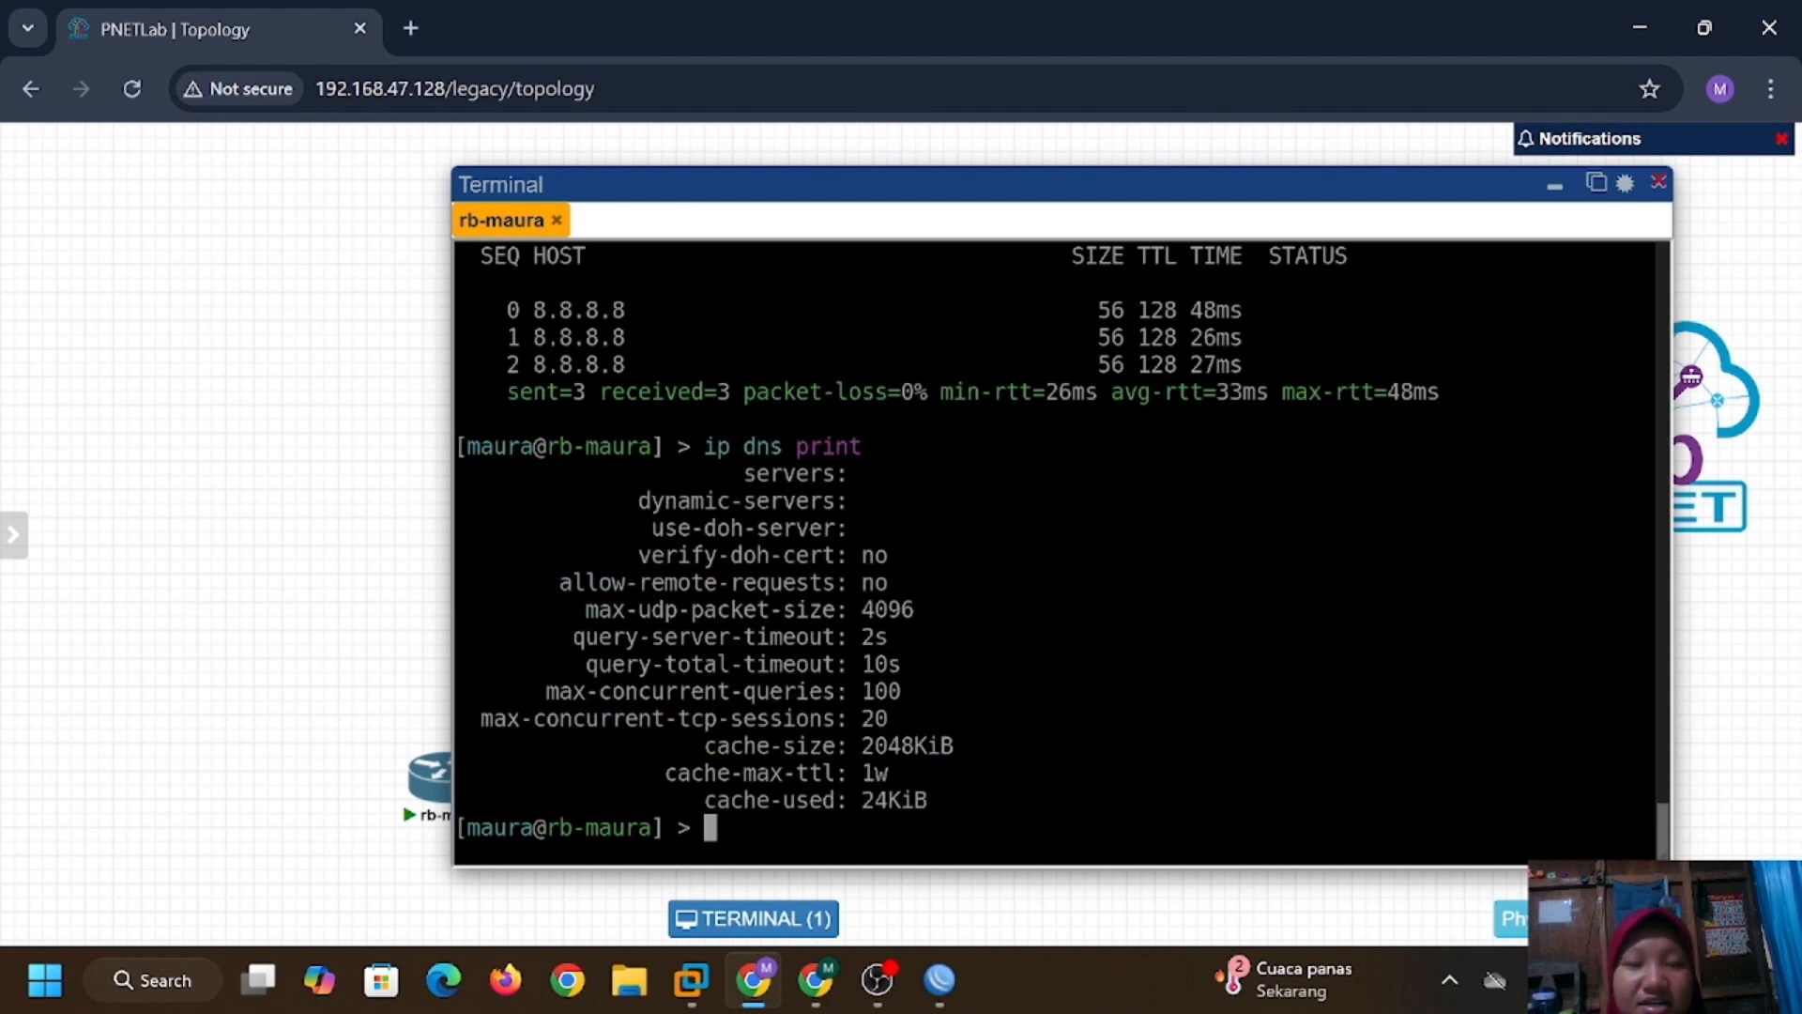
Set the router's DNS server to 8.8.8.8, verify the setting, and ping google.com to test name resolution.
{"action": "type", "text": "ip dns set servers=8.8.8.8"}
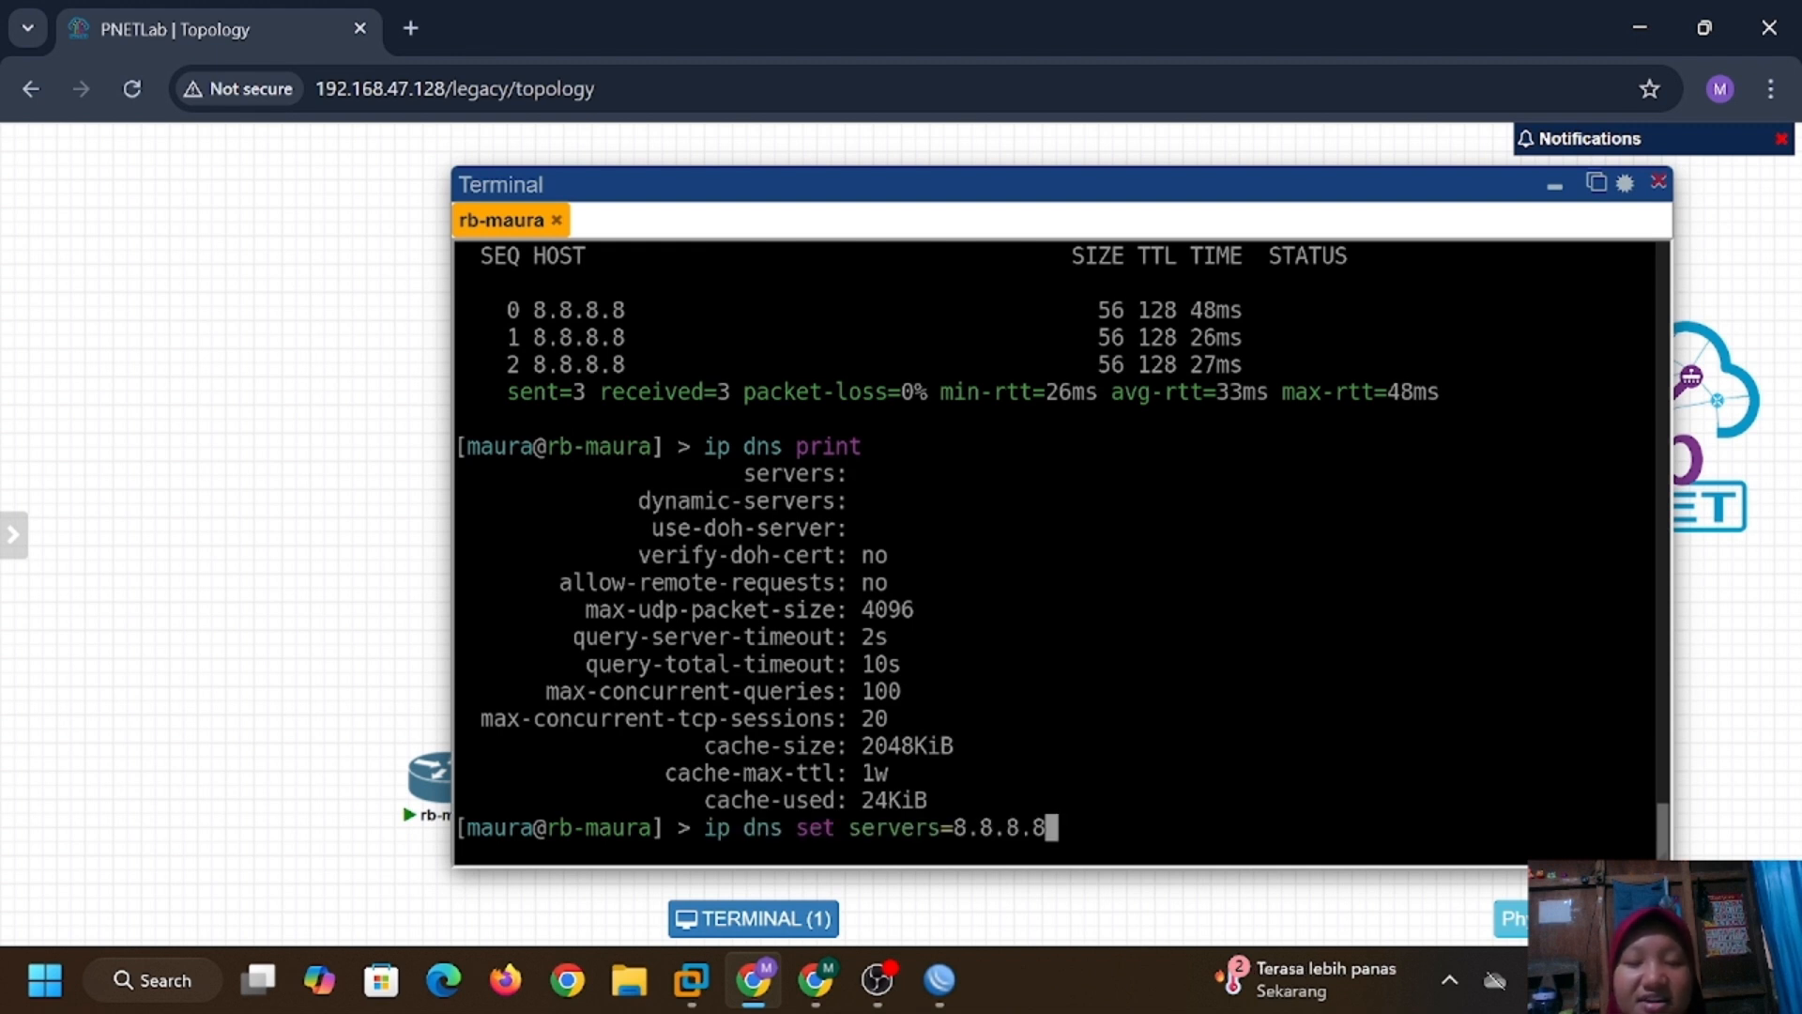
{"action": "key", "text": "Return"}
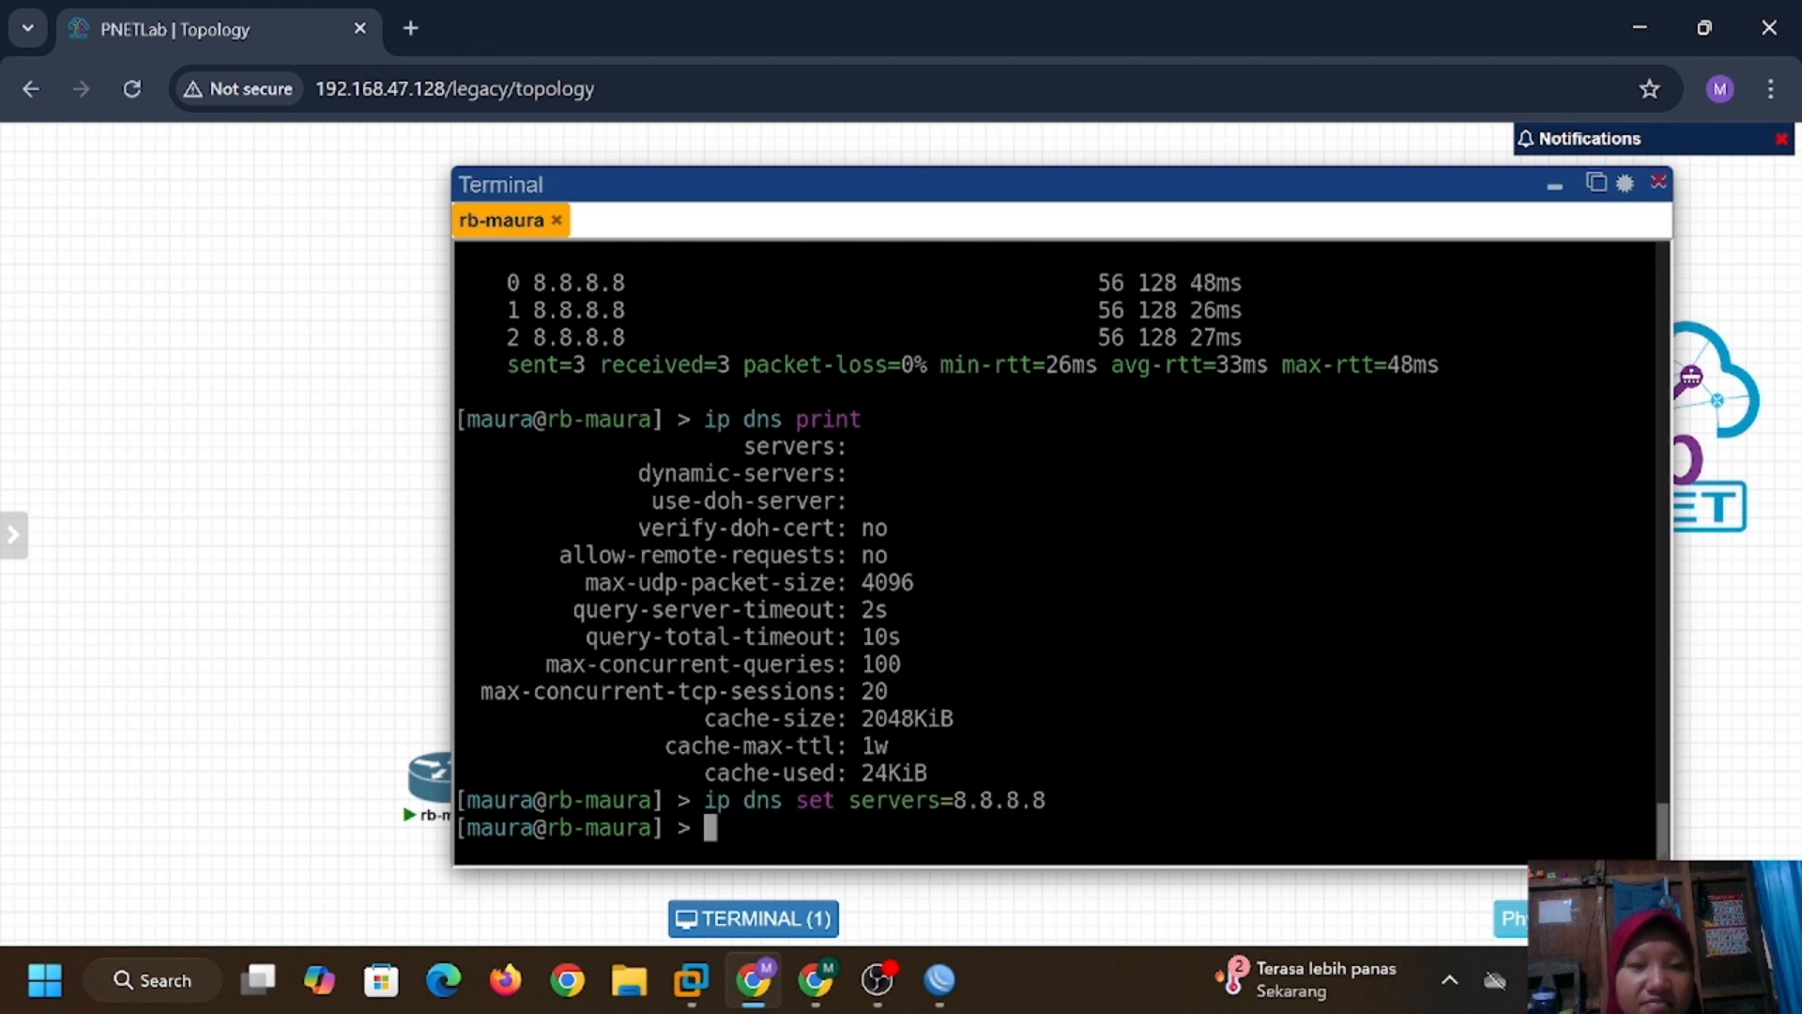
{"action": "type", "text": "ip dns print"}
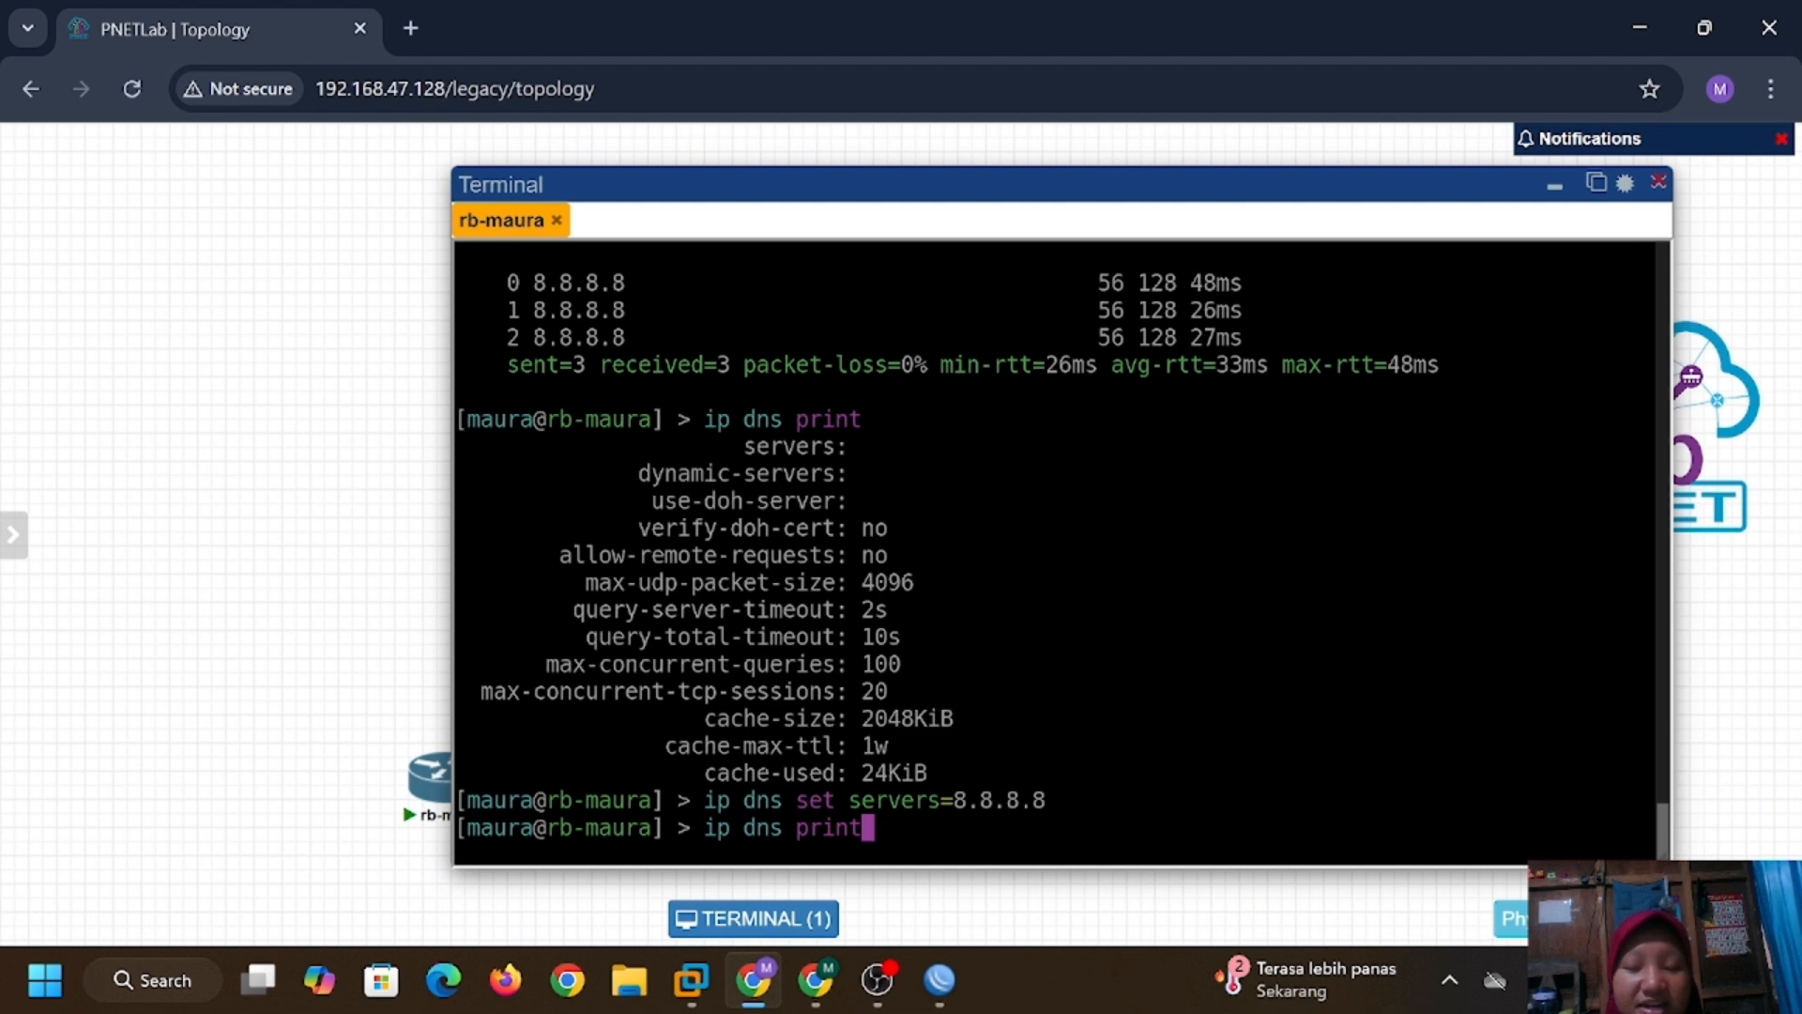
{"action": "key", "text": "Return"}
{"action": "type", "text": "ping google.com"}
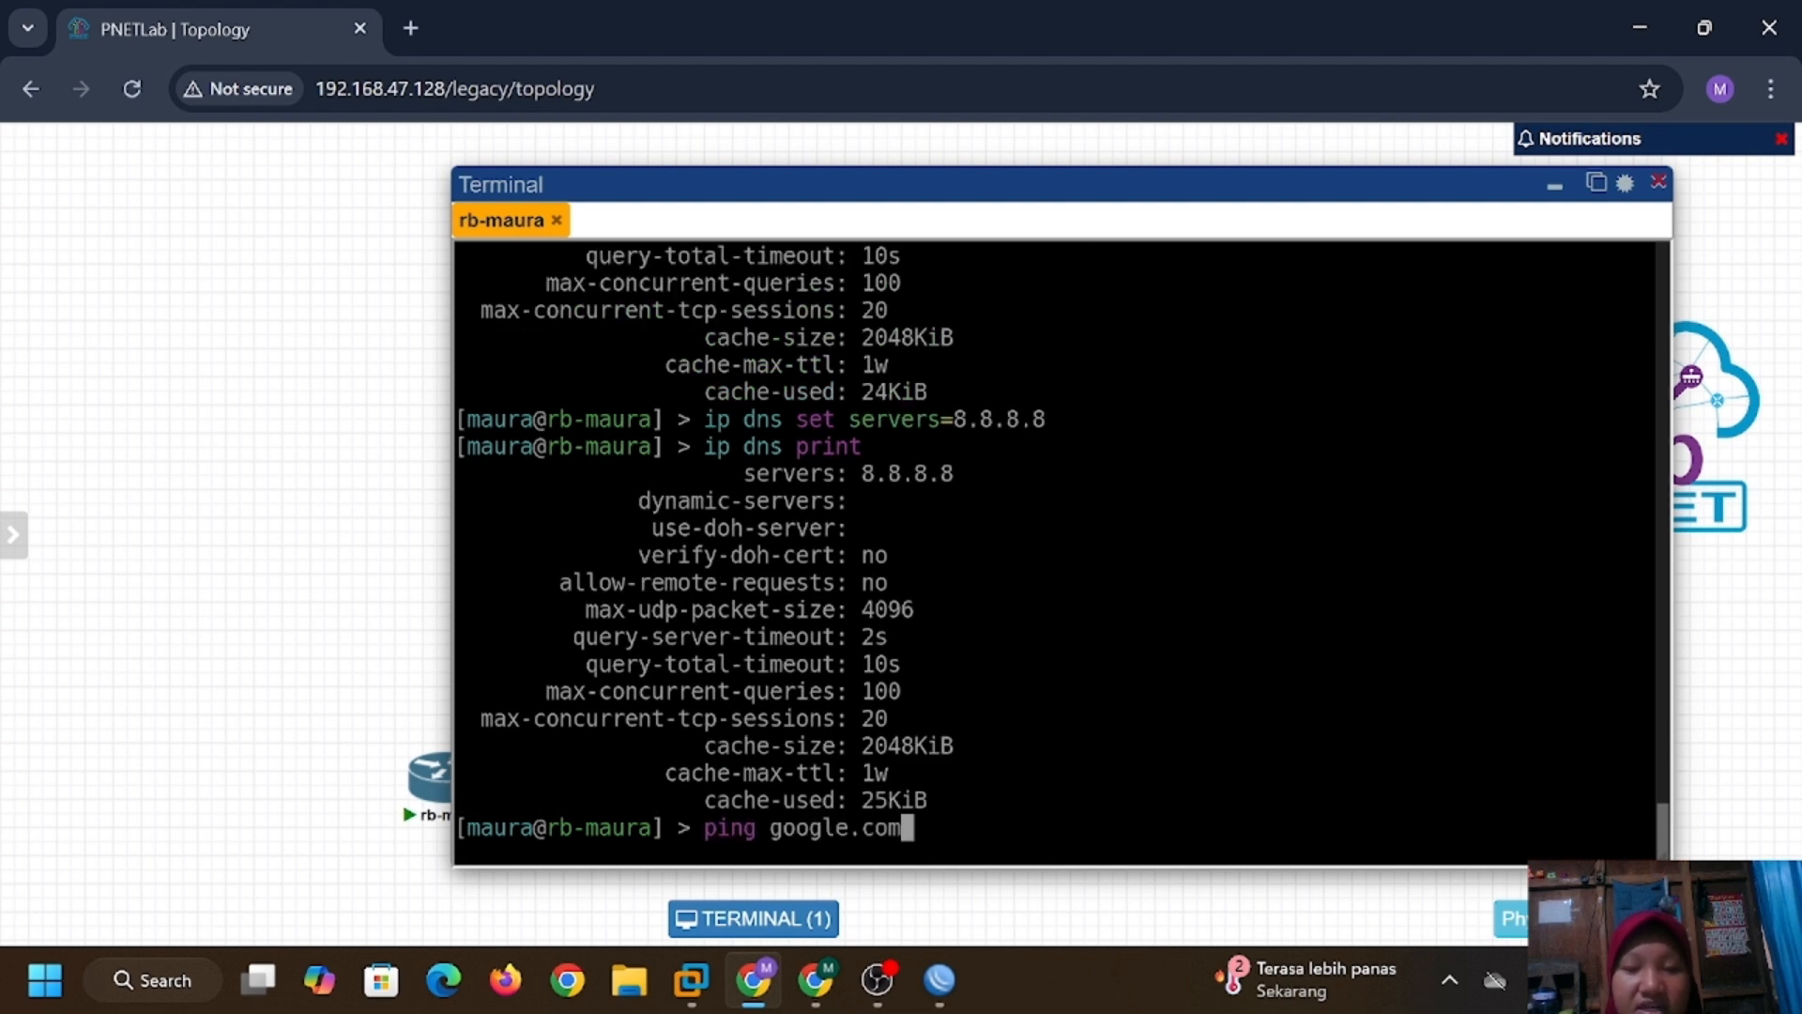
{"action": "key", "text": "Return"}
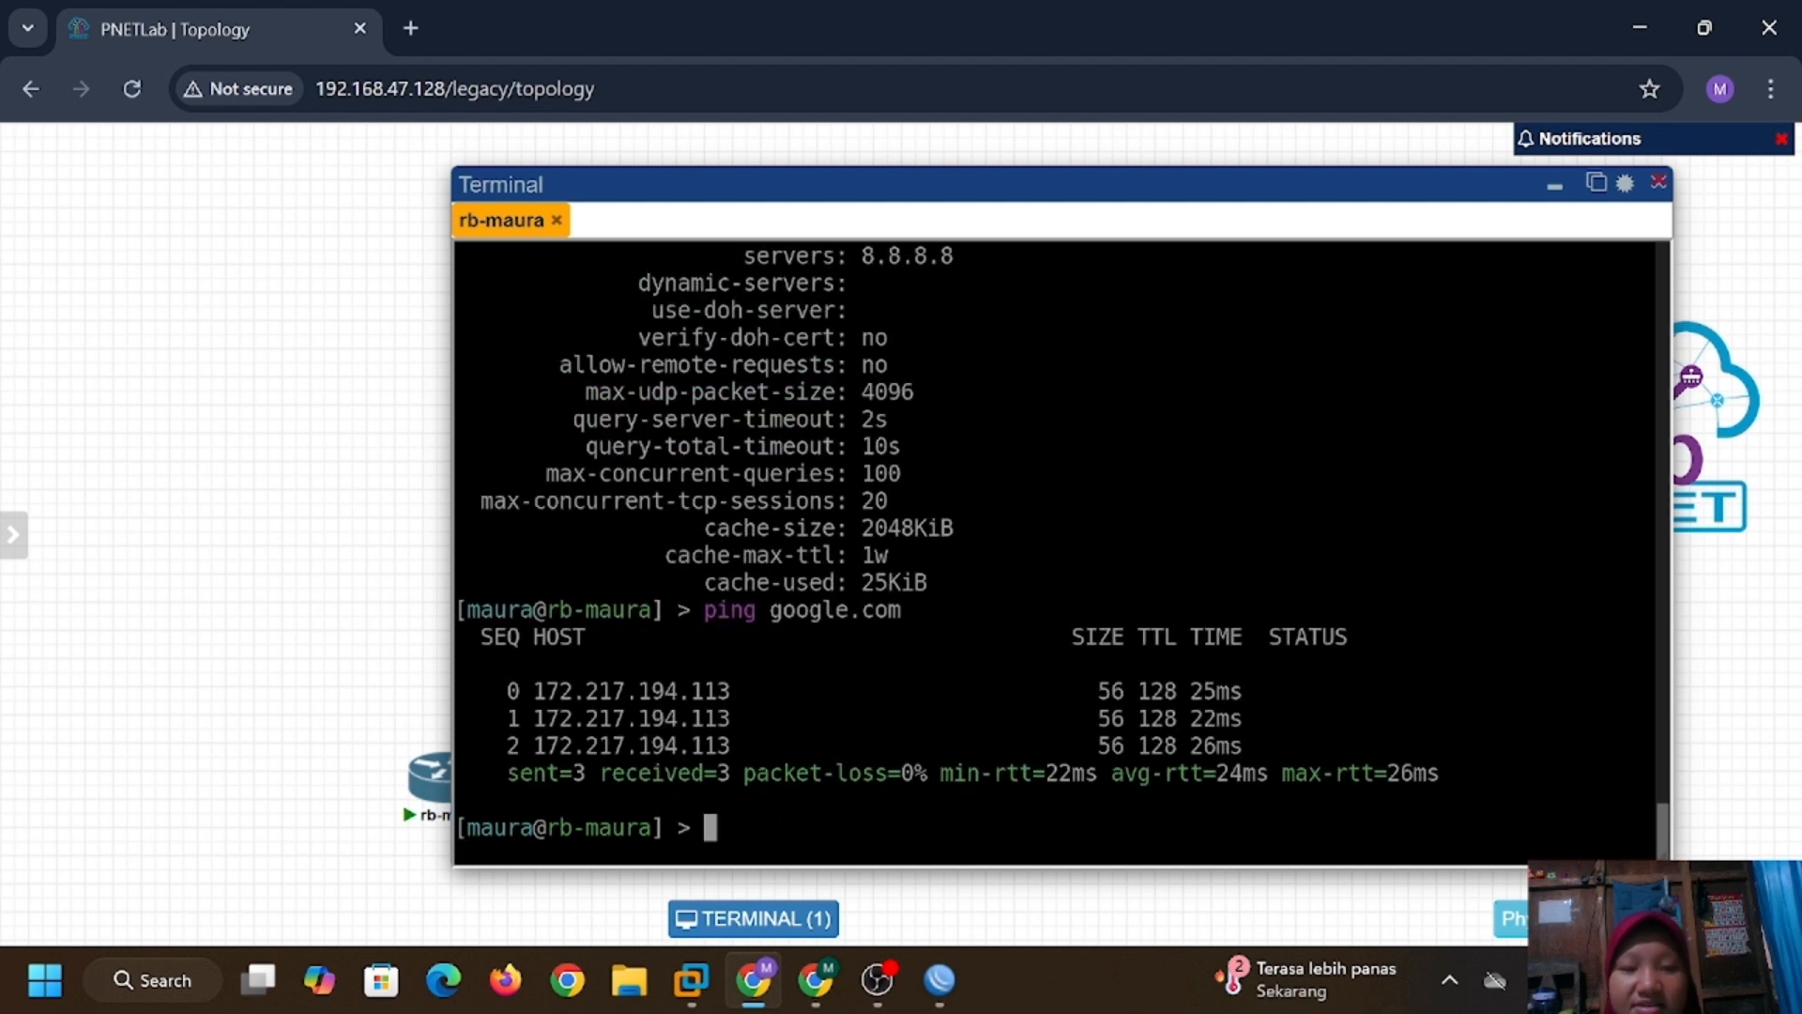
Switch to WinBox and remove the static ether1 address from the IP address list.
{"action": "key", "text": "alt+Tab"}
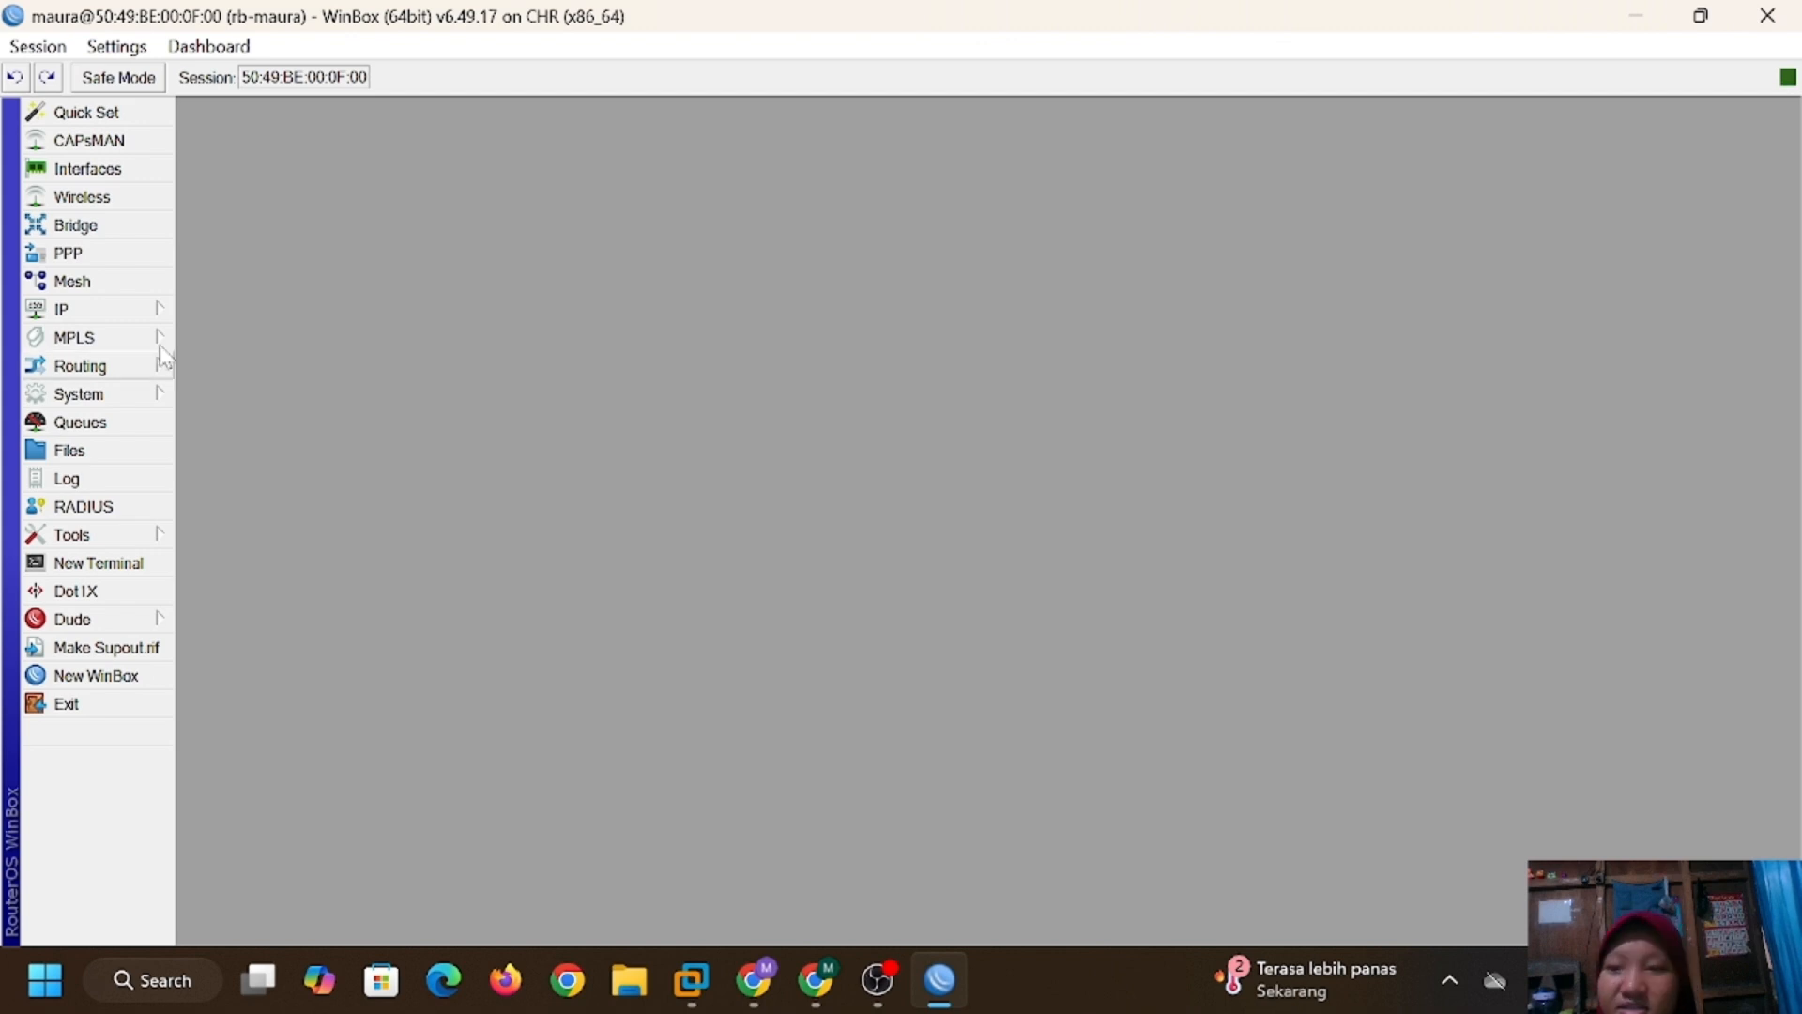
{"action": "left_click", "coordinate": [156, 313]}
{"action": "left_click", "coordinate": [230, 277]}
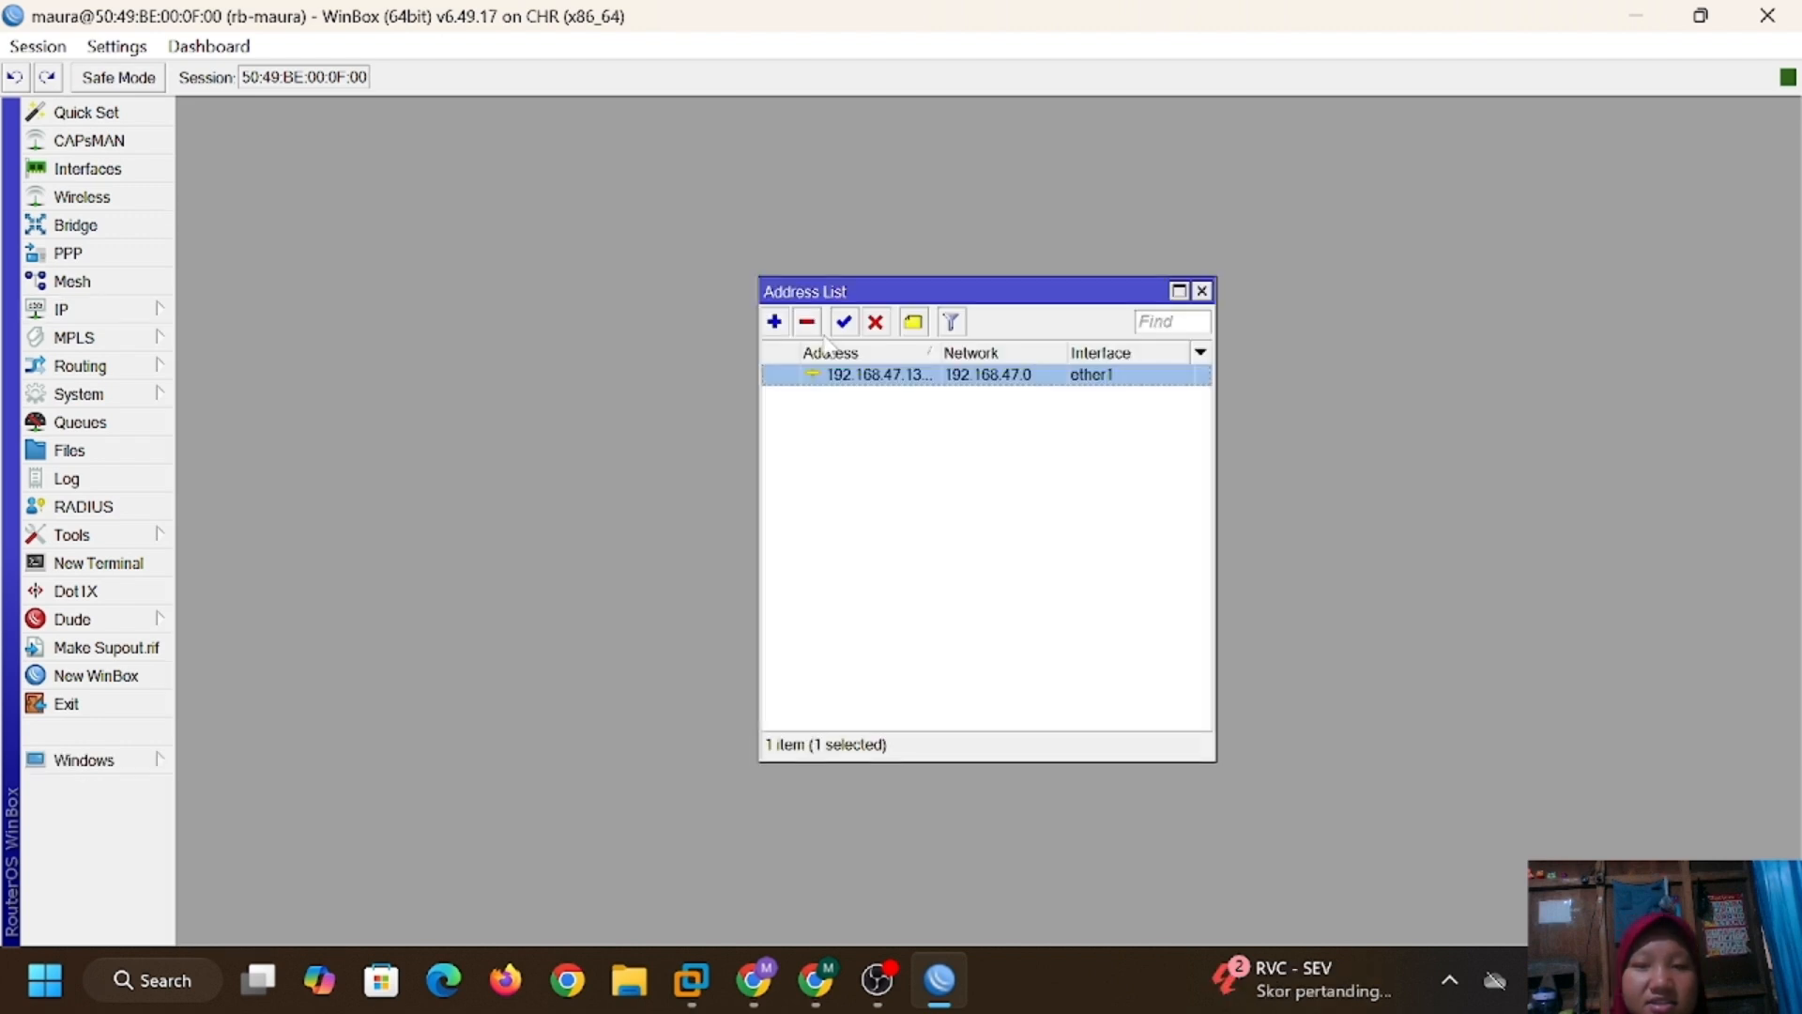
{"action": "left_click", "coordinate": [808, 324]}
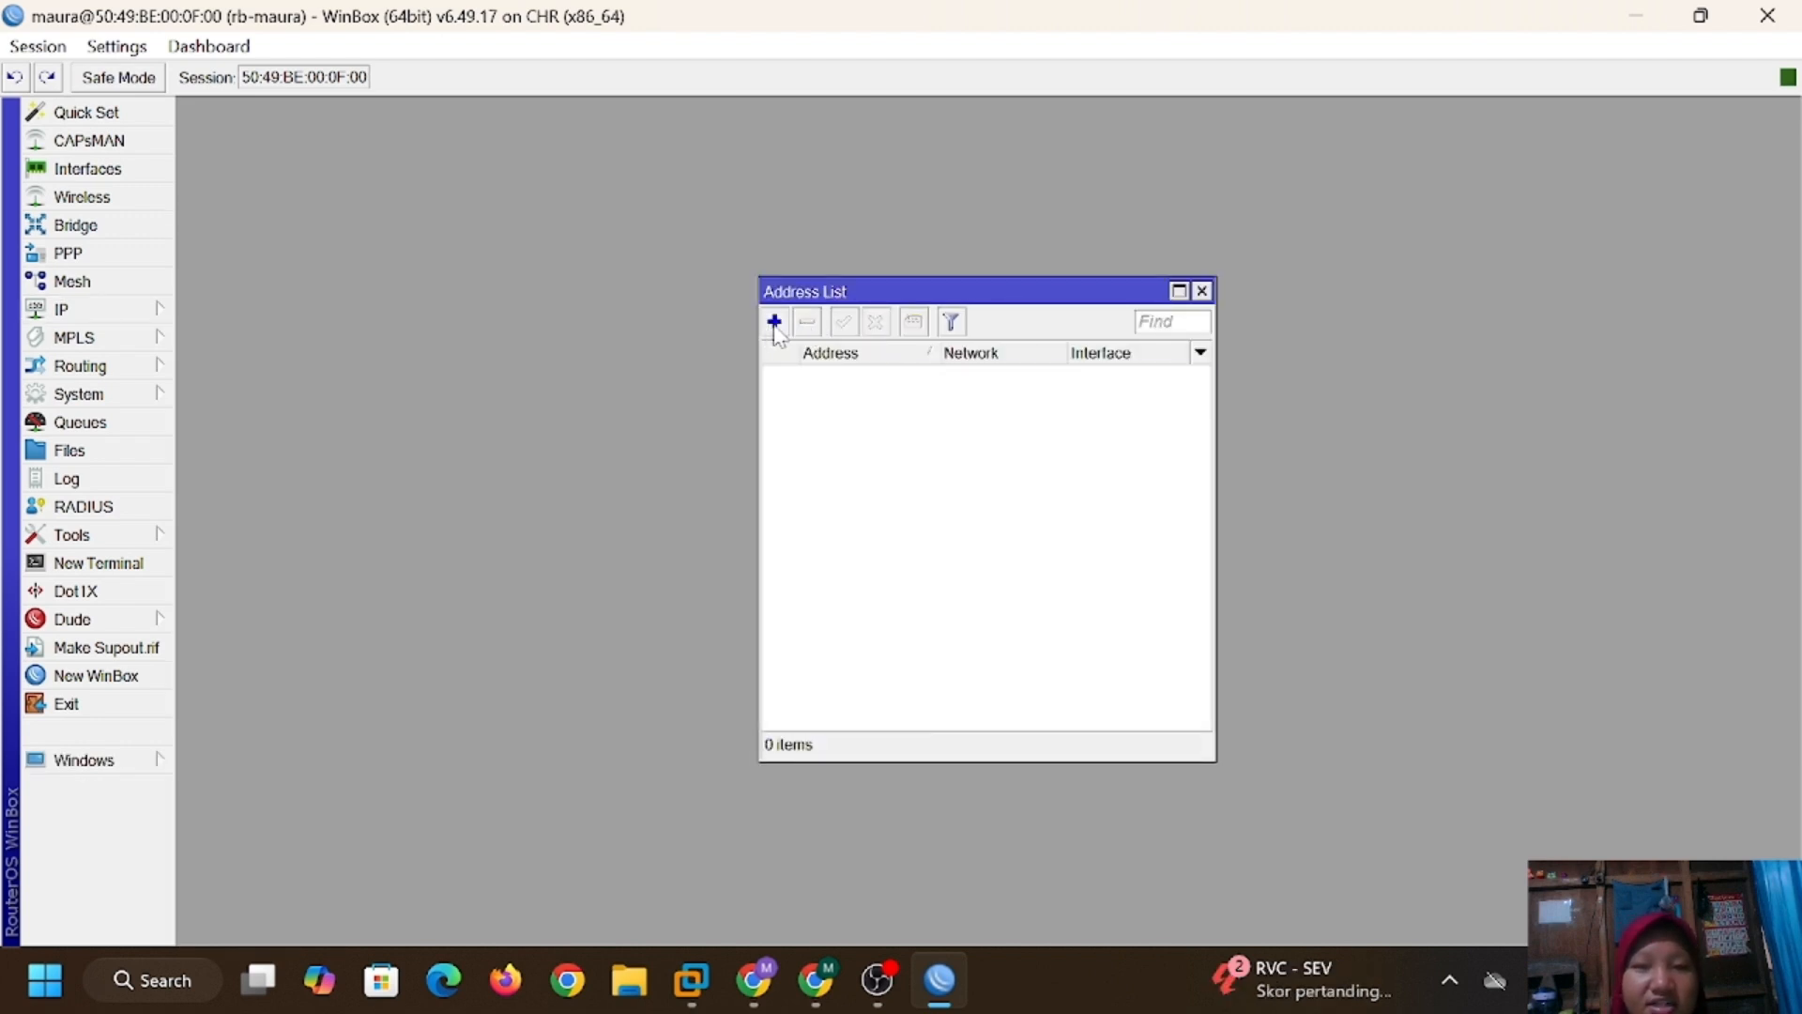
Add a new IP address 192.168.47.136/24 on interface ether1.
{"action": "left_click", "coordinate": [774, 323]}
{"action": "type", "text": "192"}
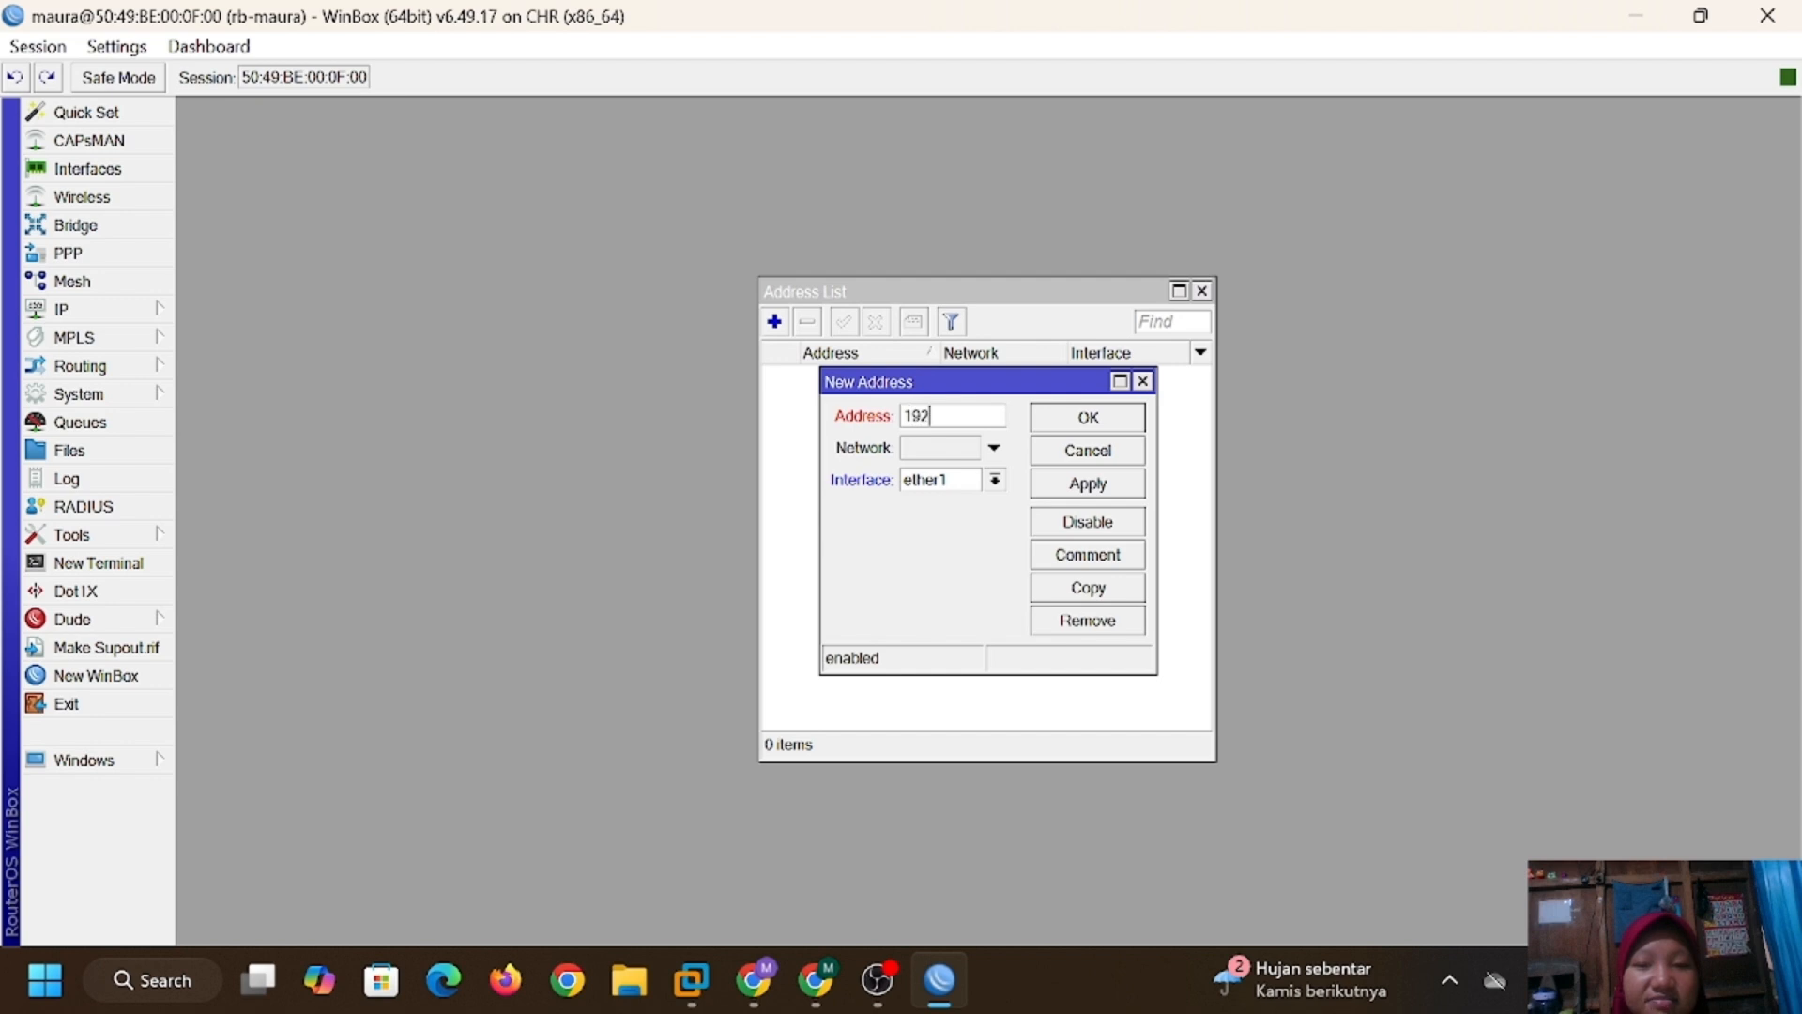
{"action": "type", "text": ".168.47.136/24"}
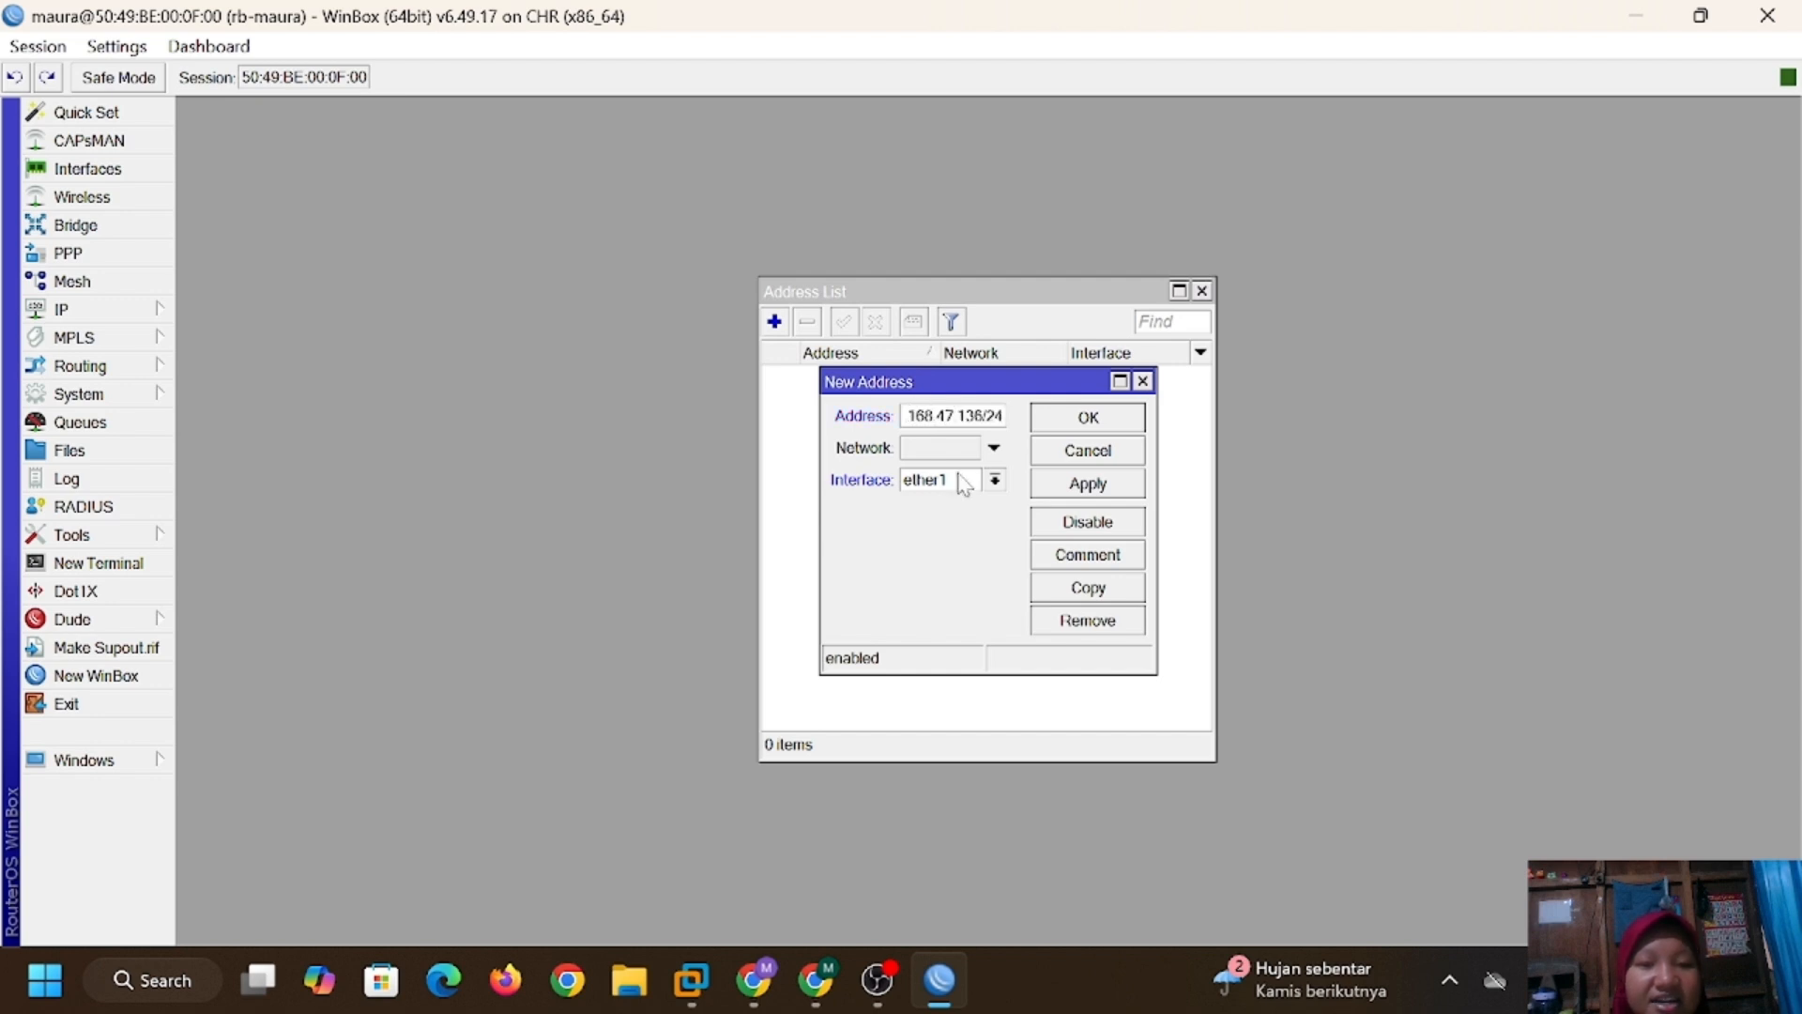
{"action": "left_click", "coordinate": [1087, 484]}
{"action": "left_click", "coordinate": [1126, 418]}
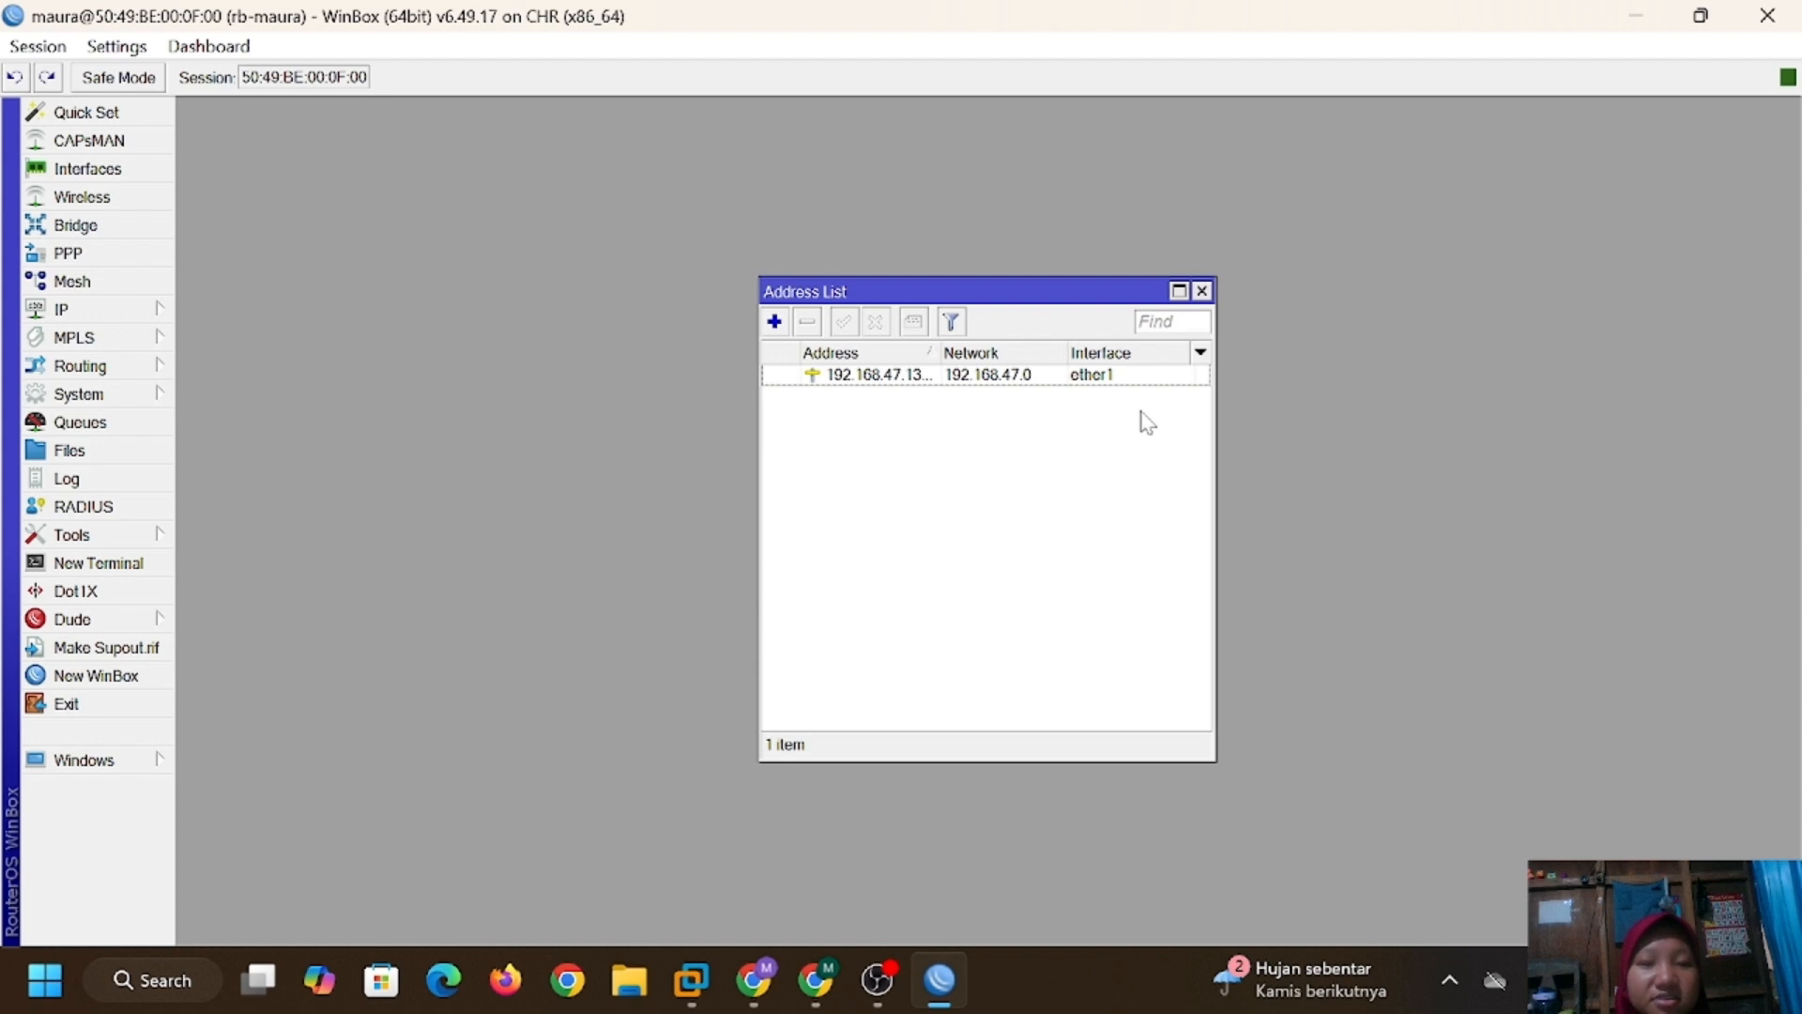
Open the IP route list and remove the static default route 0.0.0.0/0.
{"action": "left_click", "coordinate": [148, 312]}
{"action": "left_click", "coordinate": [212, 644]}
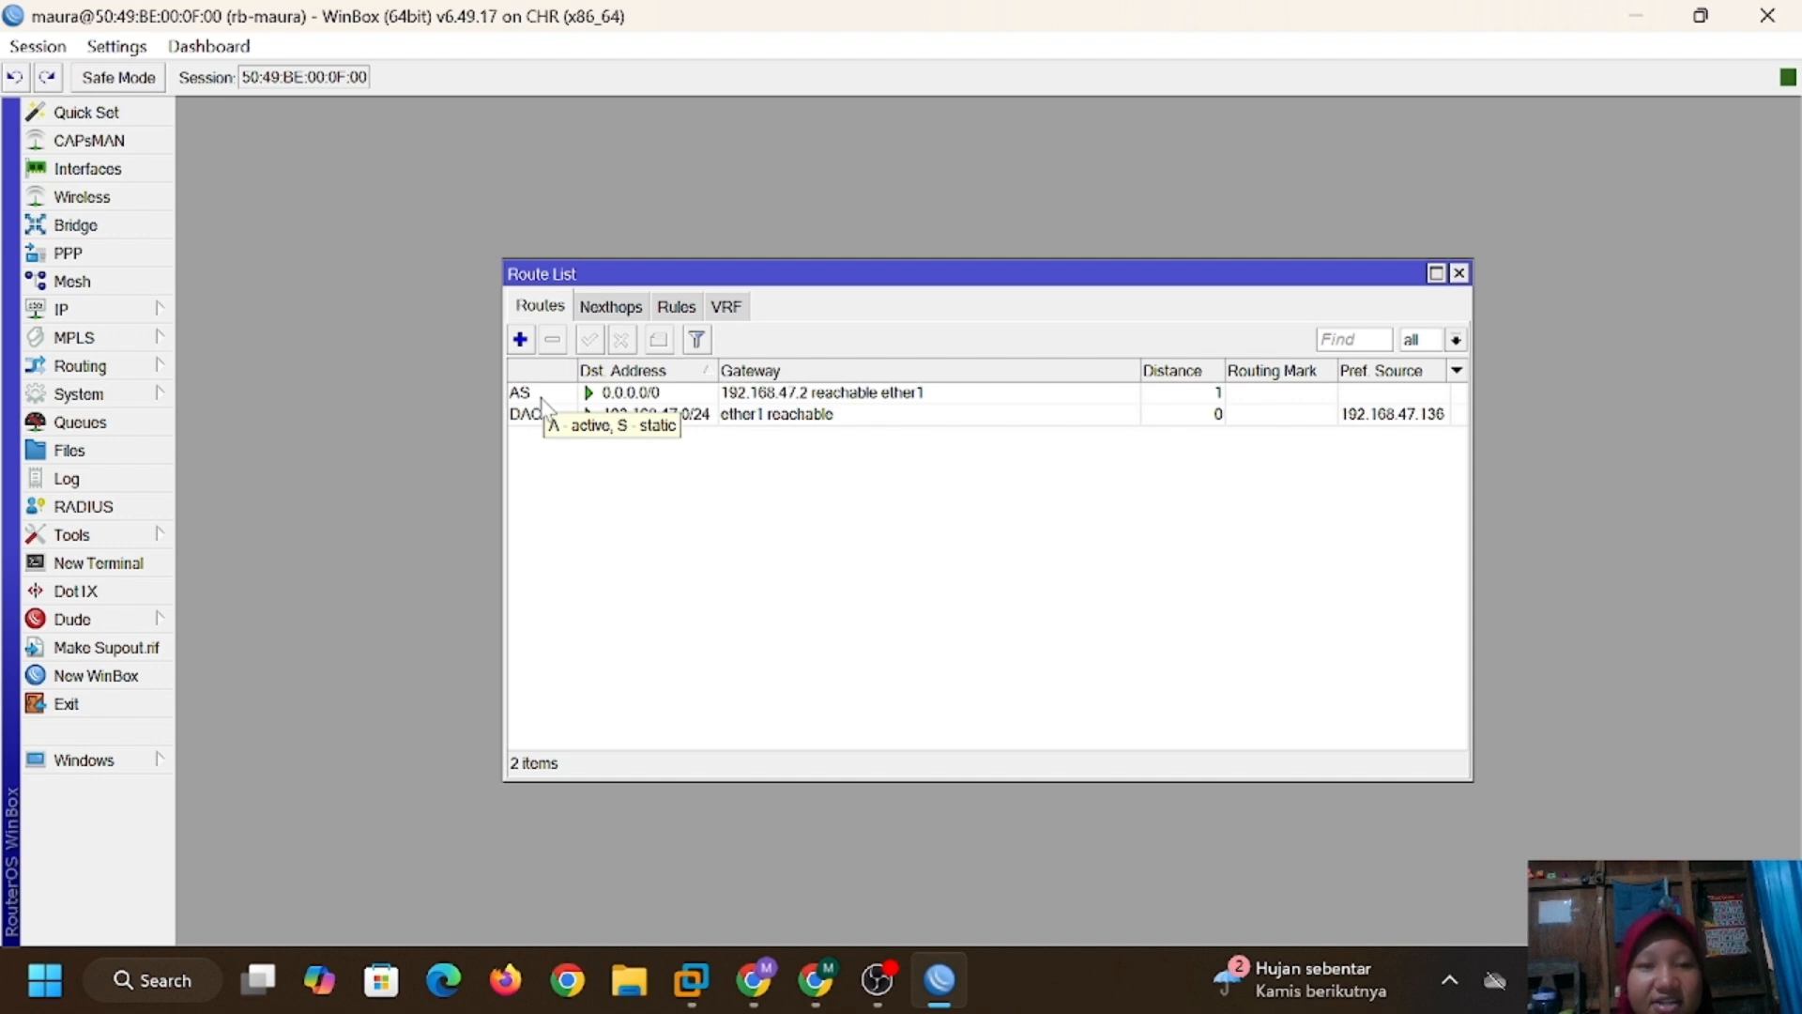
{"action": "left_click", "coordinate": [544, 394]}
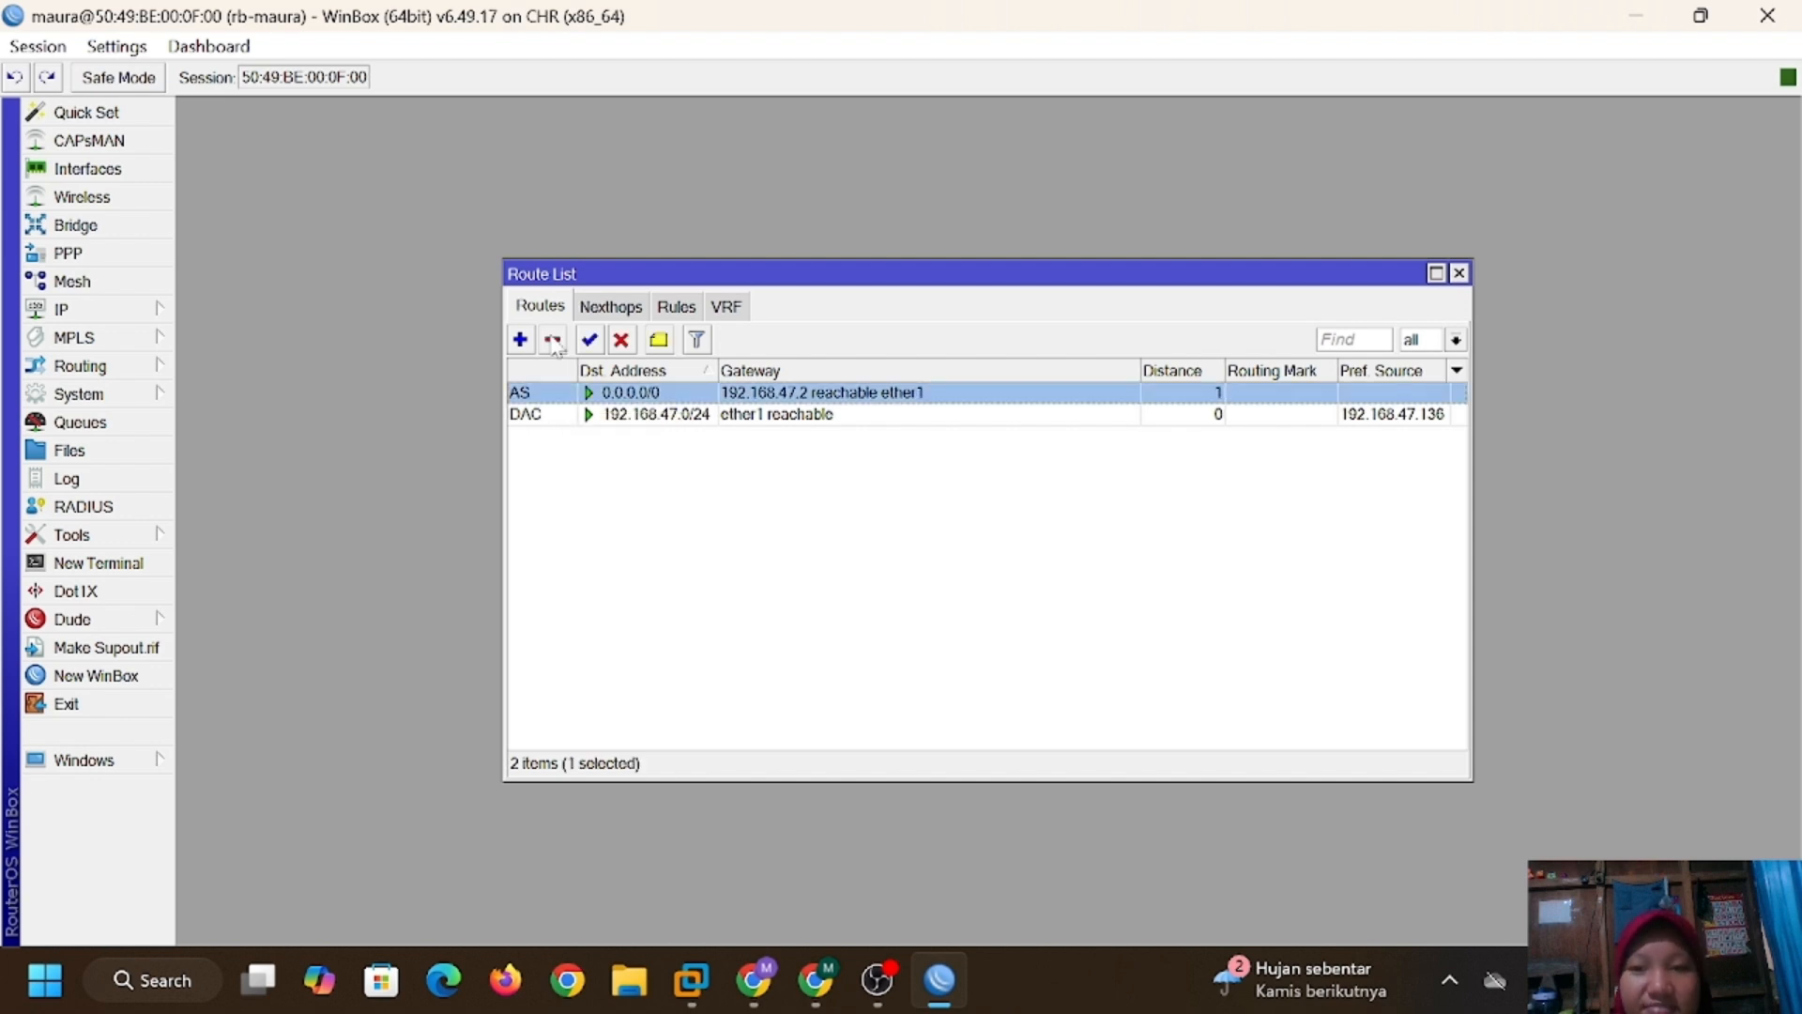
{"action": "left_click", "coordinate": [553, 340]}
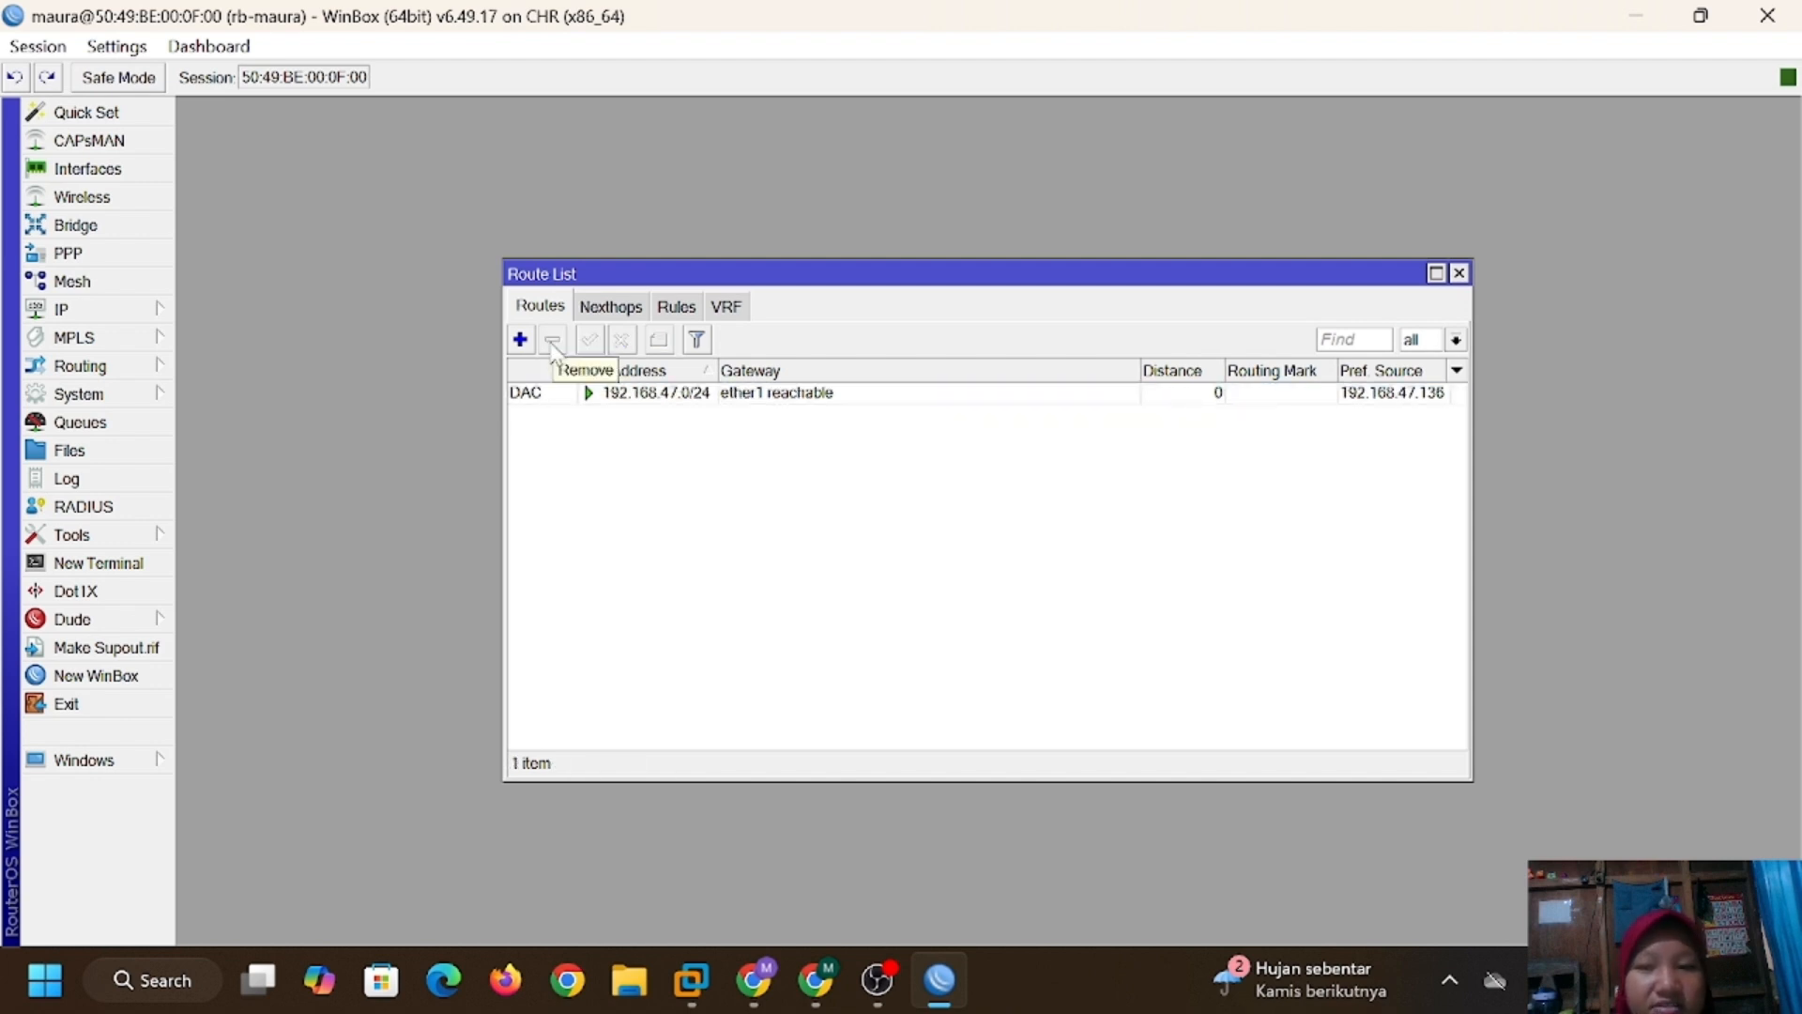
Add a new route to 0.0.0.0/0 with gateway 192.168.47.2.
{"action": "left_click", "coordinate": [520, 339]}
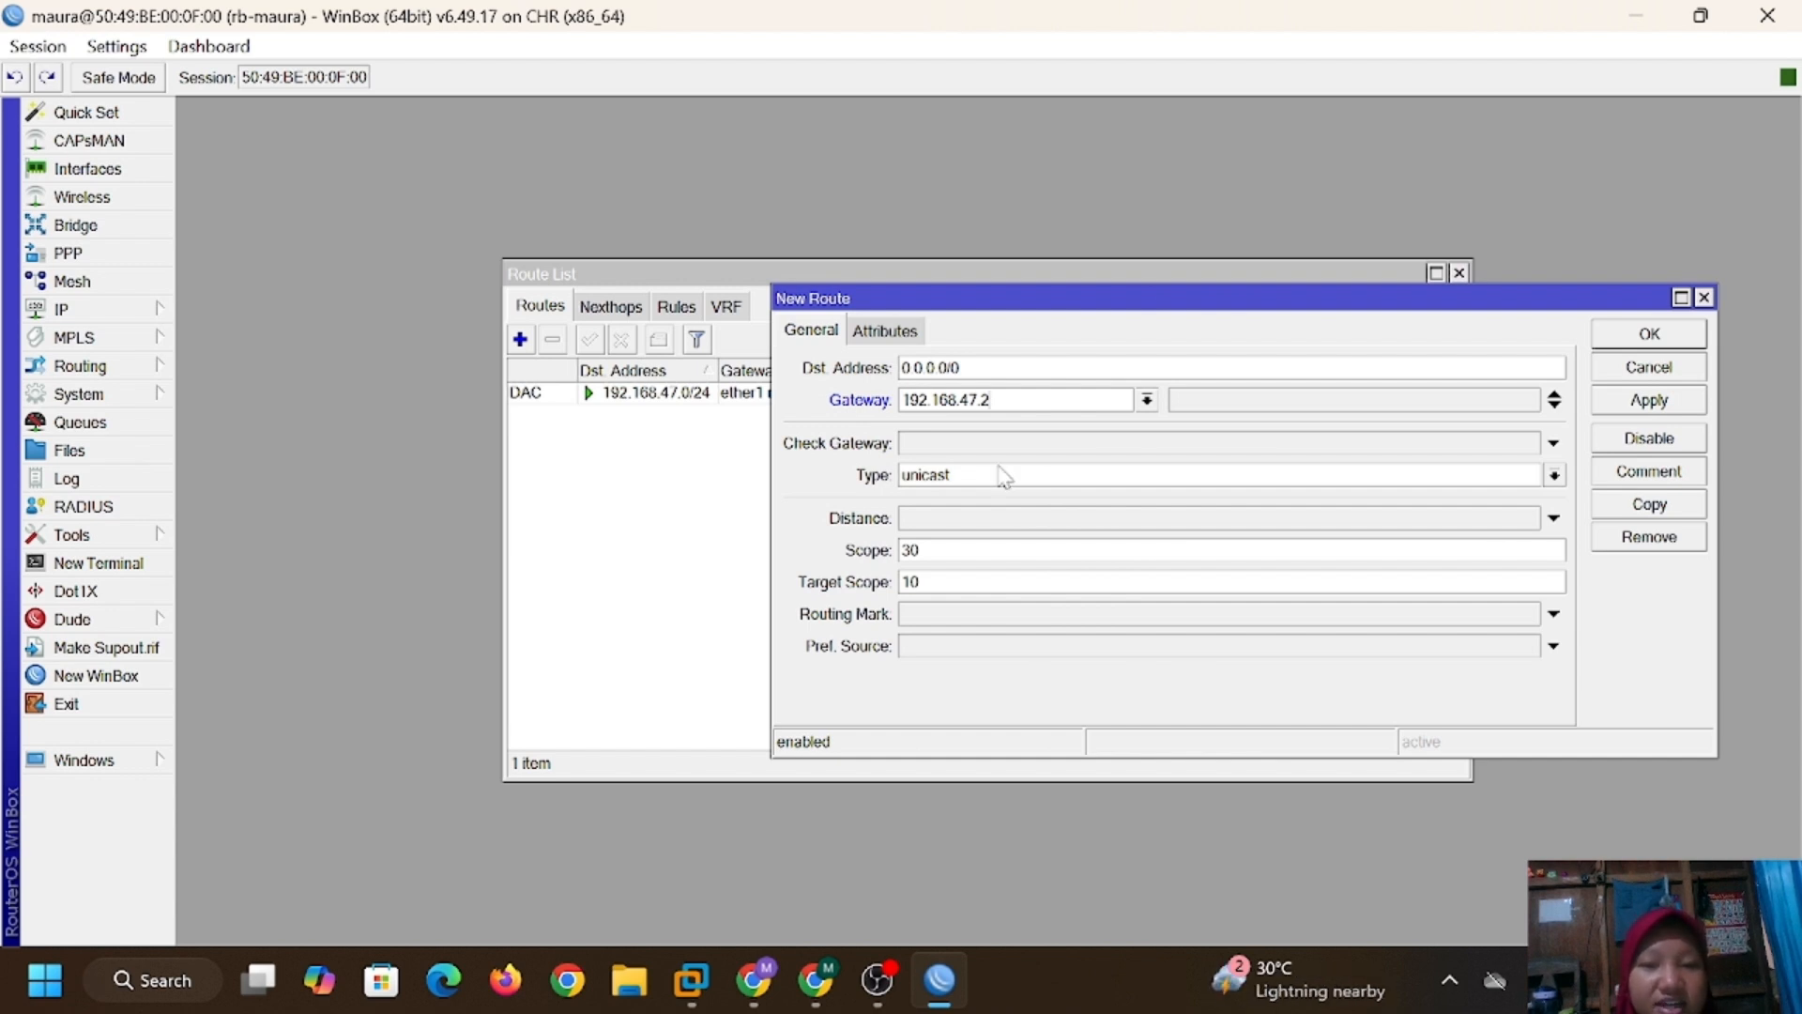
{"action": "left_click", "coordinate": [1650, 400]}
{"action": "left_click", "coordinate": [1649, 333]}
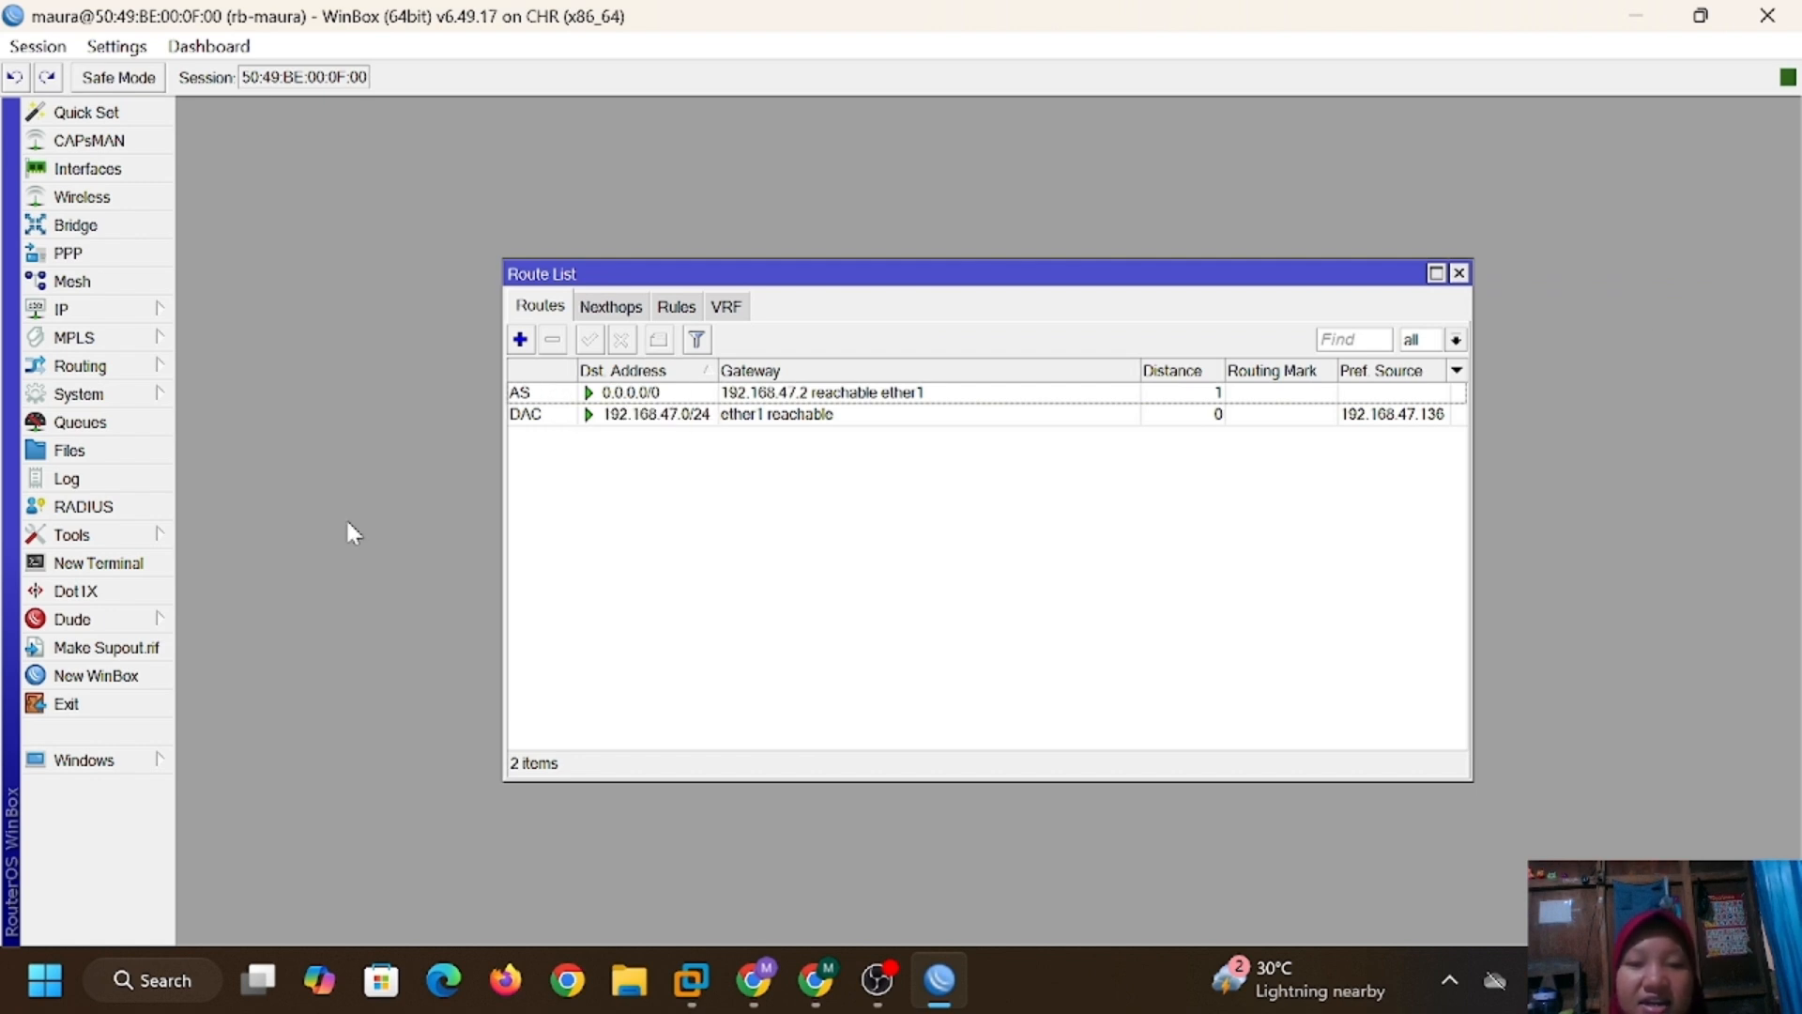
Open the IP DNS settings and apply them with 8.8.8.8 as the server.
{"action": "left_click", "coordinate": [148, 315]}
{"action": "left_click", "coordinate": [208, 422]}
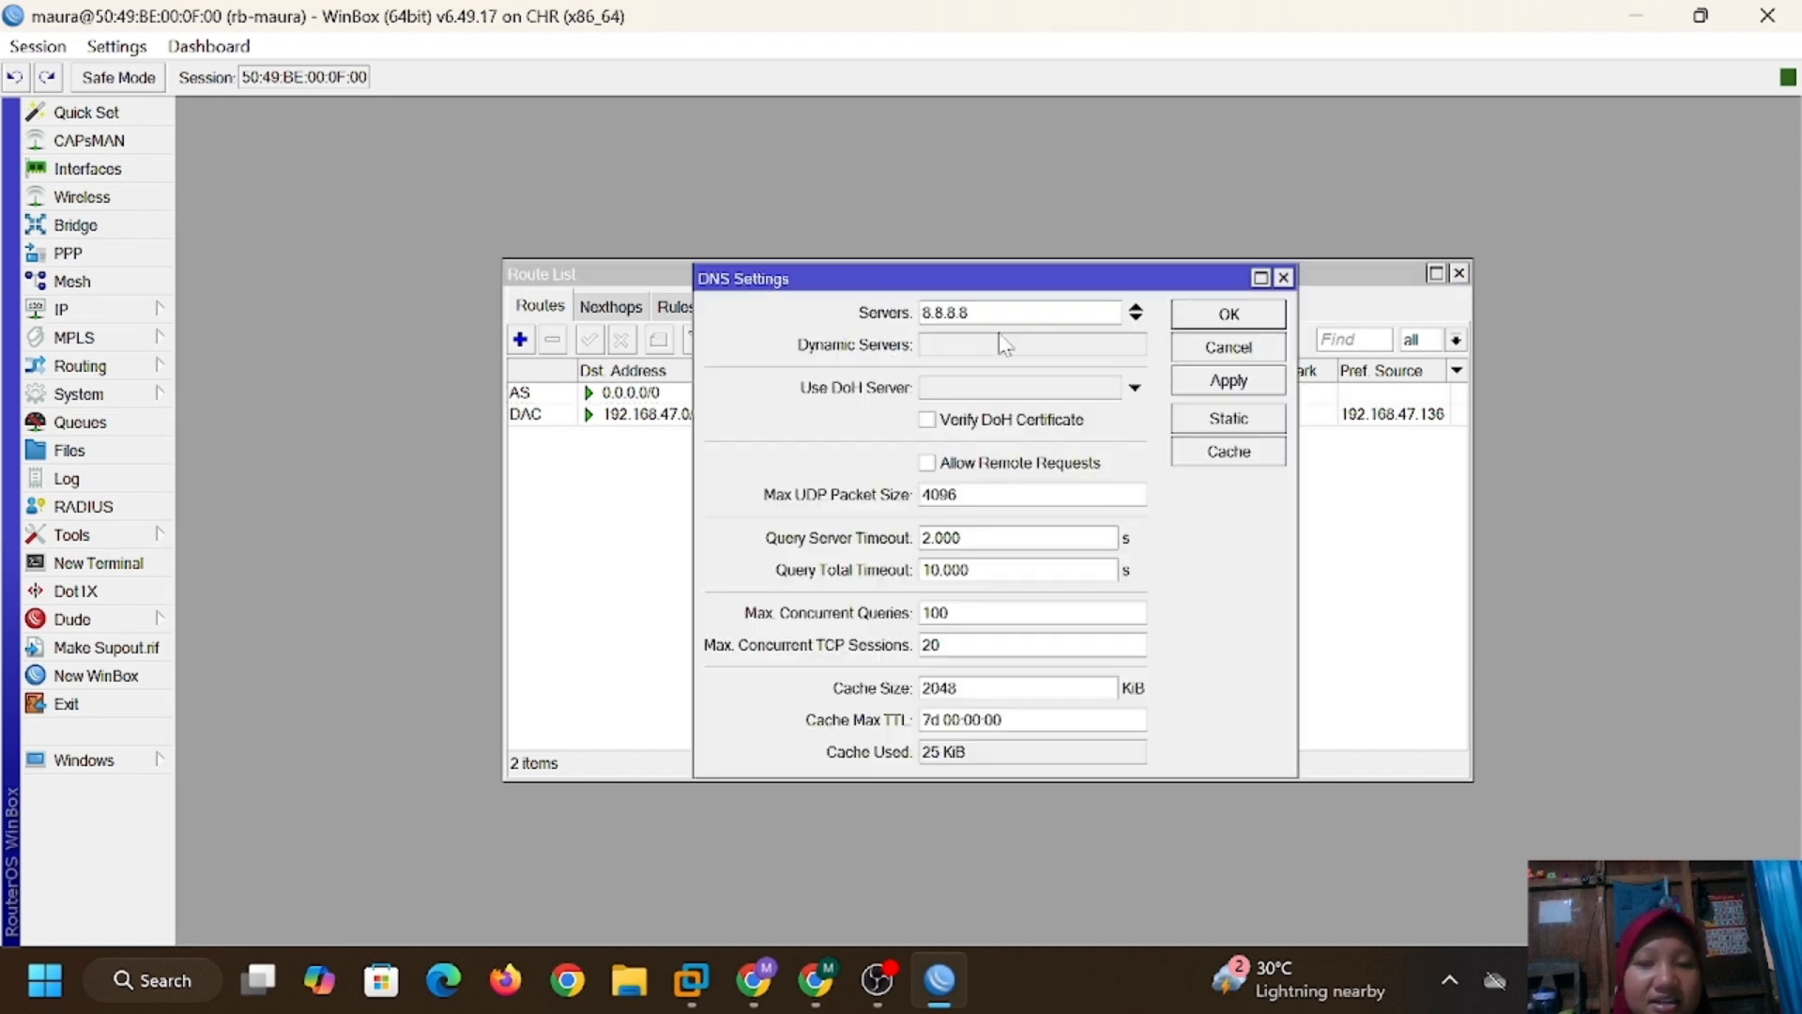
{"action": "left_click", "coordinate": [1220, 376]}
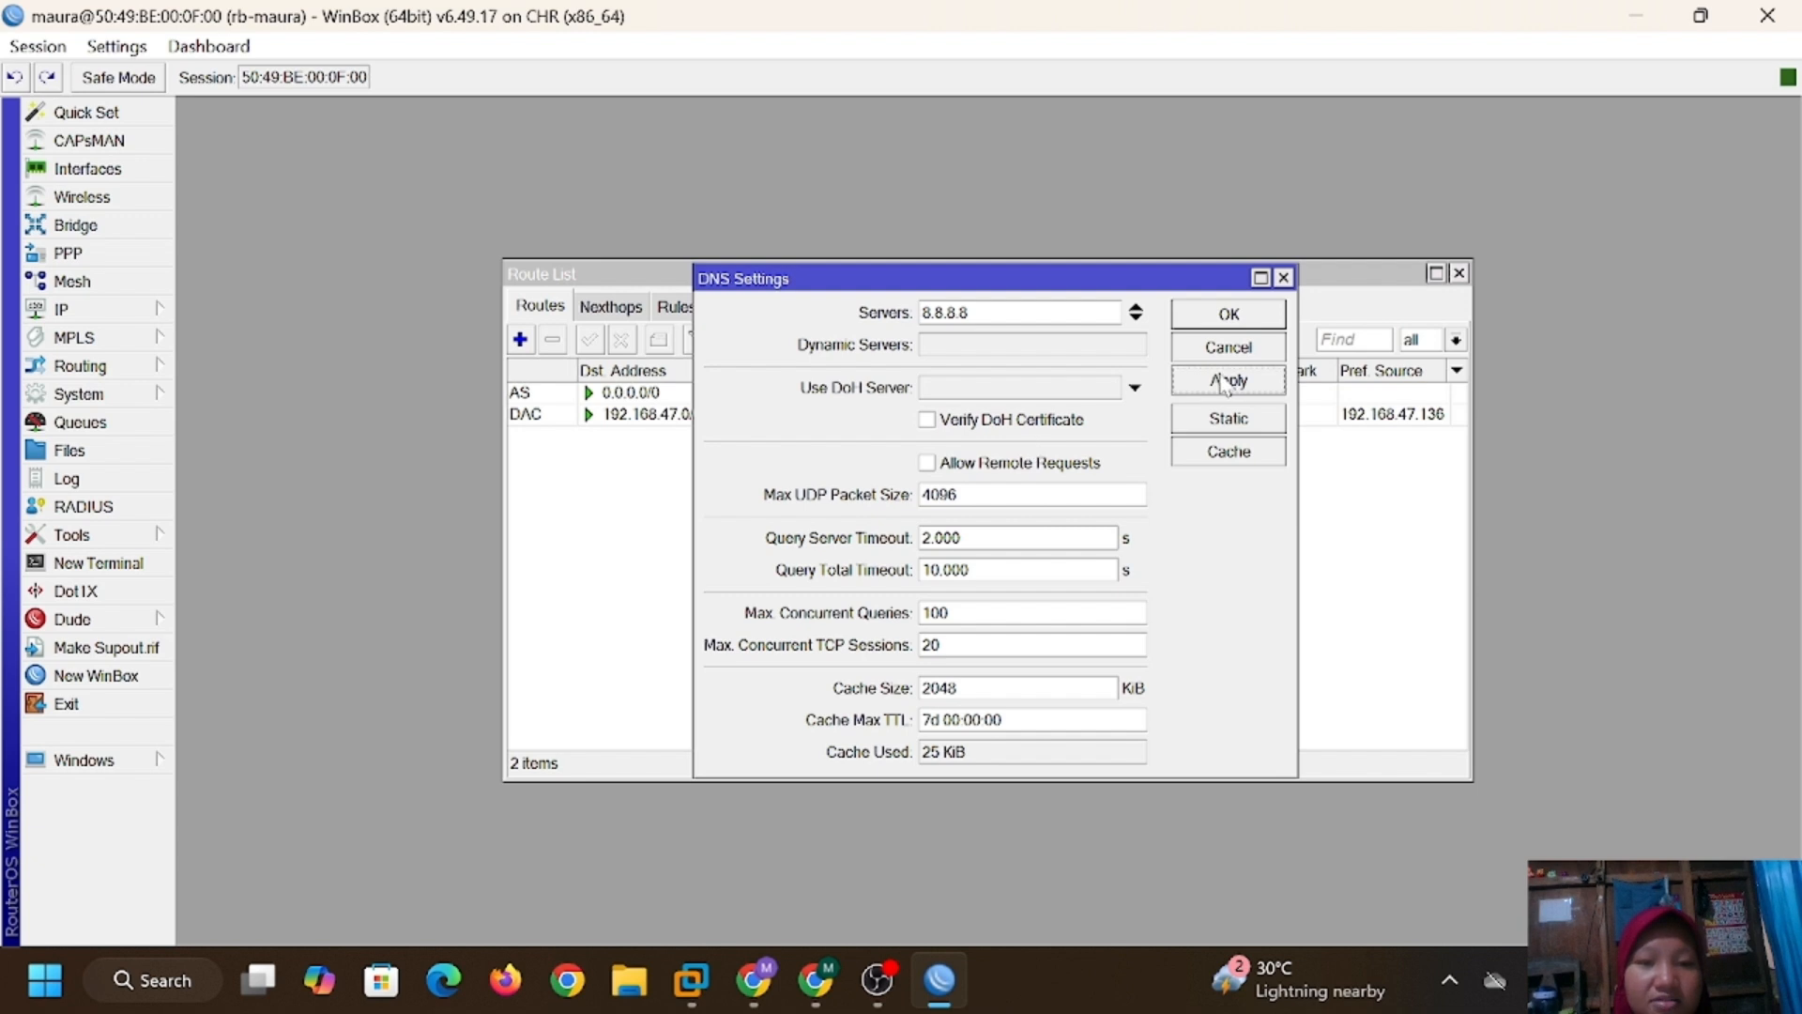
Close the DNS settings and test the router's internet connection from a new terminal by pinging 8.8.8.8 and google.com.
{"action": "left_click", "coordinate": [1228, 314]}
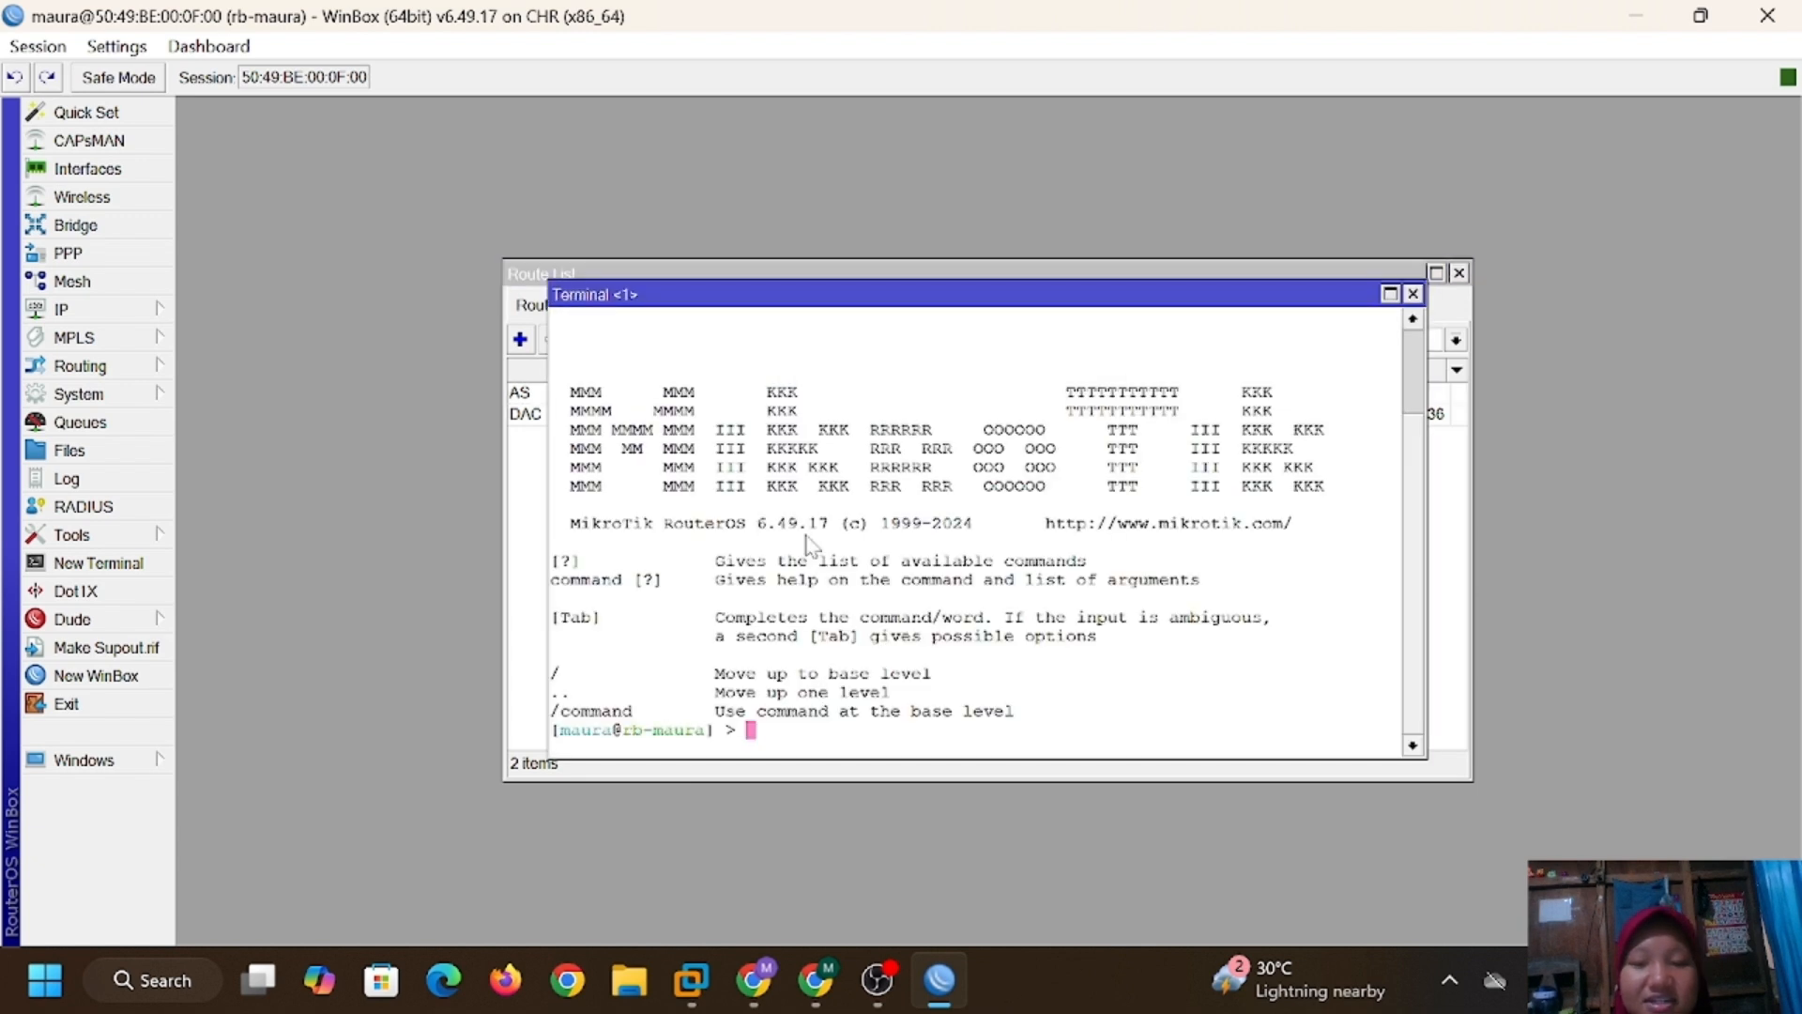
{"action": "type", "text": "ping 8.8.8.8"}
{"action": "key", "text": "Return"}
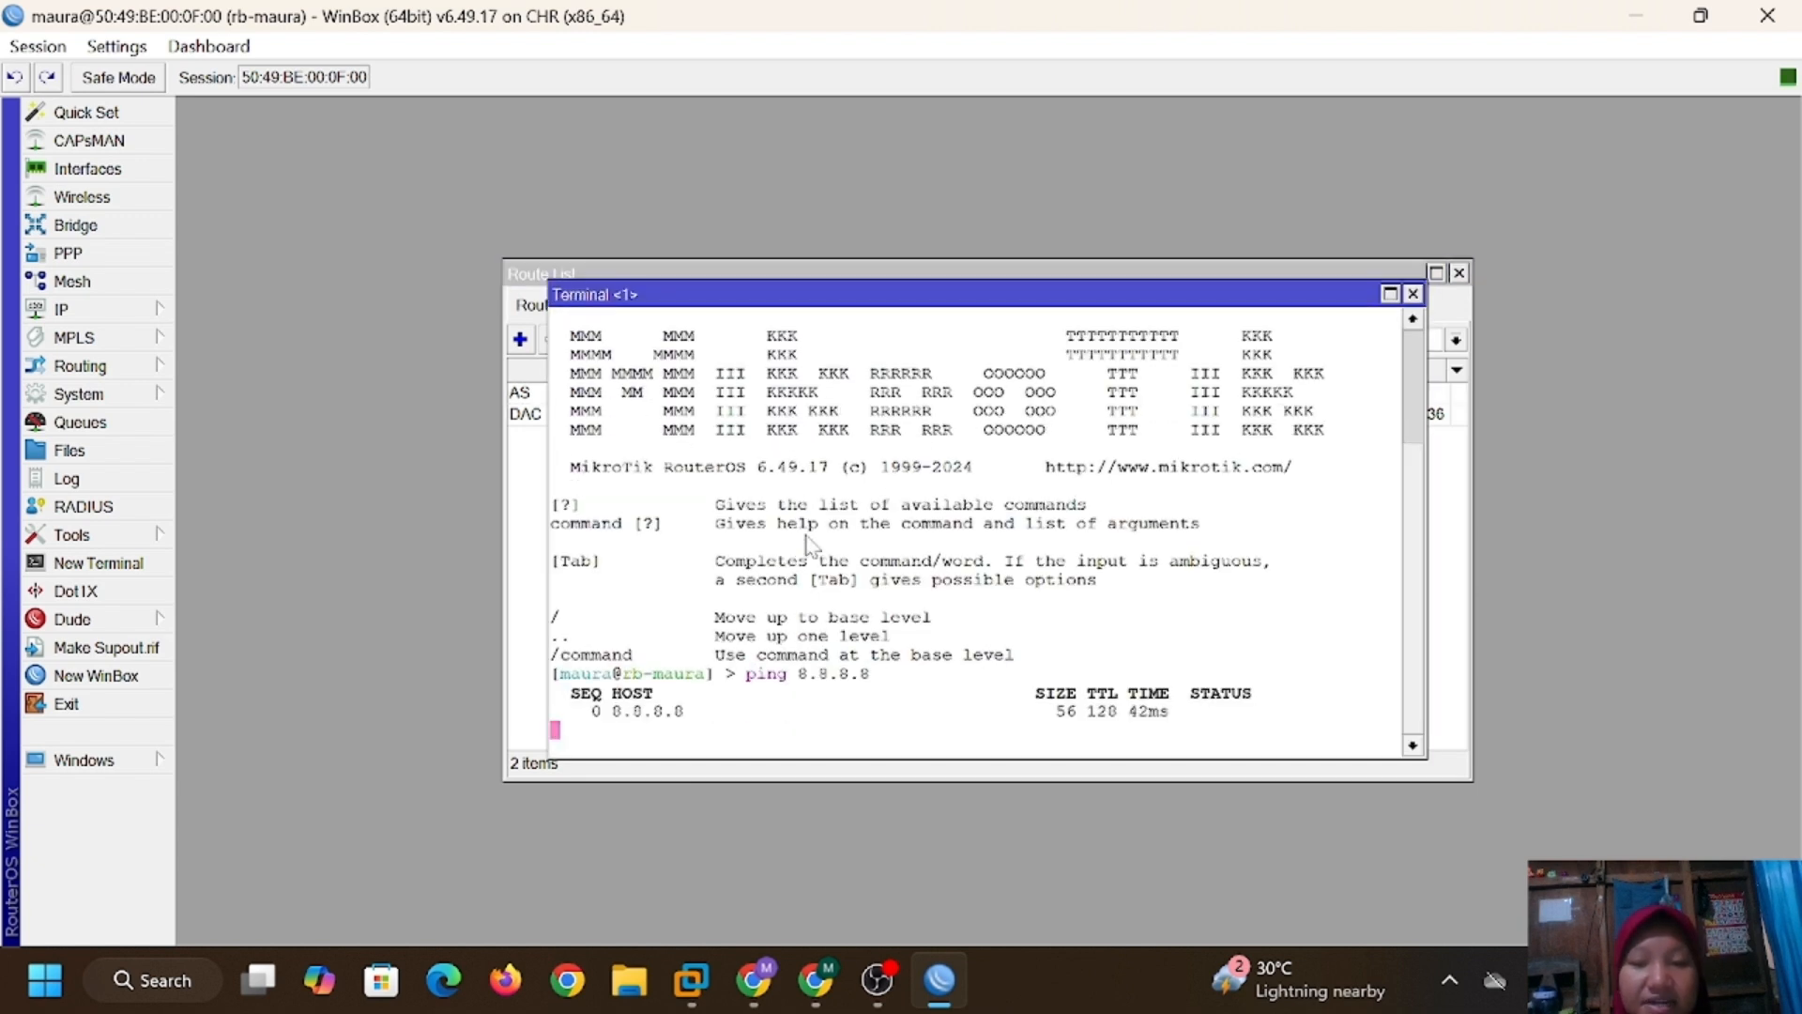
{"action": "type", "text": "ping google.com"}
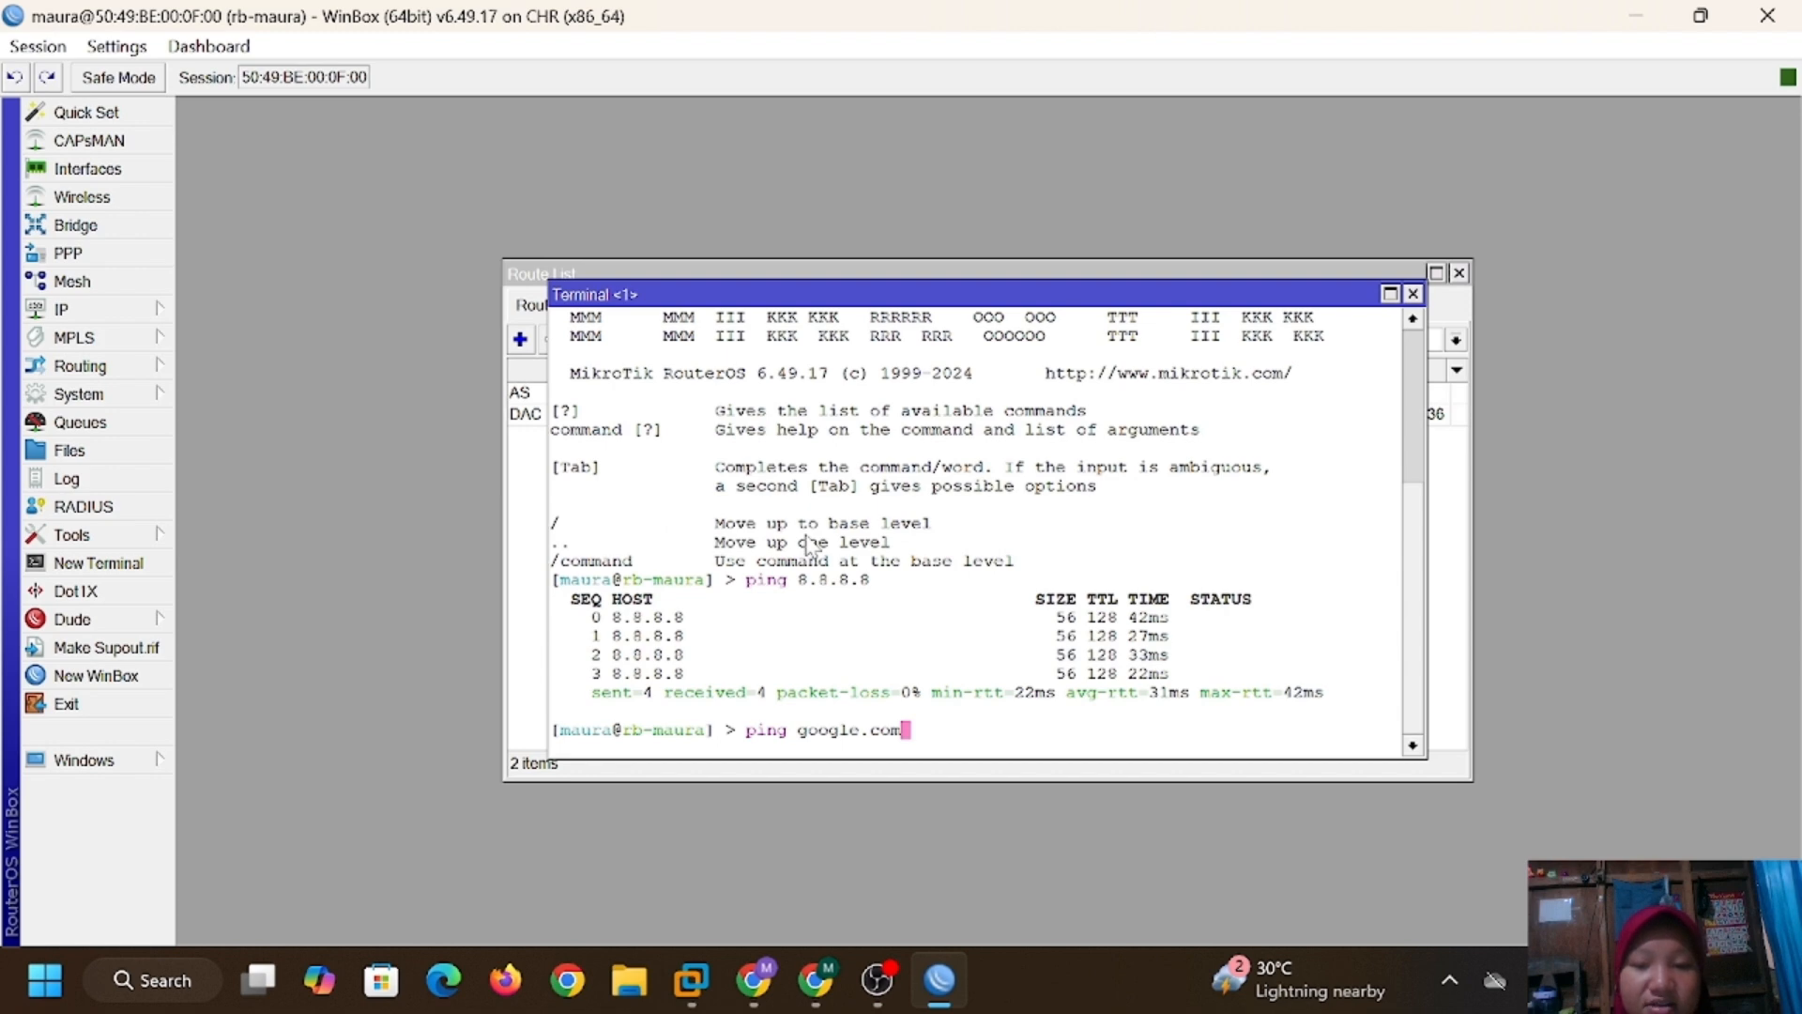
{"action": "key", "text": "Return"}
{"action": "key", "text": "alt+Tab"}
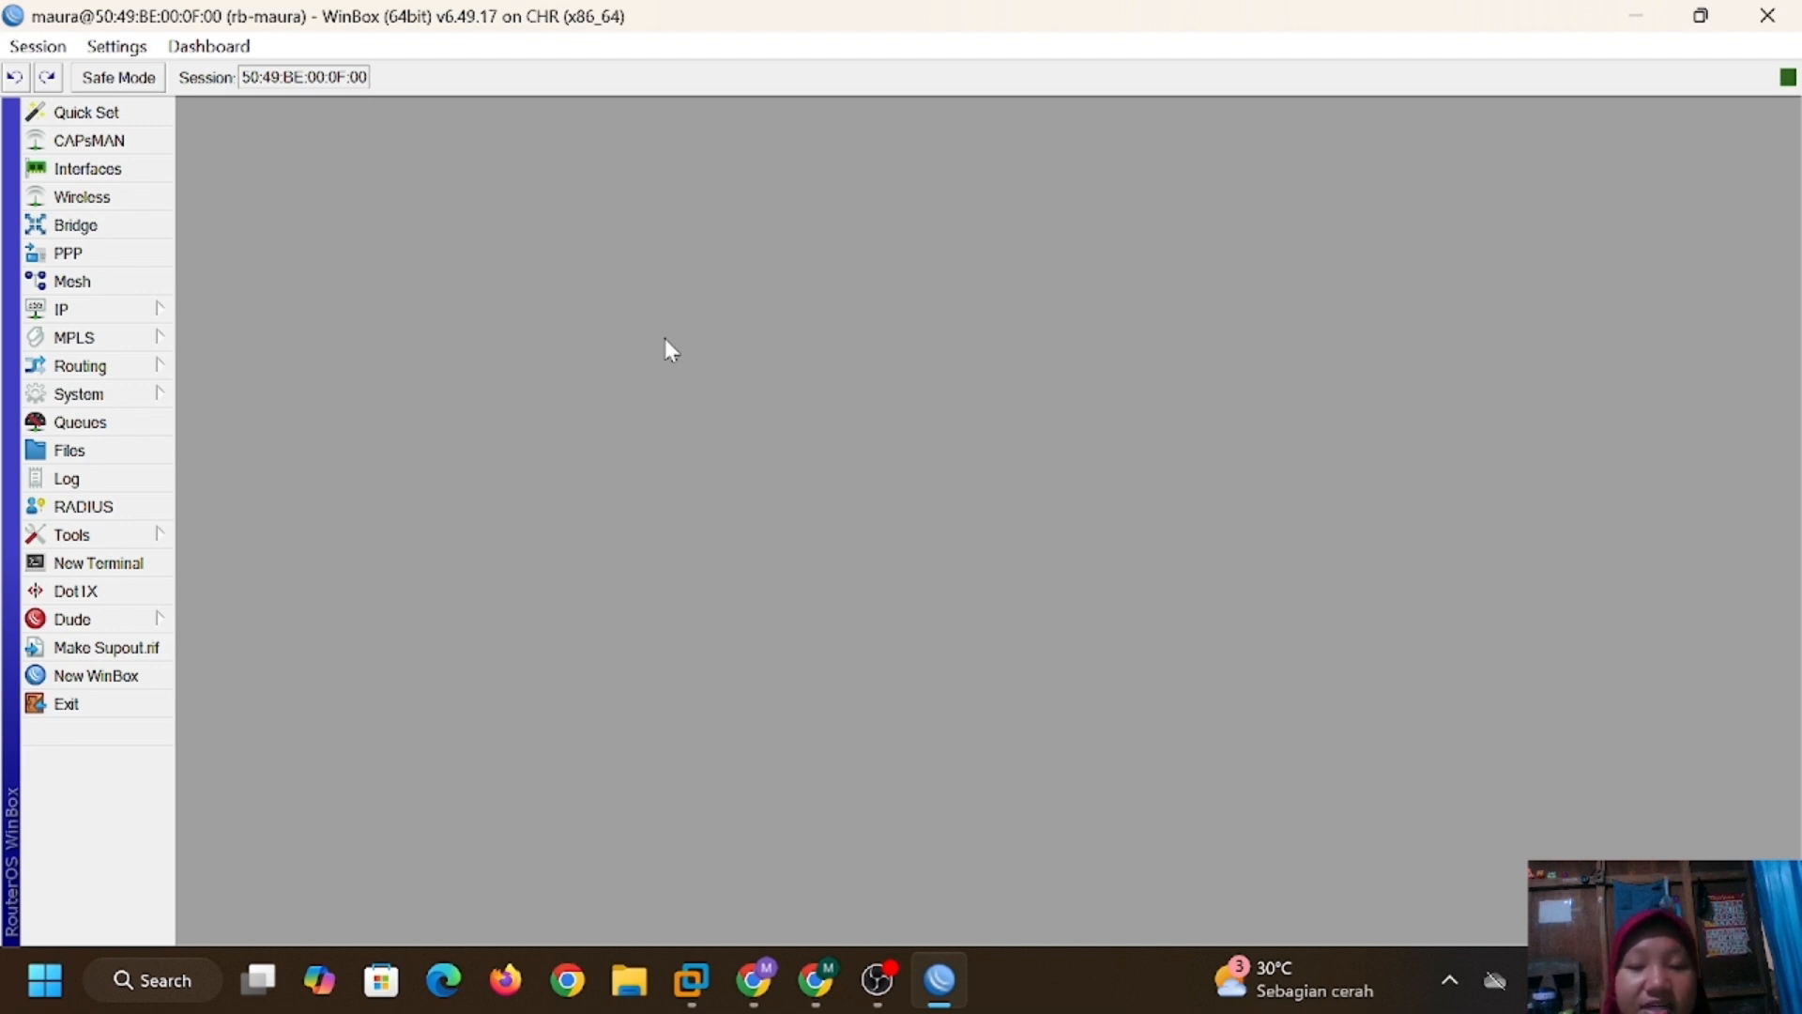
Add the IP address 192.168.19.1/24 on interface ether2.
{"action": "left_click", "coordinate": [158, 315]}
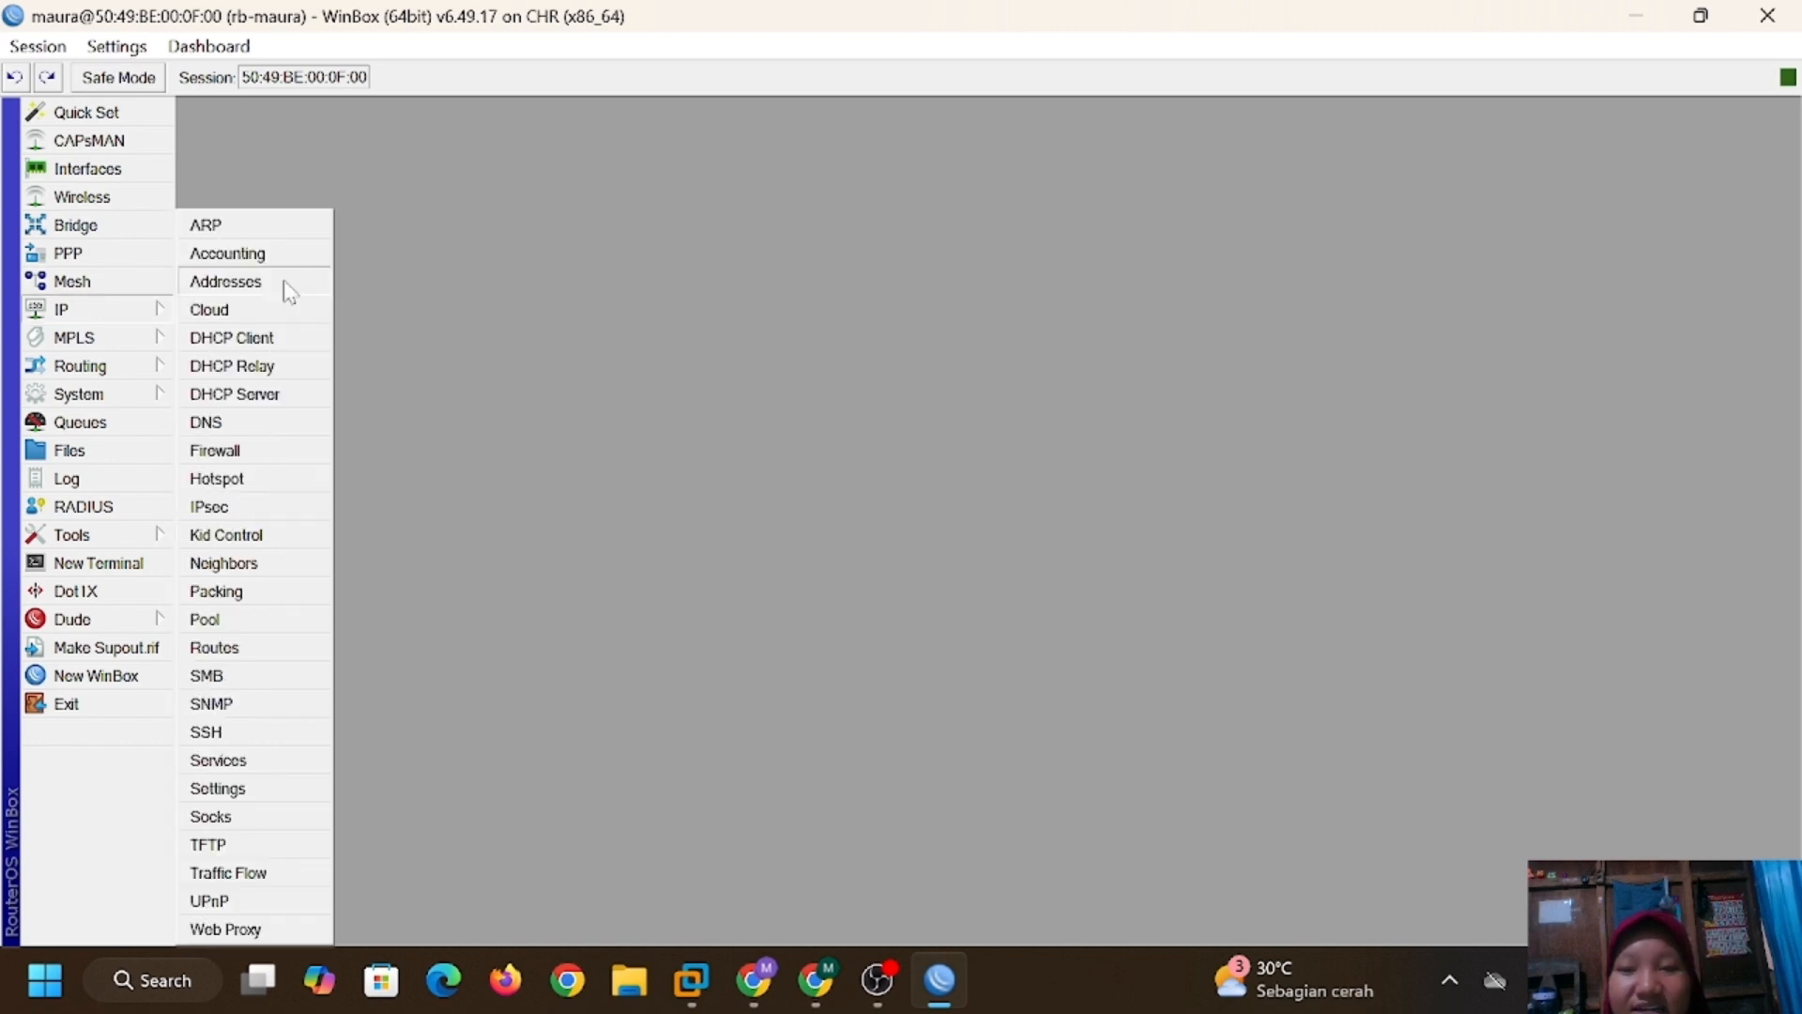
{"action": "left_click", "coordinate": [226, 282]}
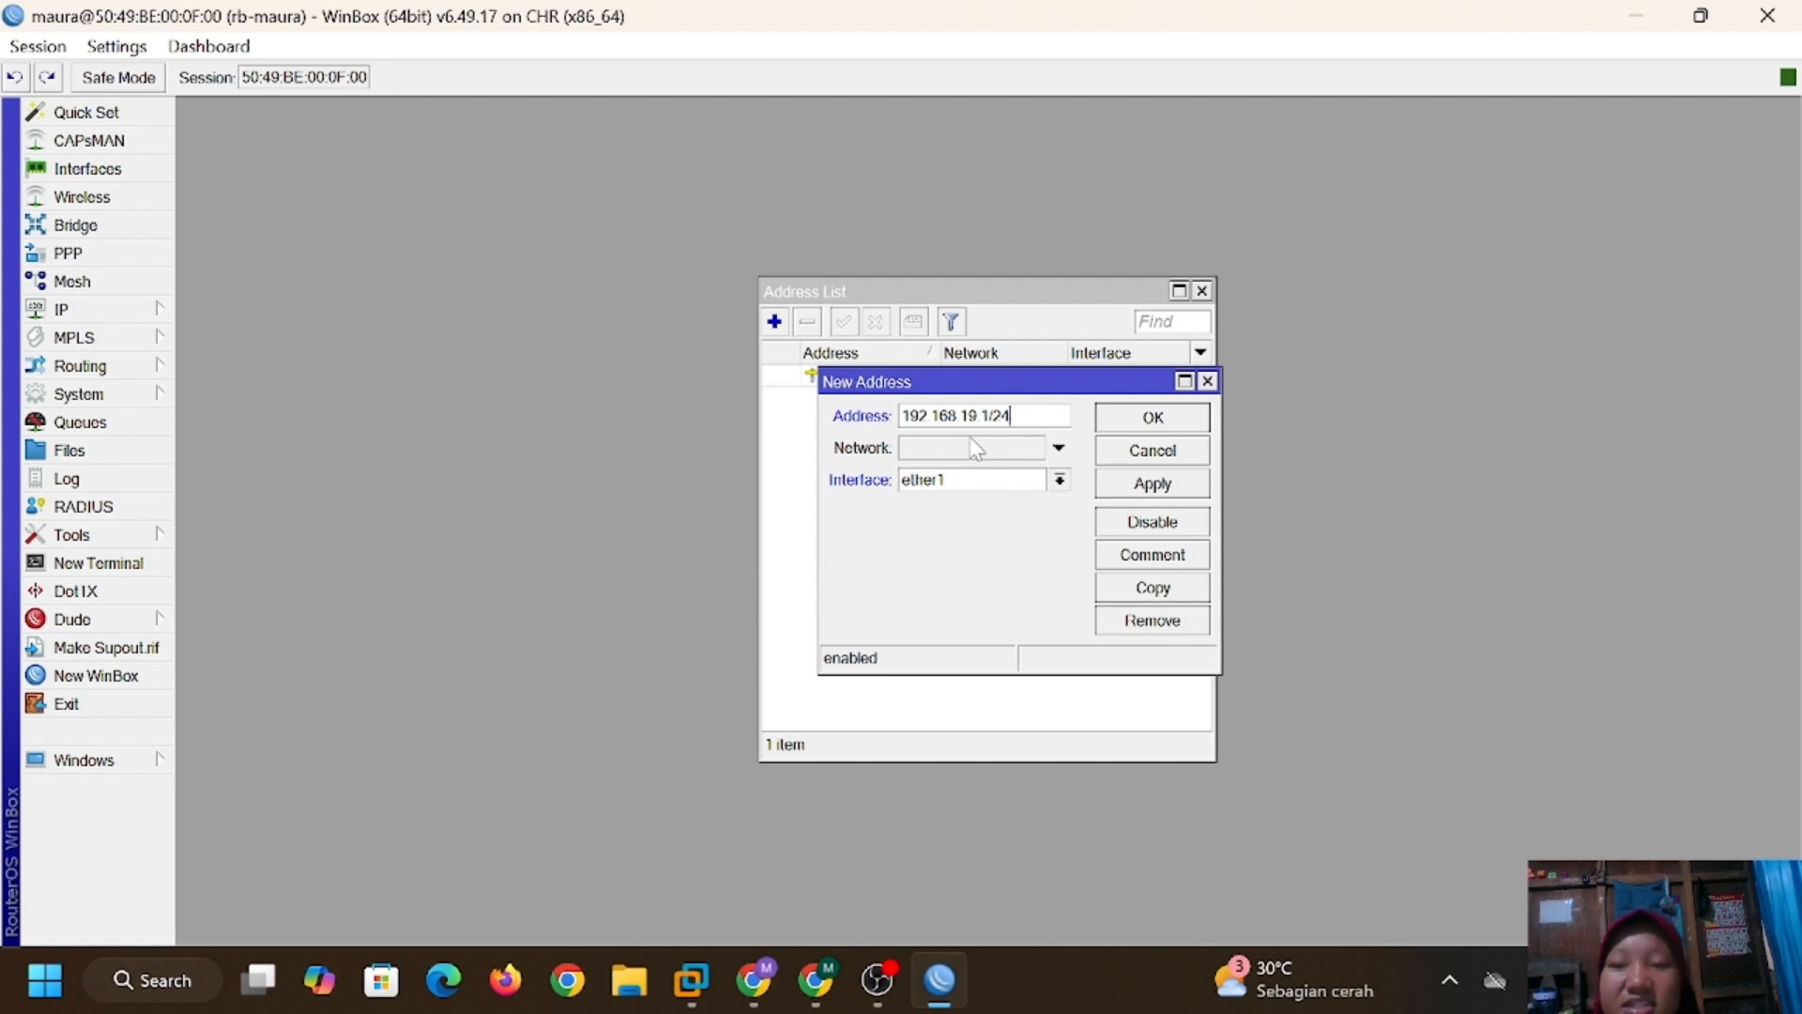
{"action": "left_click", "coordinate": [1059, 480]}
{"action": "left_click", "coordinate": [1046, 523]}
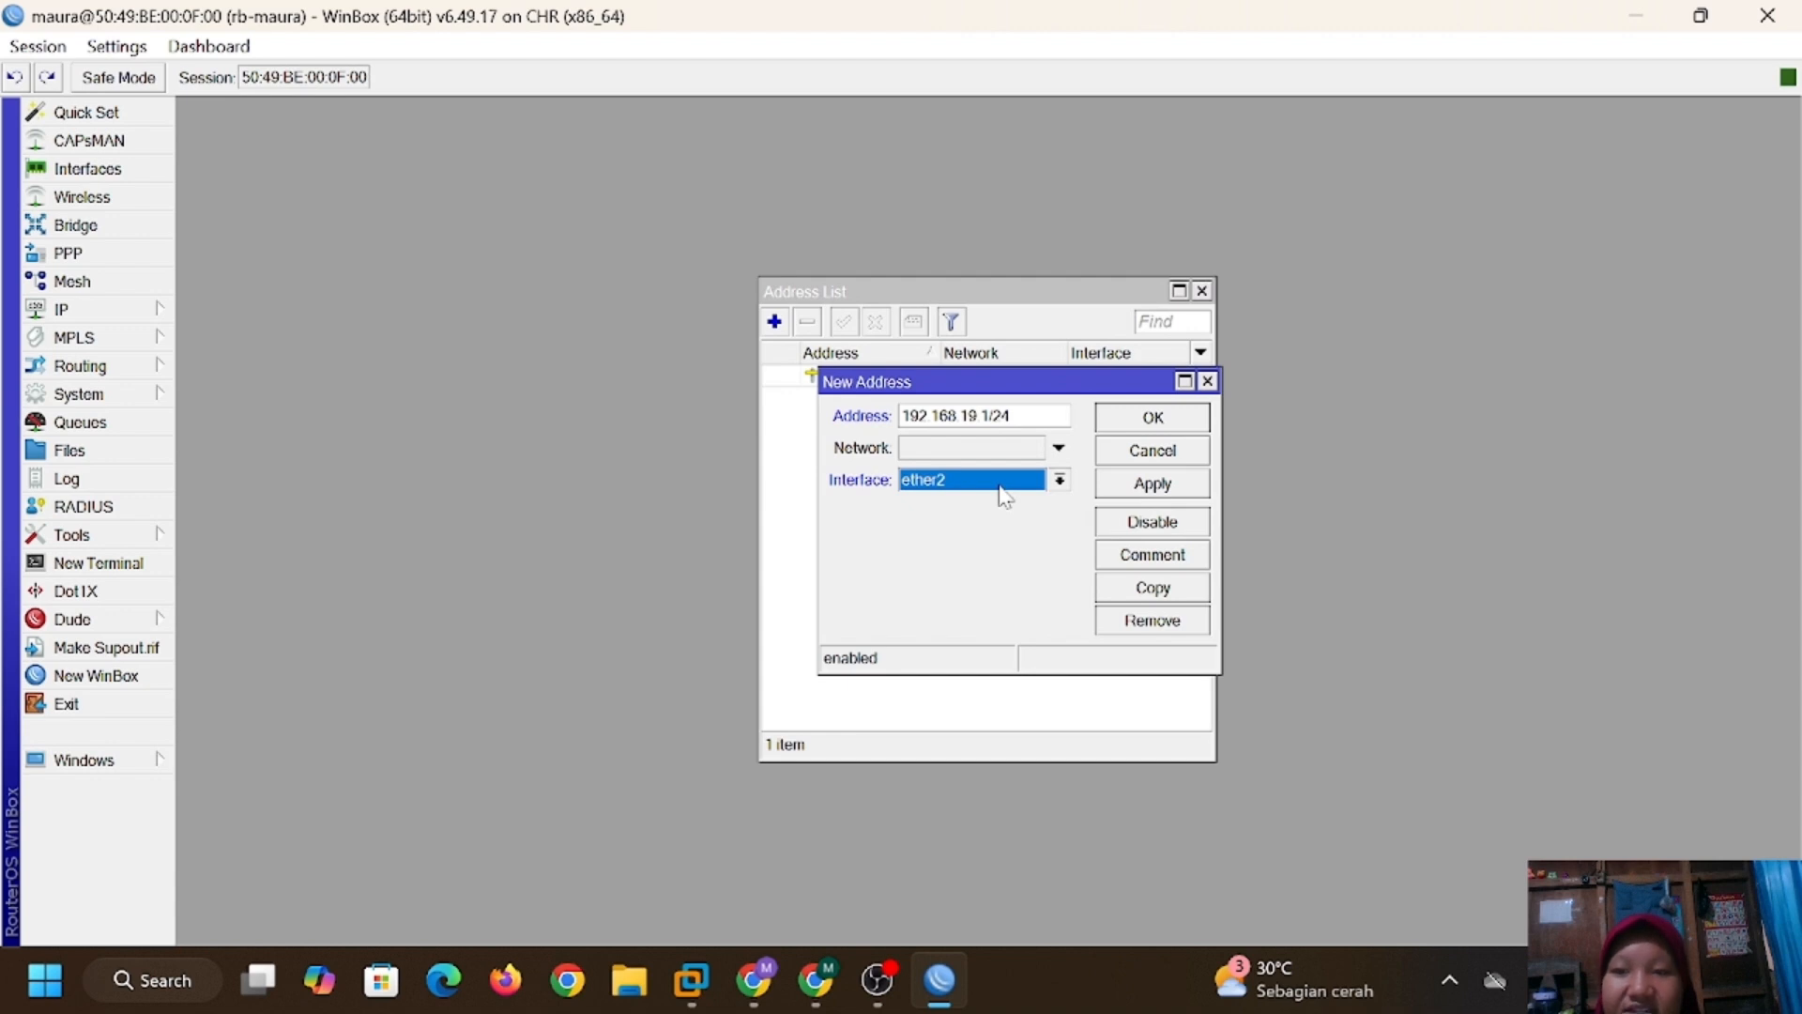
{"action": "left_click", "coordinate": [1153, 483]}
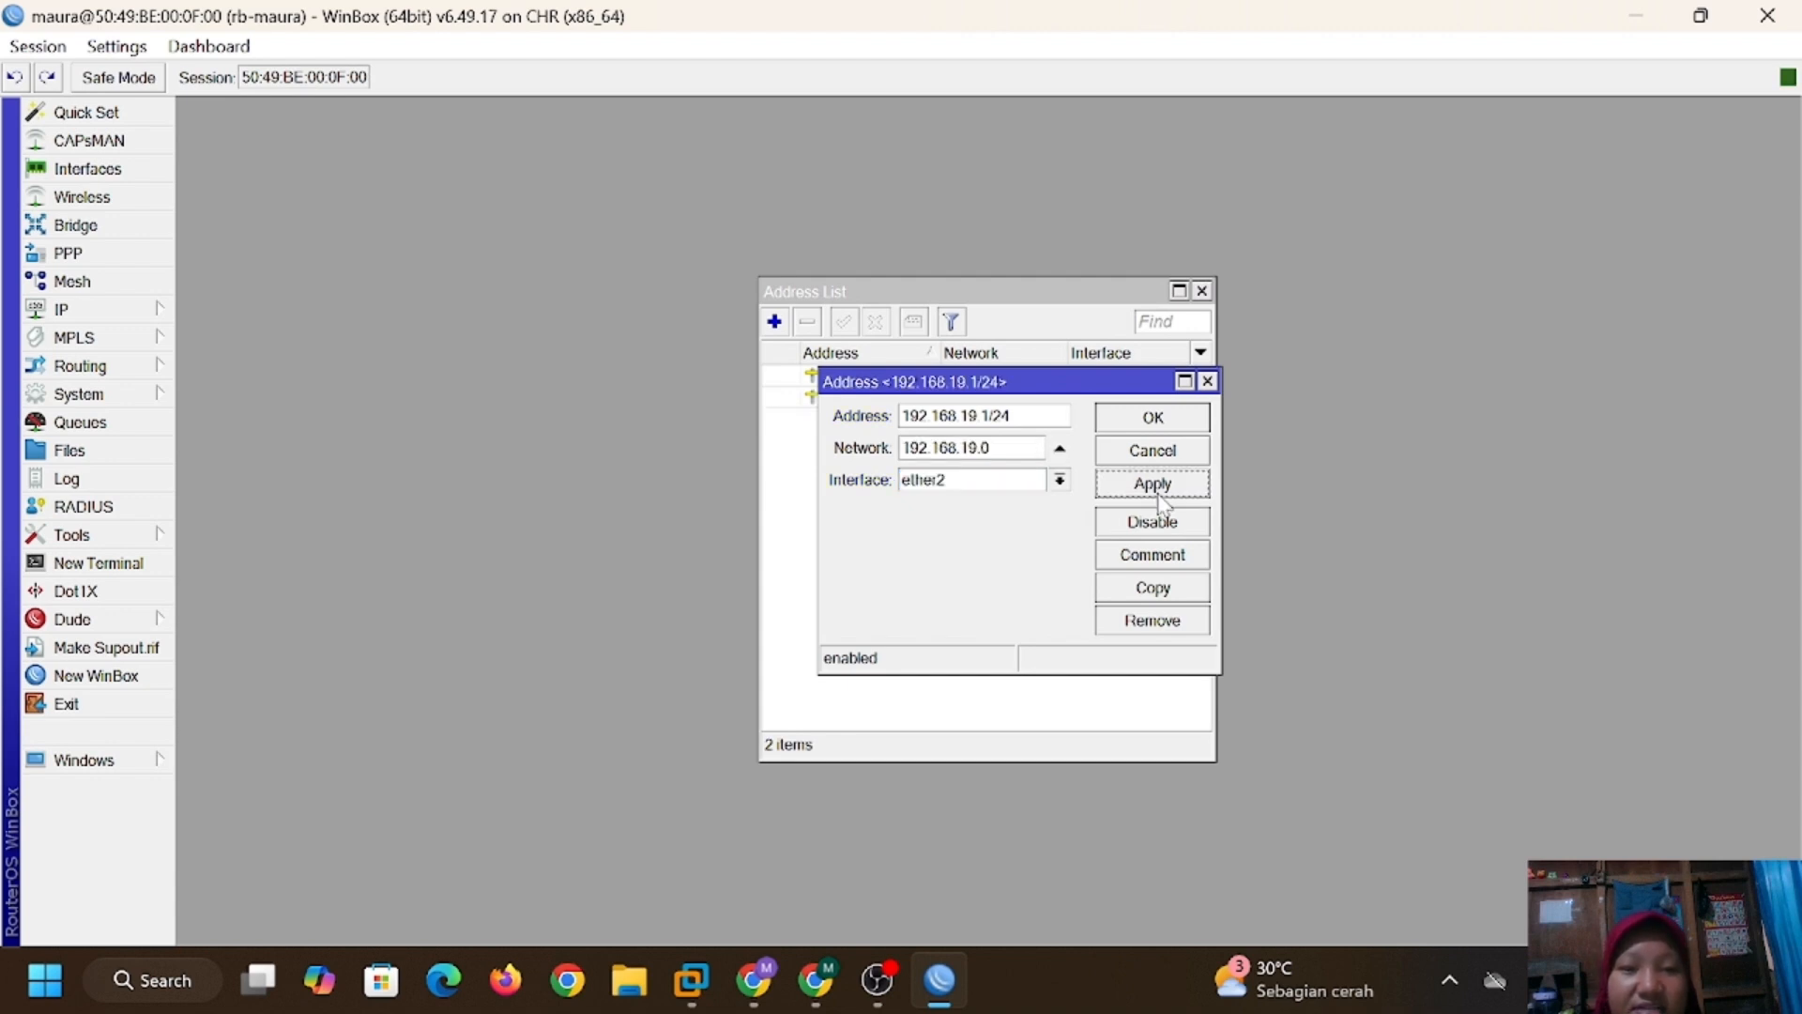
{"action": "left_click", "coordinate": [1153, 419]}
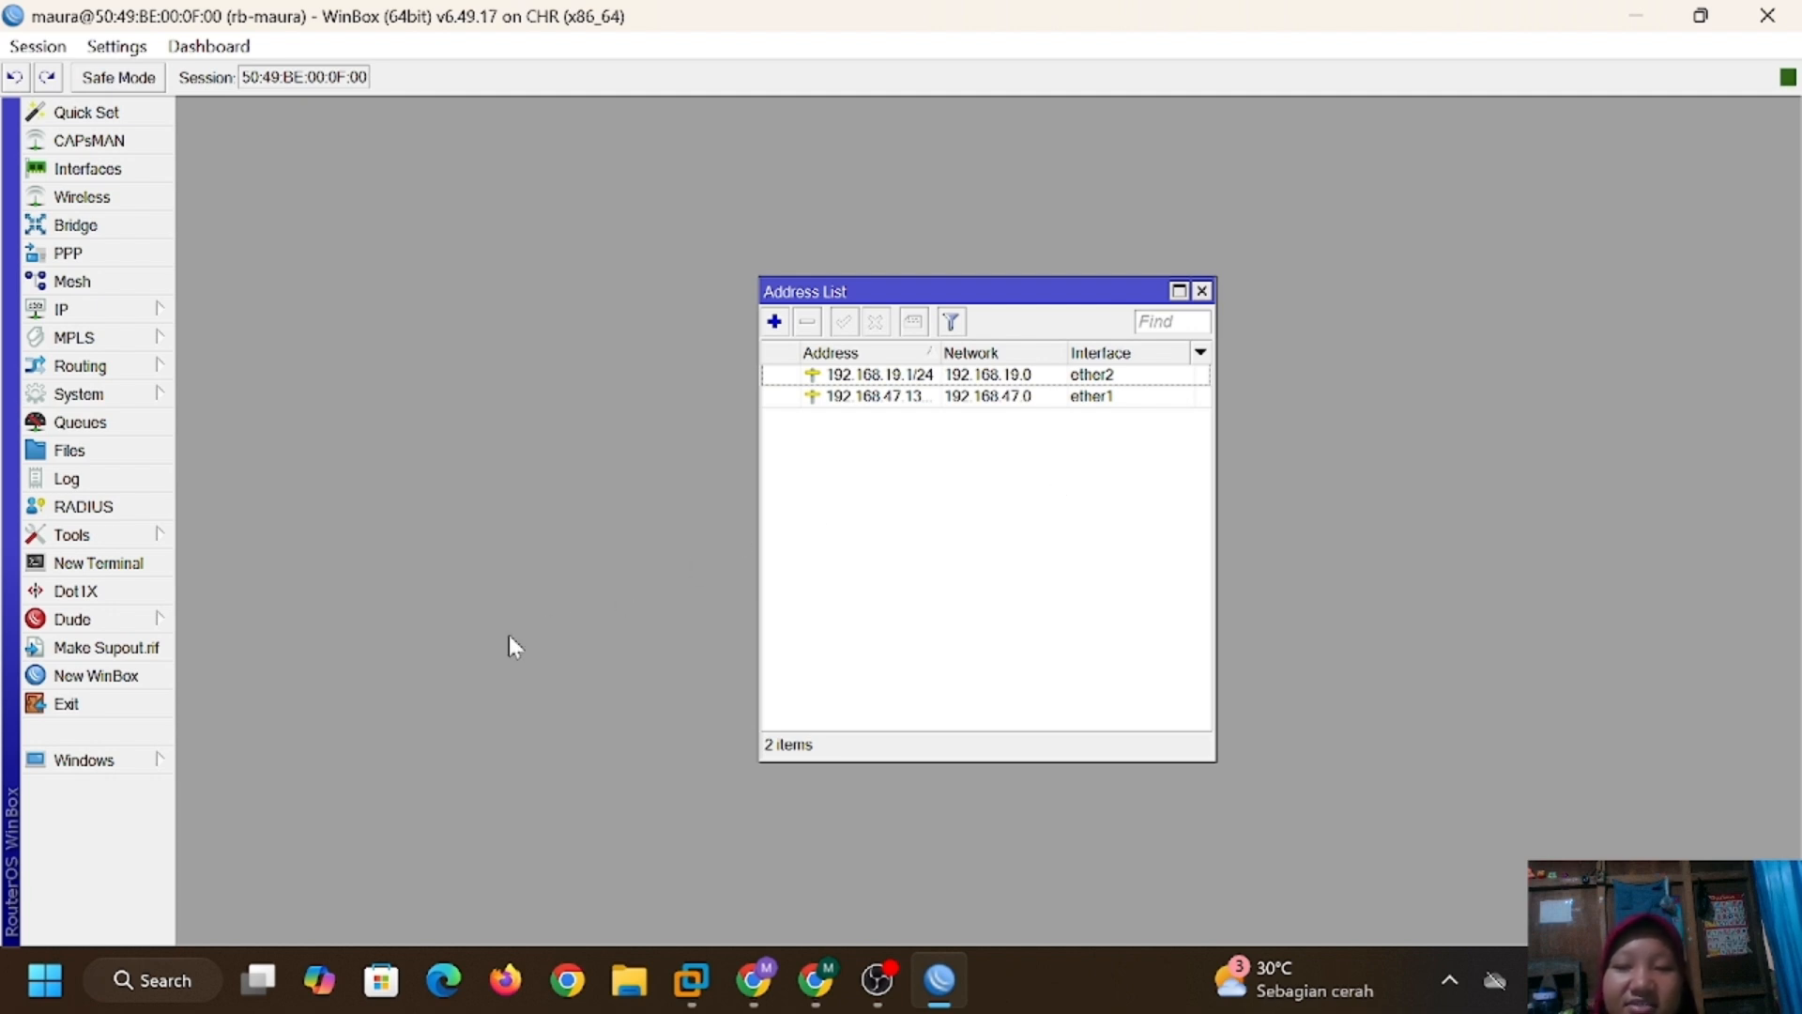
Run the DHCP server setup on ether2 with address space 192.168.19.0/24, accepting the proposed values up to the lease time.
{"action": "left_click", "coordinate": [131, 315]}
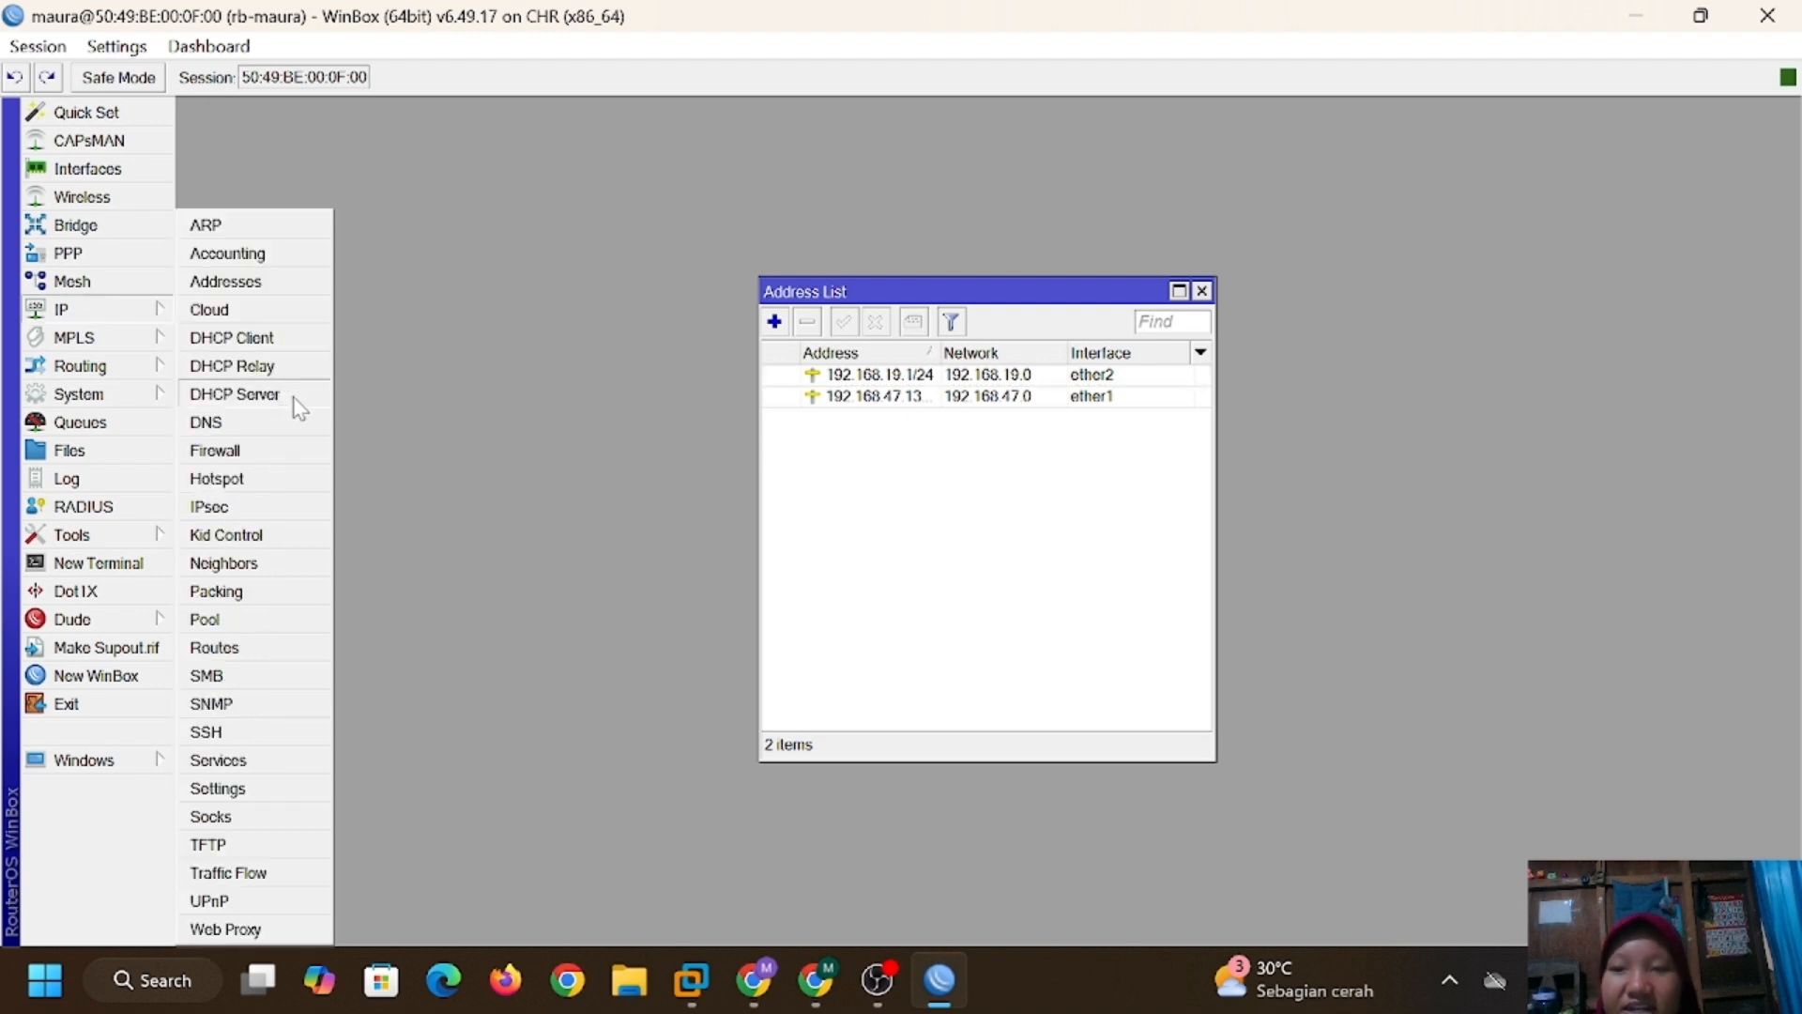
{"action": "left_click", "coordinate": [235, 394]}
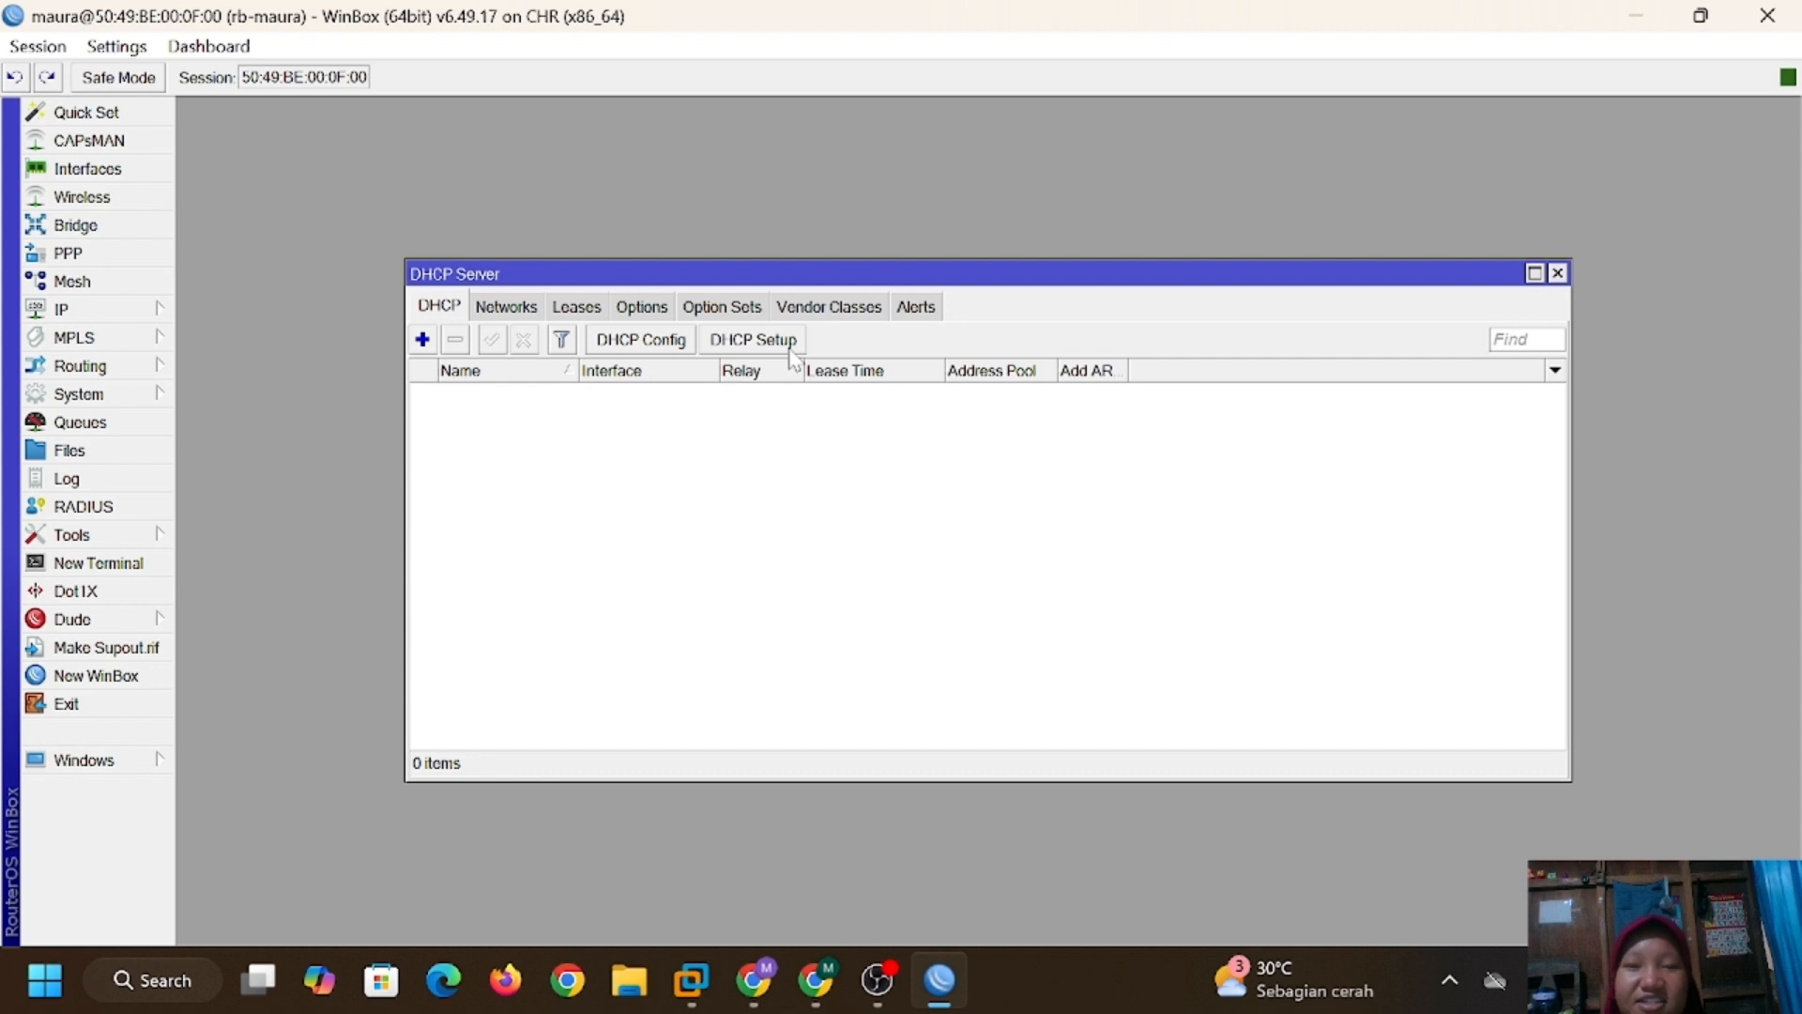
{"action": "left_click", "coordinate": [793, 357]}
{"action": "left_click", "coordinate": [1149, 515]}
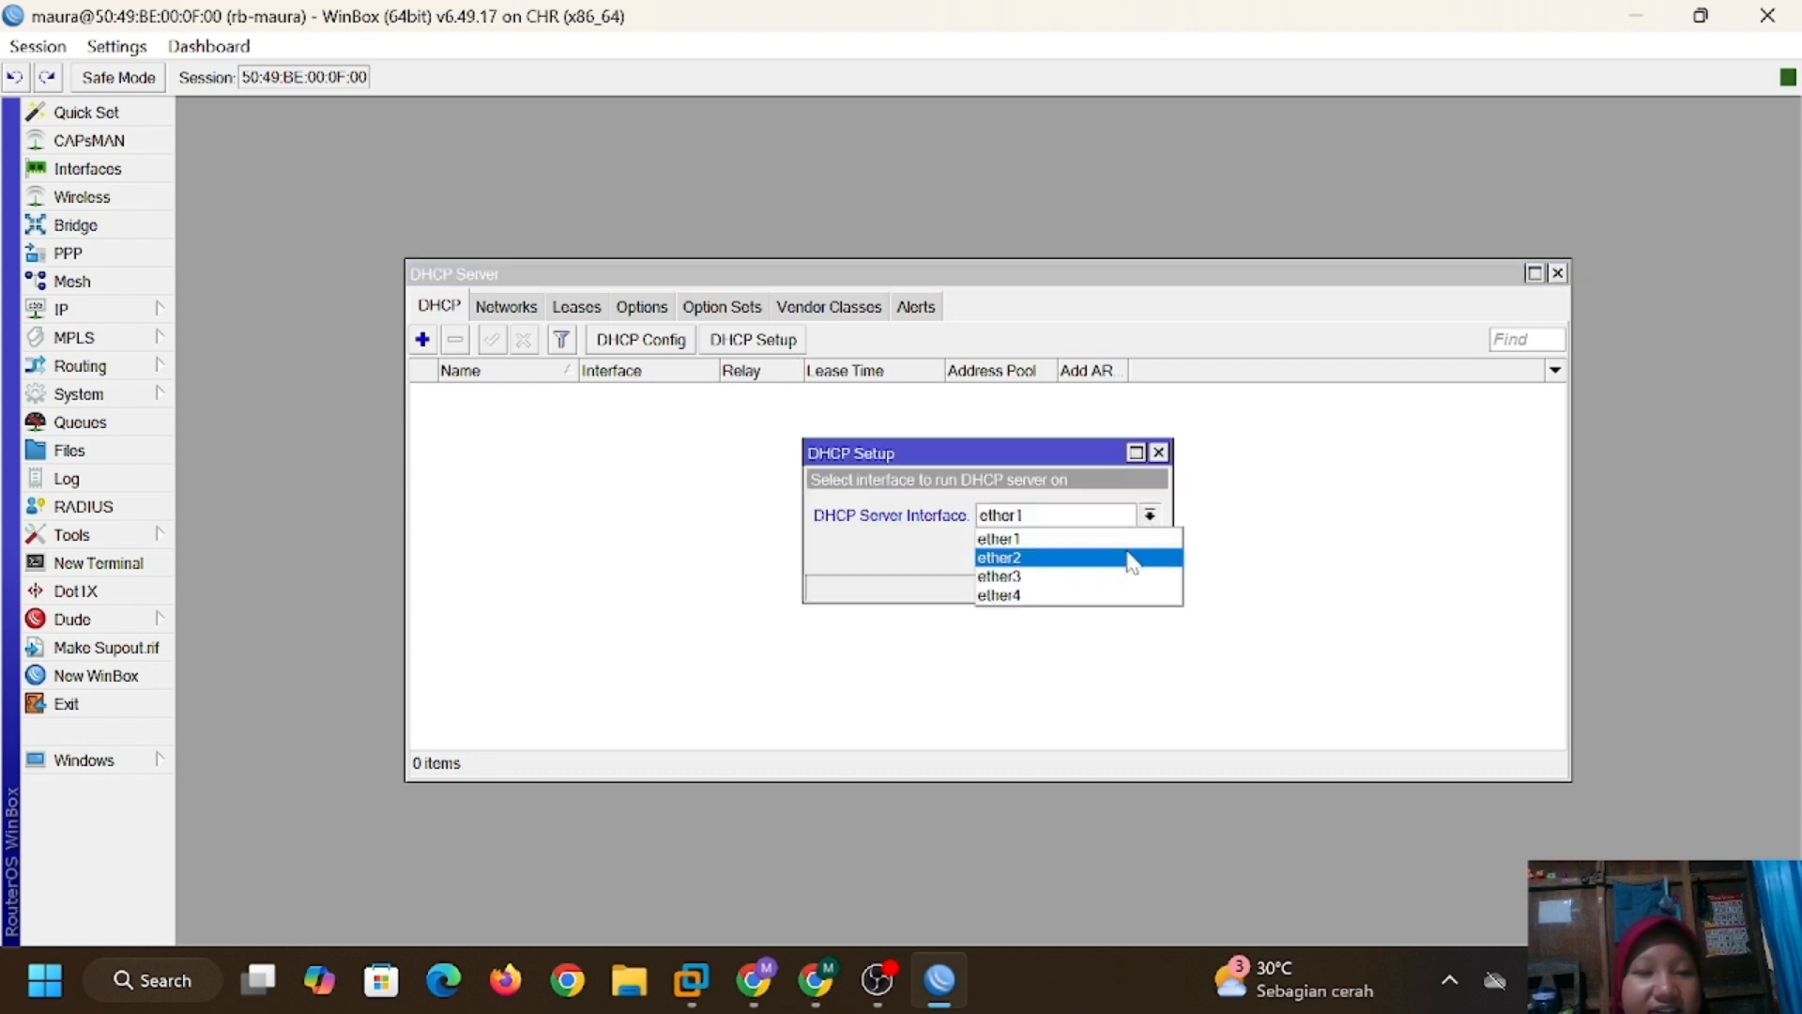
{"action": "left_click", "coordinate": [1133, 561]}
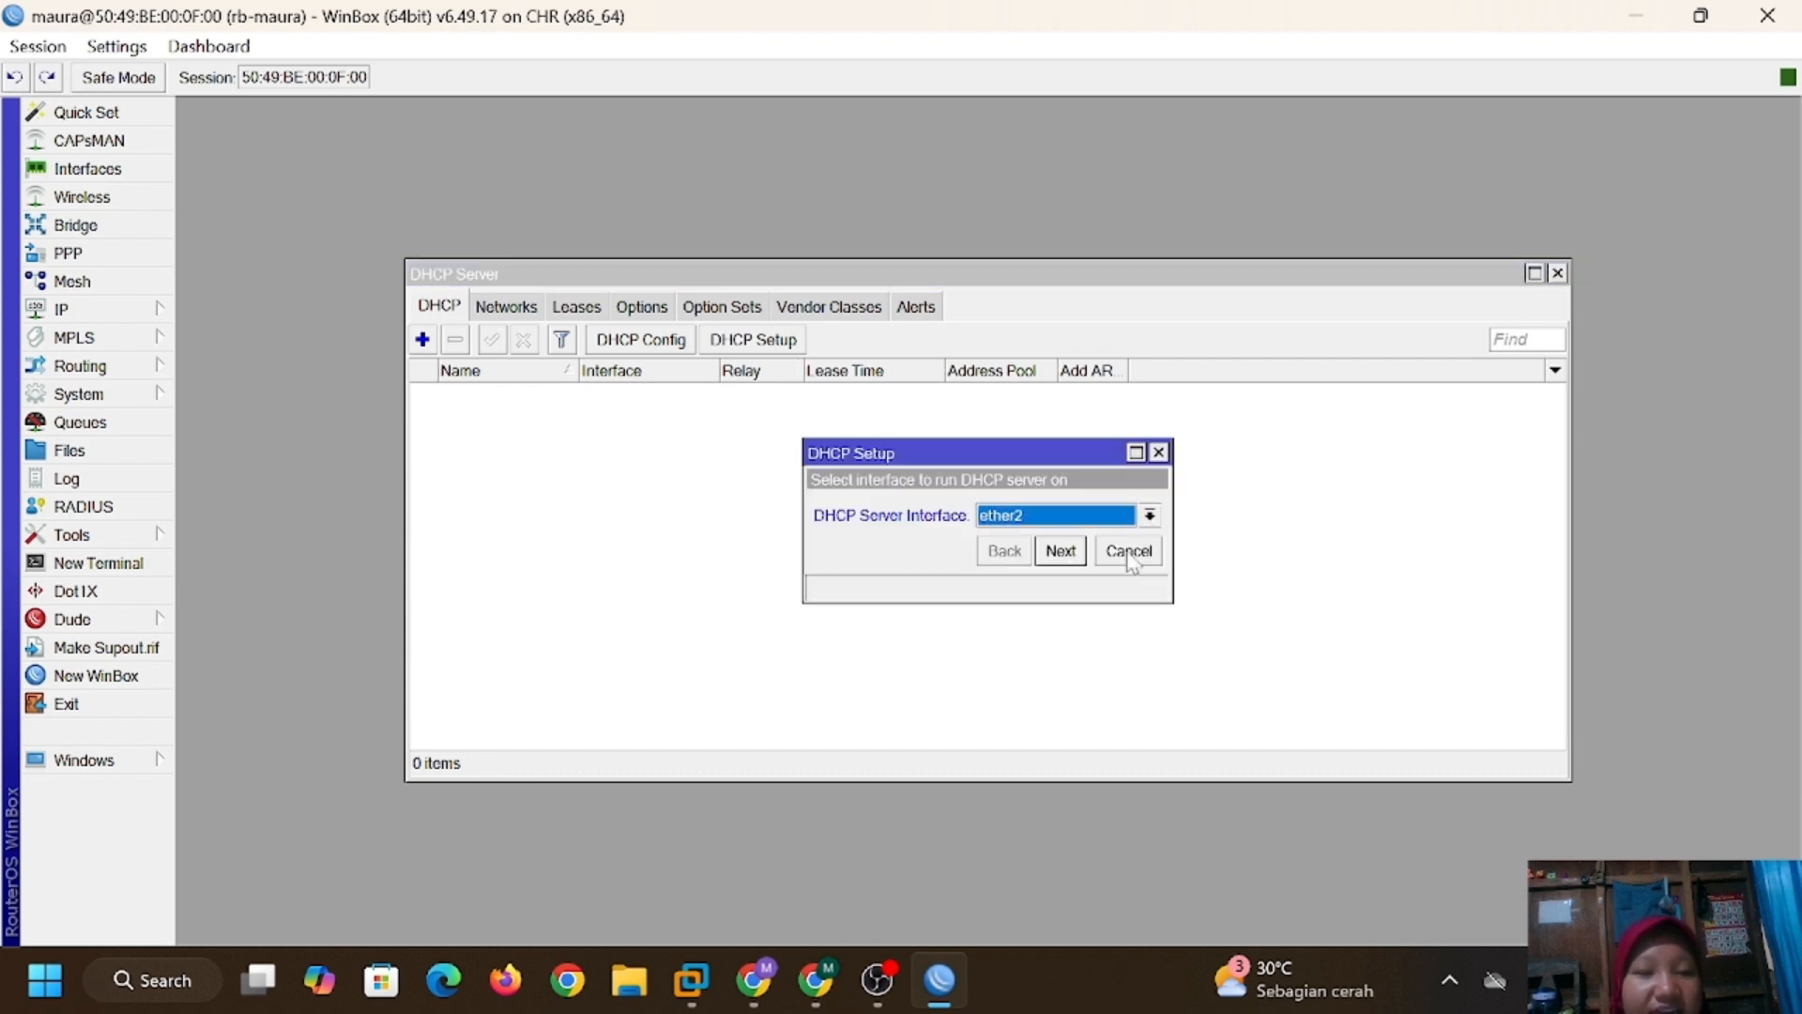
{"action": "left_click", "coordinate": [1055, 551]}
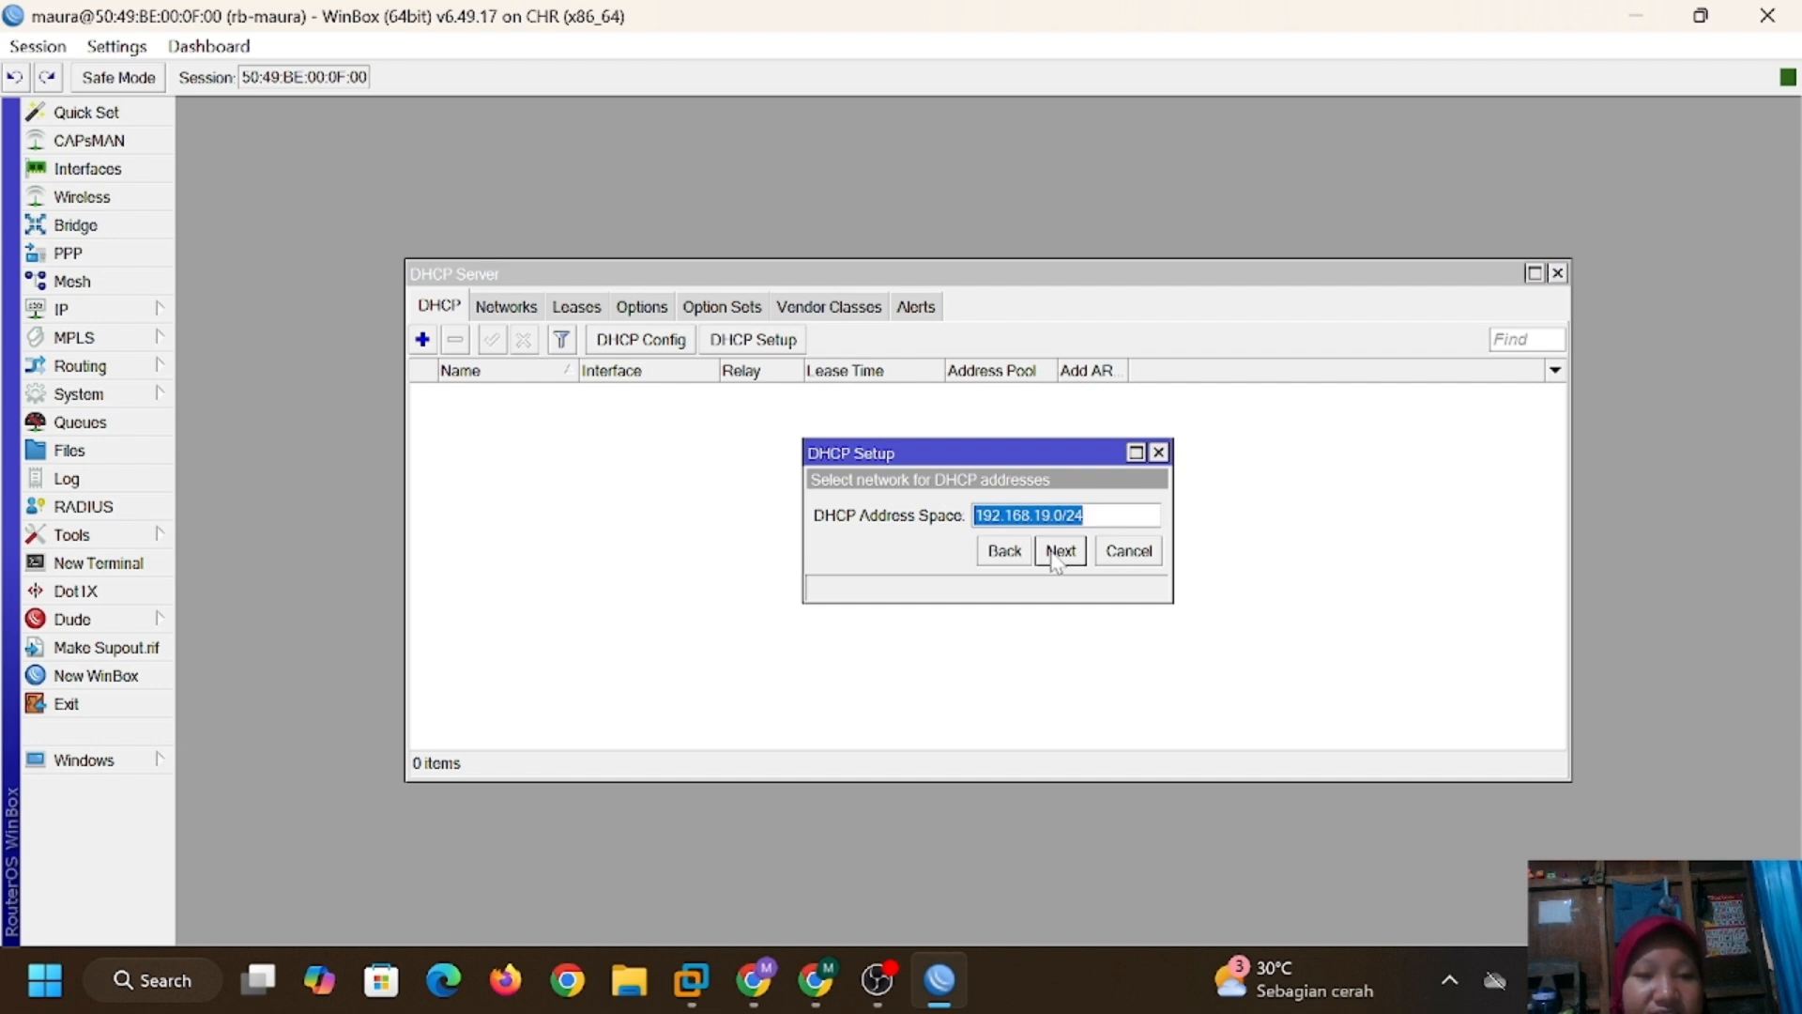
{"action": "left_click", "coordinate": [1060, 556]}
{"action": "left_click", "coordinate": [1061, 553]}
{"action": "left_click", "coordinate": [1060, 554]}
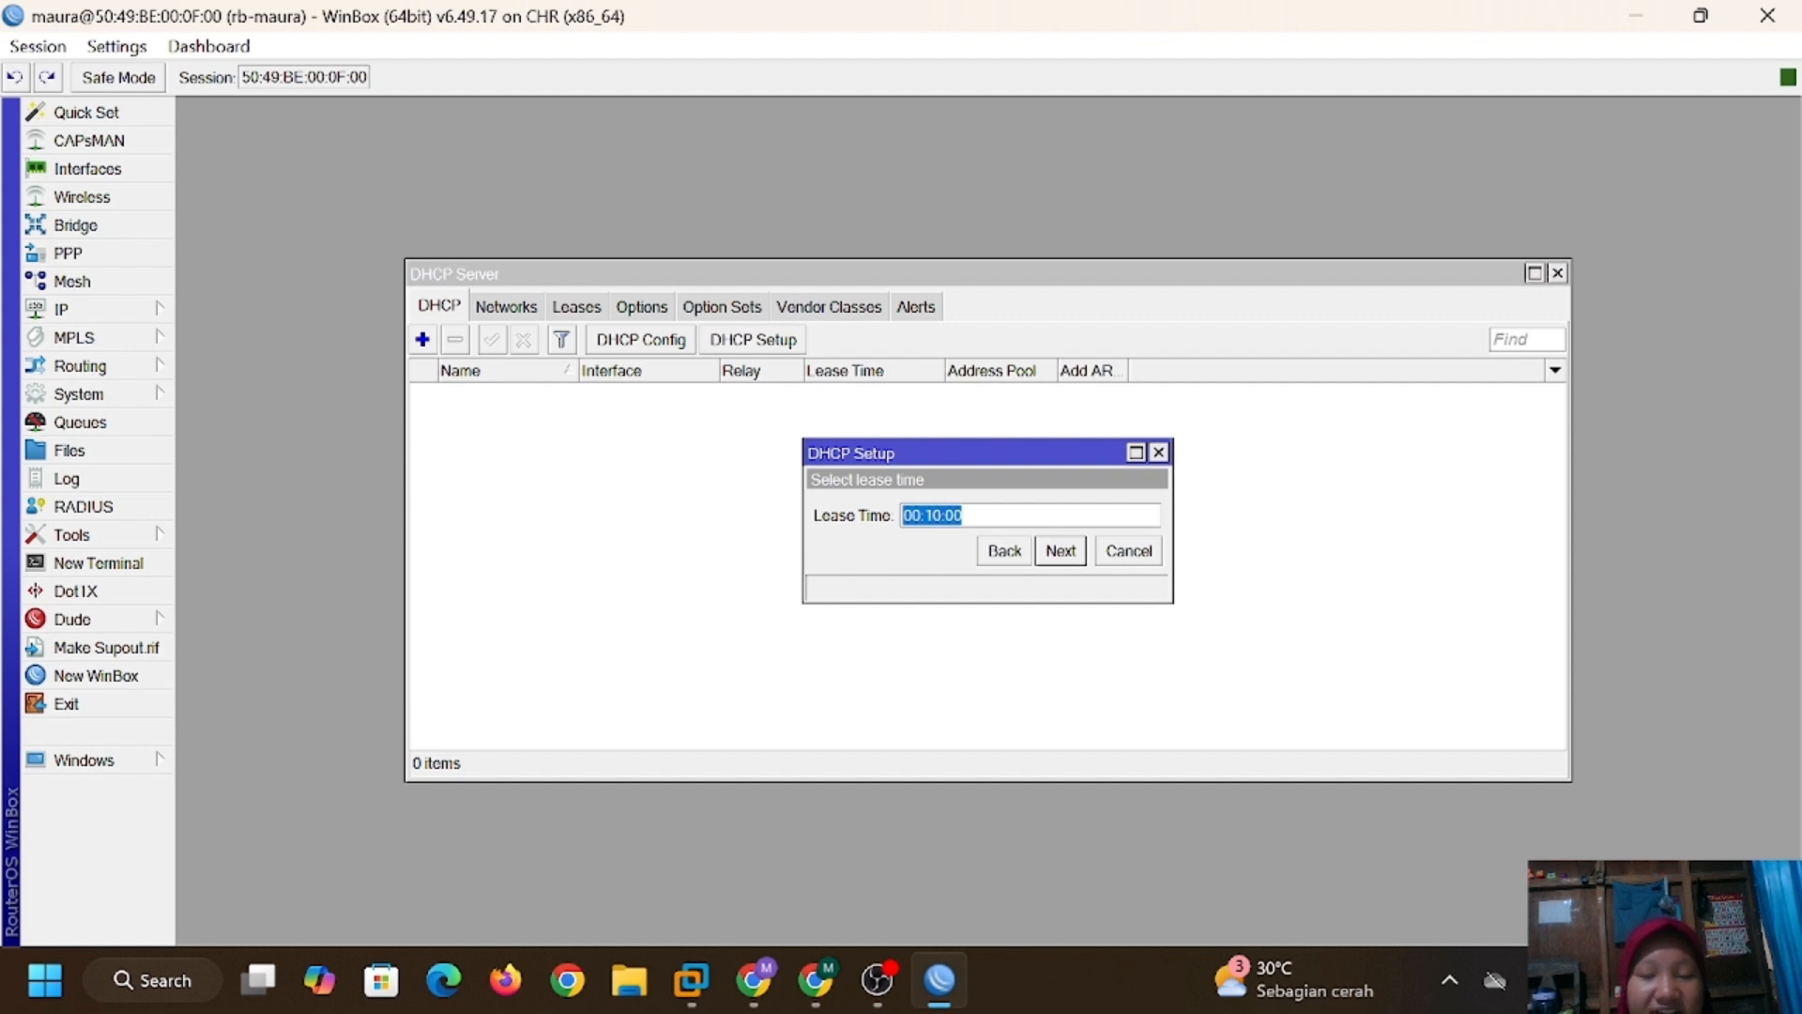
Set the DHCP lease time to 01:00:00 and complete the server setup.
{"action": "left_click", "coordinate": [933, 515]}
{"action": "key", "text": "BackSpace"}
{"action": "type", "text": "00.00"}
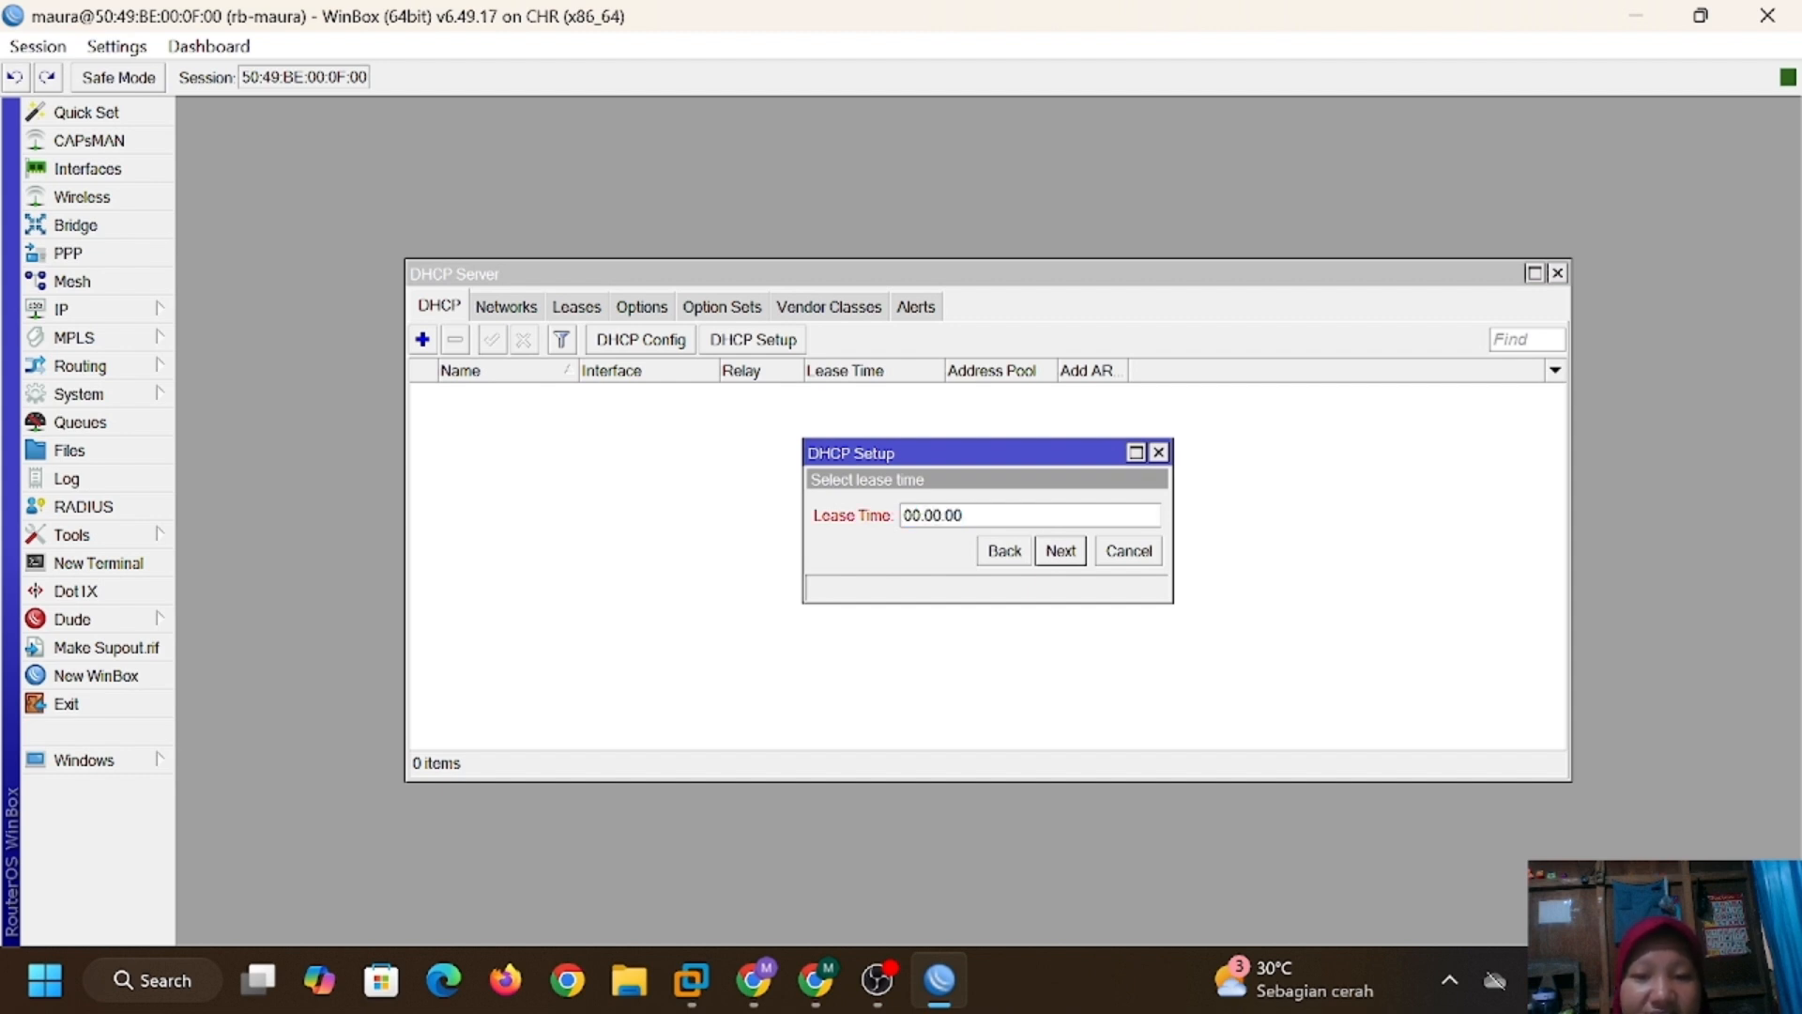
{"action": "key", "text": "BackSpace"}
{"action": "type", "text": "1"}
{"action": "left_click", "coordinate": [1061, 551]}
{"action": "left_click", "coordinate": [994, 510]}
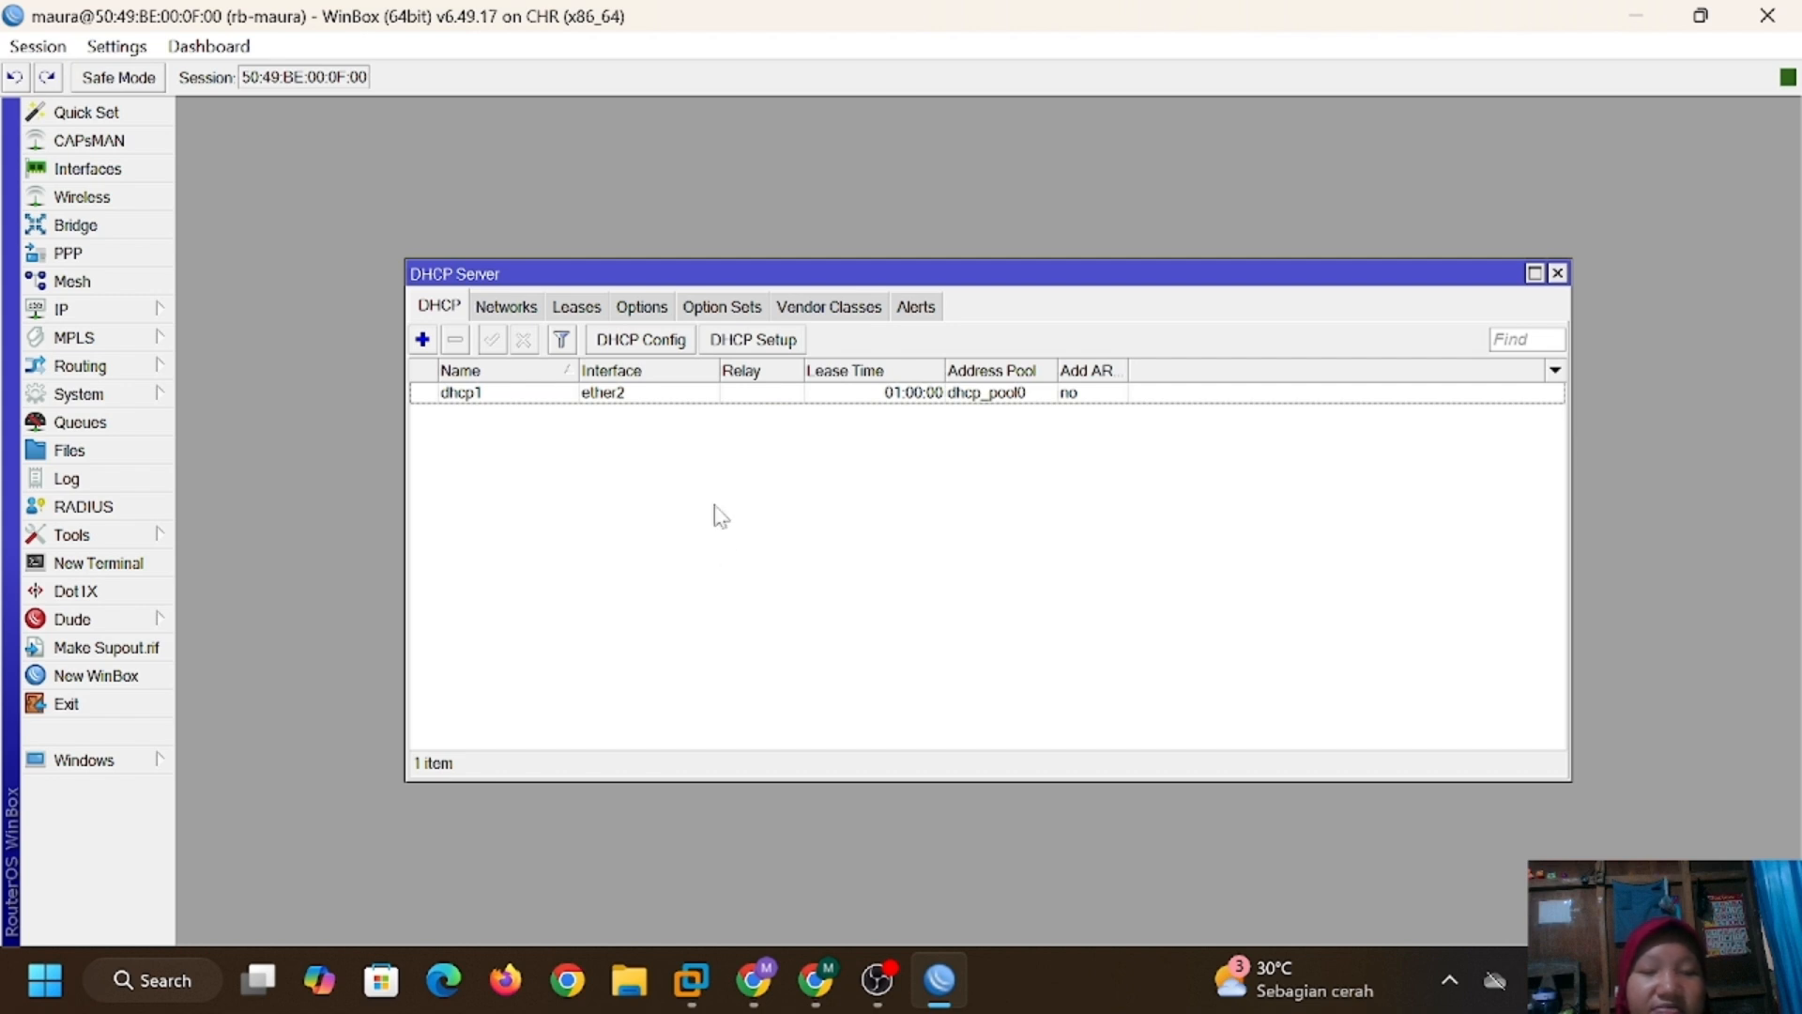
Switch to the PNETLab topology, open the VPC2 console, show its IP settings and request an address with ip dhcp.
{"action": "key", "text": "alt+Tab"}
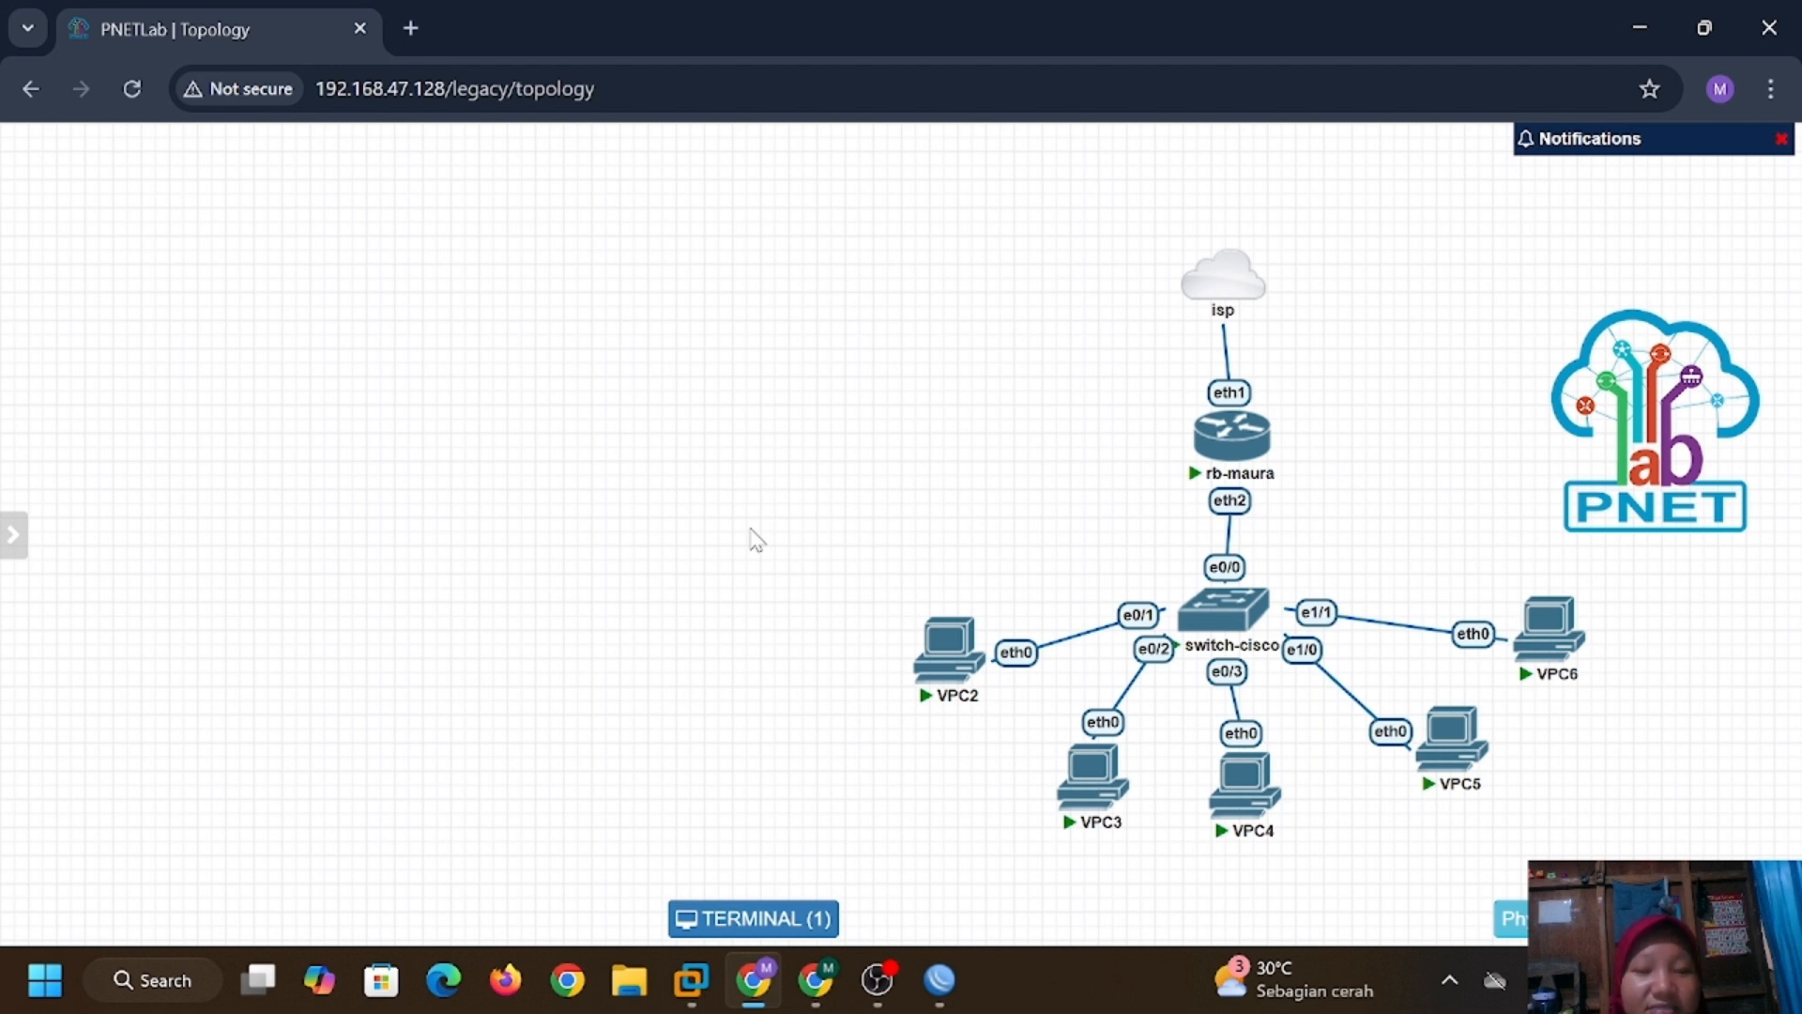
{"action": "left_click", "coordinate": [946, 646]}
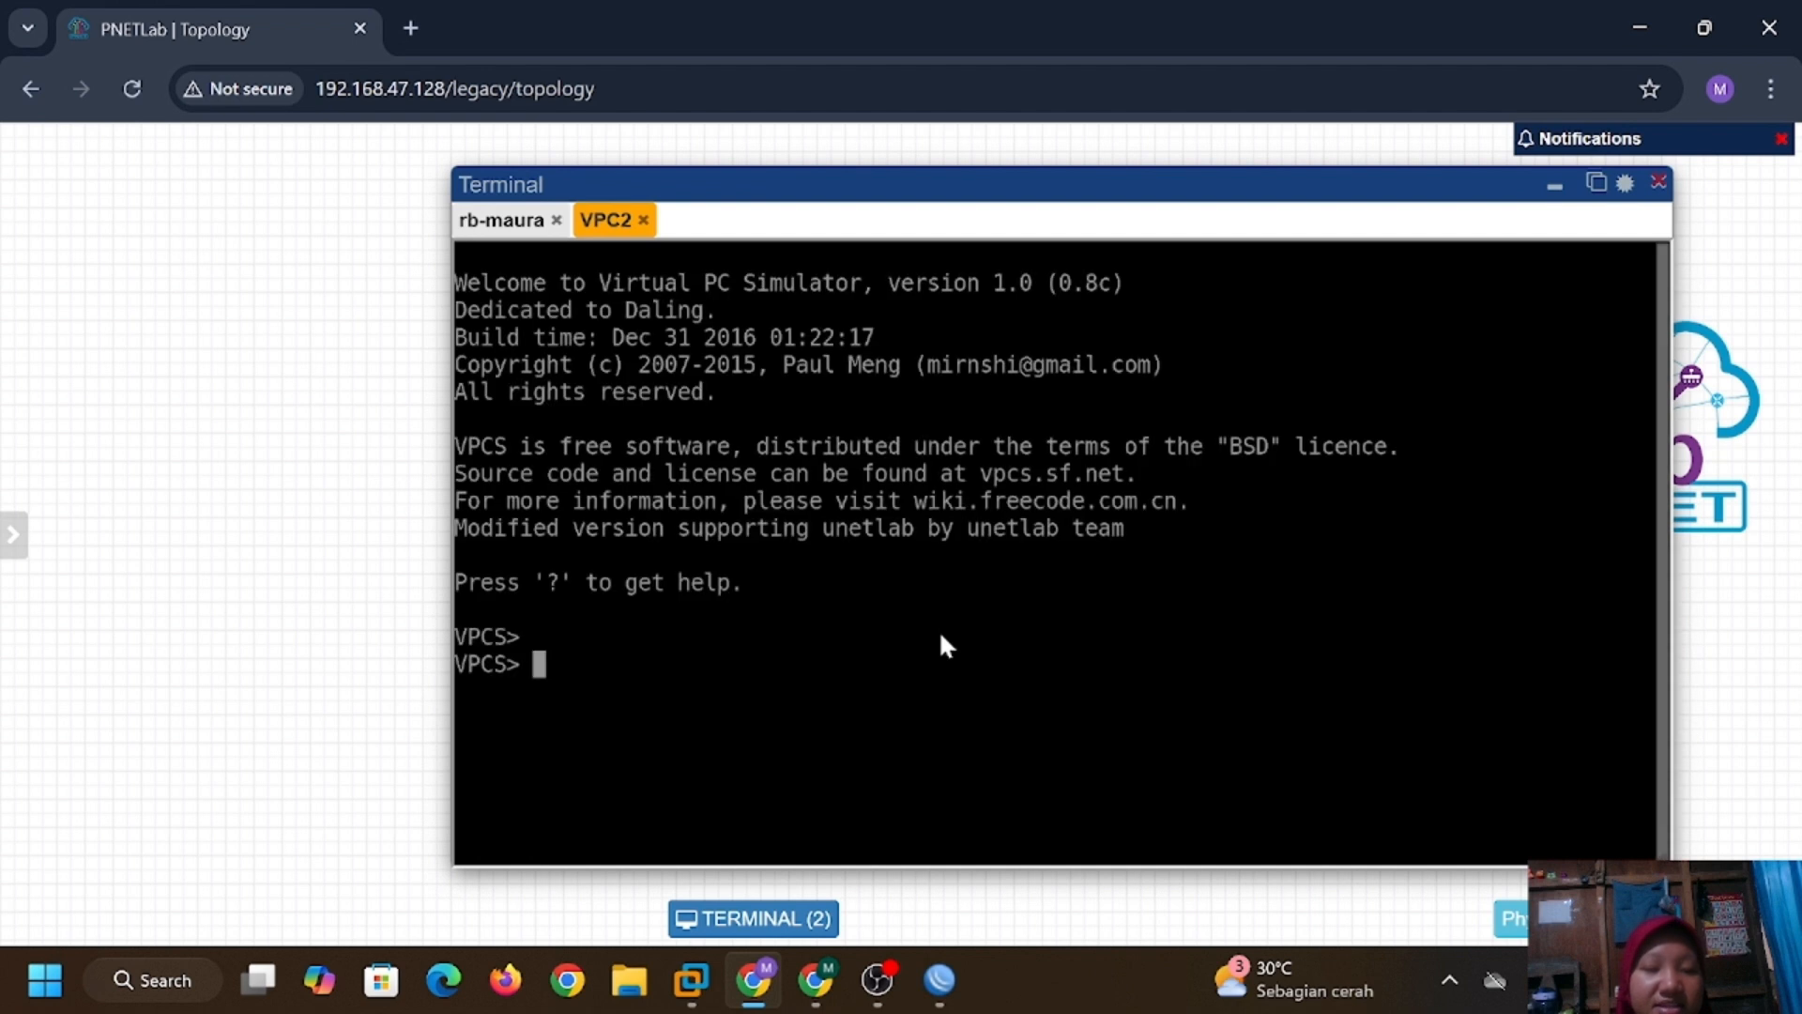
{"action": "type", "text": "show ip"}
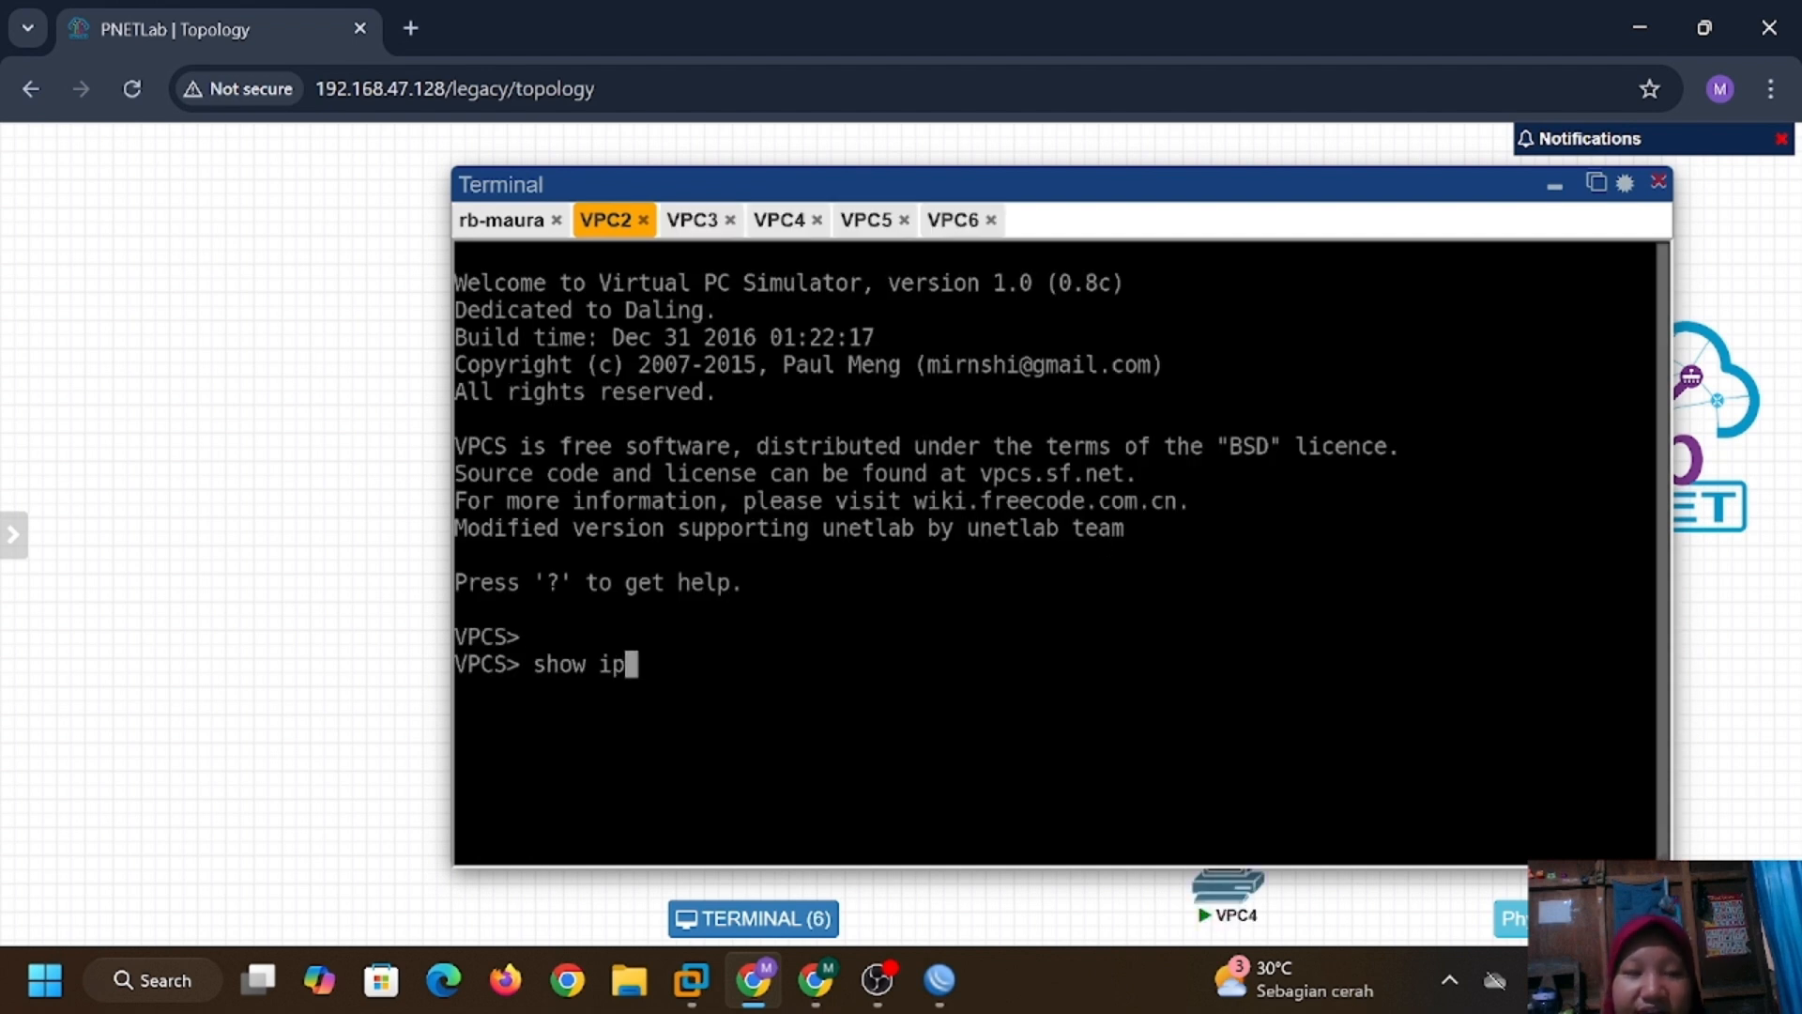
{"action": "key", "text": "Return"}
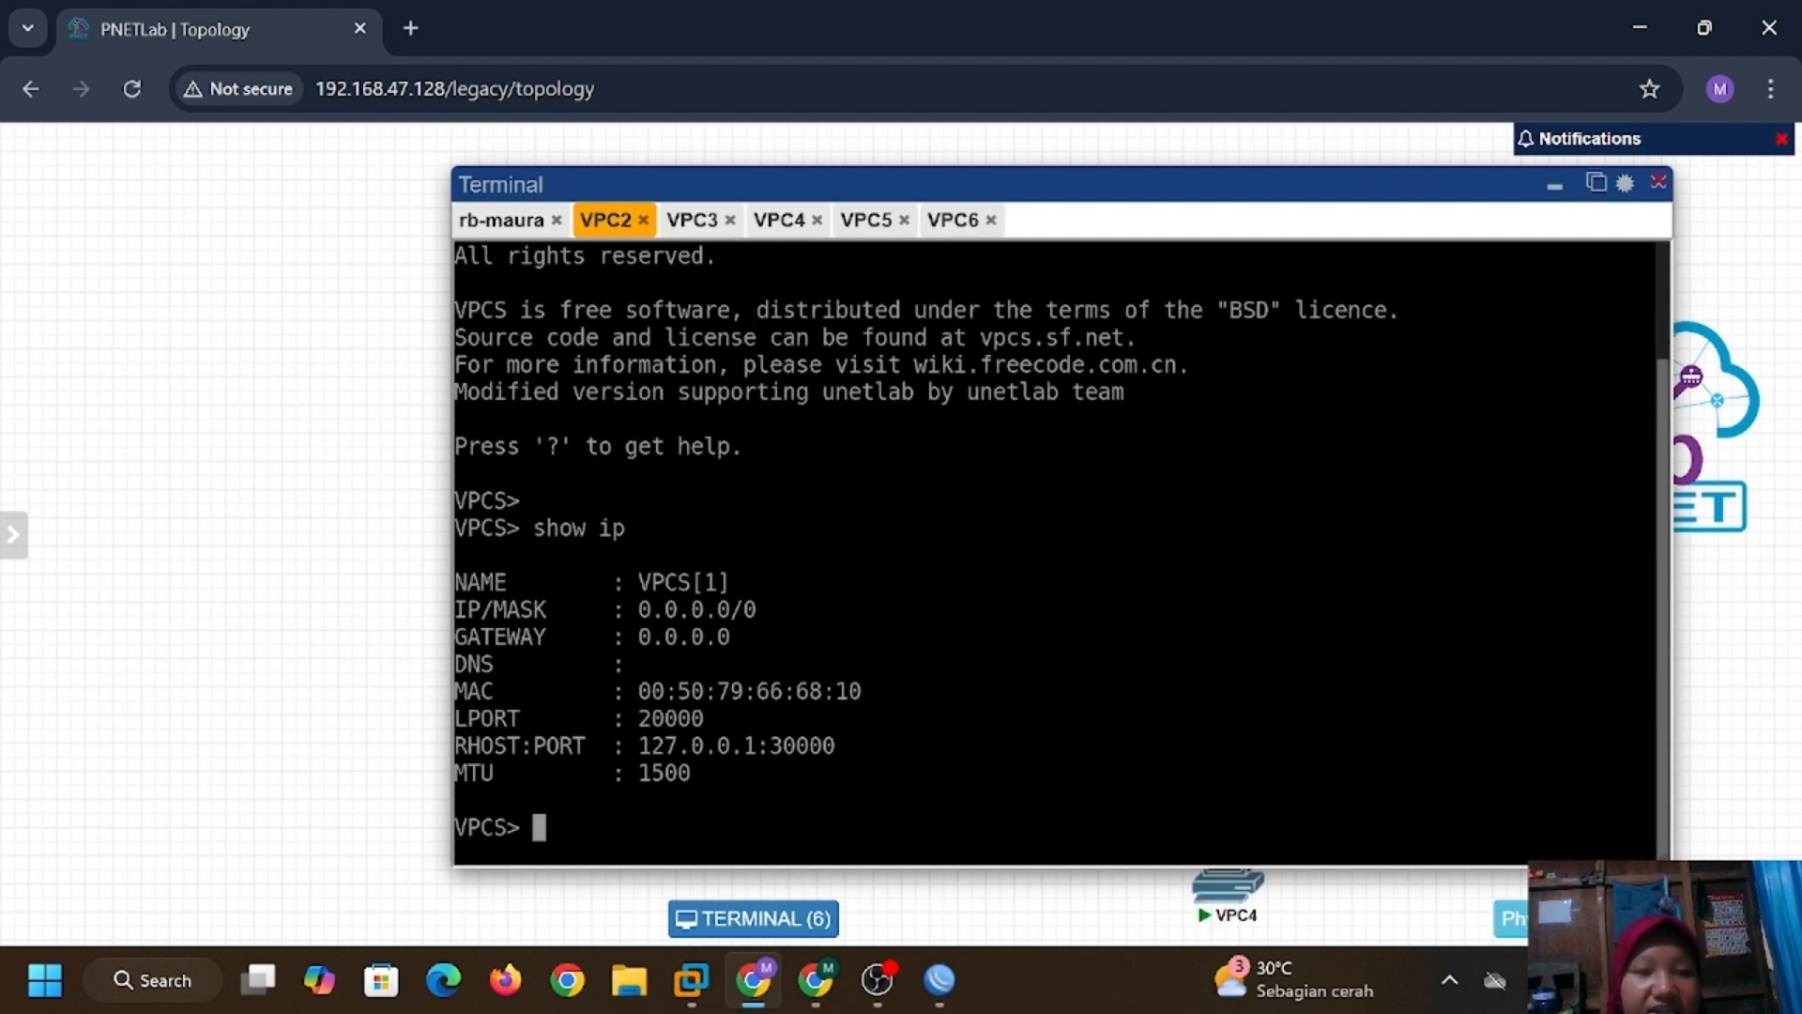
{"action": "type", "text": "ip dhcp"}
{"action": "key", "text": "Return"}
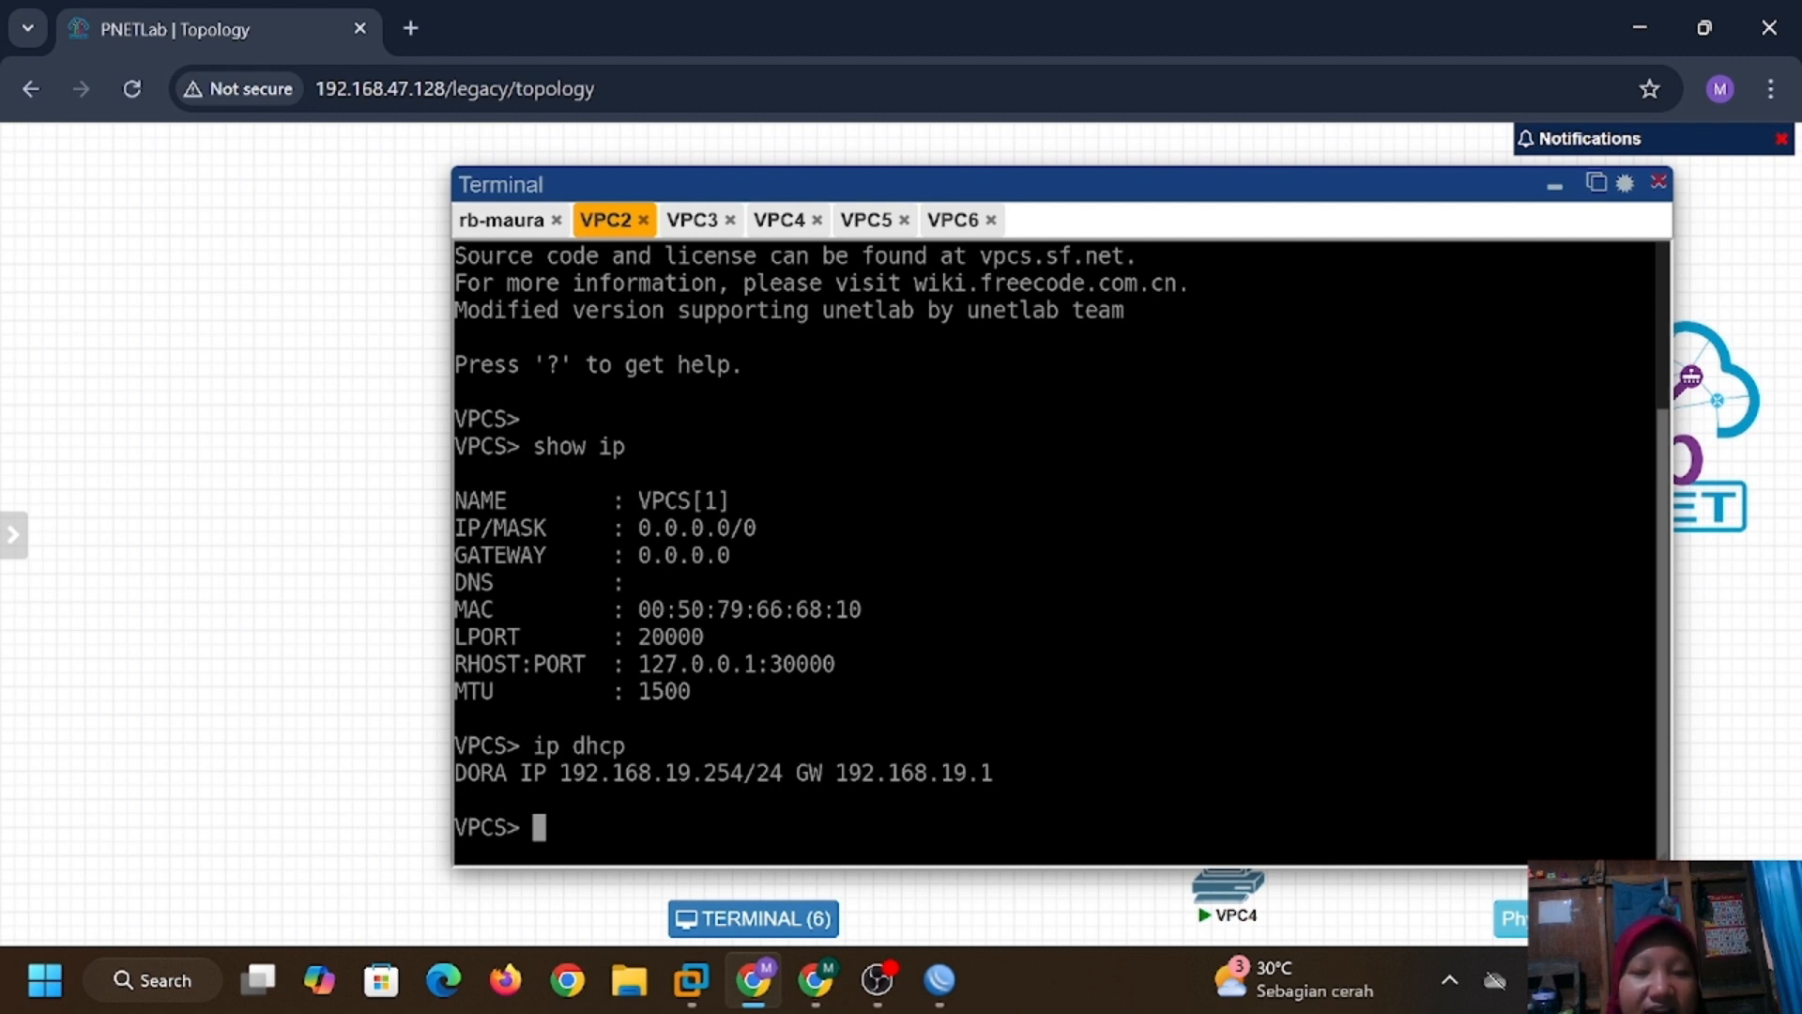
Request addresses with ip dhcp on VPC3, VPC4, VPC5 and VPC6, and ping google.com from VPC6.
{"action": "left_click", "coordinate": [692, 220]}
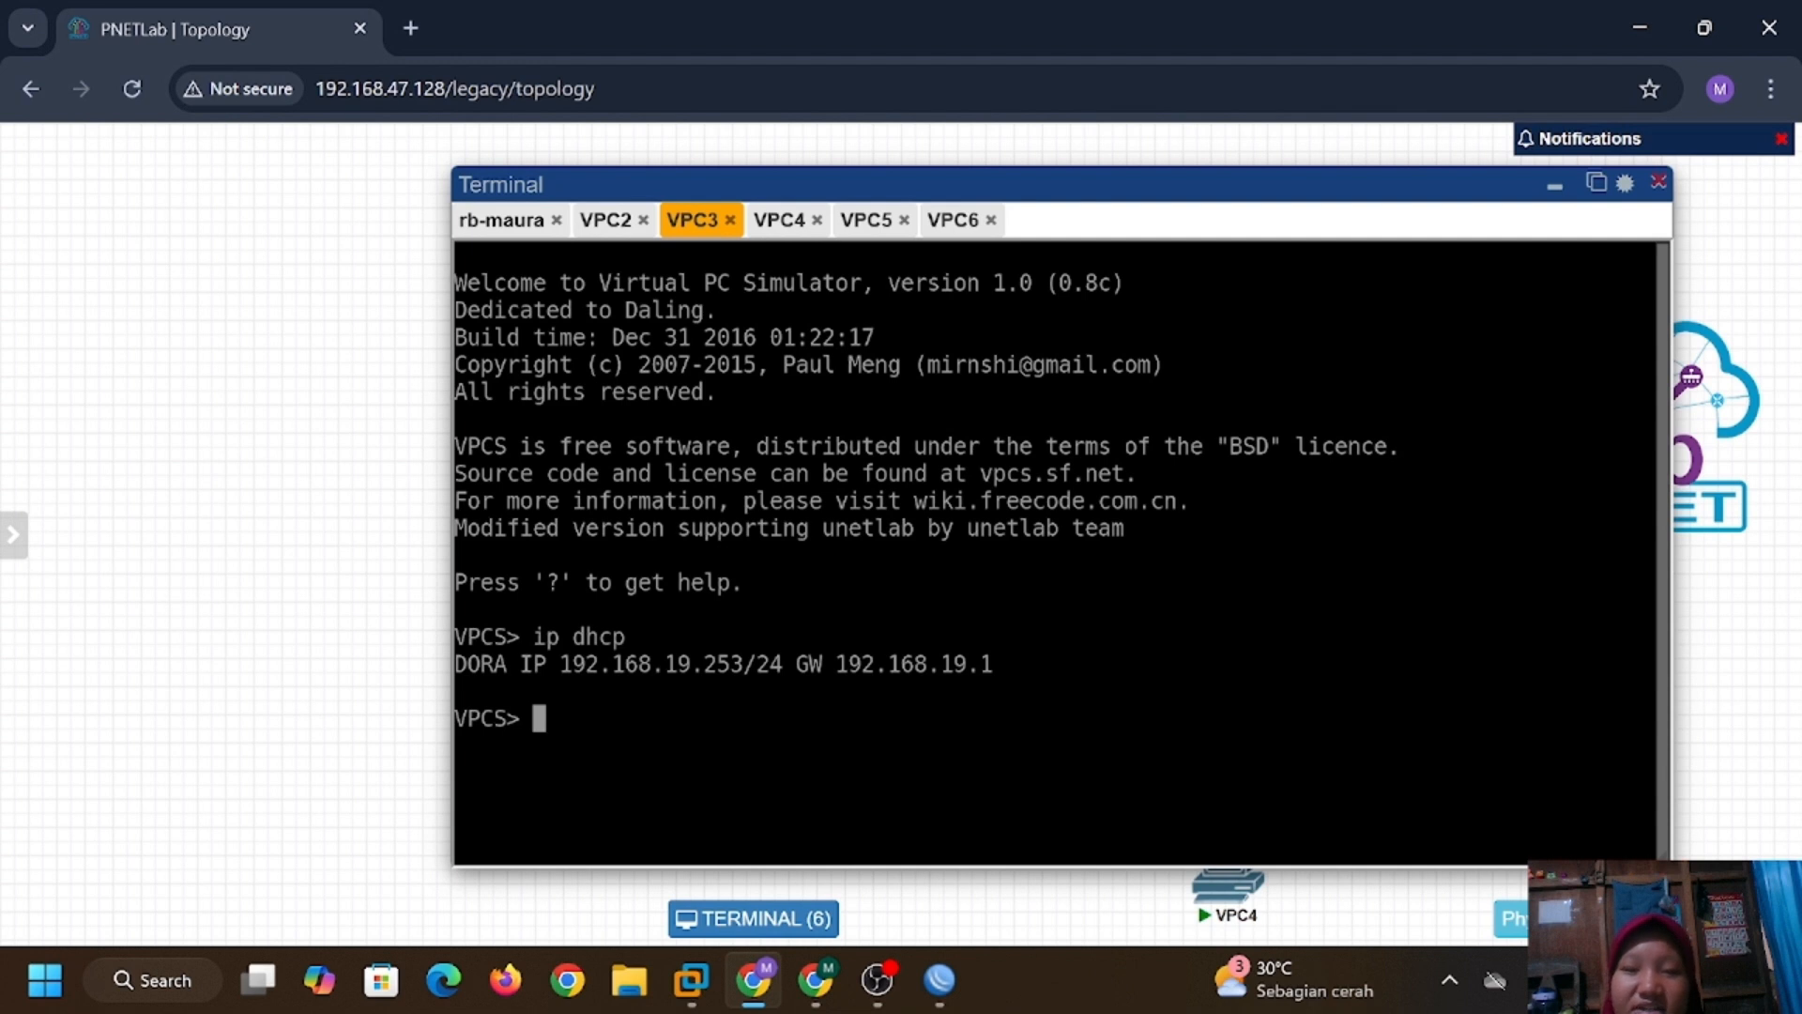
{"action": "left_click", "coordinate": [779, 219]}
{"action": "left_click", "coordinate": [866, 219]}
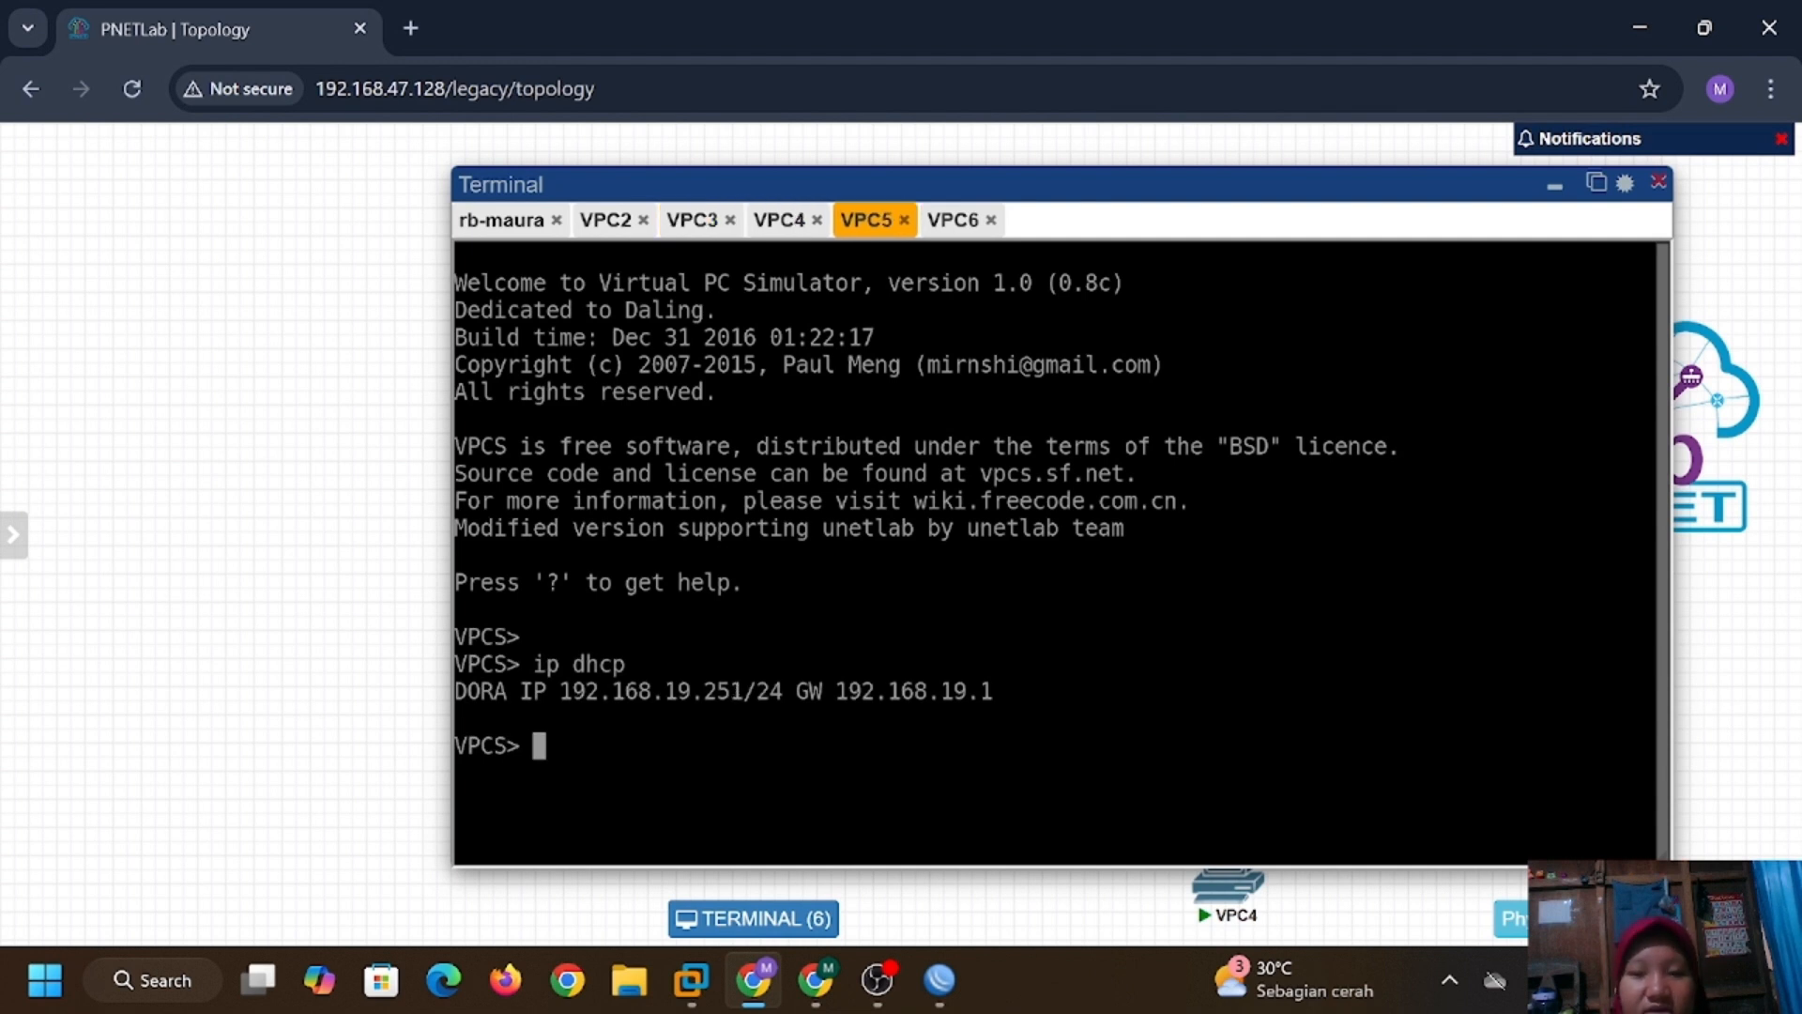
{"action": "left_click", "coordinate": [953, 220]}
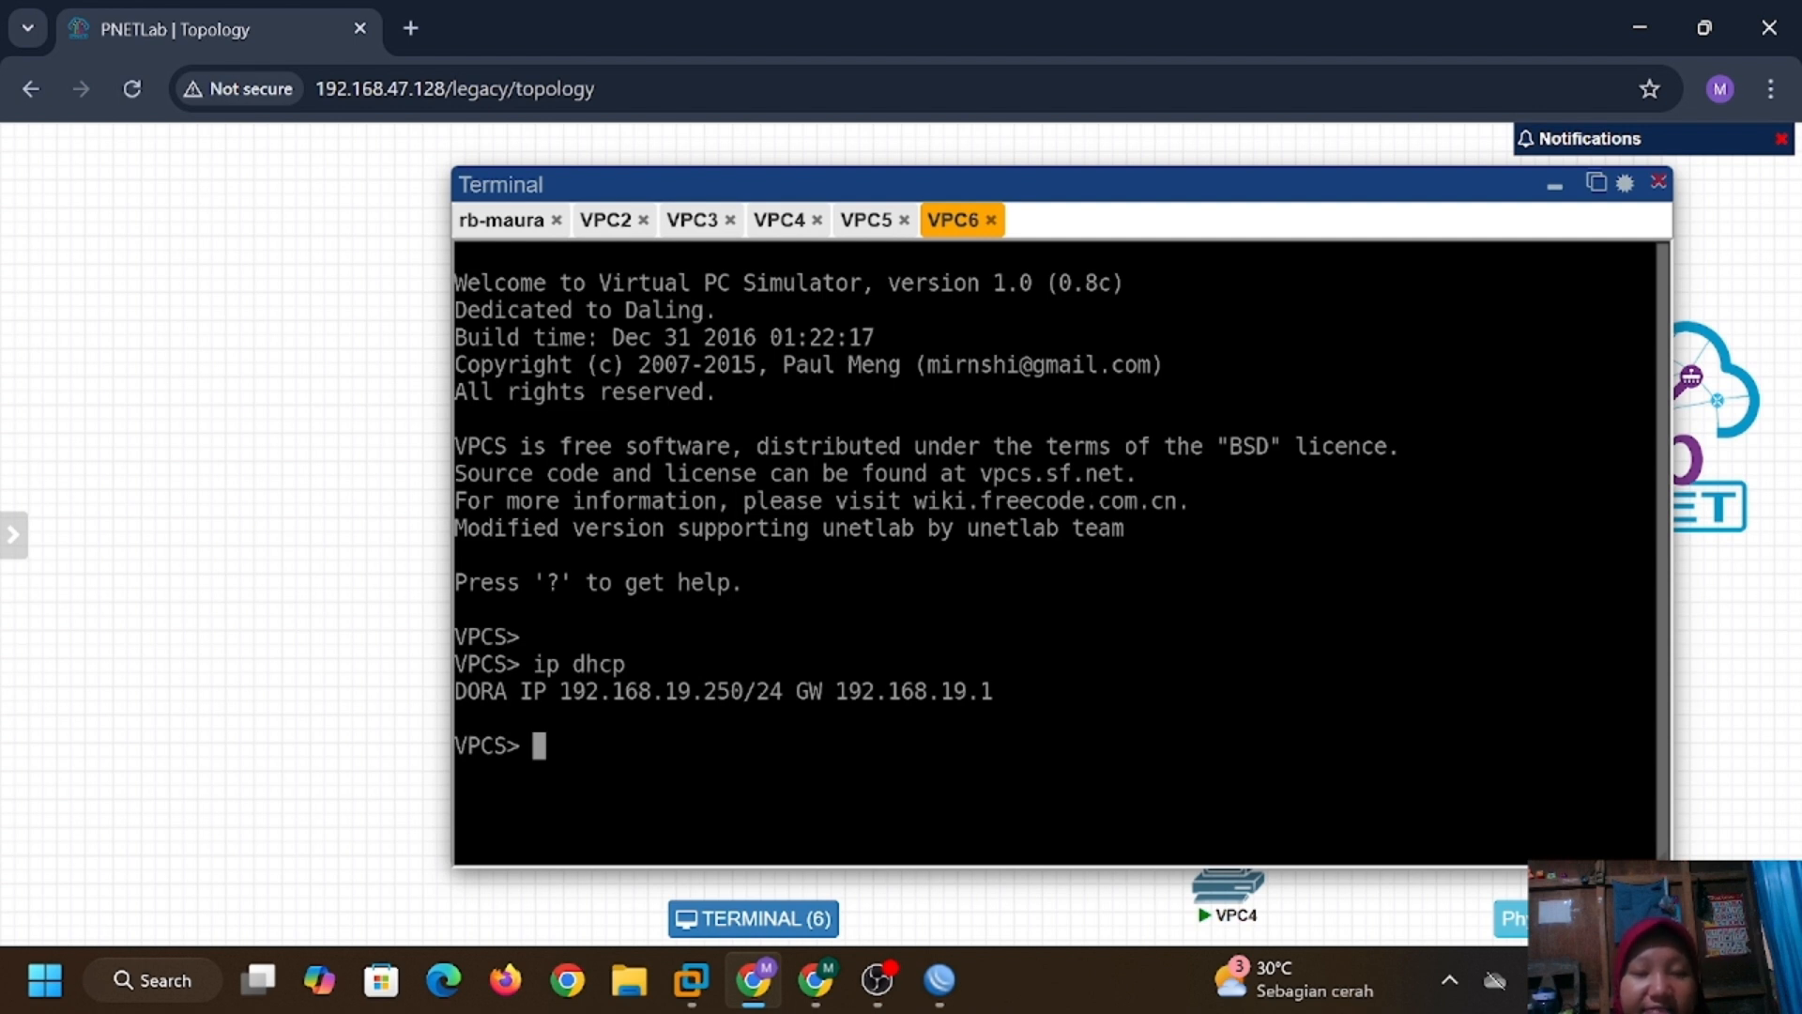
{"action": "type", "text": "ping google.com"}
{"action": "key", "text": "Return"}
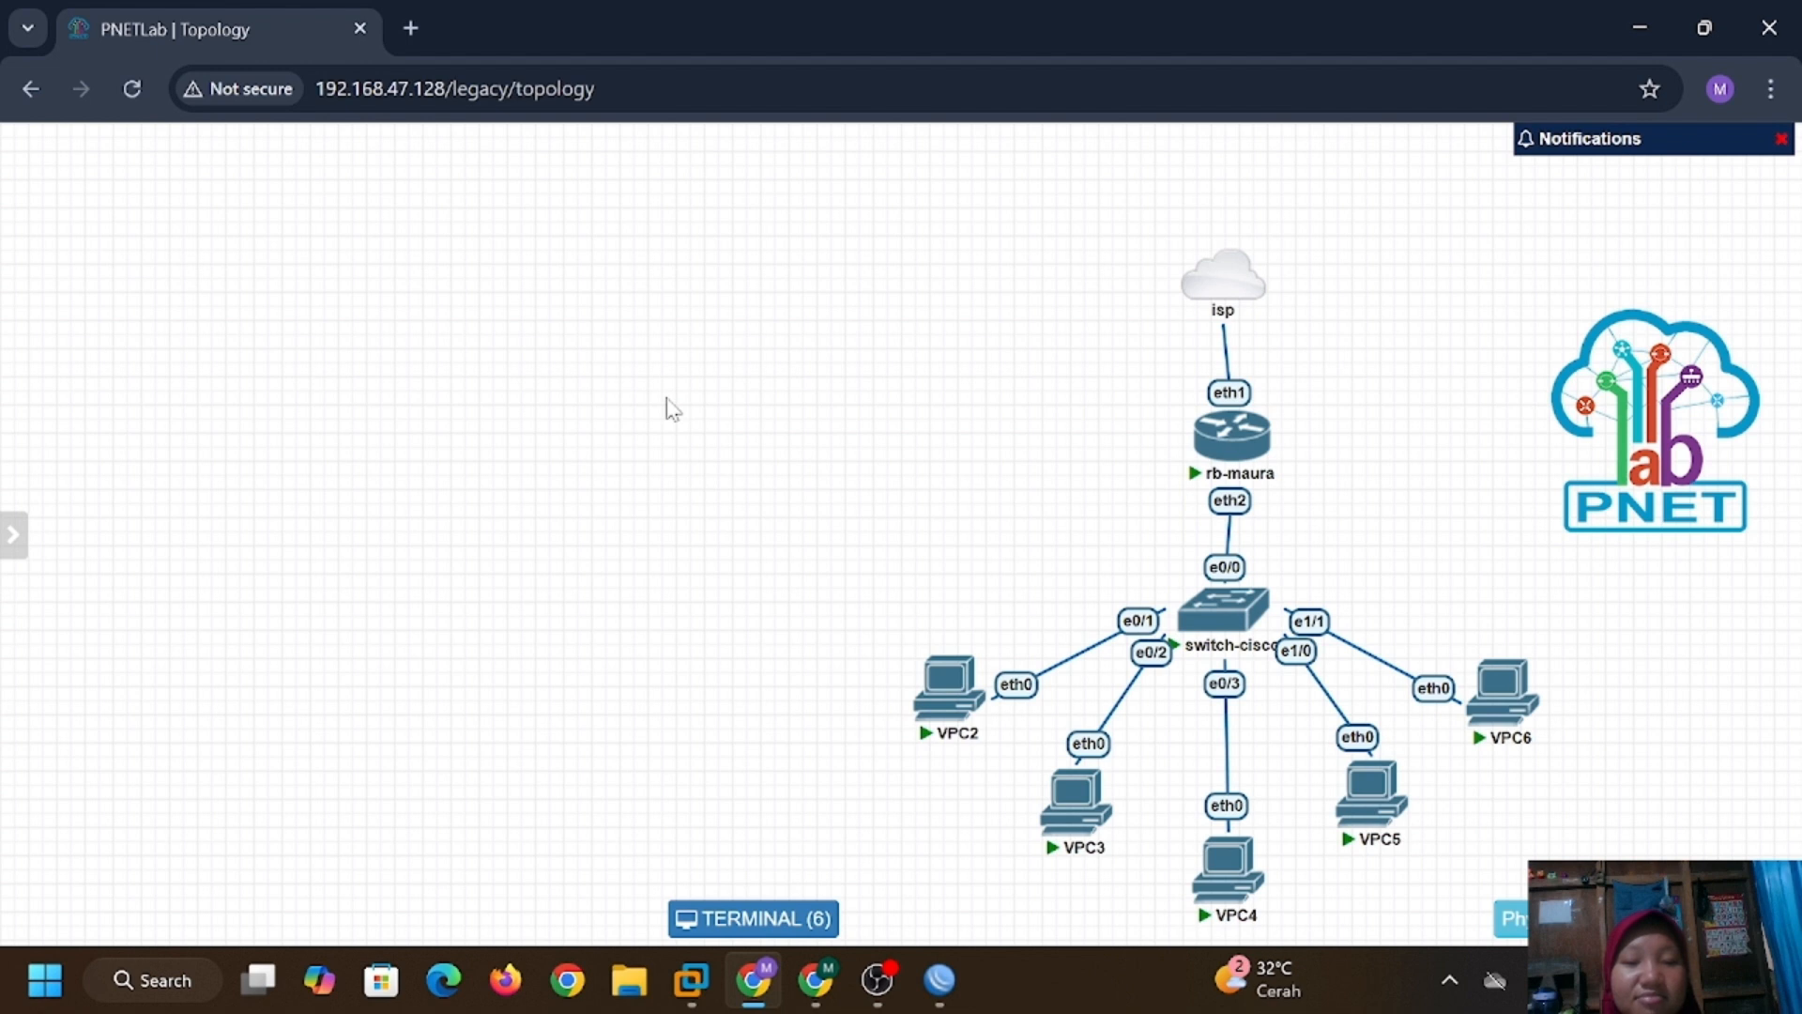
Switch to WinBox and add a firewall NAT rule with chain srcnat, out interface ether1 and action masquerade.
{"action": "key", "text": "alt+Tab"}
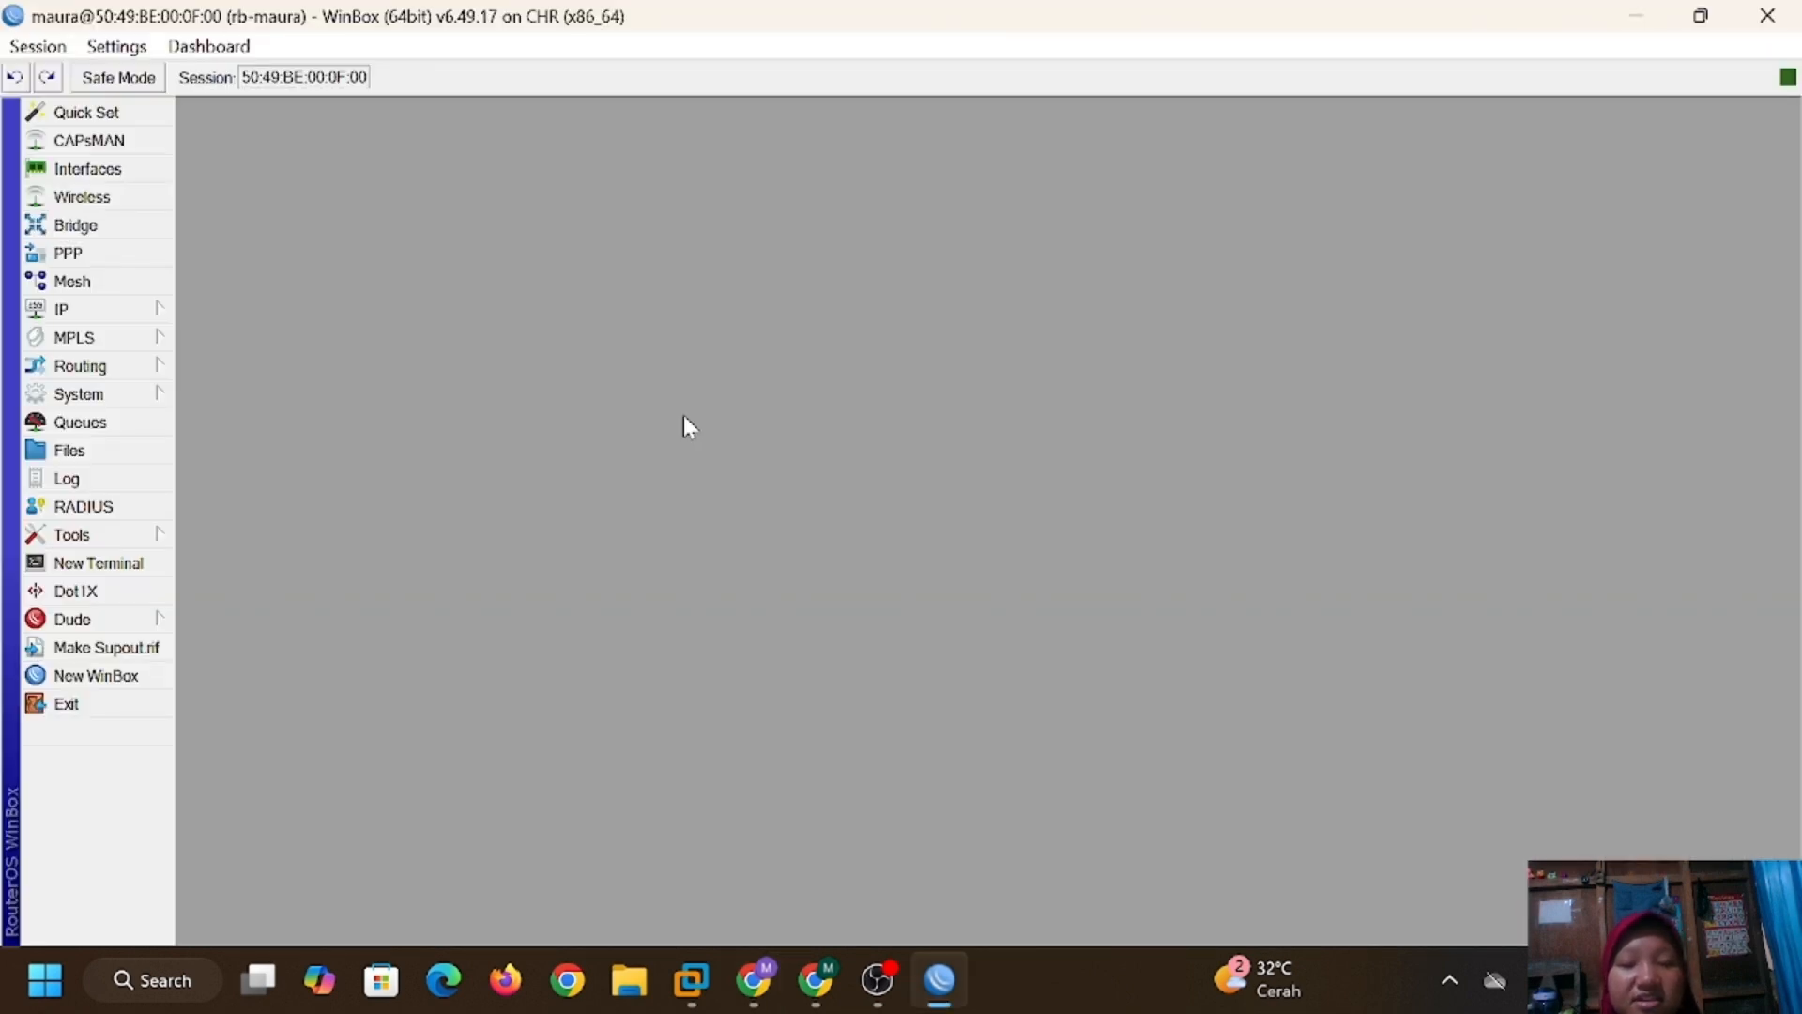
{"action": "left_click", "coordinate": [143, 314]}
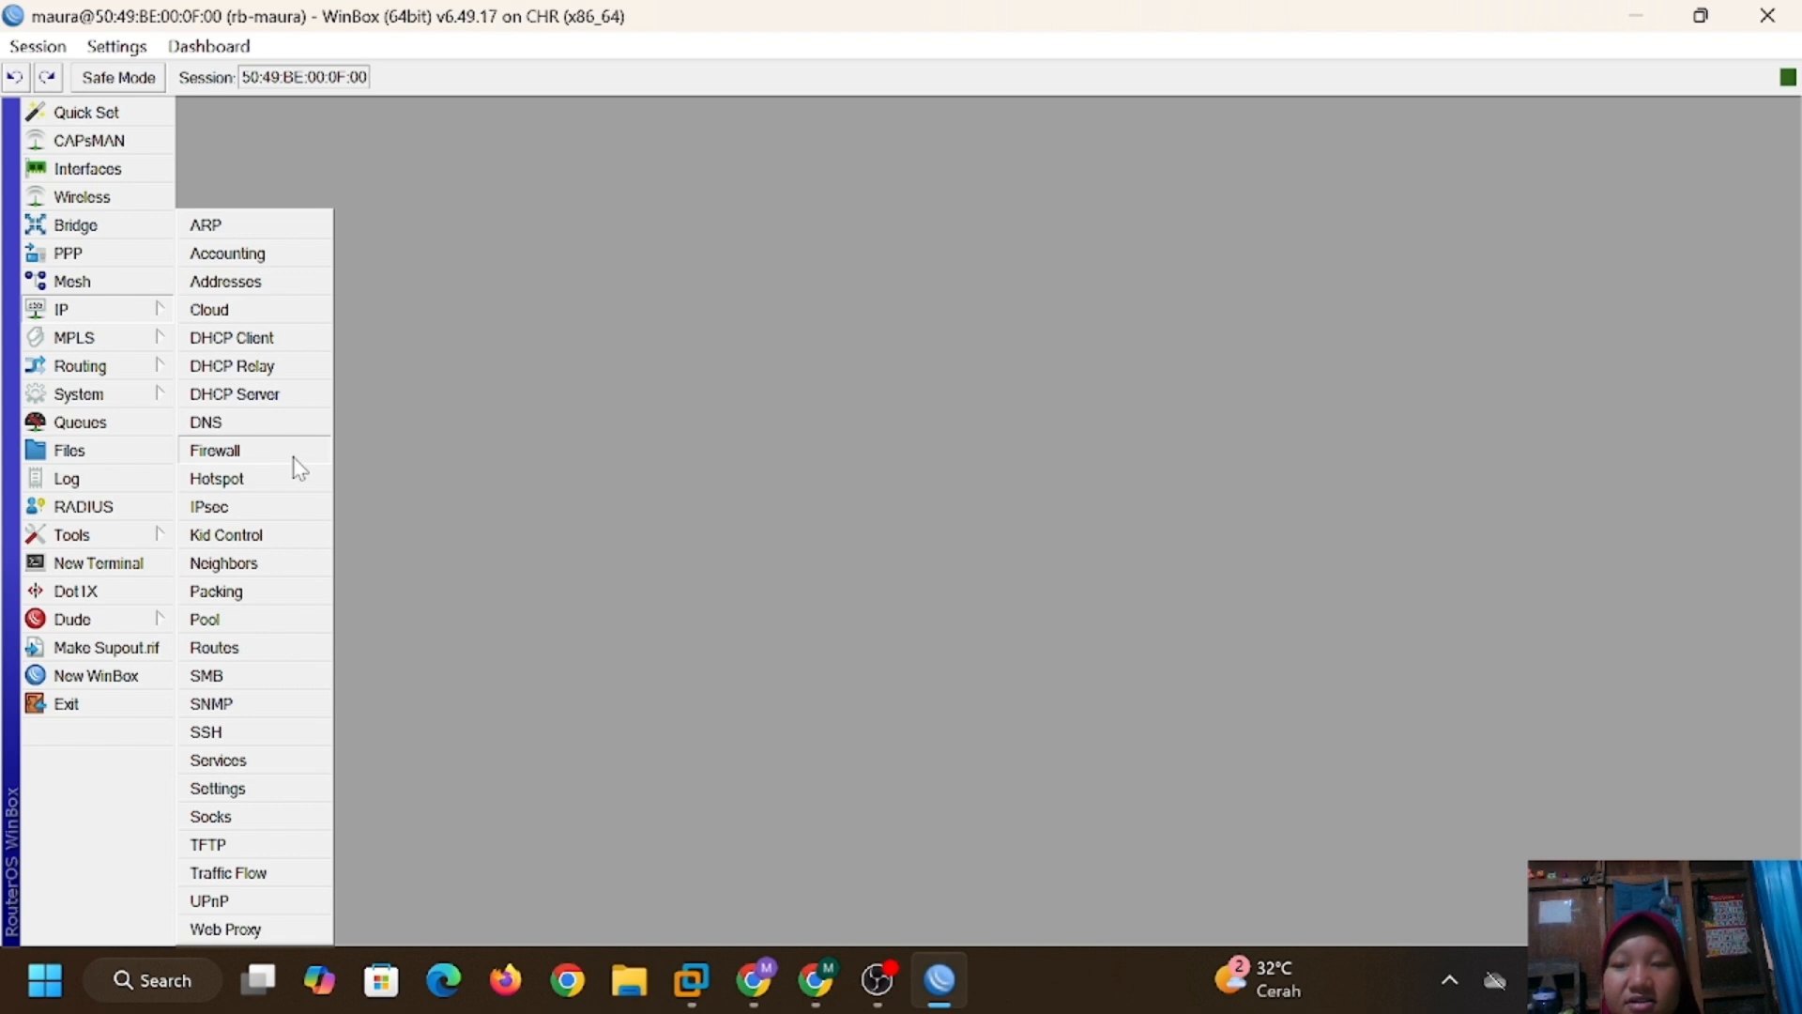
{"action": "left_click", "coordinate": [294, 457]}
{"action": "left_click", "coordinate": [368, 340]}
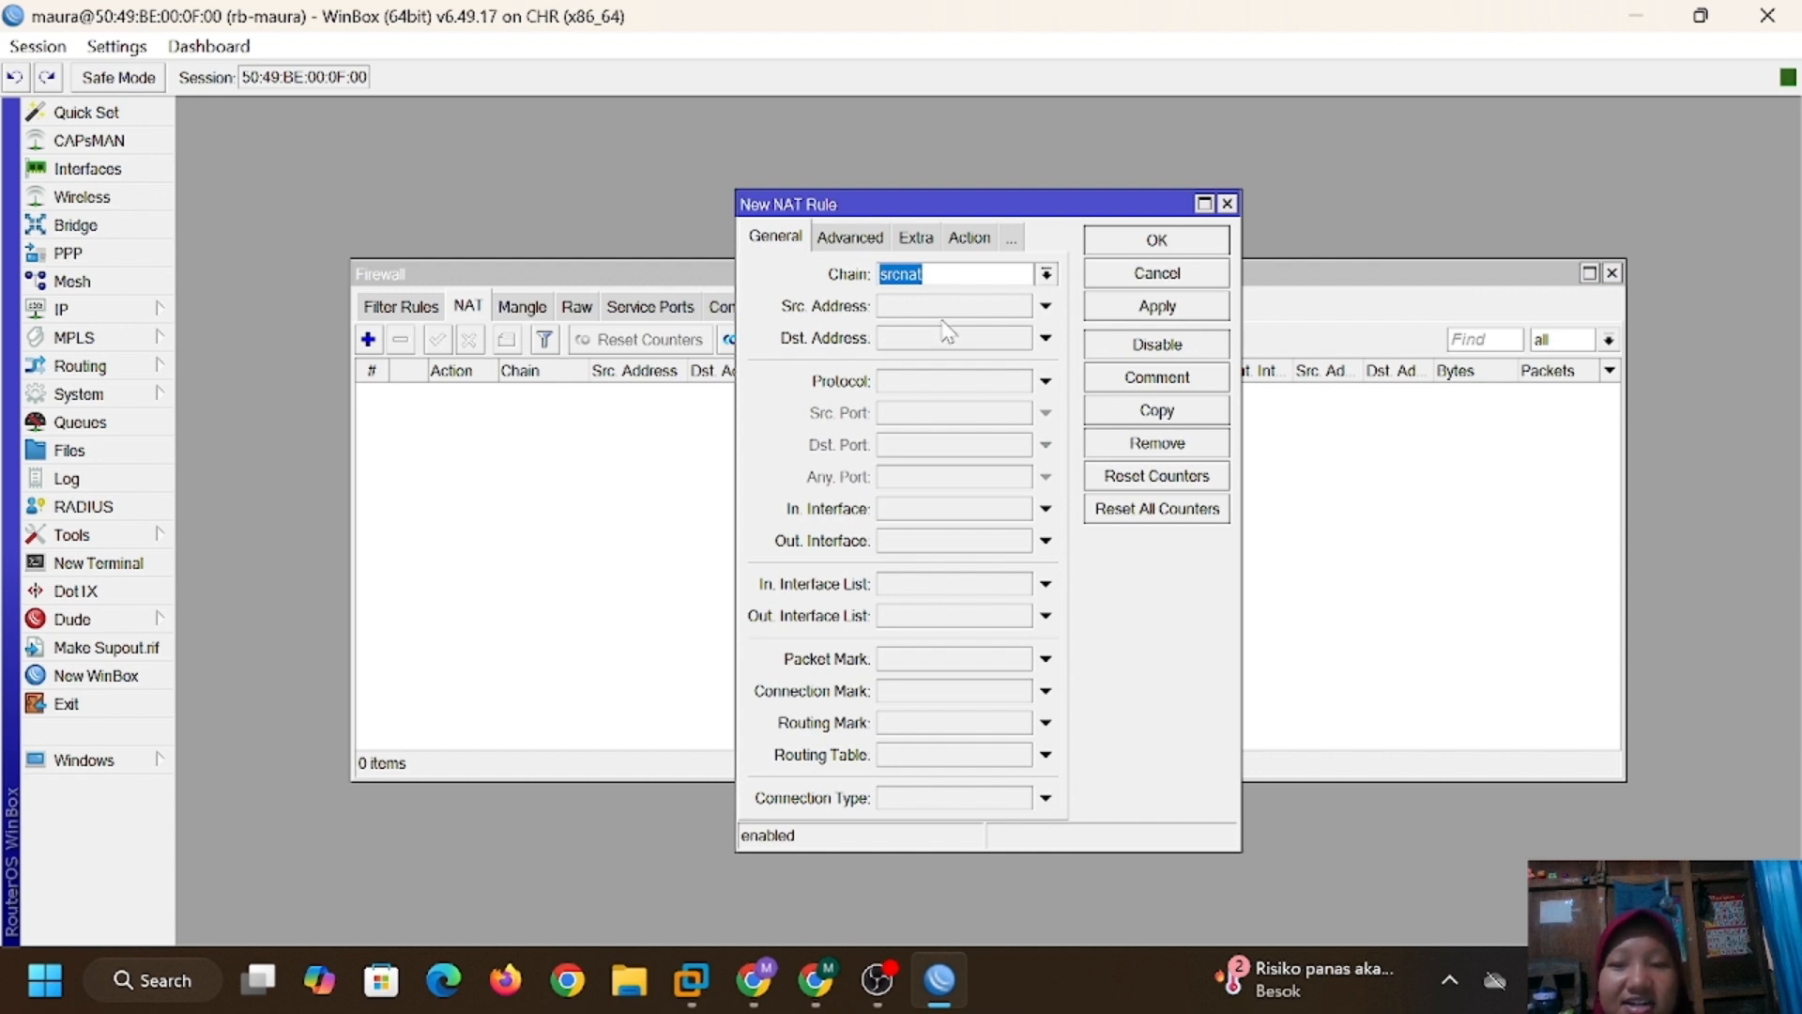
{"action": "left_click", "coordinate": [993, 543]}
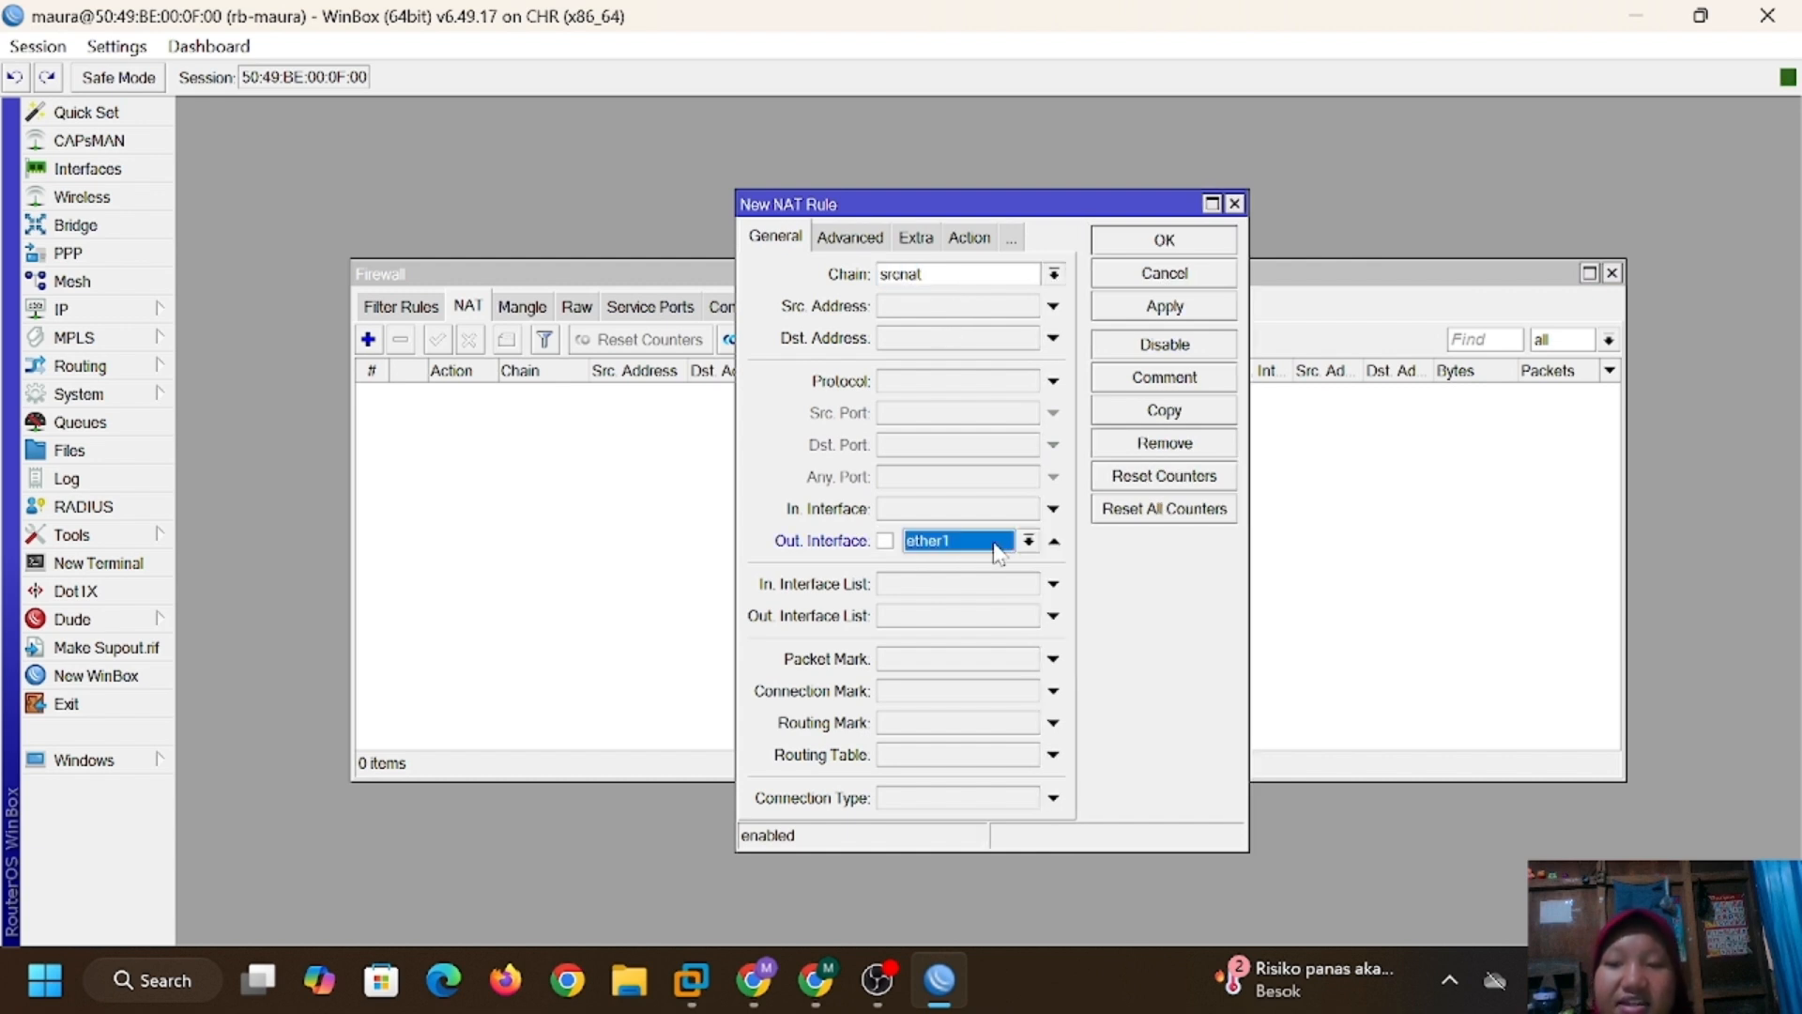
{"action": "left_click", "coordinate": [968, 238]}
{"action": "left_click", "coordinate": [929, 274]}
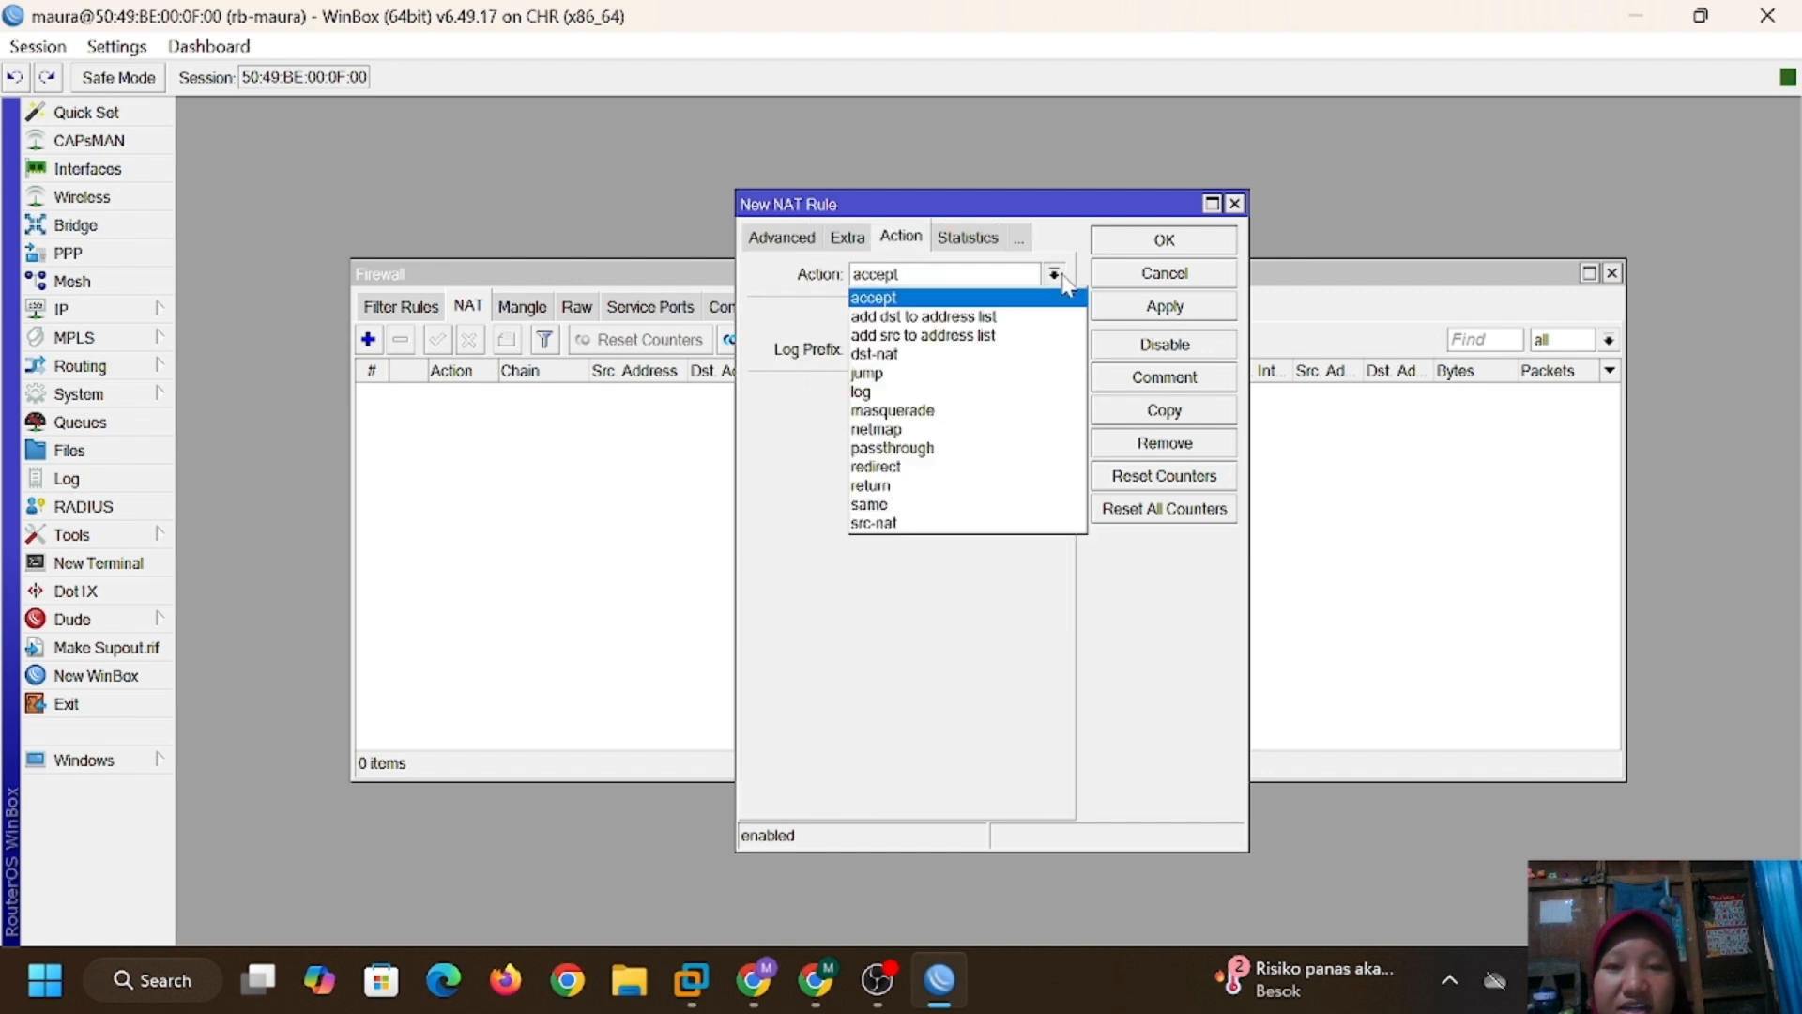
{"action": "left_click", "coordinate": [929, 411]}
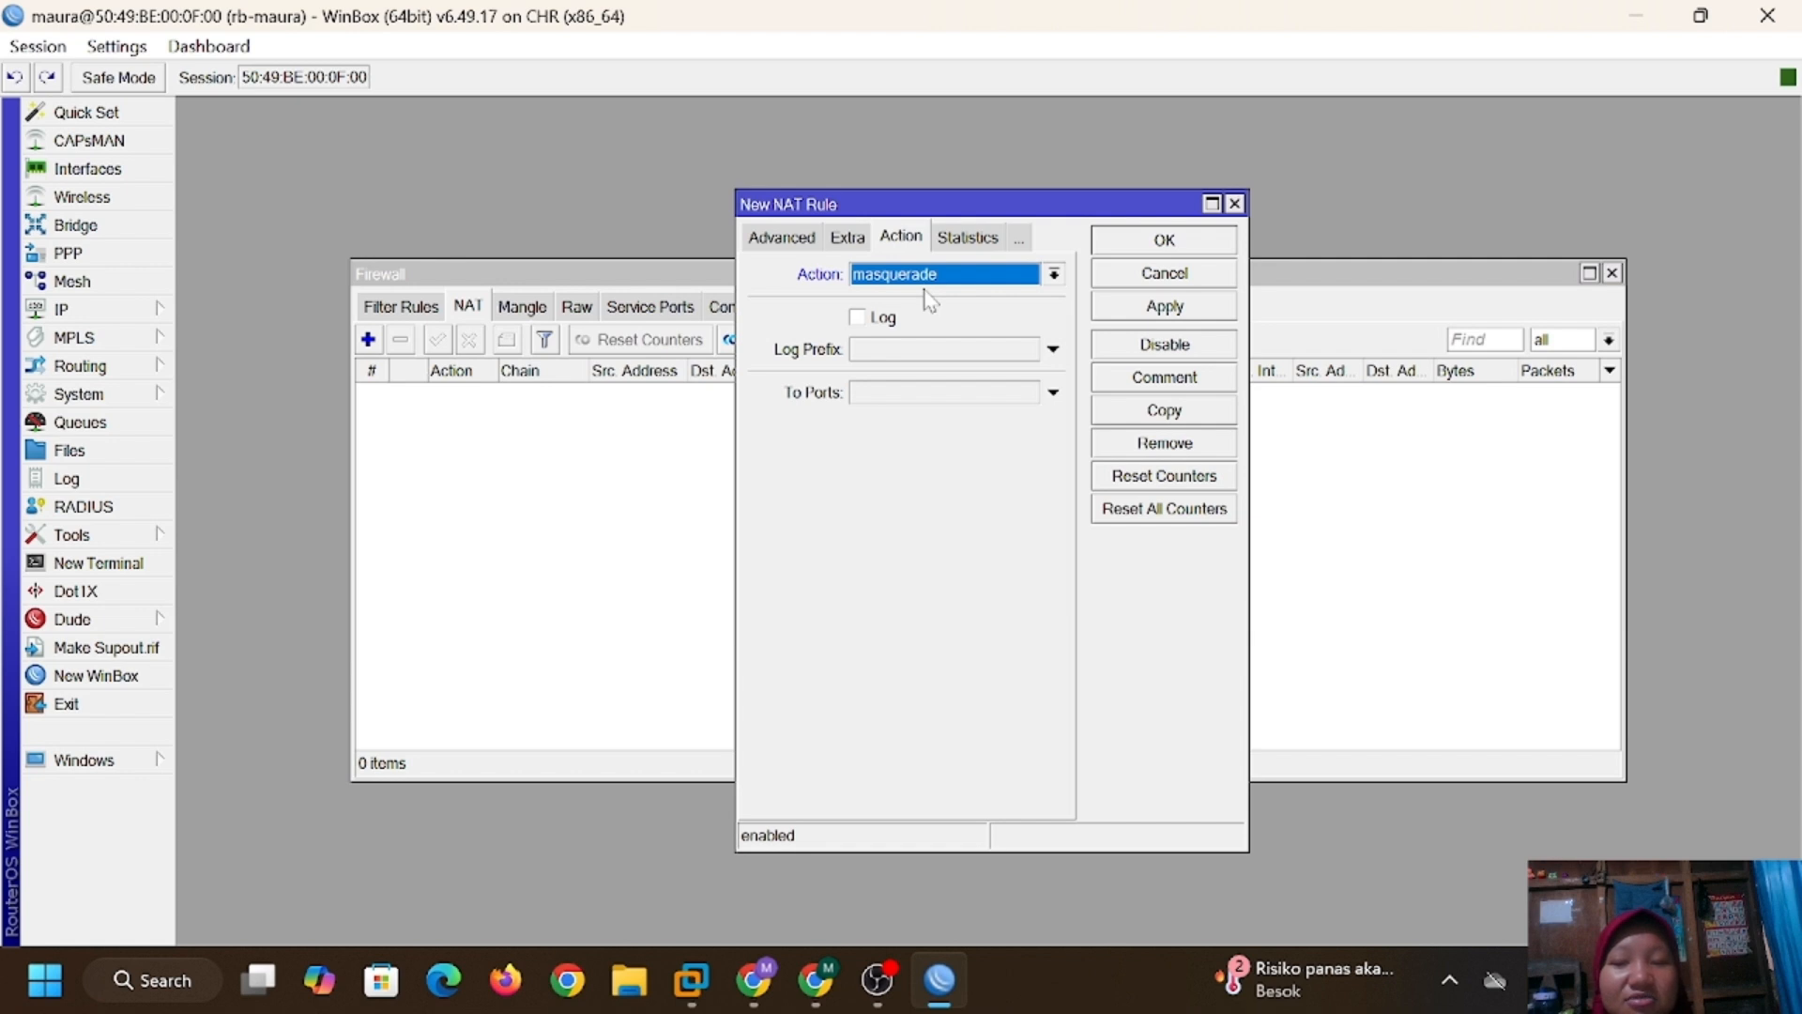
{"action": "left_click", "coordinate": [1164, 310]}
{"action": "left_click", "coordinate": [1179, 235]}
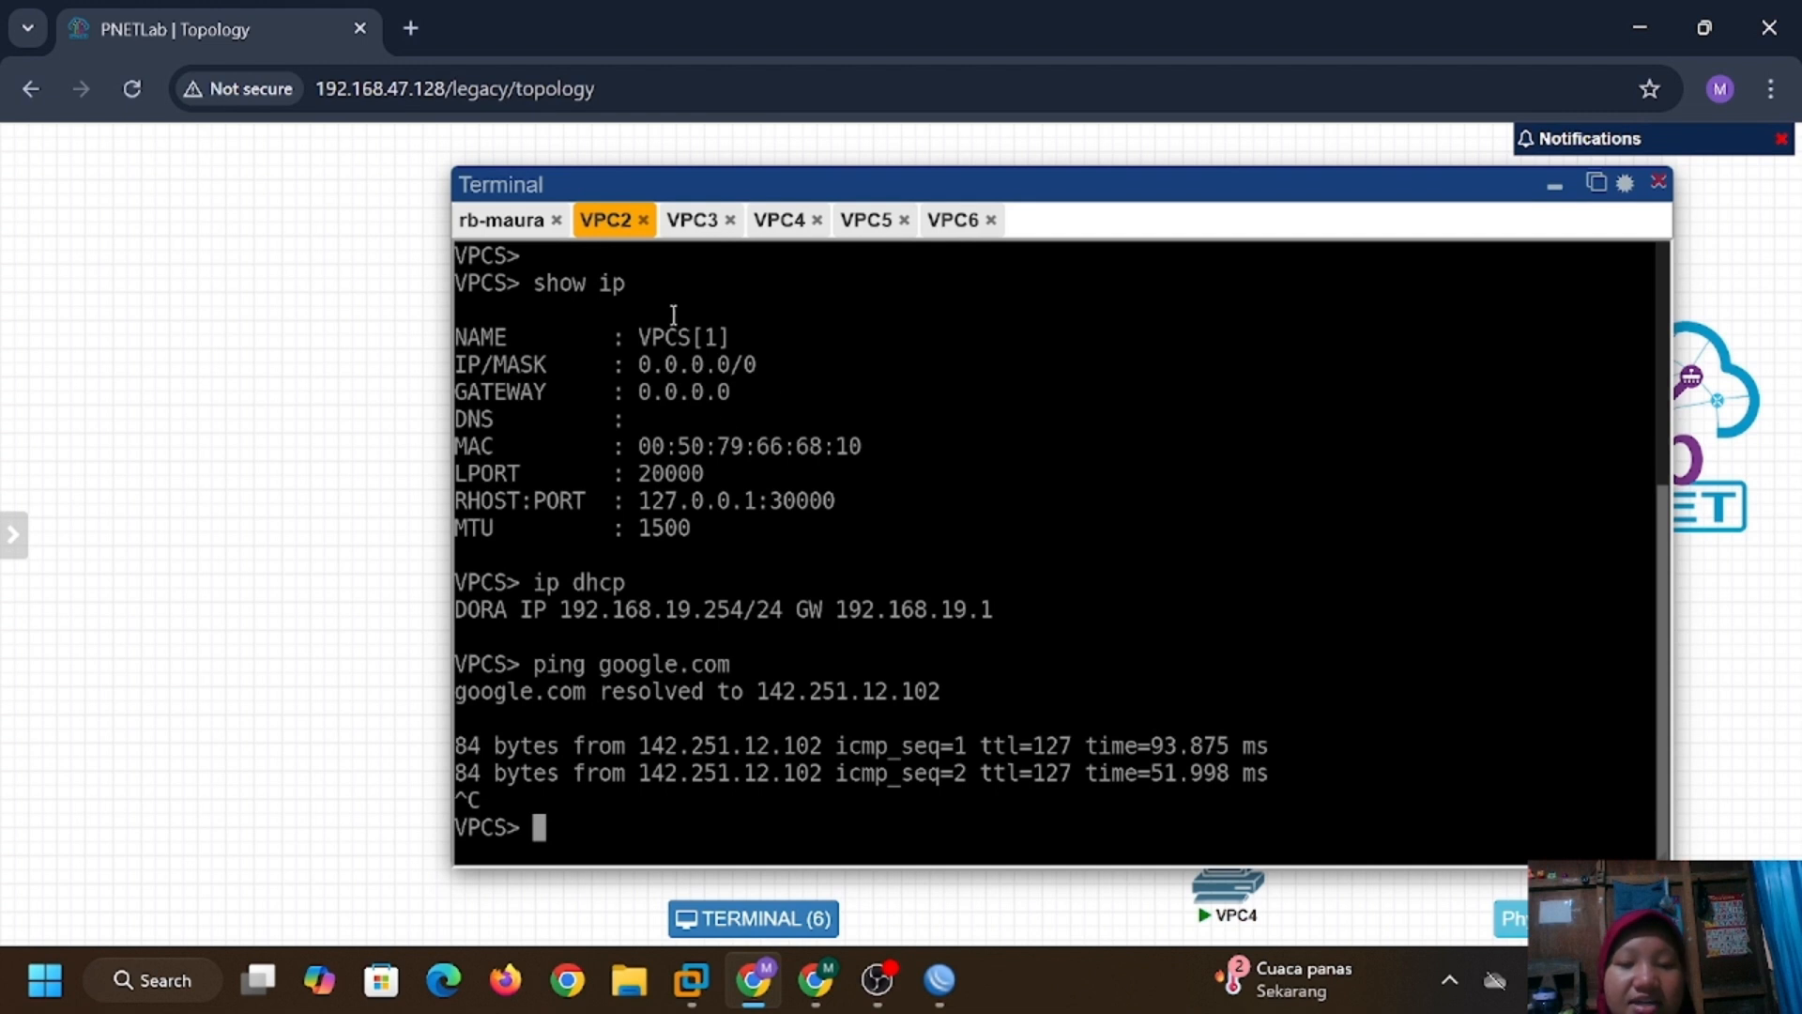
Ping google.com from VPC3, stop the ping, and check the consoles of VPC4, VPC5 and VPC6.
{"action": "left_click", "coordinate": [689, 225]}
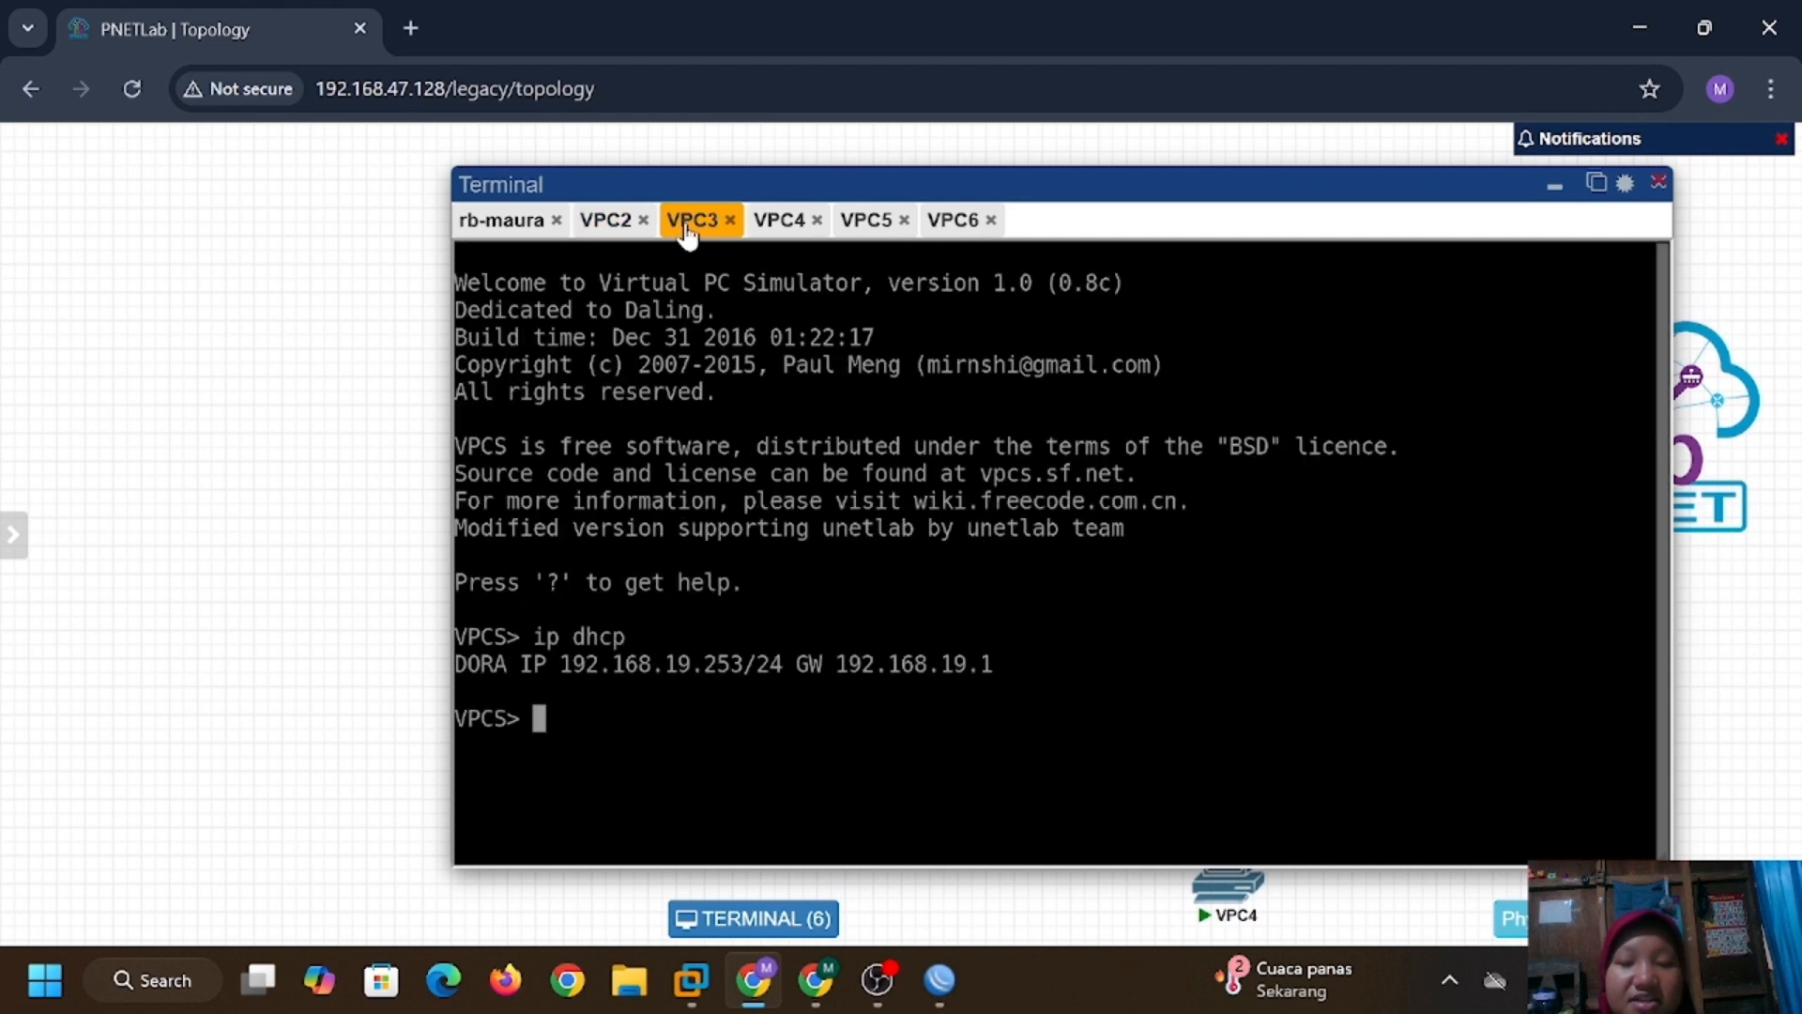
{"action": "type", "text": "pin"}
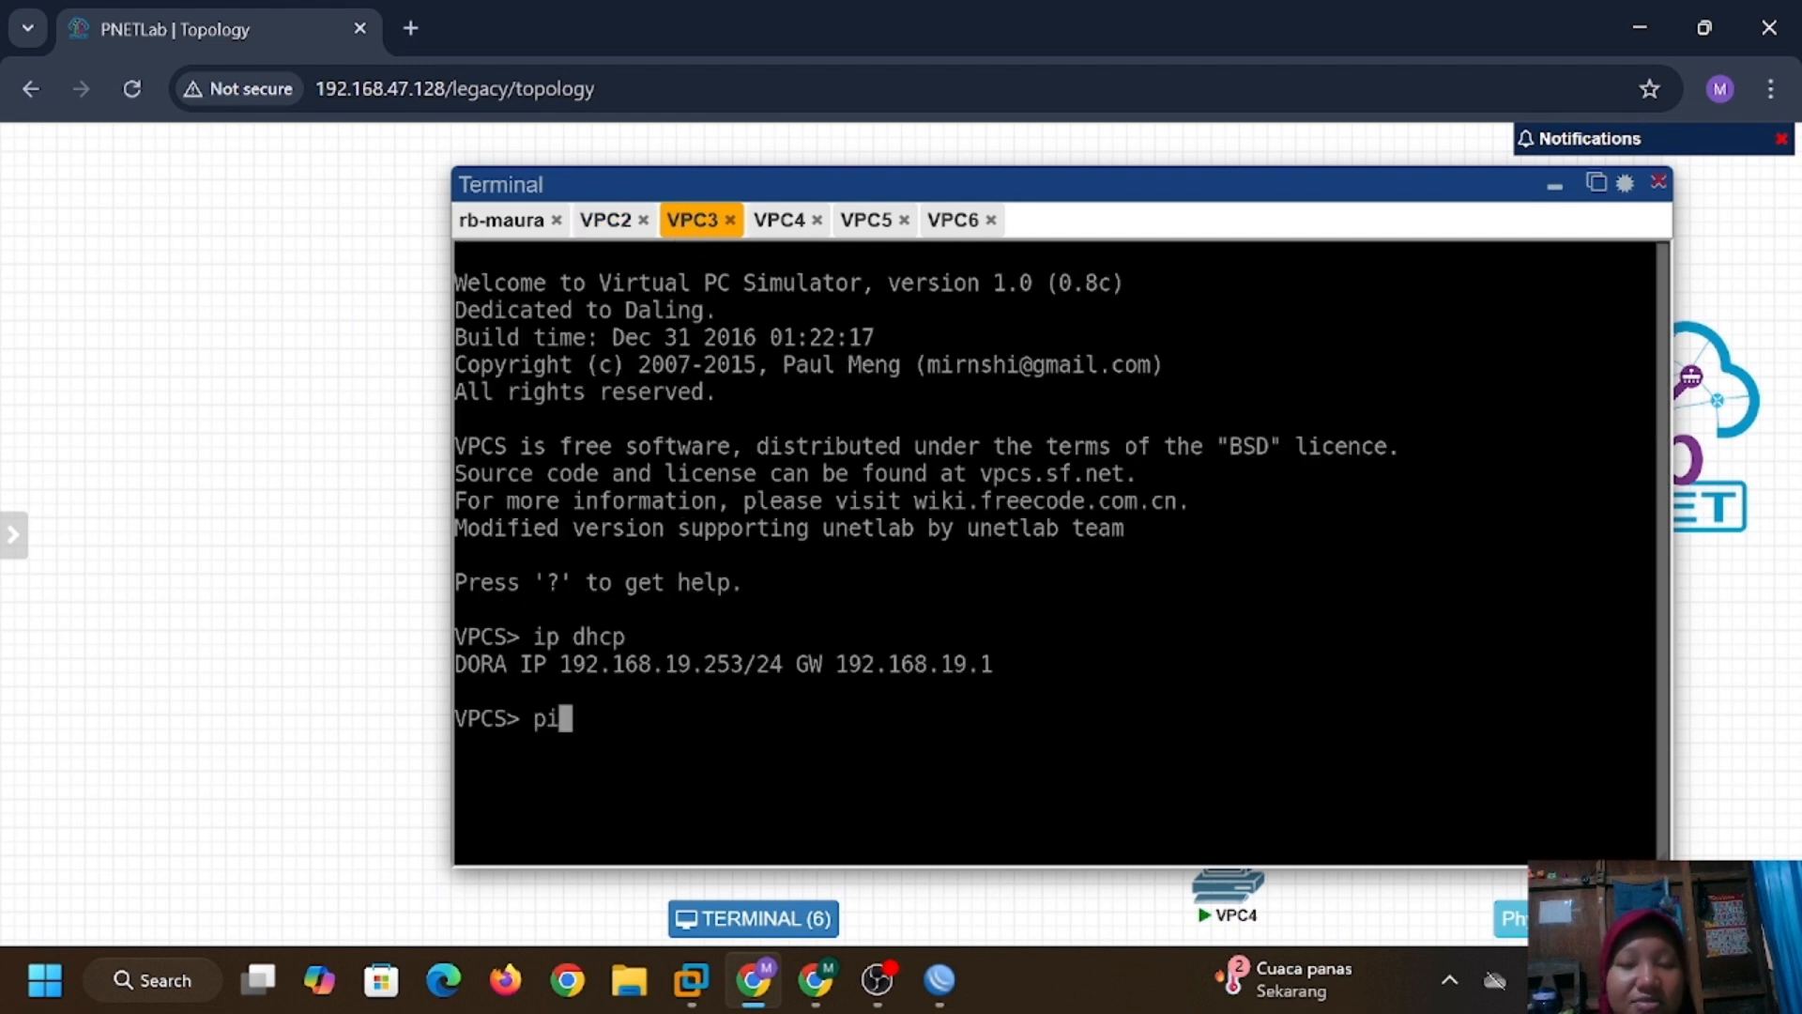
{"action": "type", "text": "g google.com"}
{"action": "key", "text": "Return"}
{"action": "key", "text": "ctrl+c"}
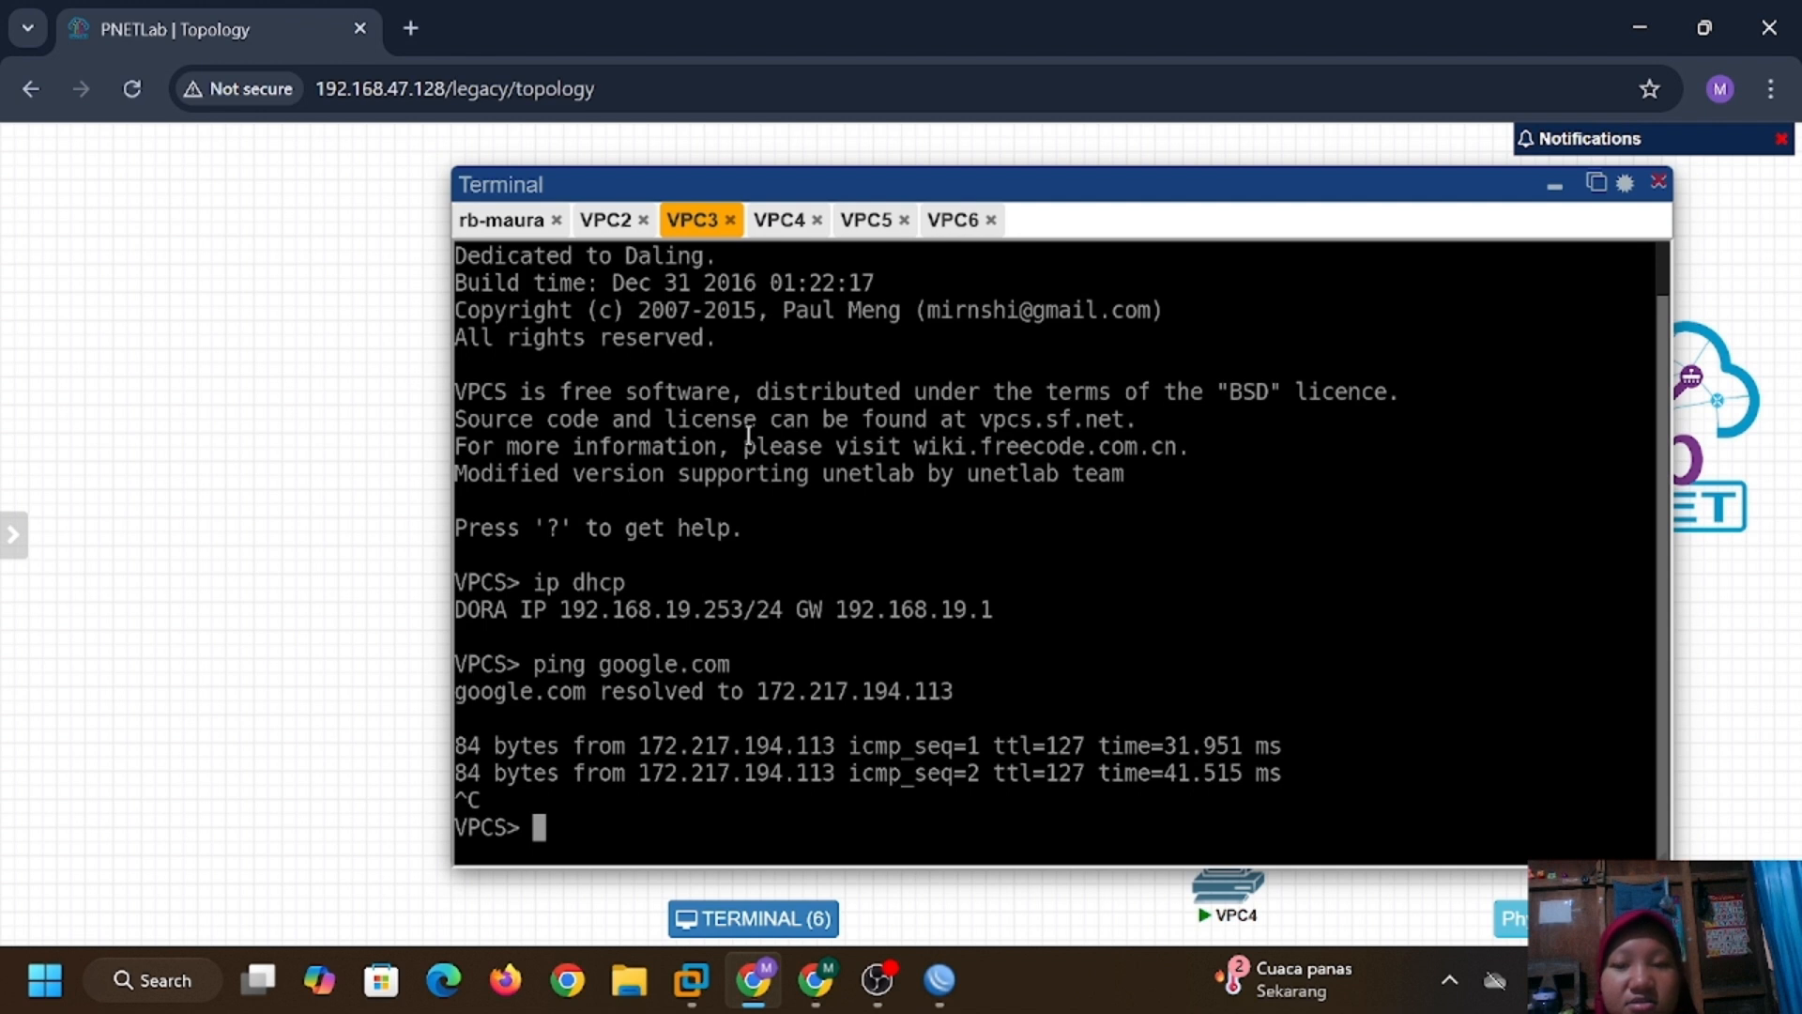
{"action": "left_click", "coordinate": [779, 221]}
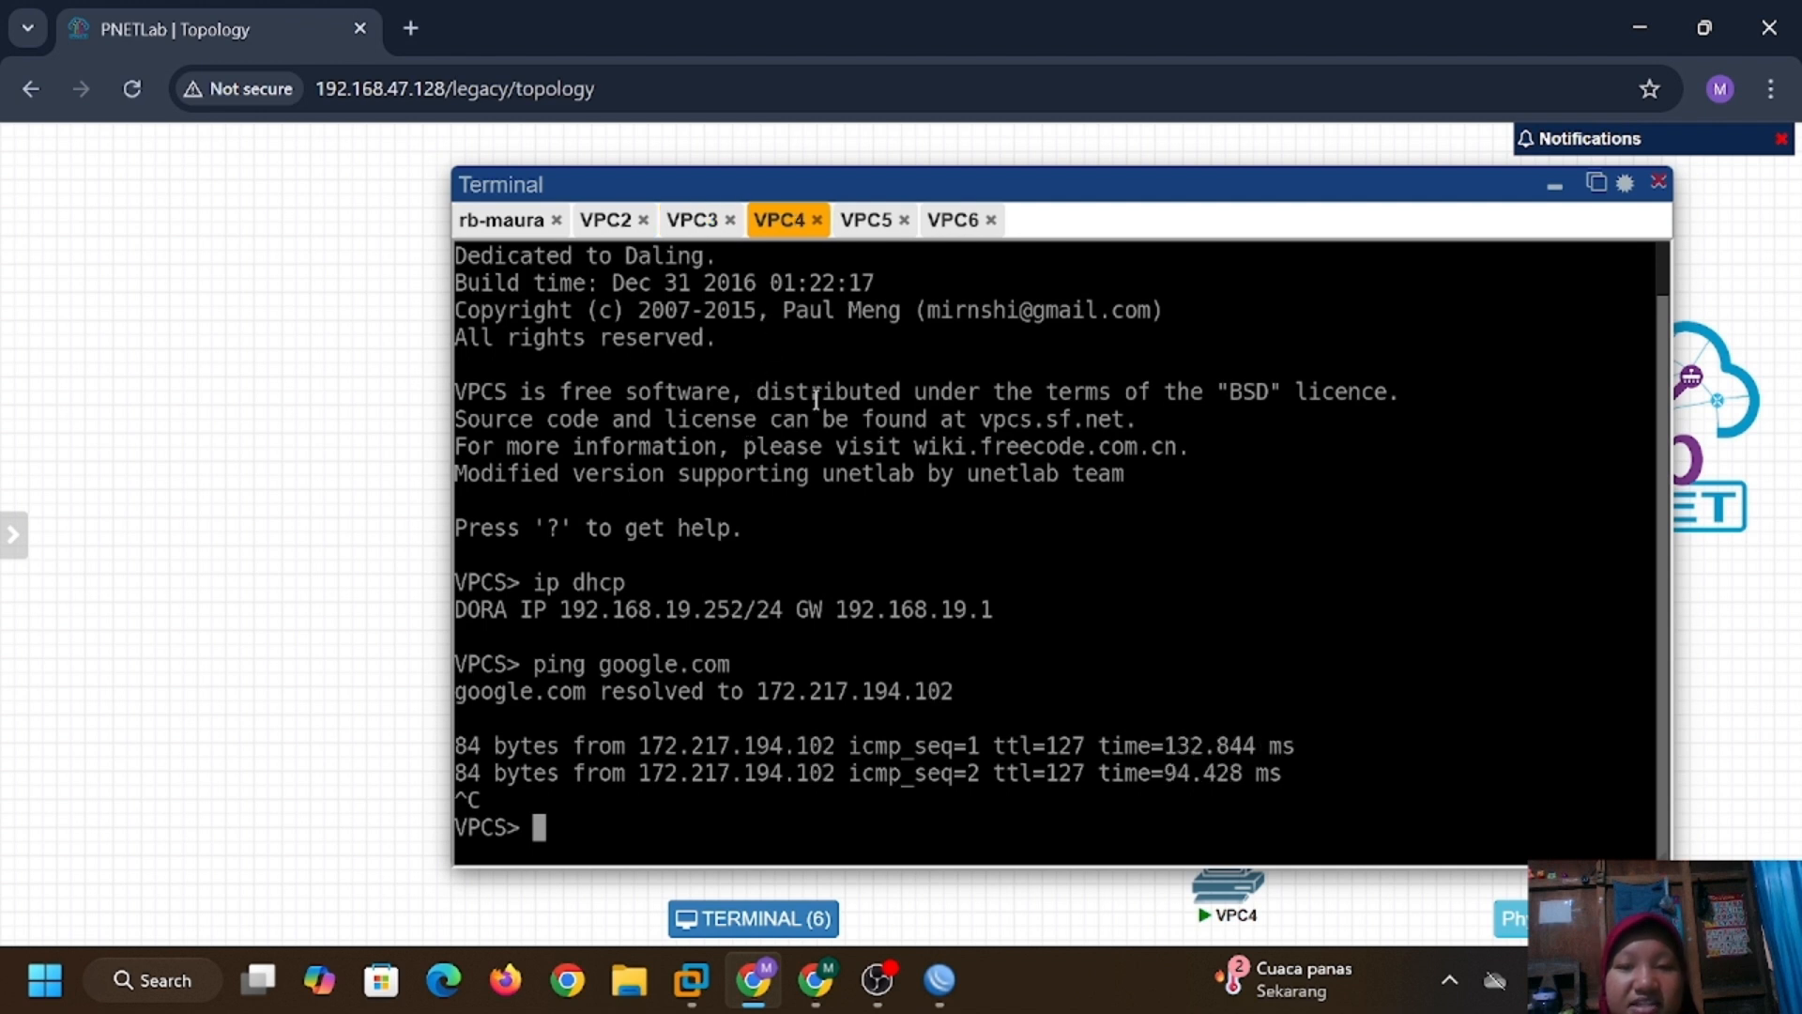
{"action": "left_click", "coordinate": [868, 222]}
{"action": "left_click", "coordinate": [948, 222]}
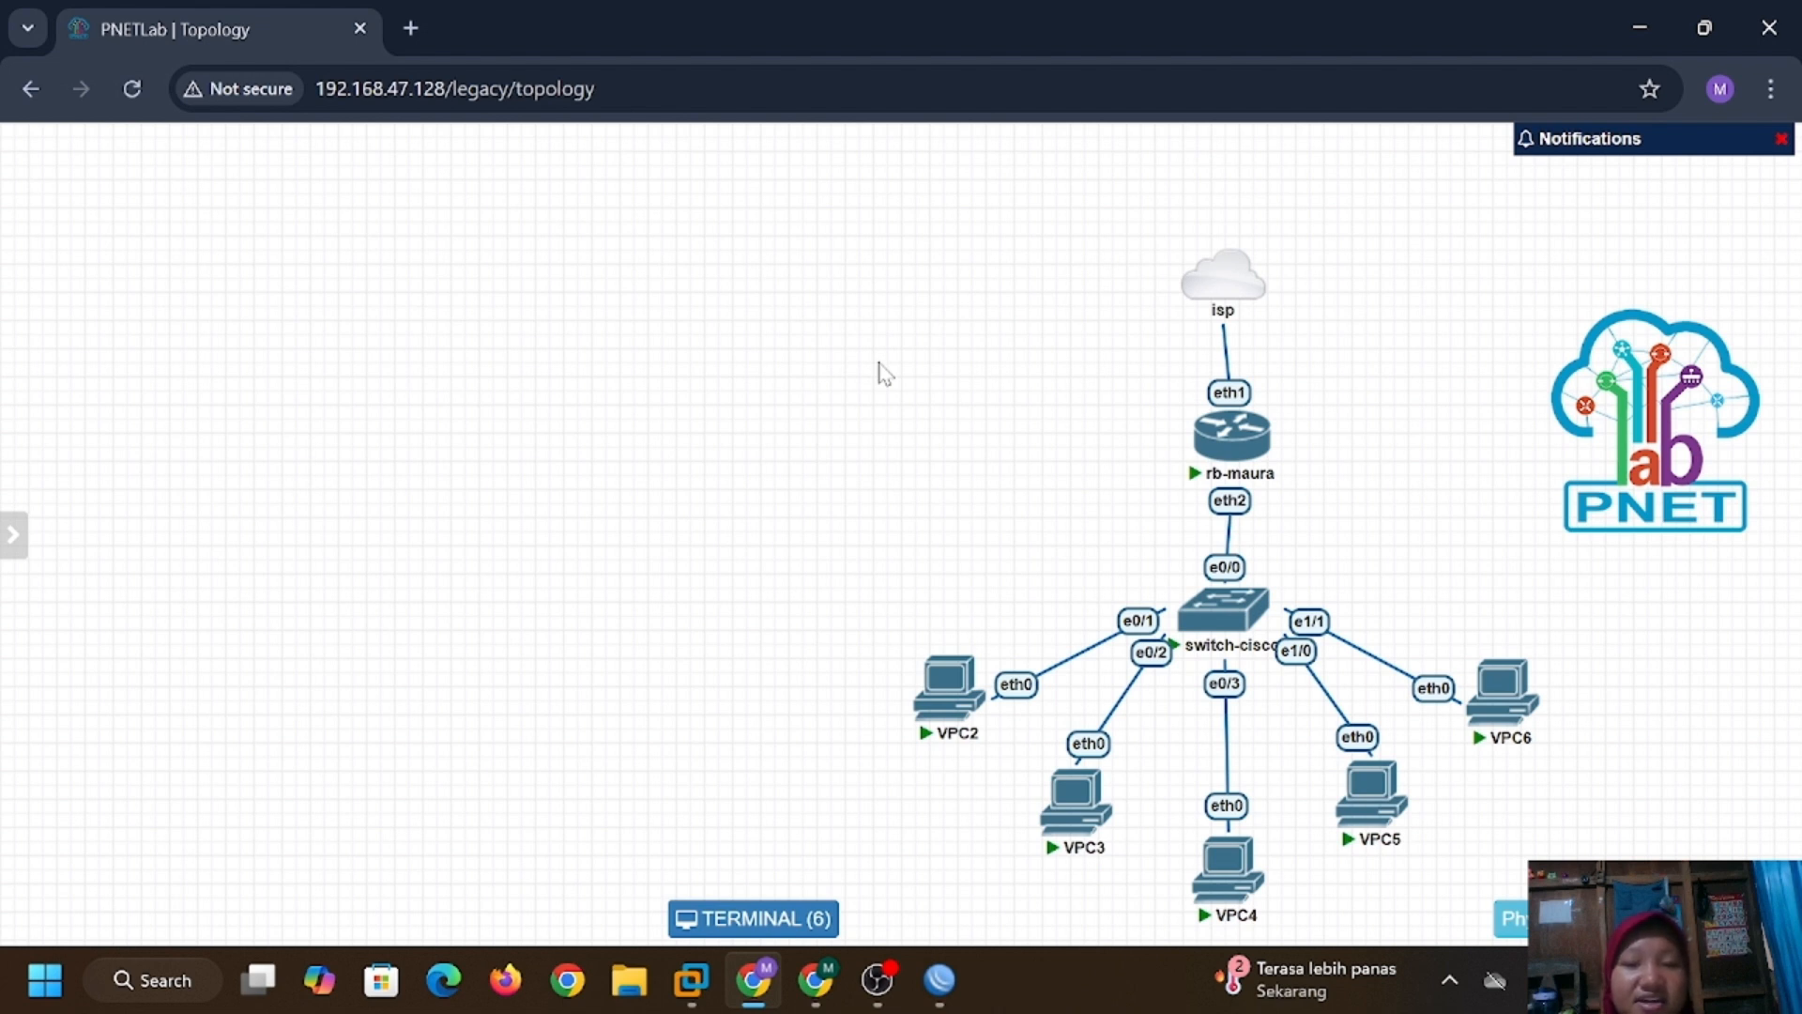
Switch to WinBox, widen the NAT list's Action column and apply source address 192.168.19.254 to the srcnat masquerade rule.
{"action": "mouse_move", "coordinate": [932, 700]}
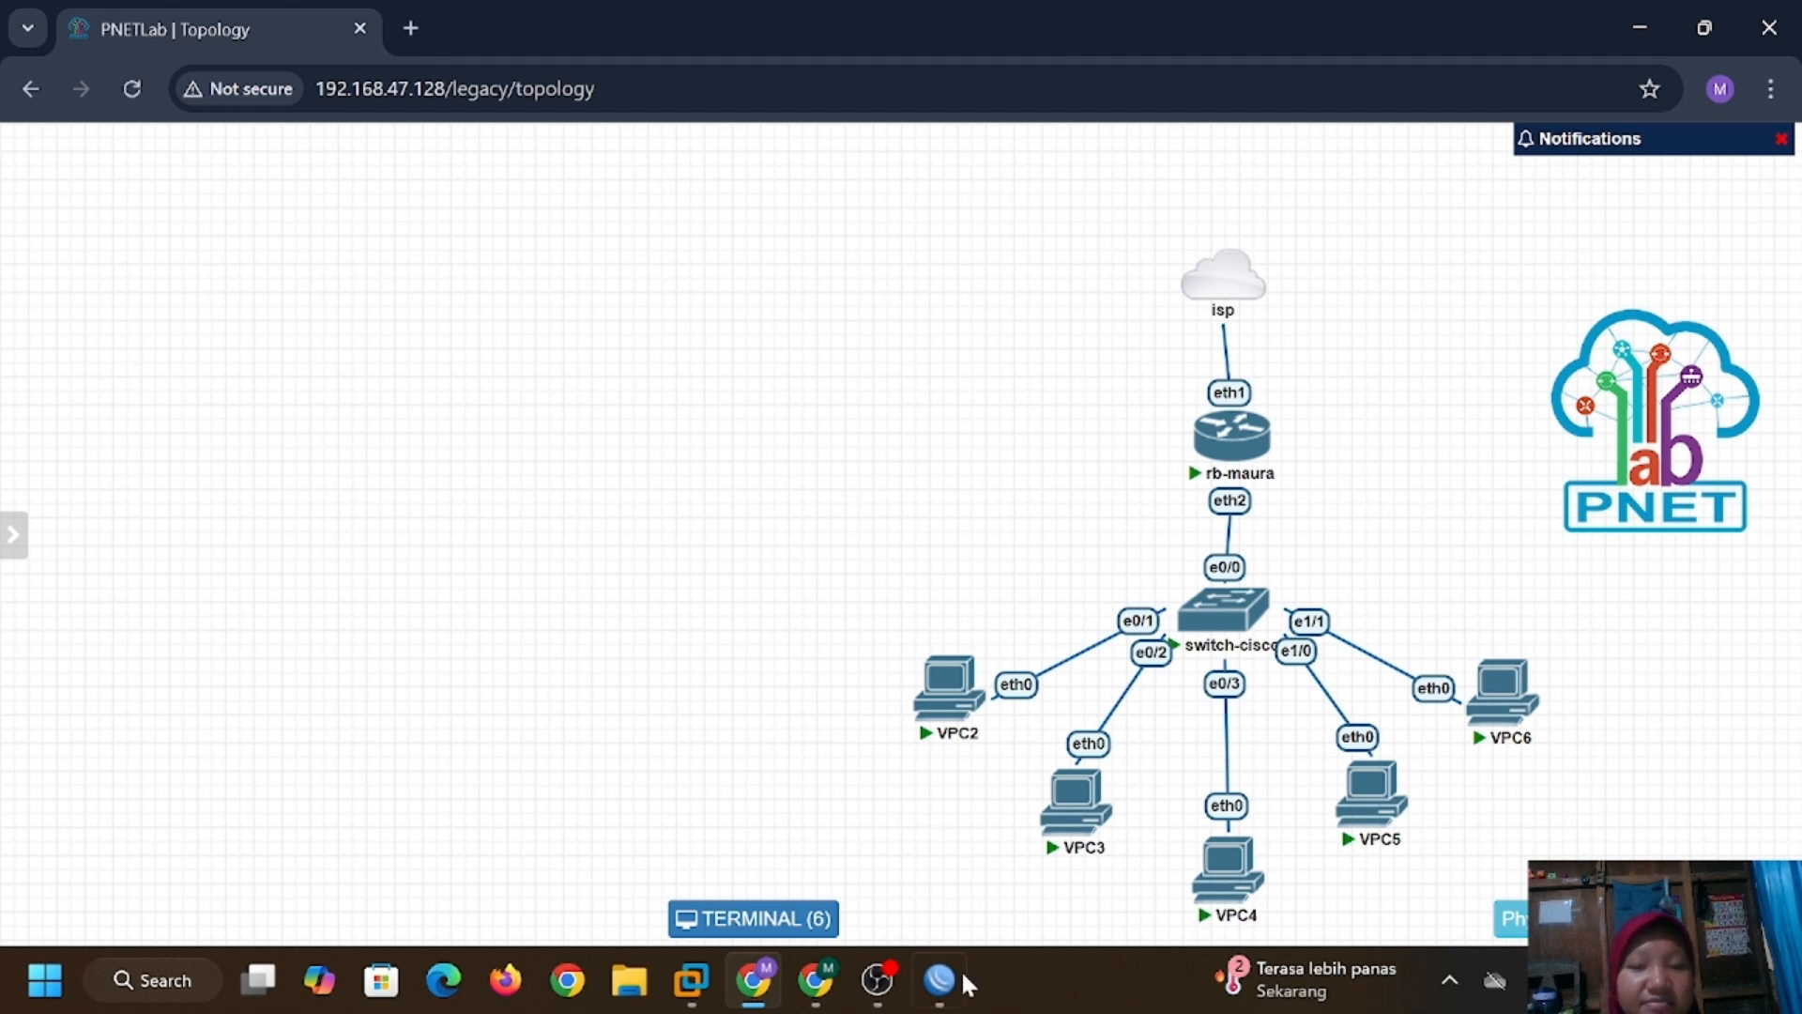
{"action": "left_click", "coordinate": [940, 980]}
{"action": "left_click", "coordinate": [150, 310]}
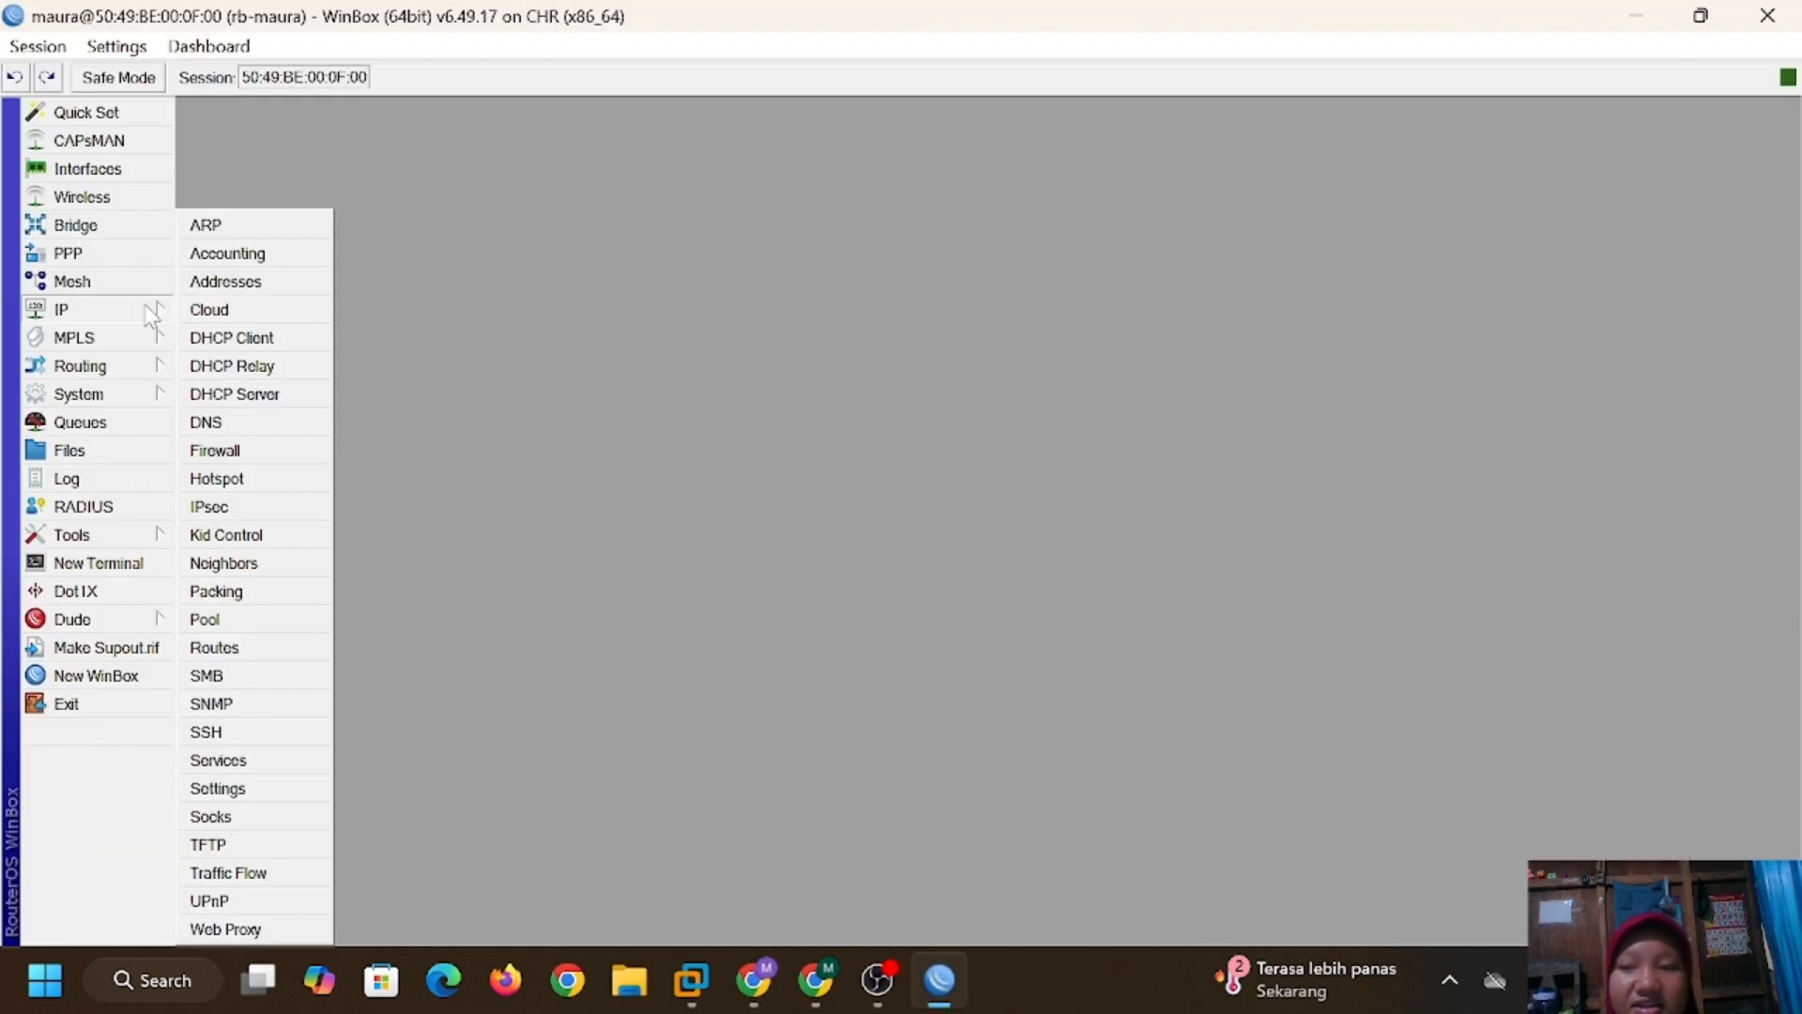
{"action": "left_click", "coordinate": [272, 451]}
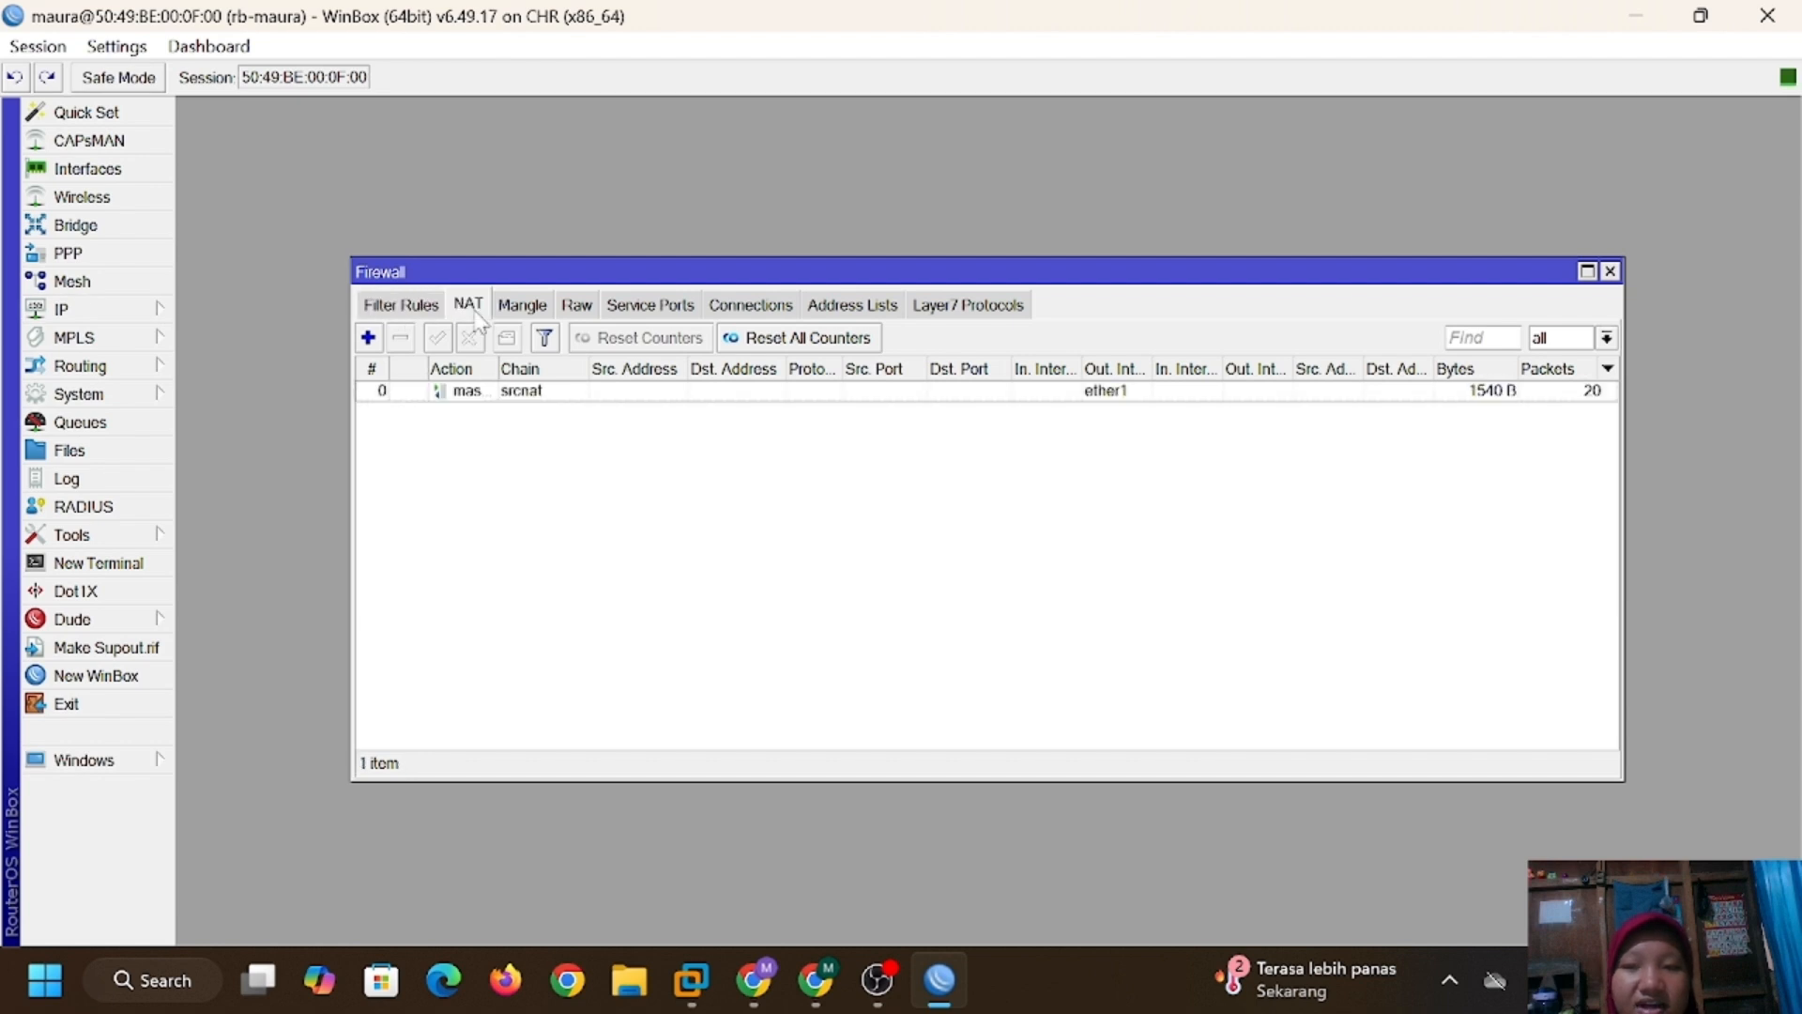
{"action": "left_click_drag", "start_coordinate": [496, 368], "coordinate": [553, 368]}
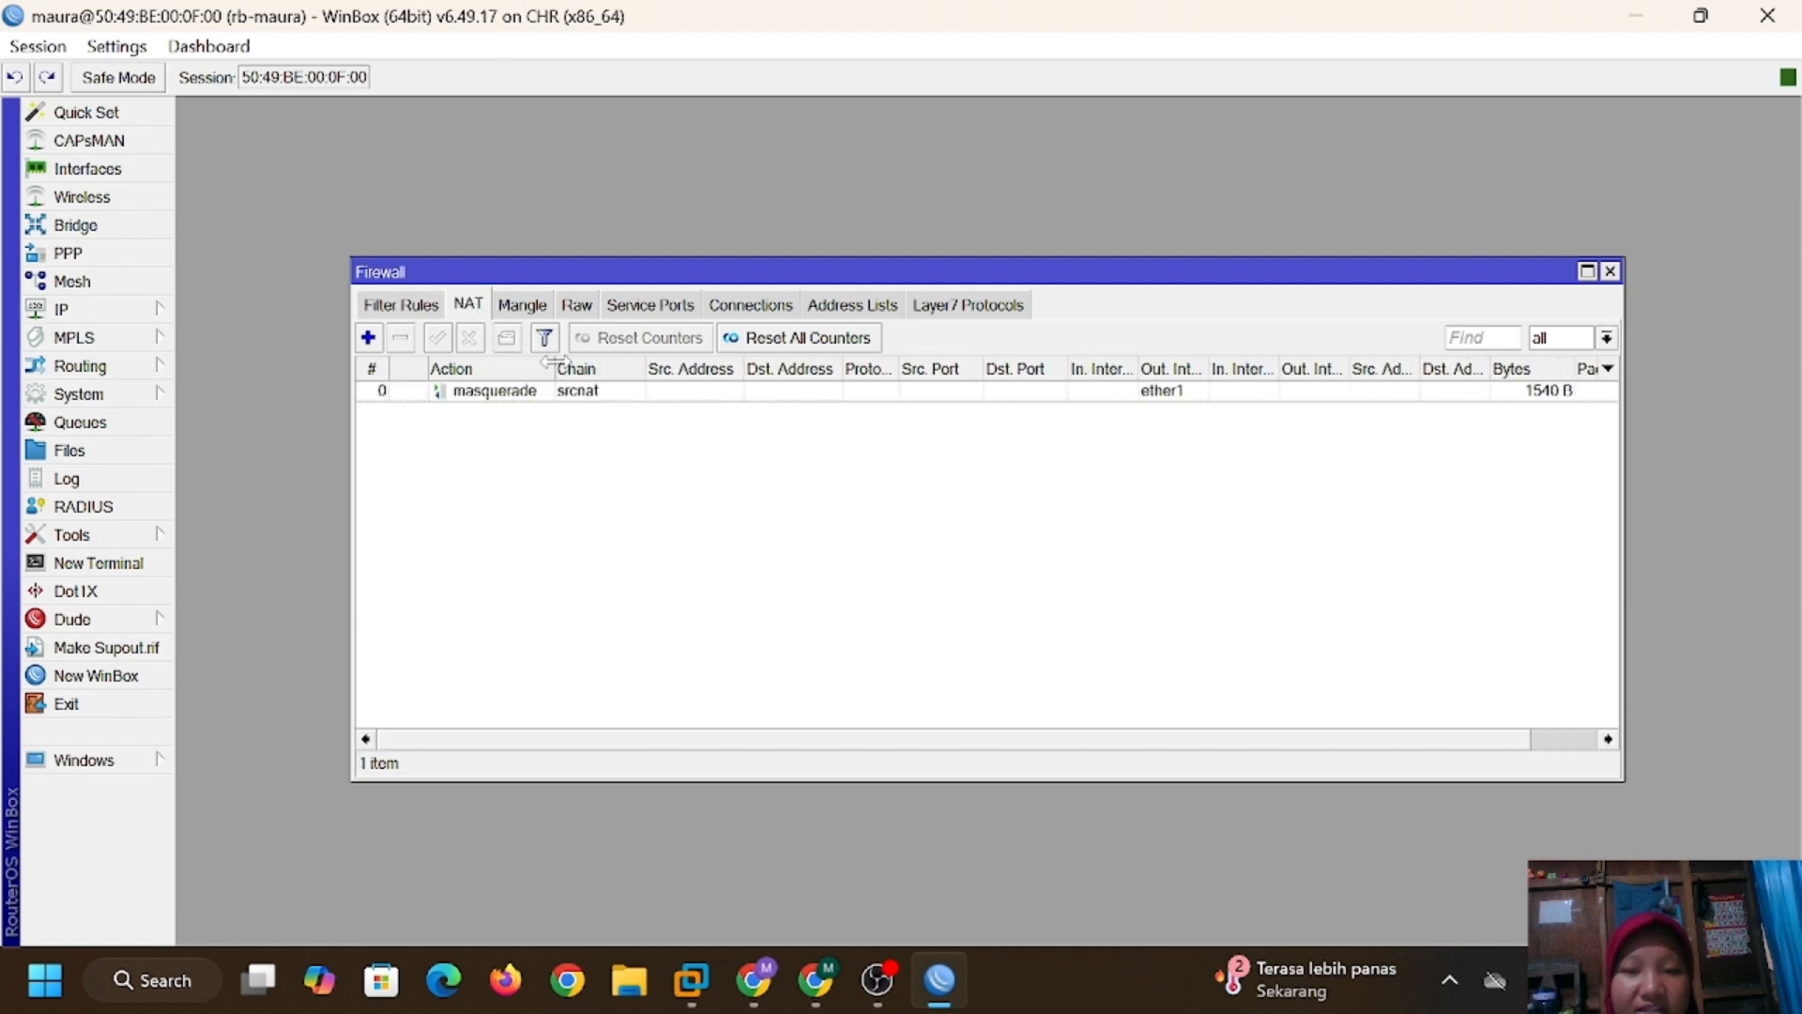
{"action": "double_click", "coordinate": [514, 394]}
{"action": "left_click", "coordinate": [938, 306]}
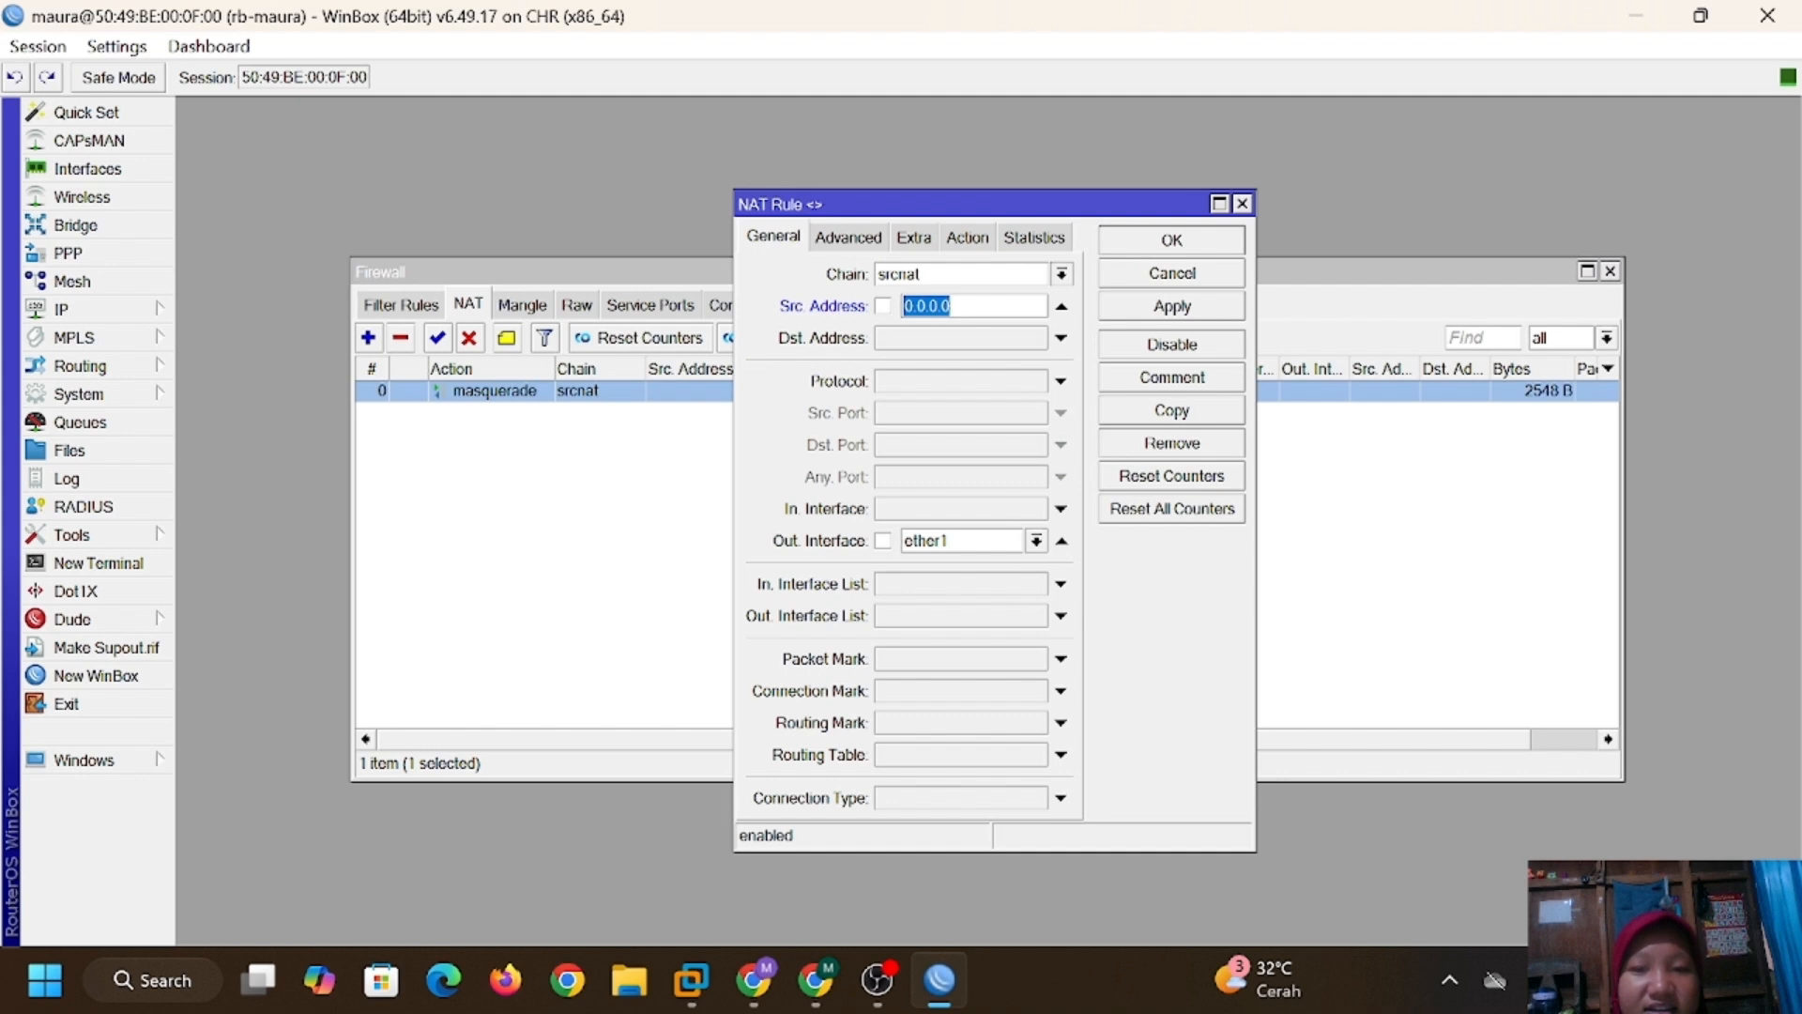
{"action": "key", "text": "ctrl+v"}
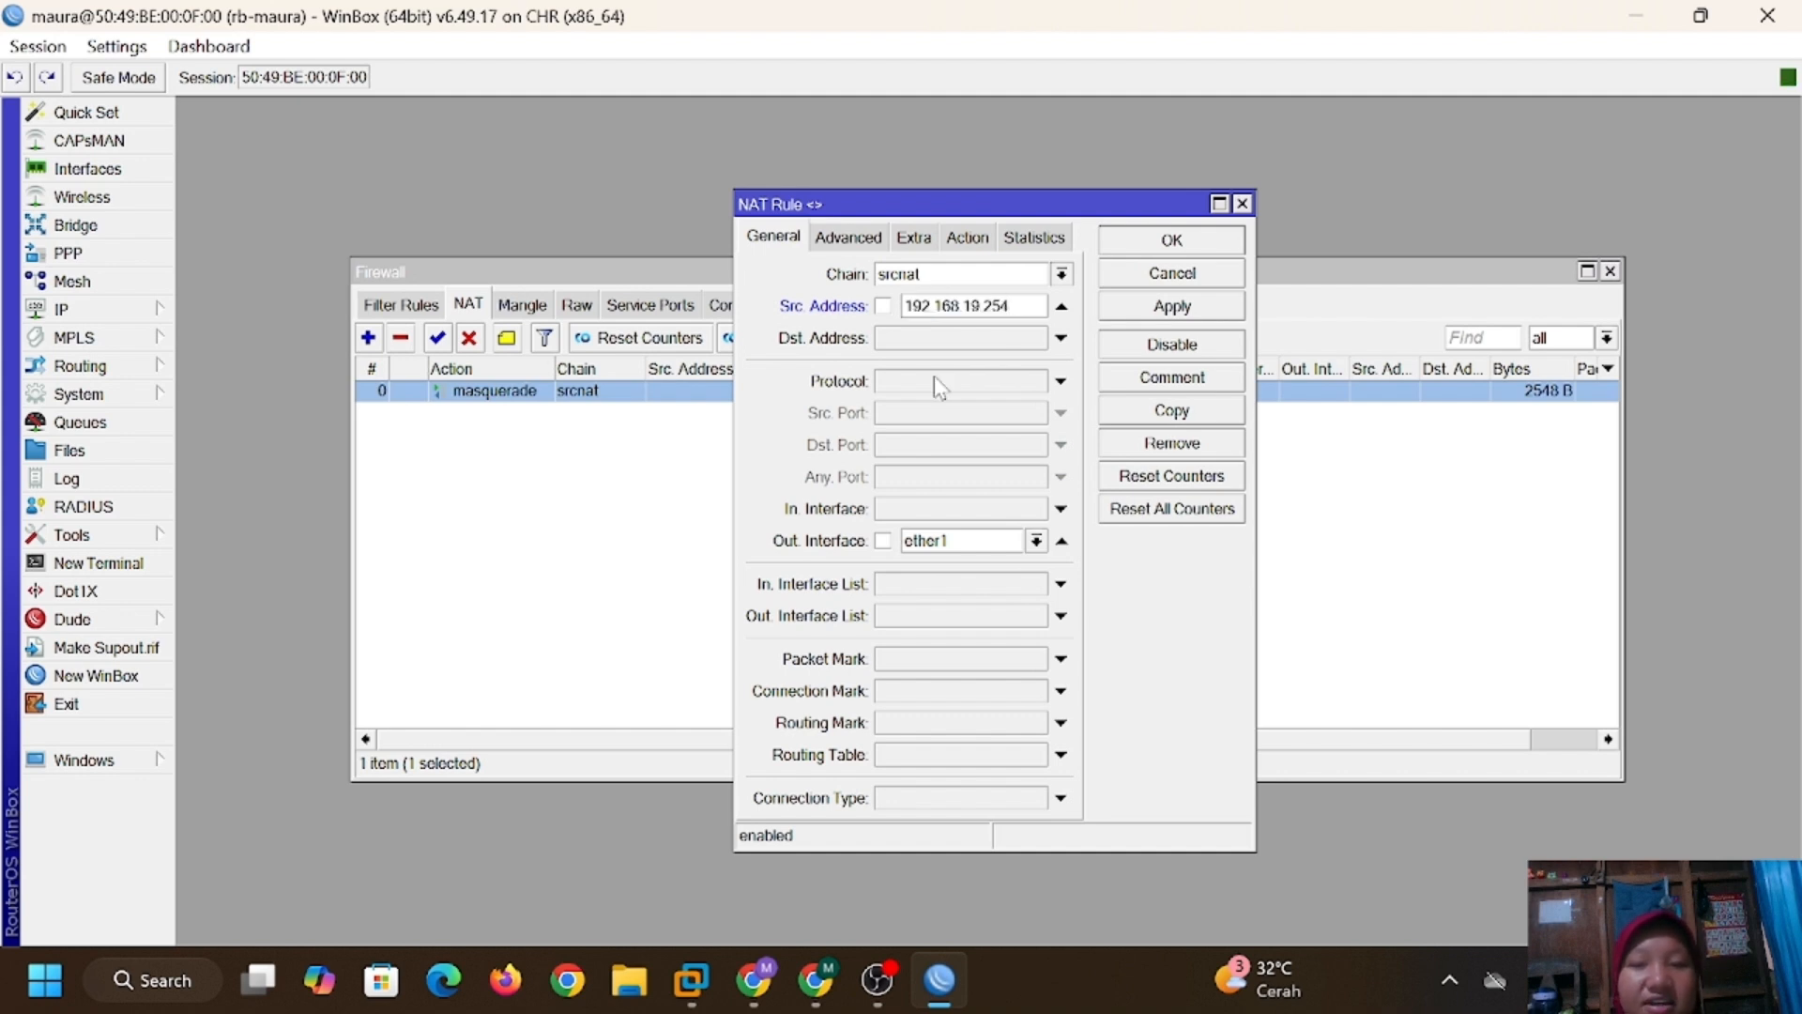
{"action": "left_click", "coordinate": [1172, 306]}
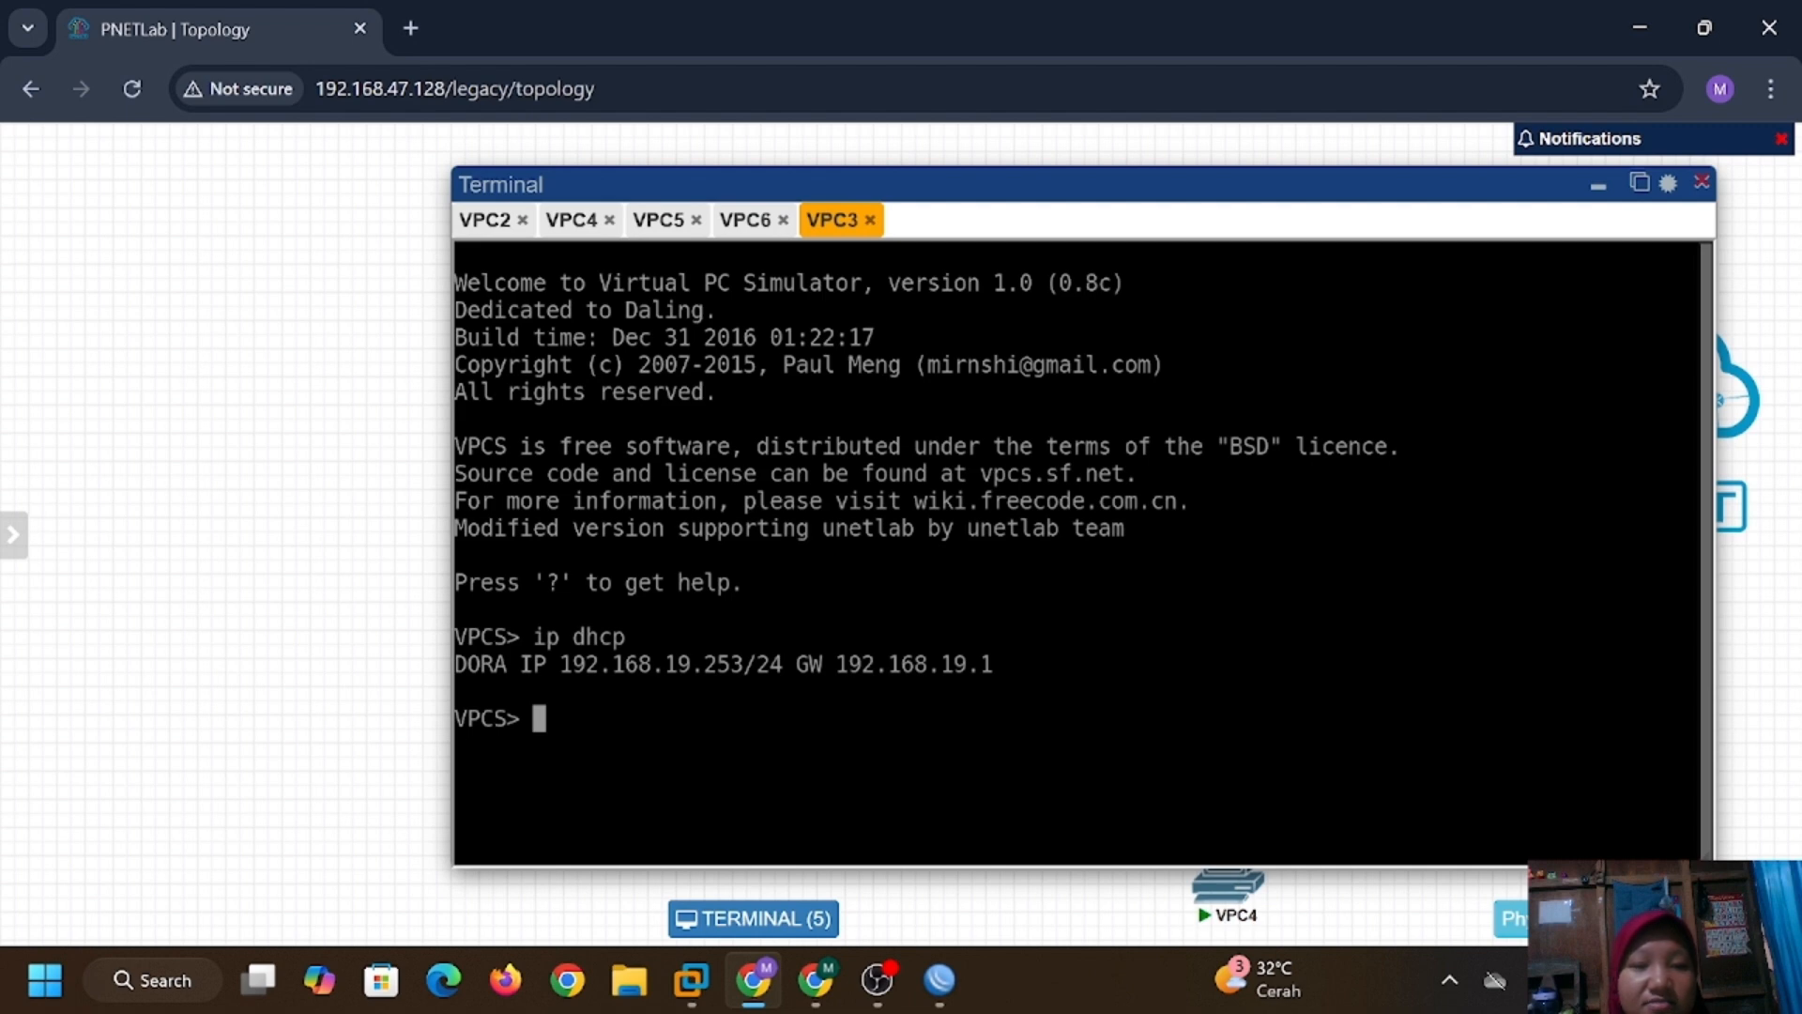
Switch to the PNETLab terminal and run ping google.com on VPC3 to test the source-restricted NAT rule.
{"action": "type", "text": "ping google.com"}
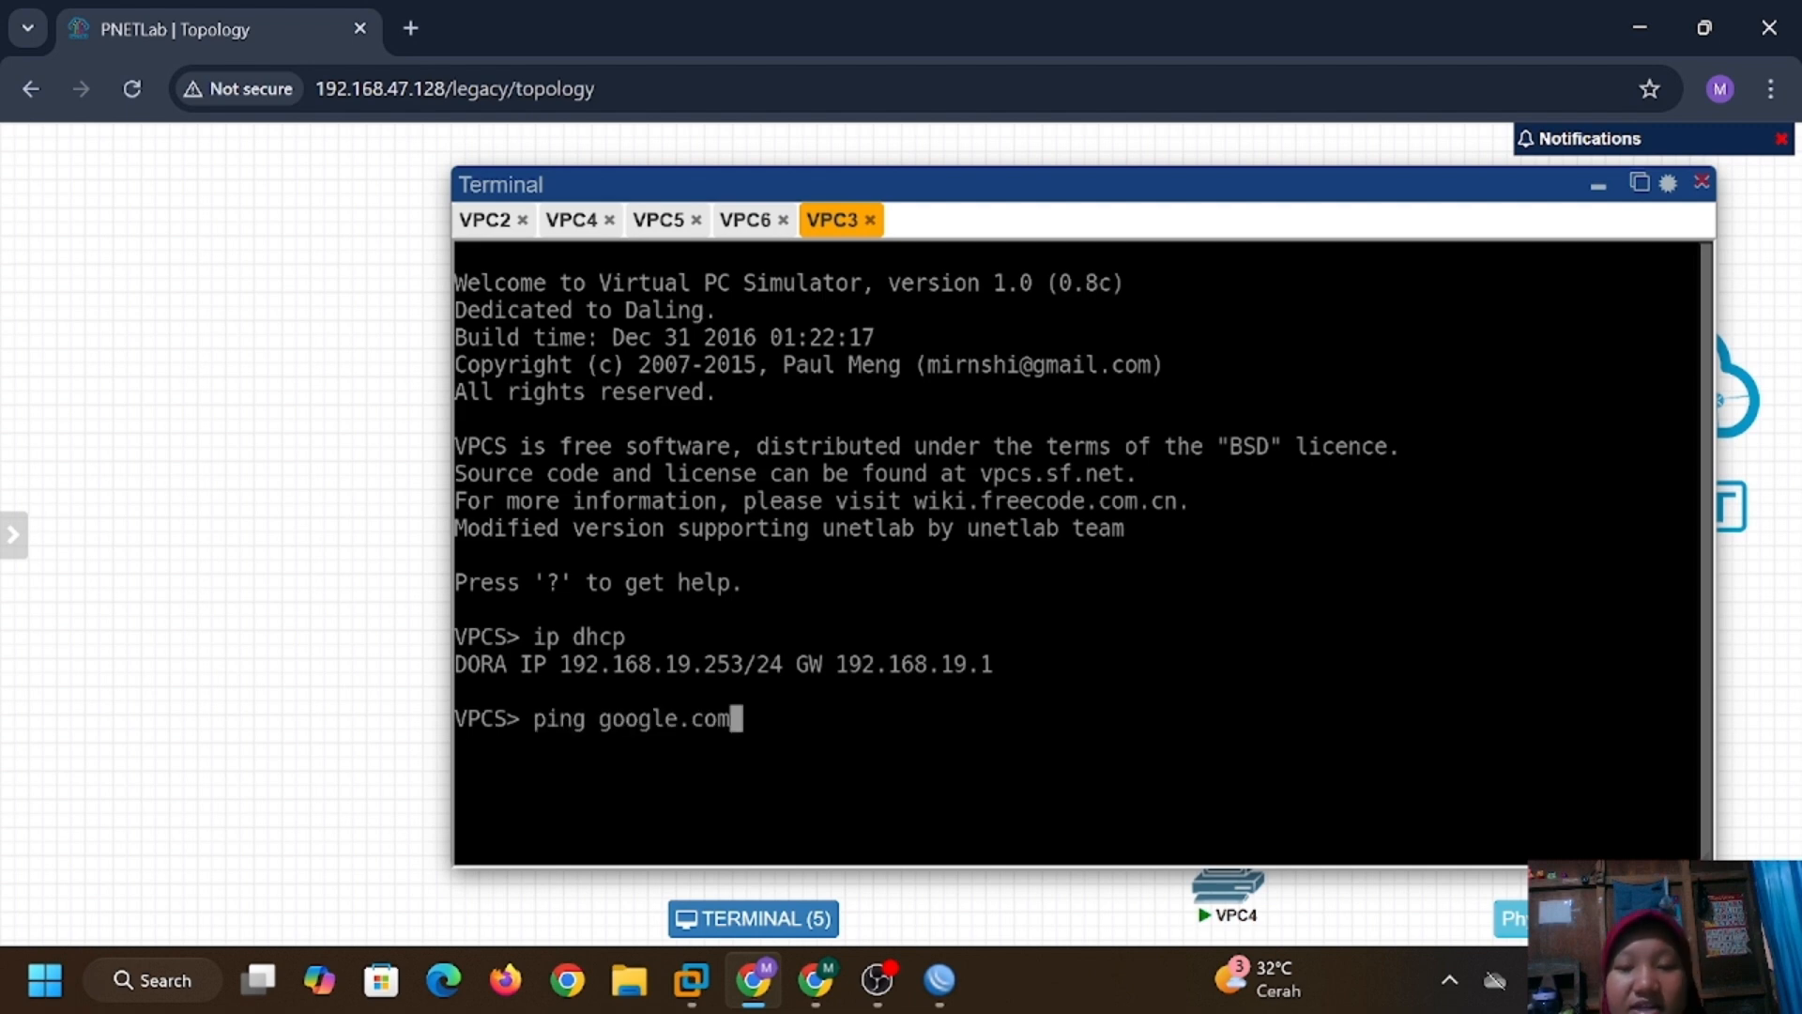
{"action": "key", "text": "Return"}
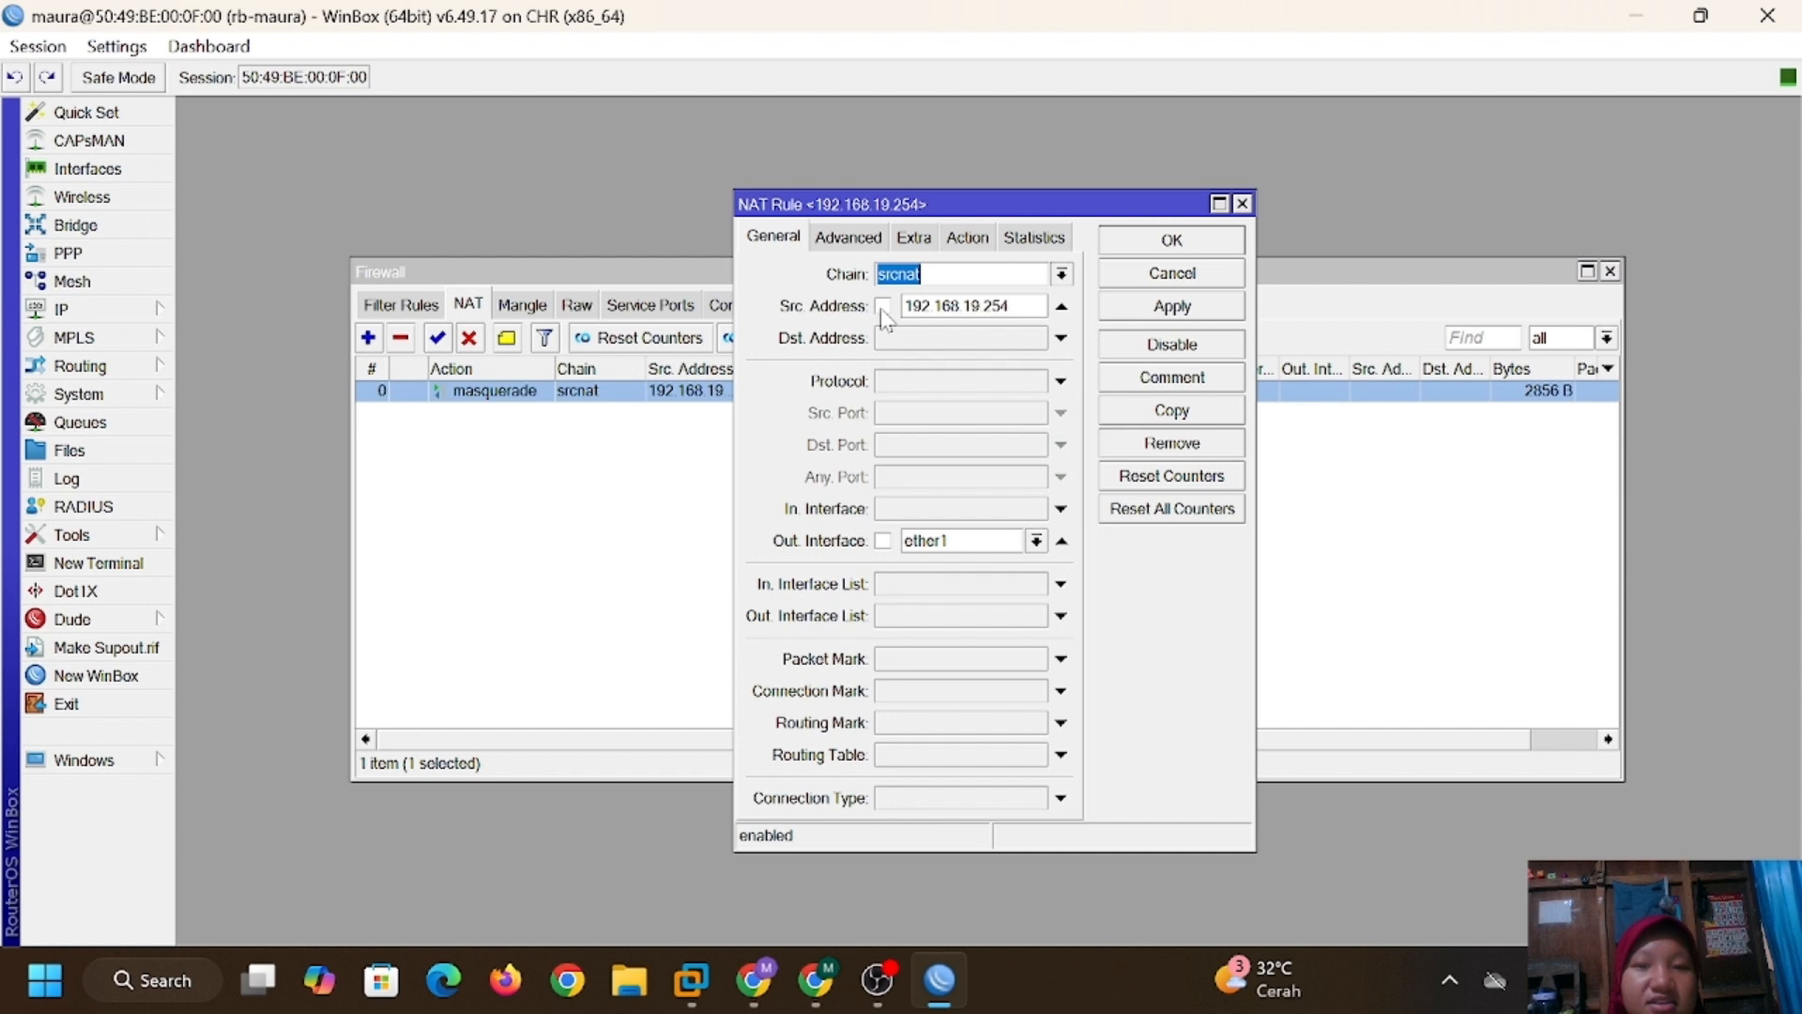
Negate the NAT rule's source address in WinBox, and switch to PNETLab to ping google.com from VPC2 and VPC3.
{"action": "left_click", "coordinate": [883, 306]}
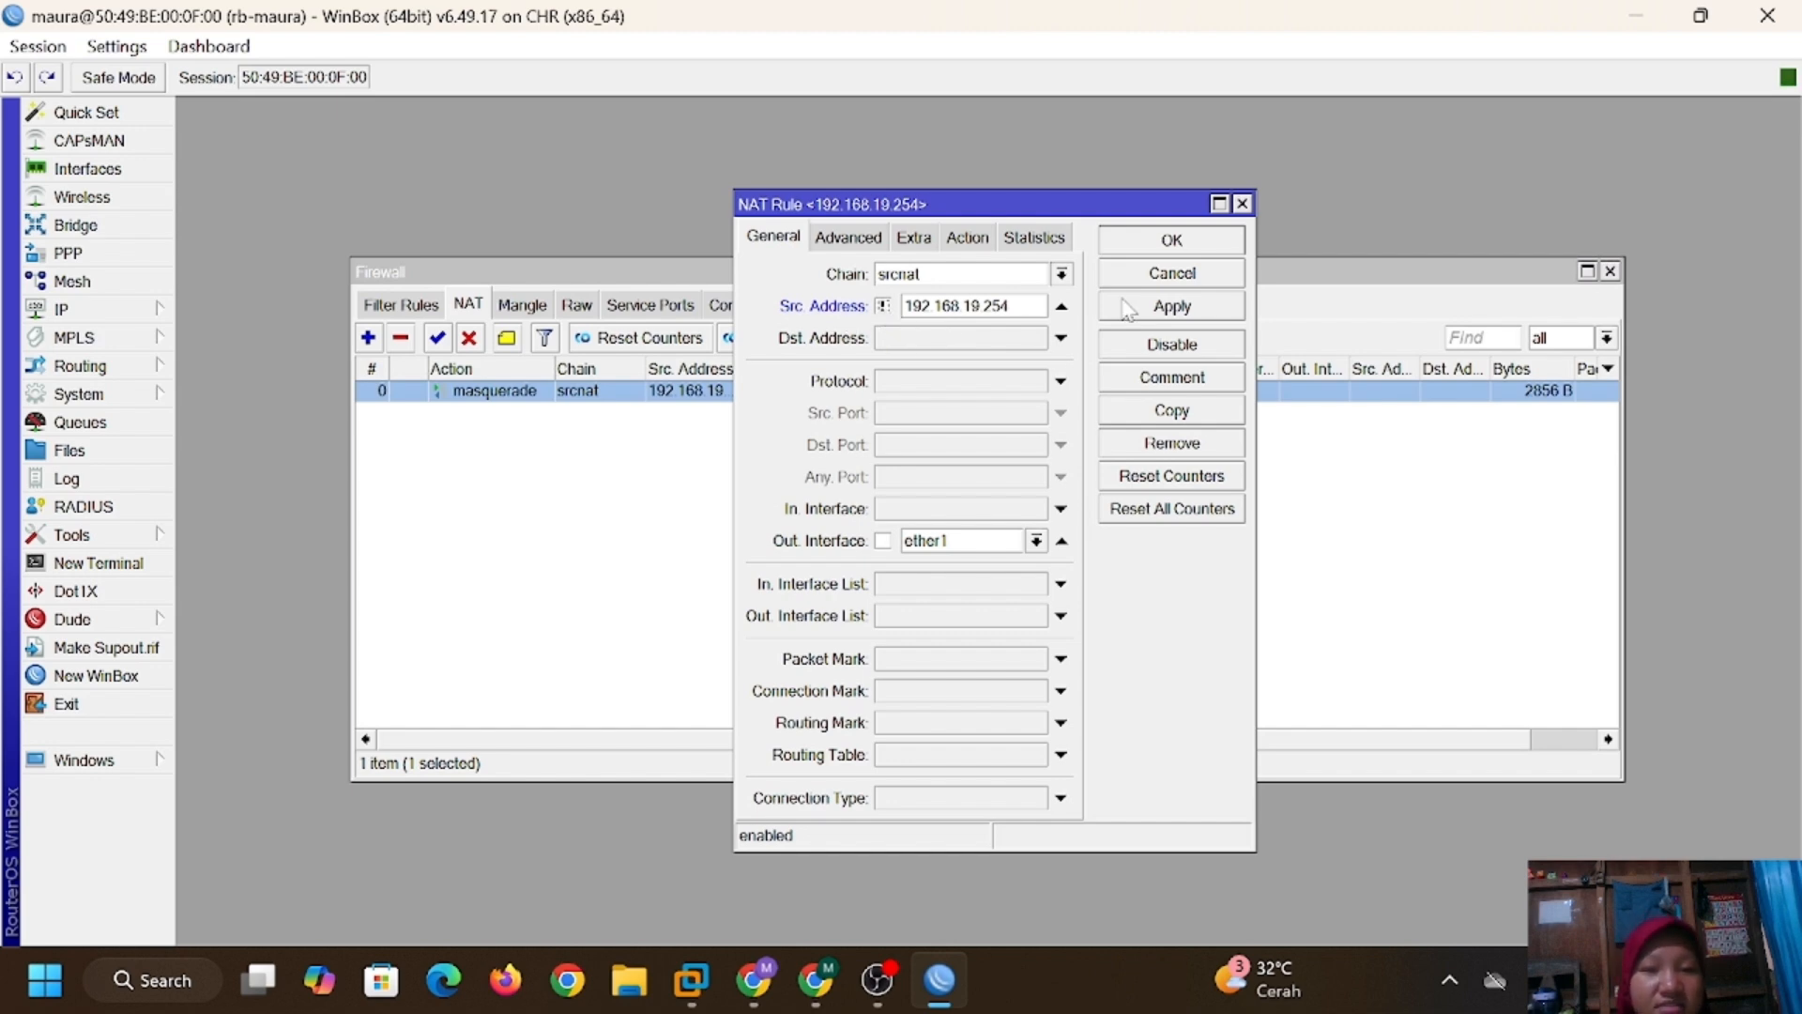
{"action": "key", "text": "alt+Tab"}
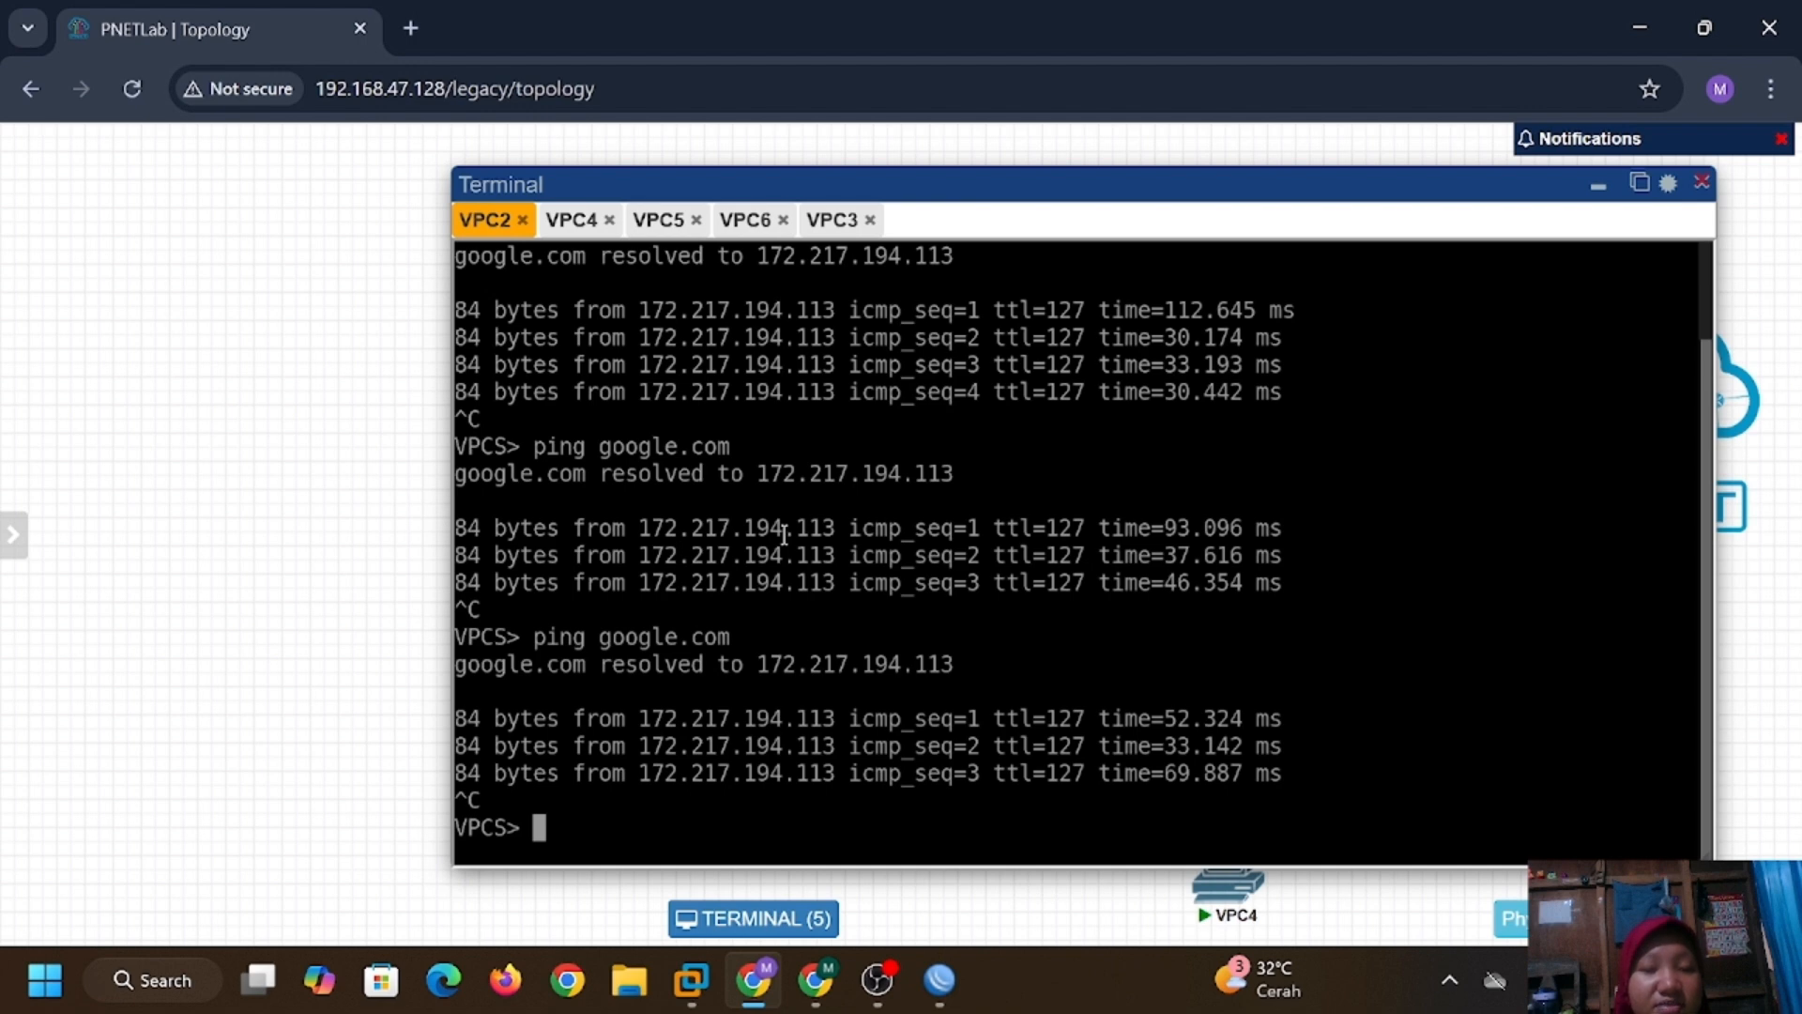
{"action": "key", "text": "Up"}
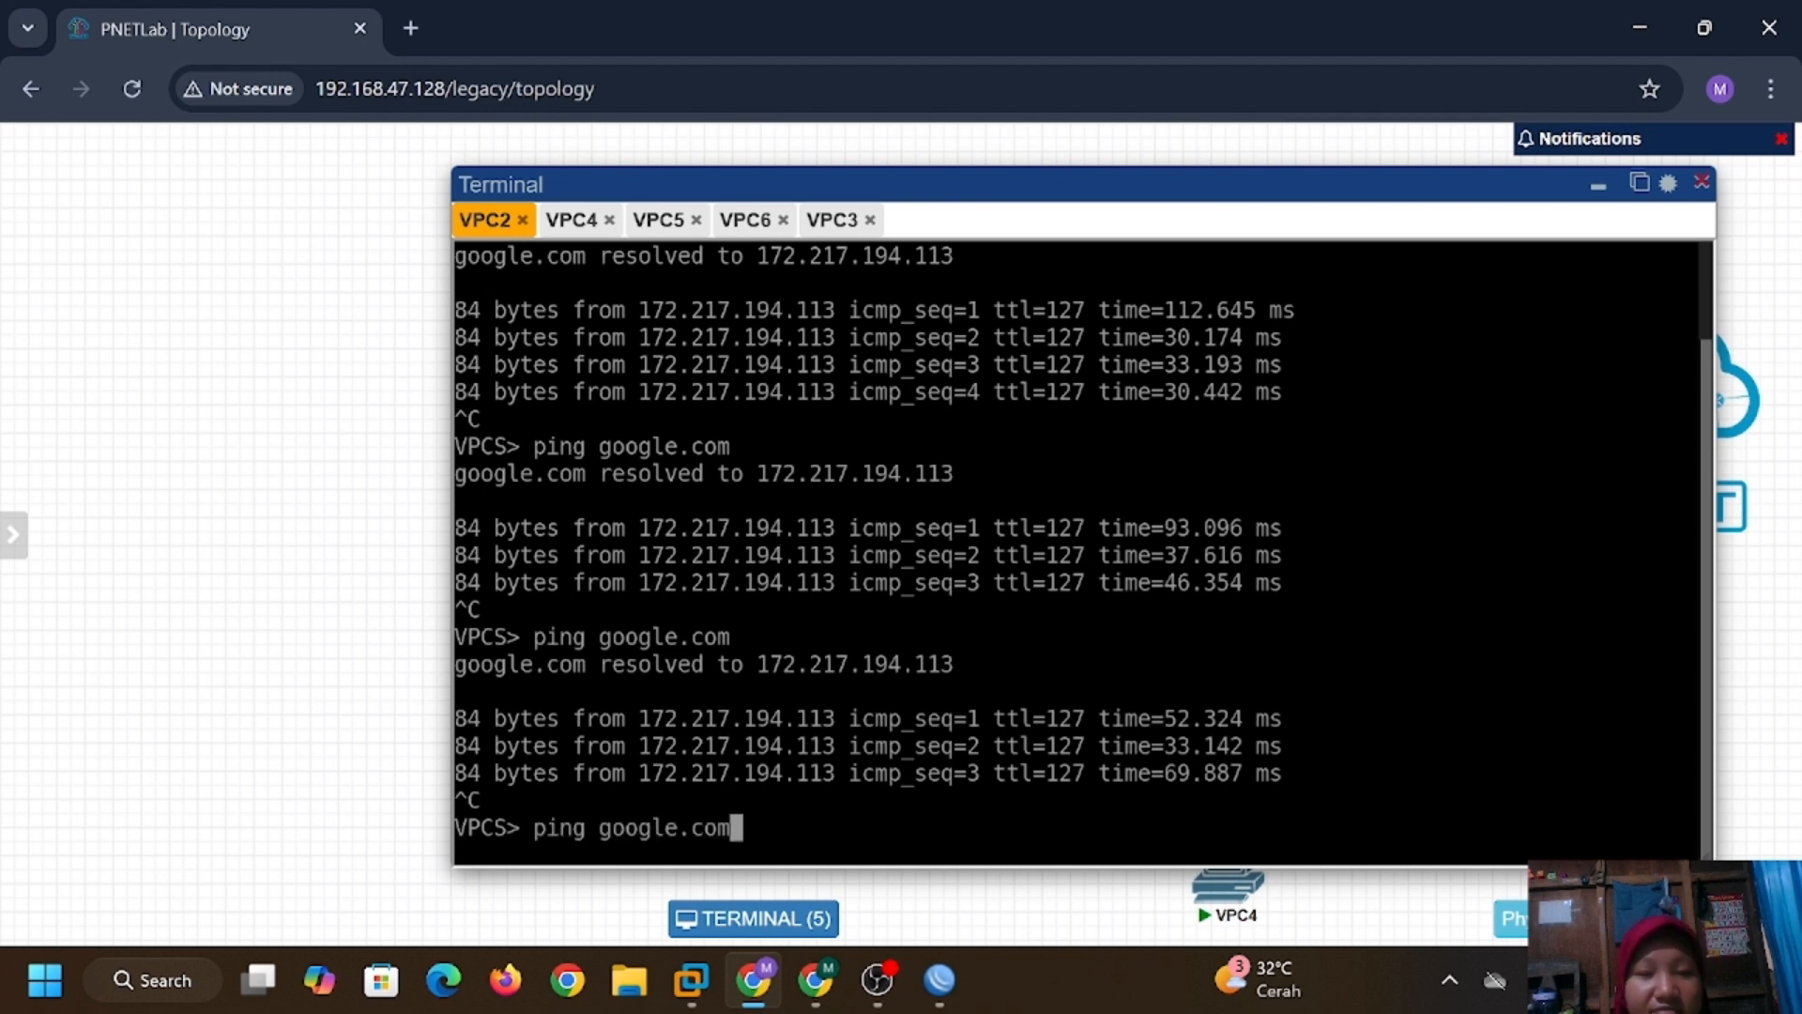
{"action": "key", "text": "Return"}
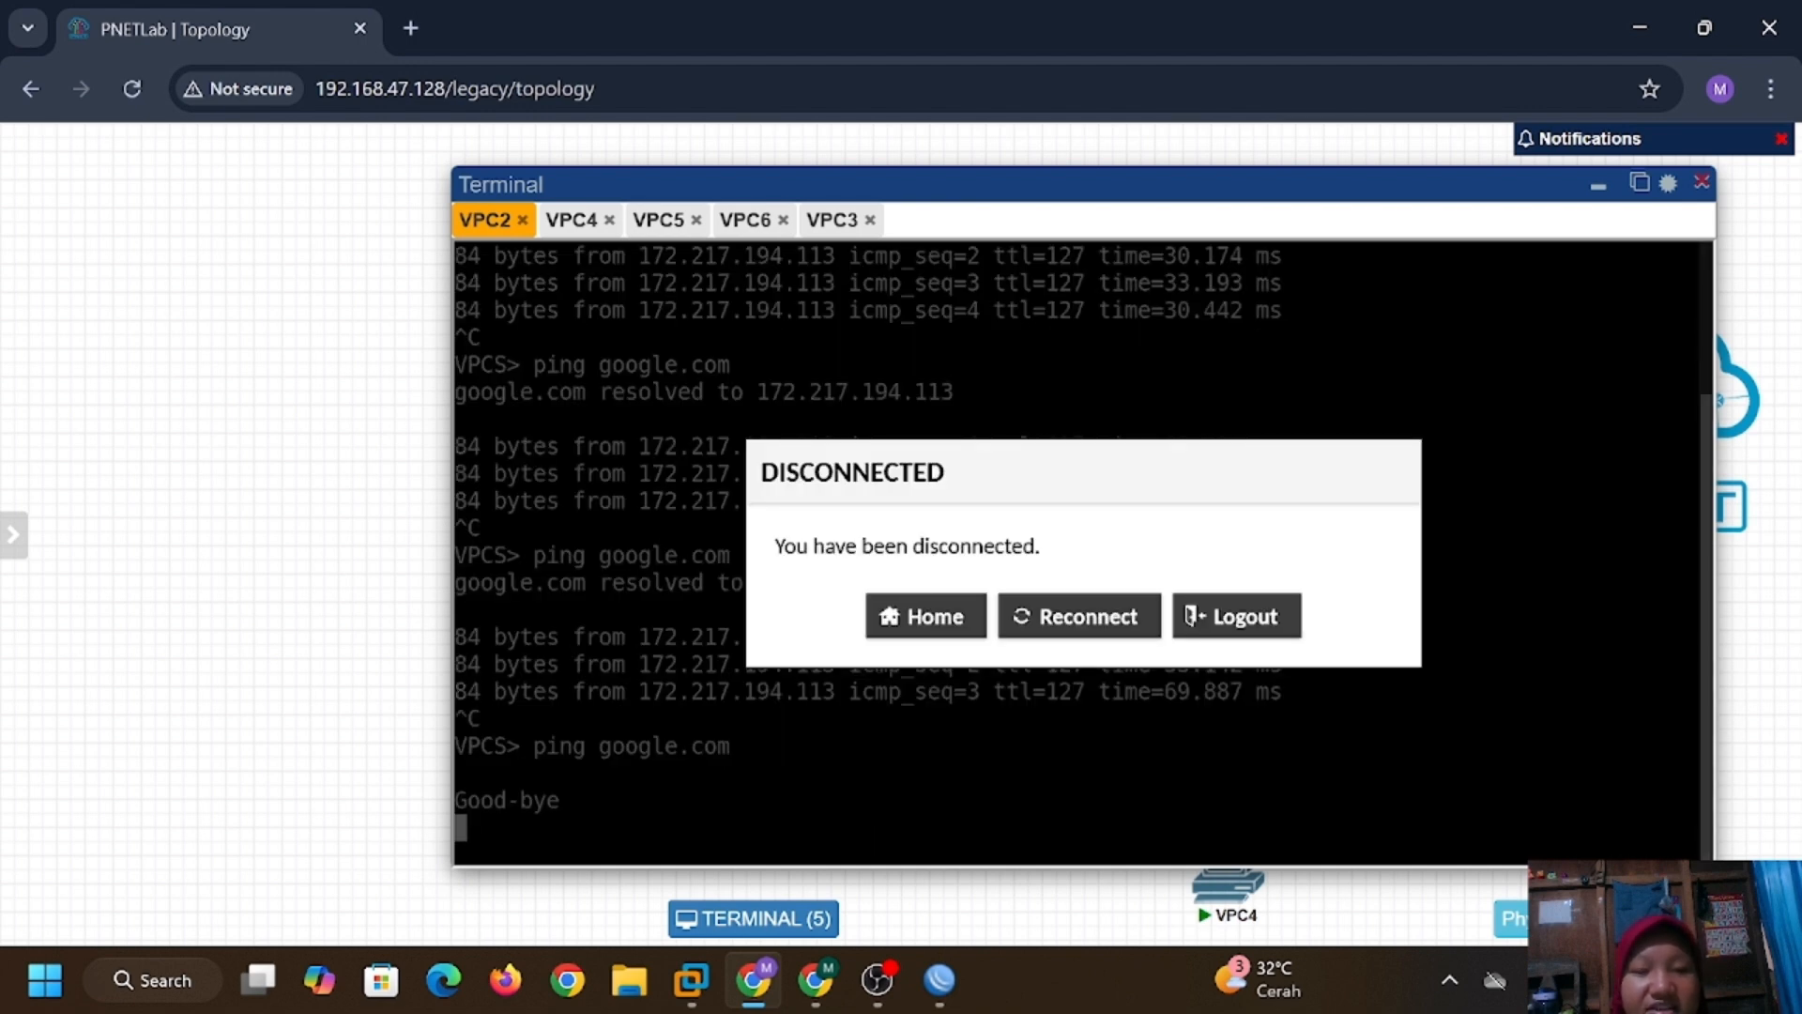
{"action": "left_click", "coordinate": [832, 220]}
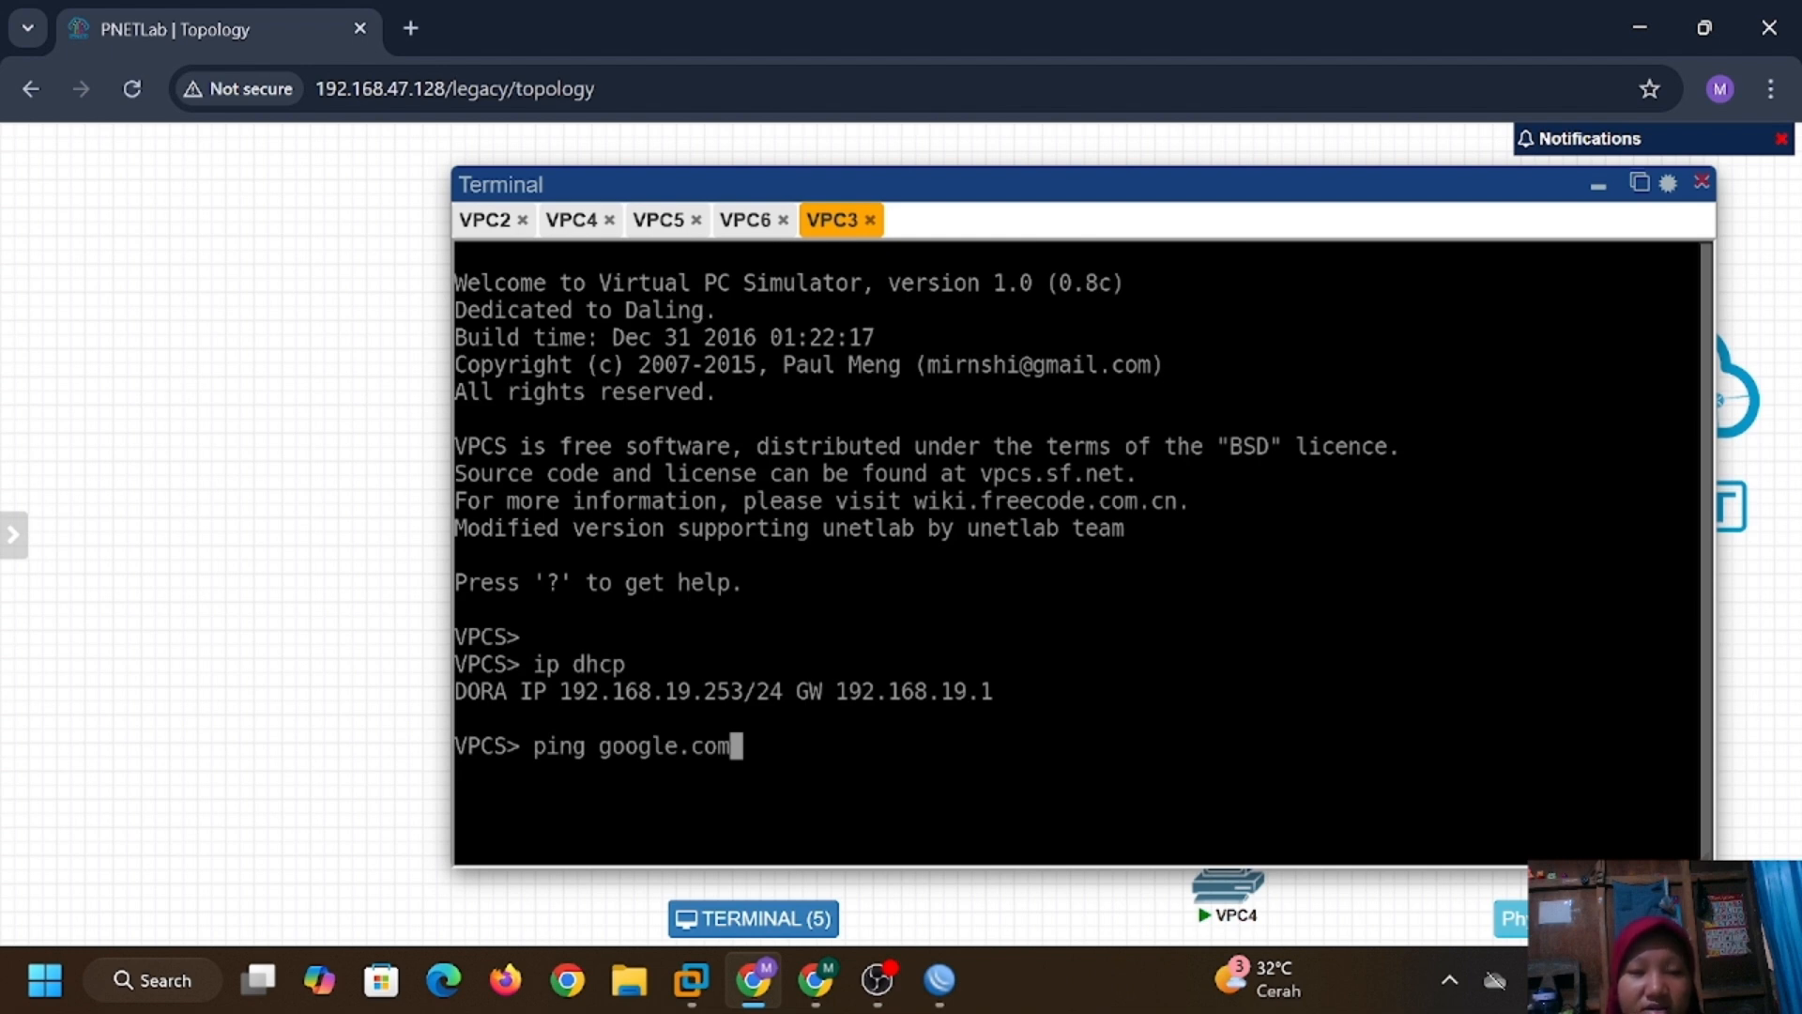
{"action": "key", "text": "Return"}
{"action": "key", "text": "ctrl+c"}
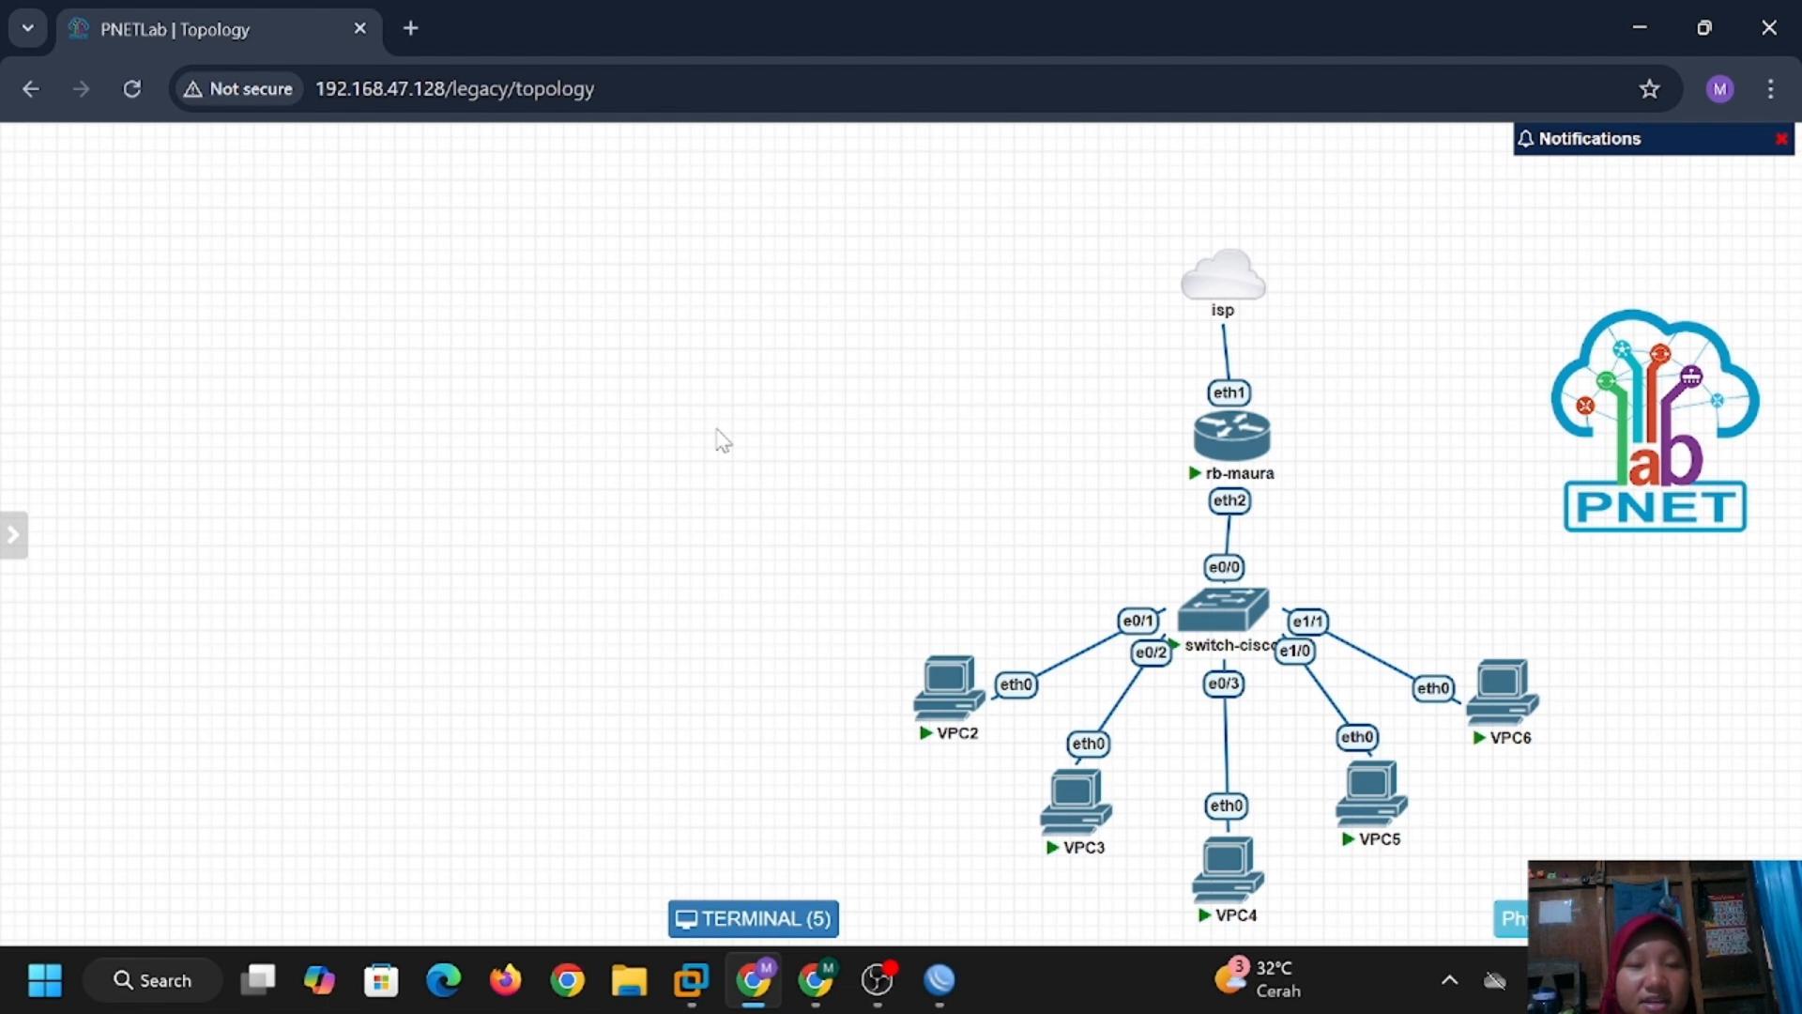
Switch to WinBox, reopen the srcnat masquerade rule and remove its negated source address condition.
{"action": "key", "text": "alt+Tab"}
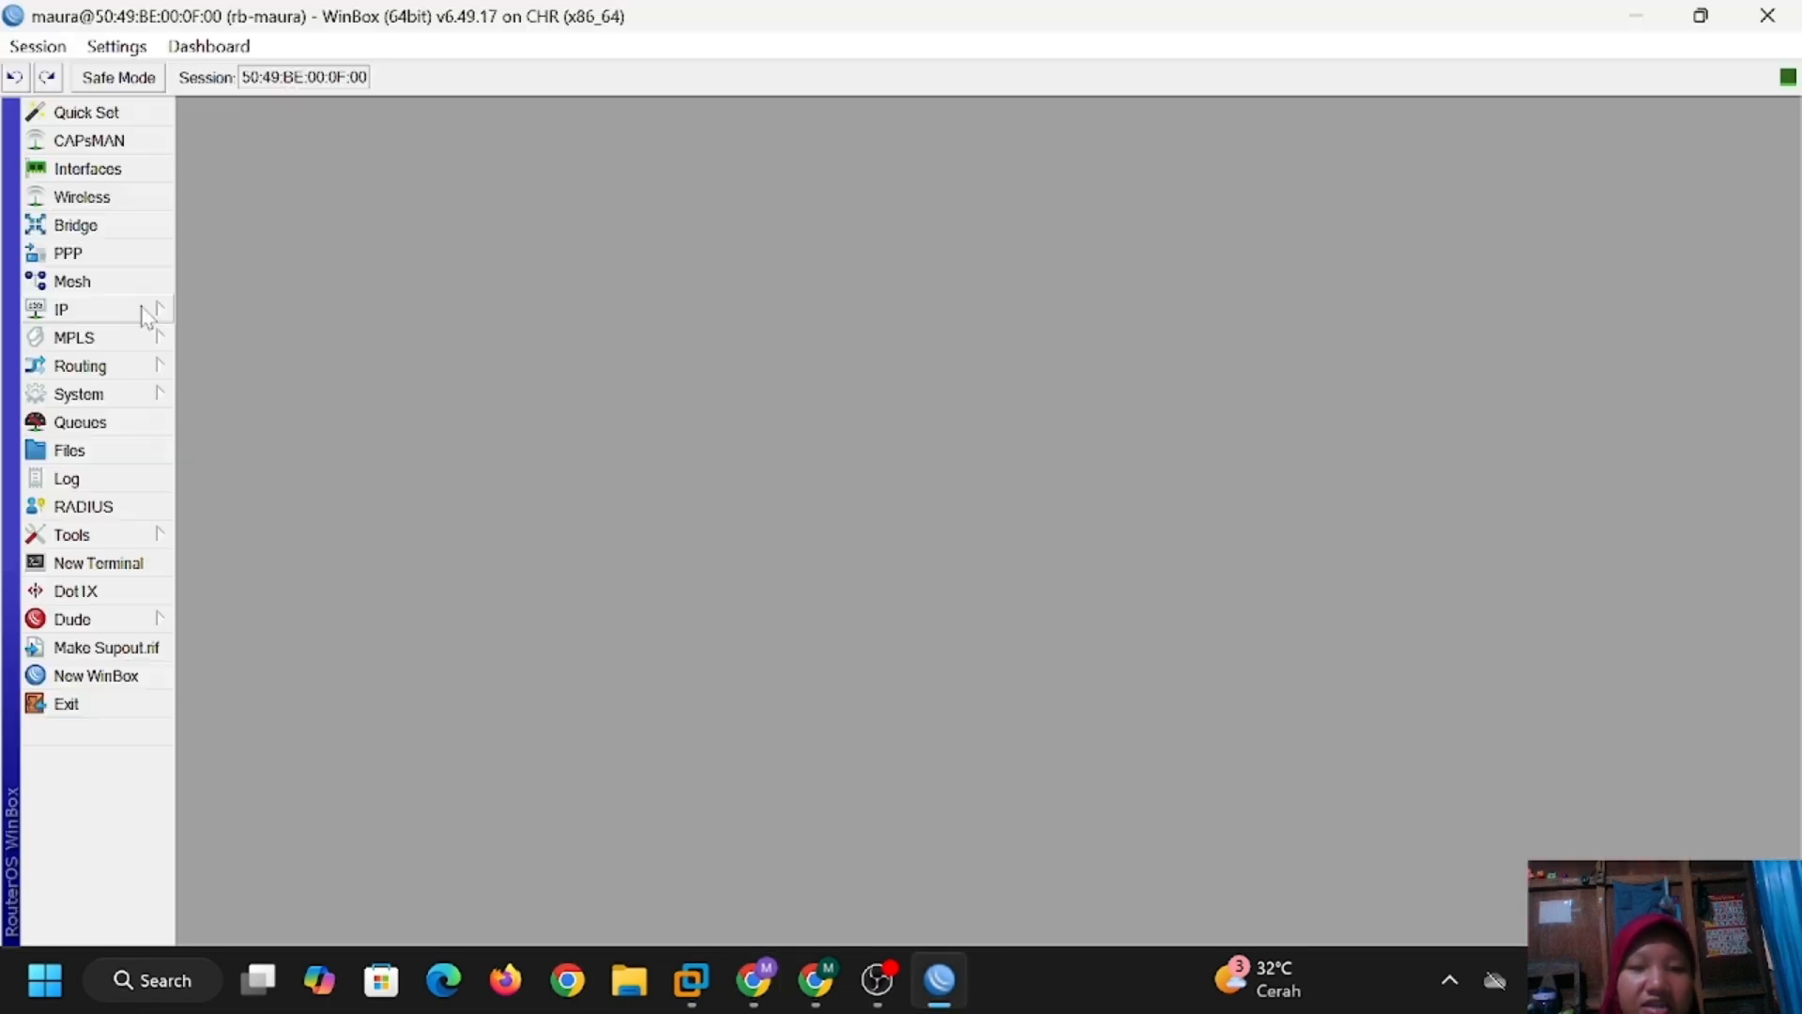
{"action": "left_click", "coordinate": [147, 314]}
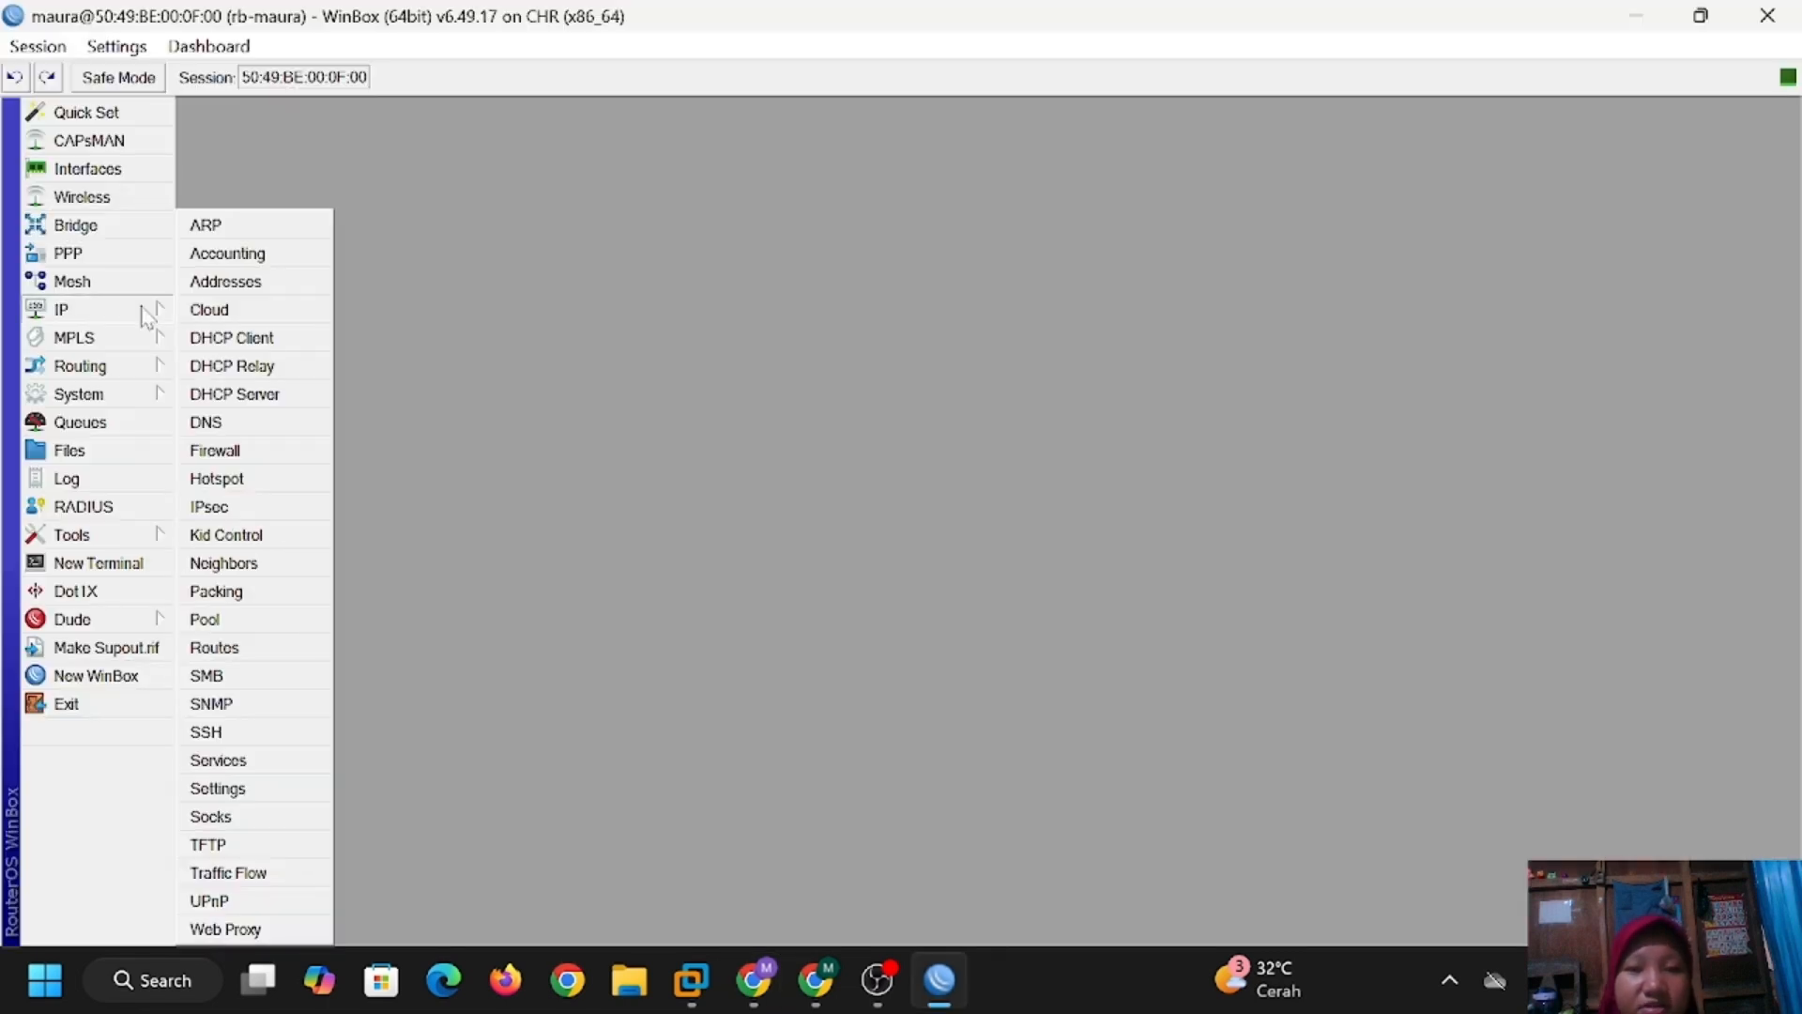
{"action": "left_click", "coordinate": [282, 454]}
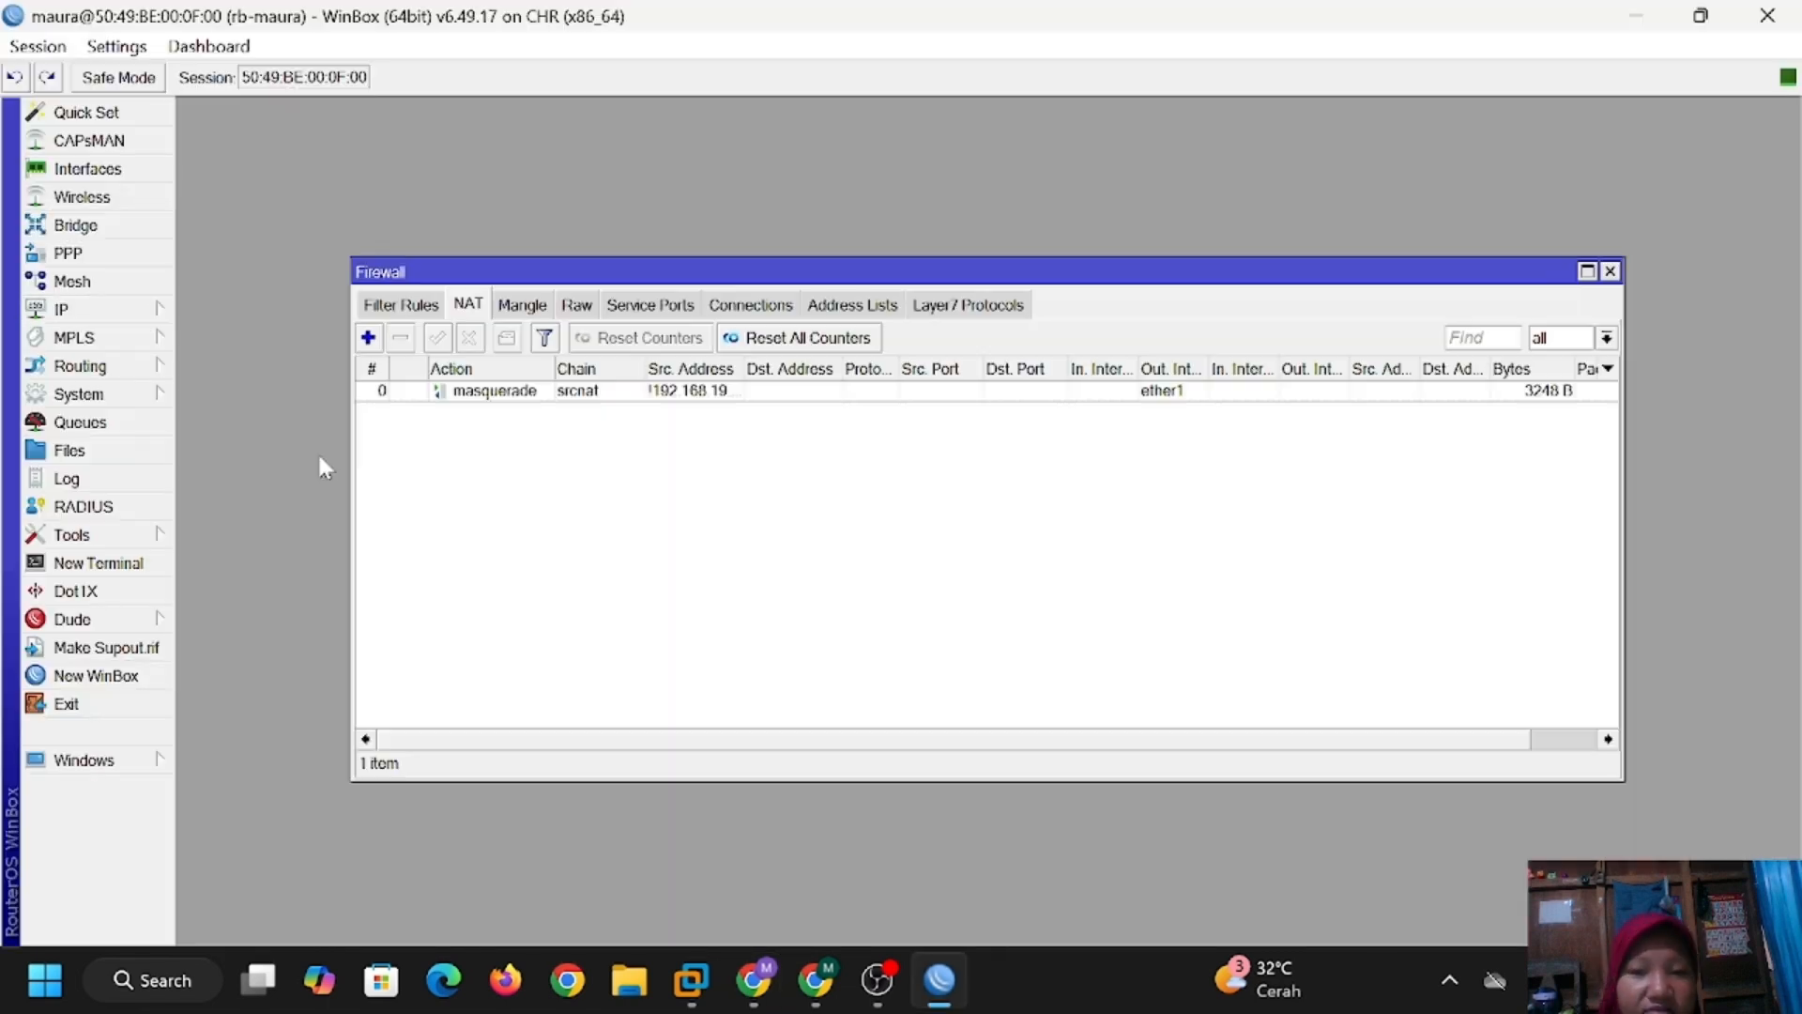
{"action": "double_click", "coordinate": [533, 392]}
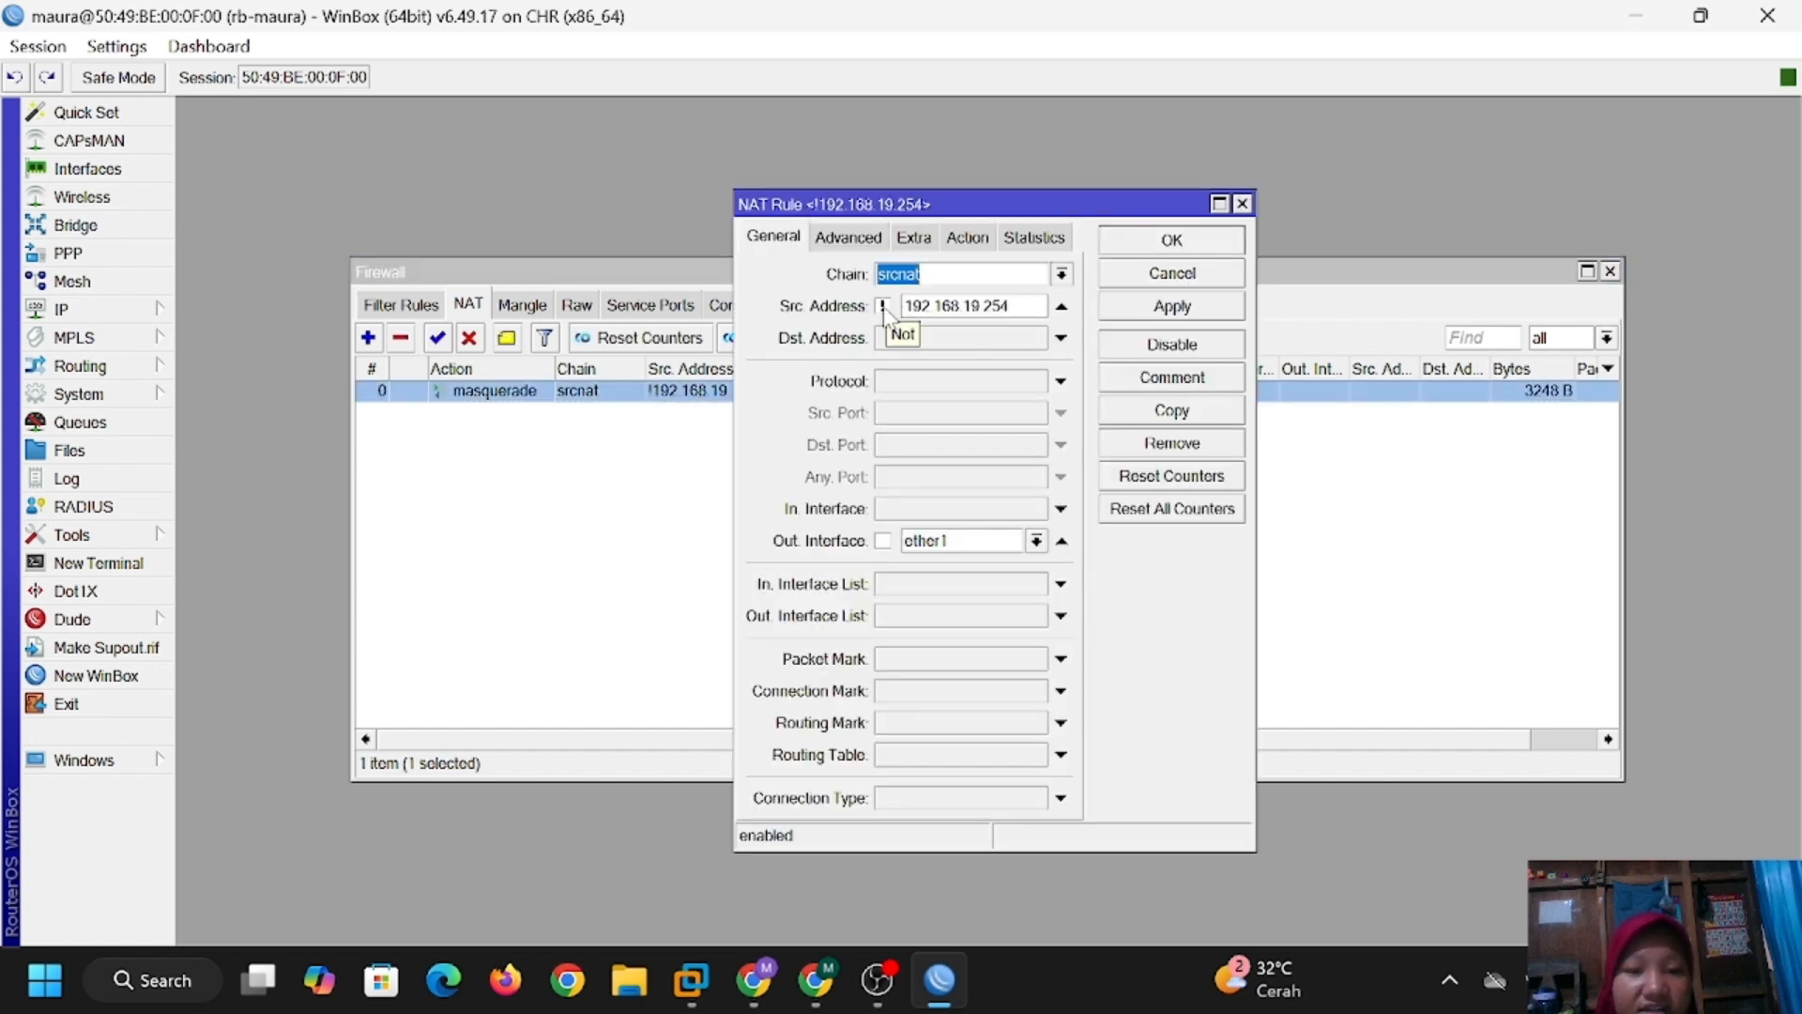
{"action": "left_click", "coordinate": [1060, 306]}
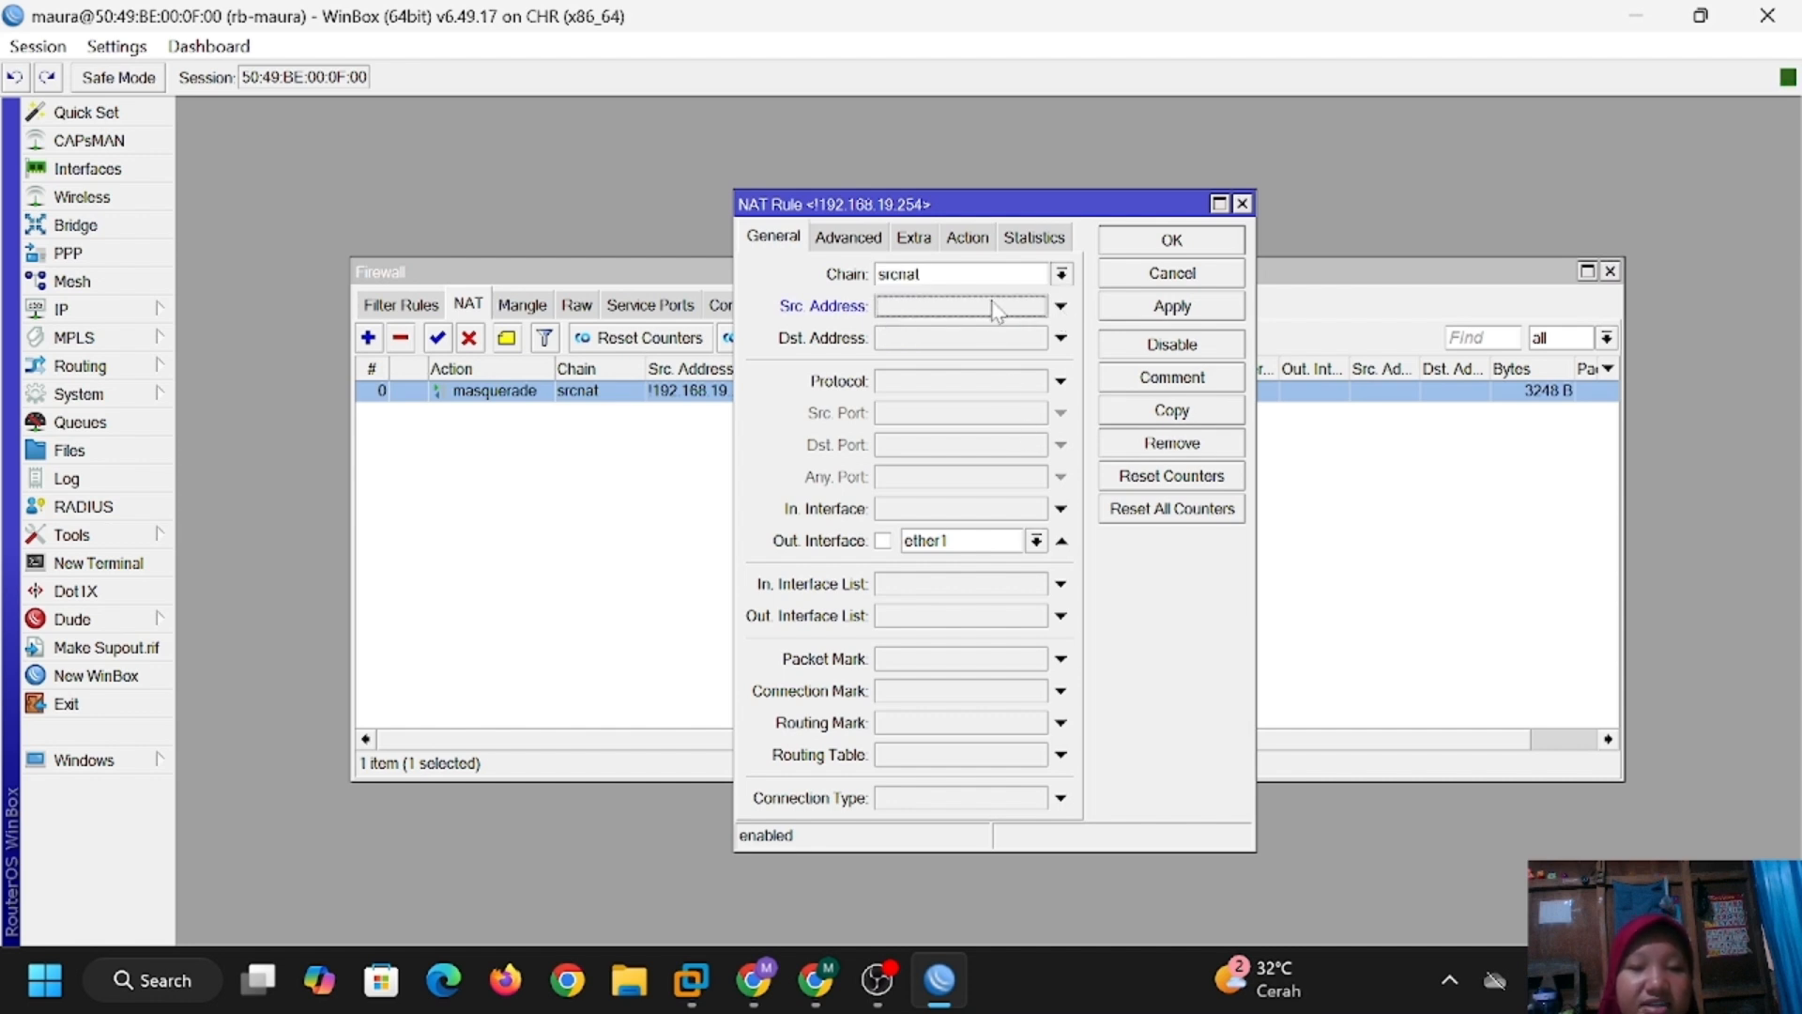
{"action": "left_click", "coordinate": [1141, 242]}
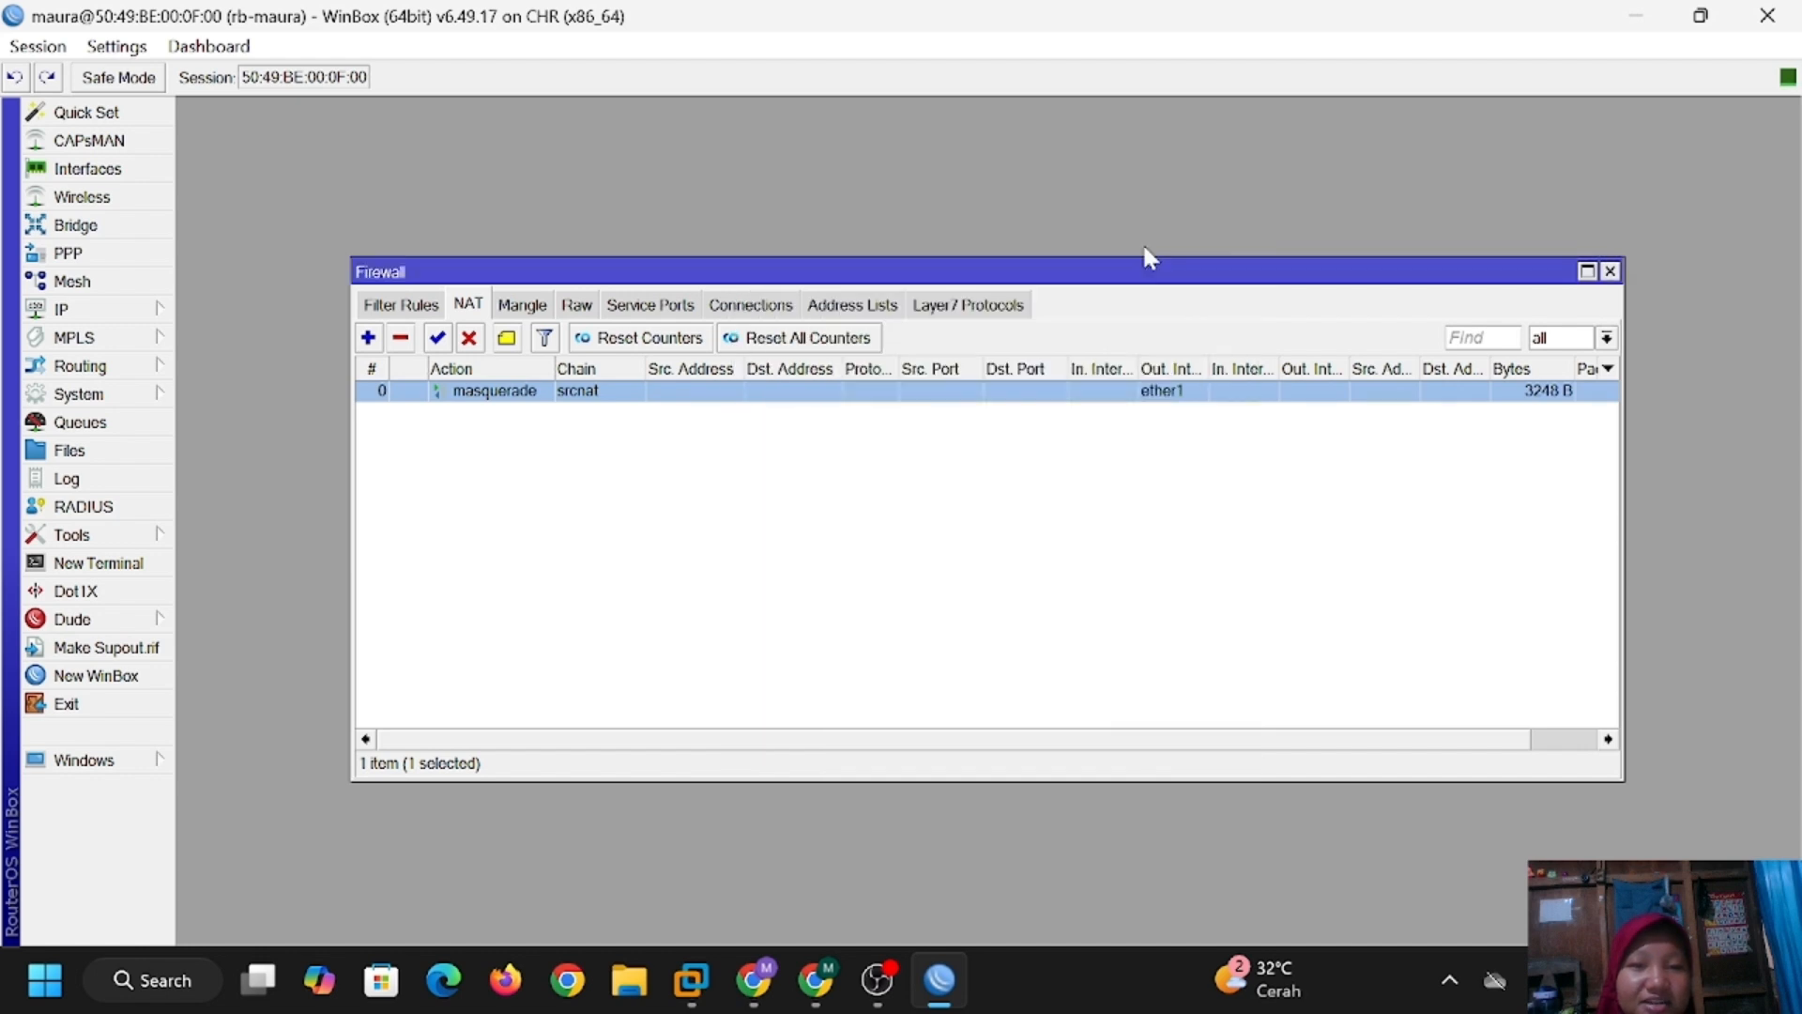
Switch to the PNETLab topology, start VPC2, open its console, show its IP settings and request an address with ip dhcp.
{"action": "key", "text": "alt+Tab"}
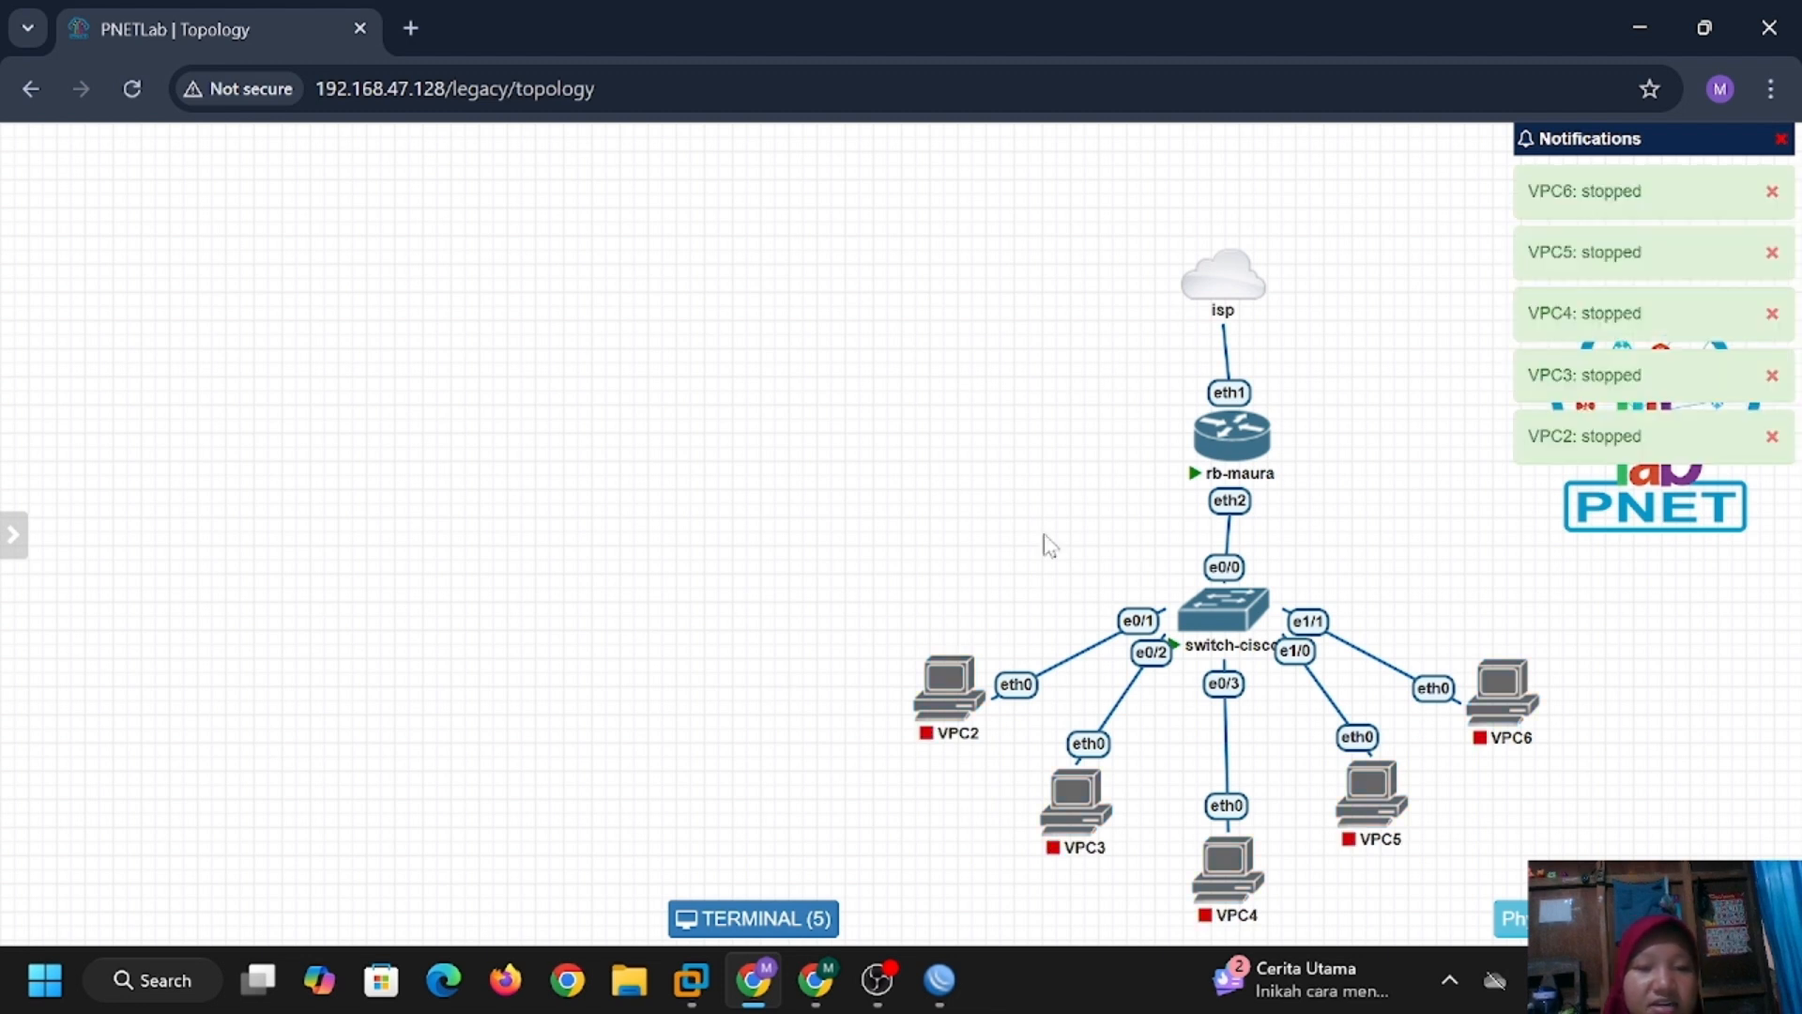
{"action": "left_click", "coordinate": [928, 644]}
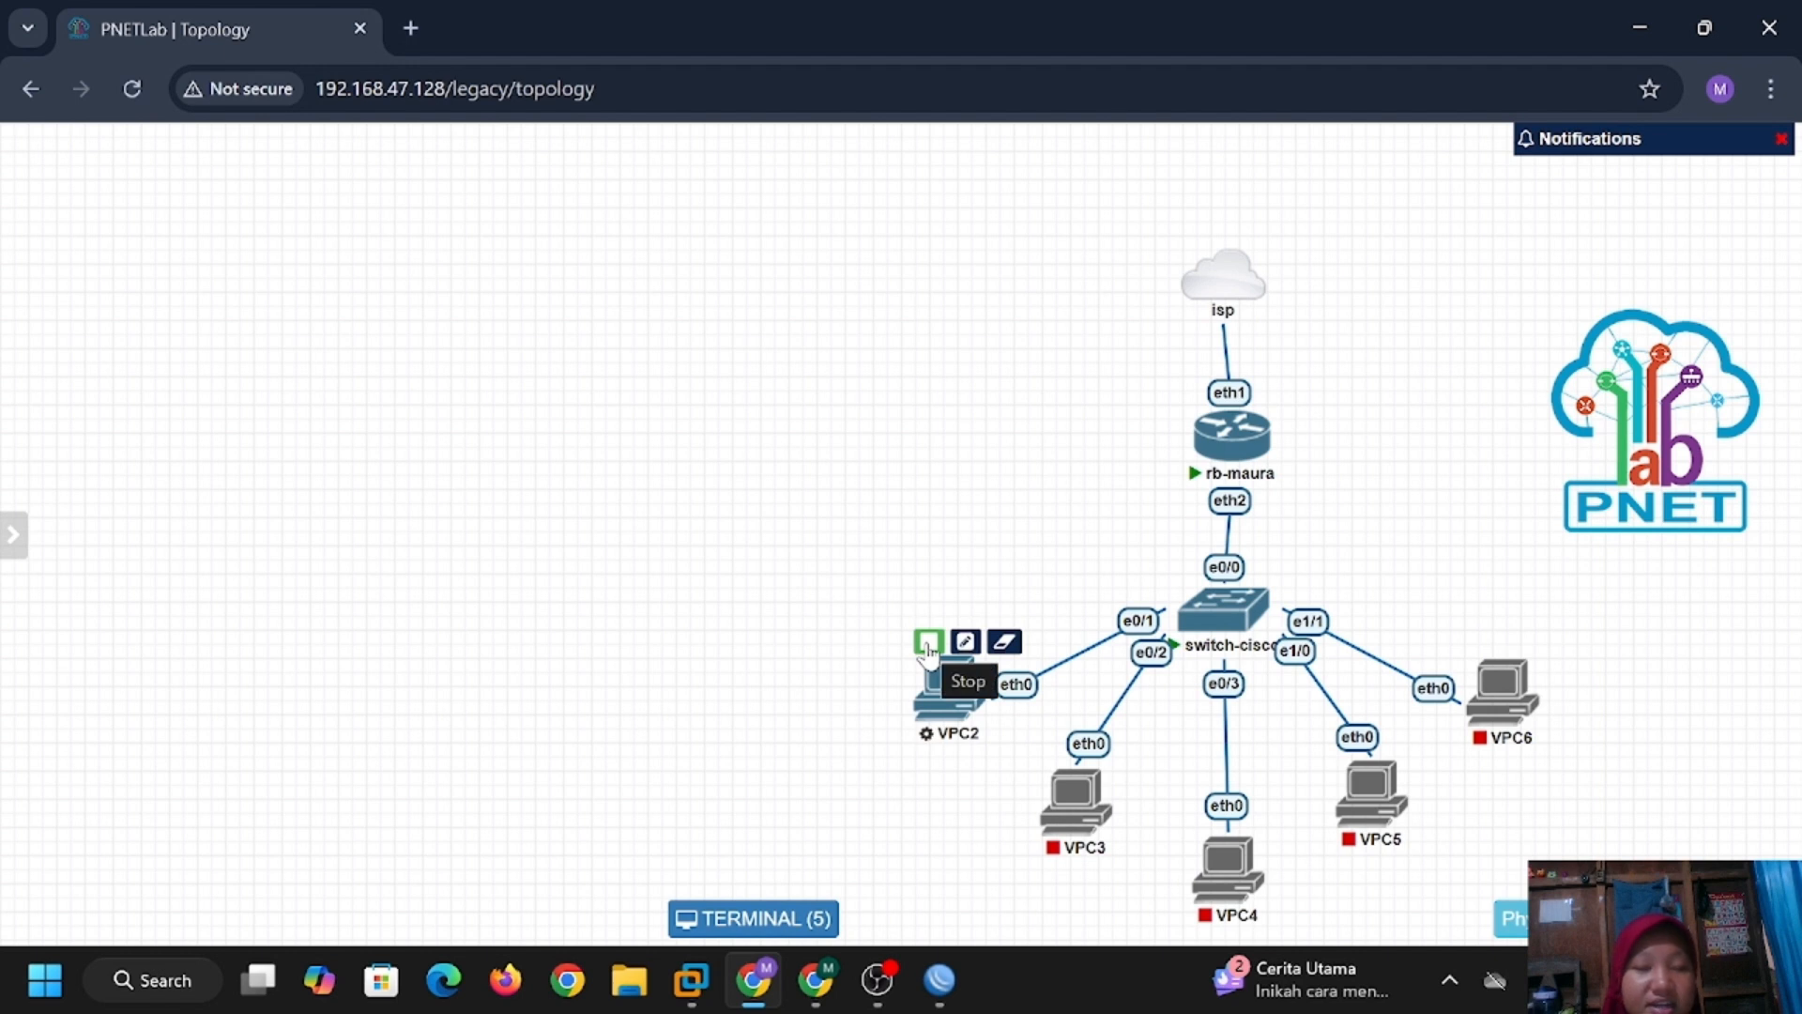
{"action": "left_click", "coordinate": [944, 690]}
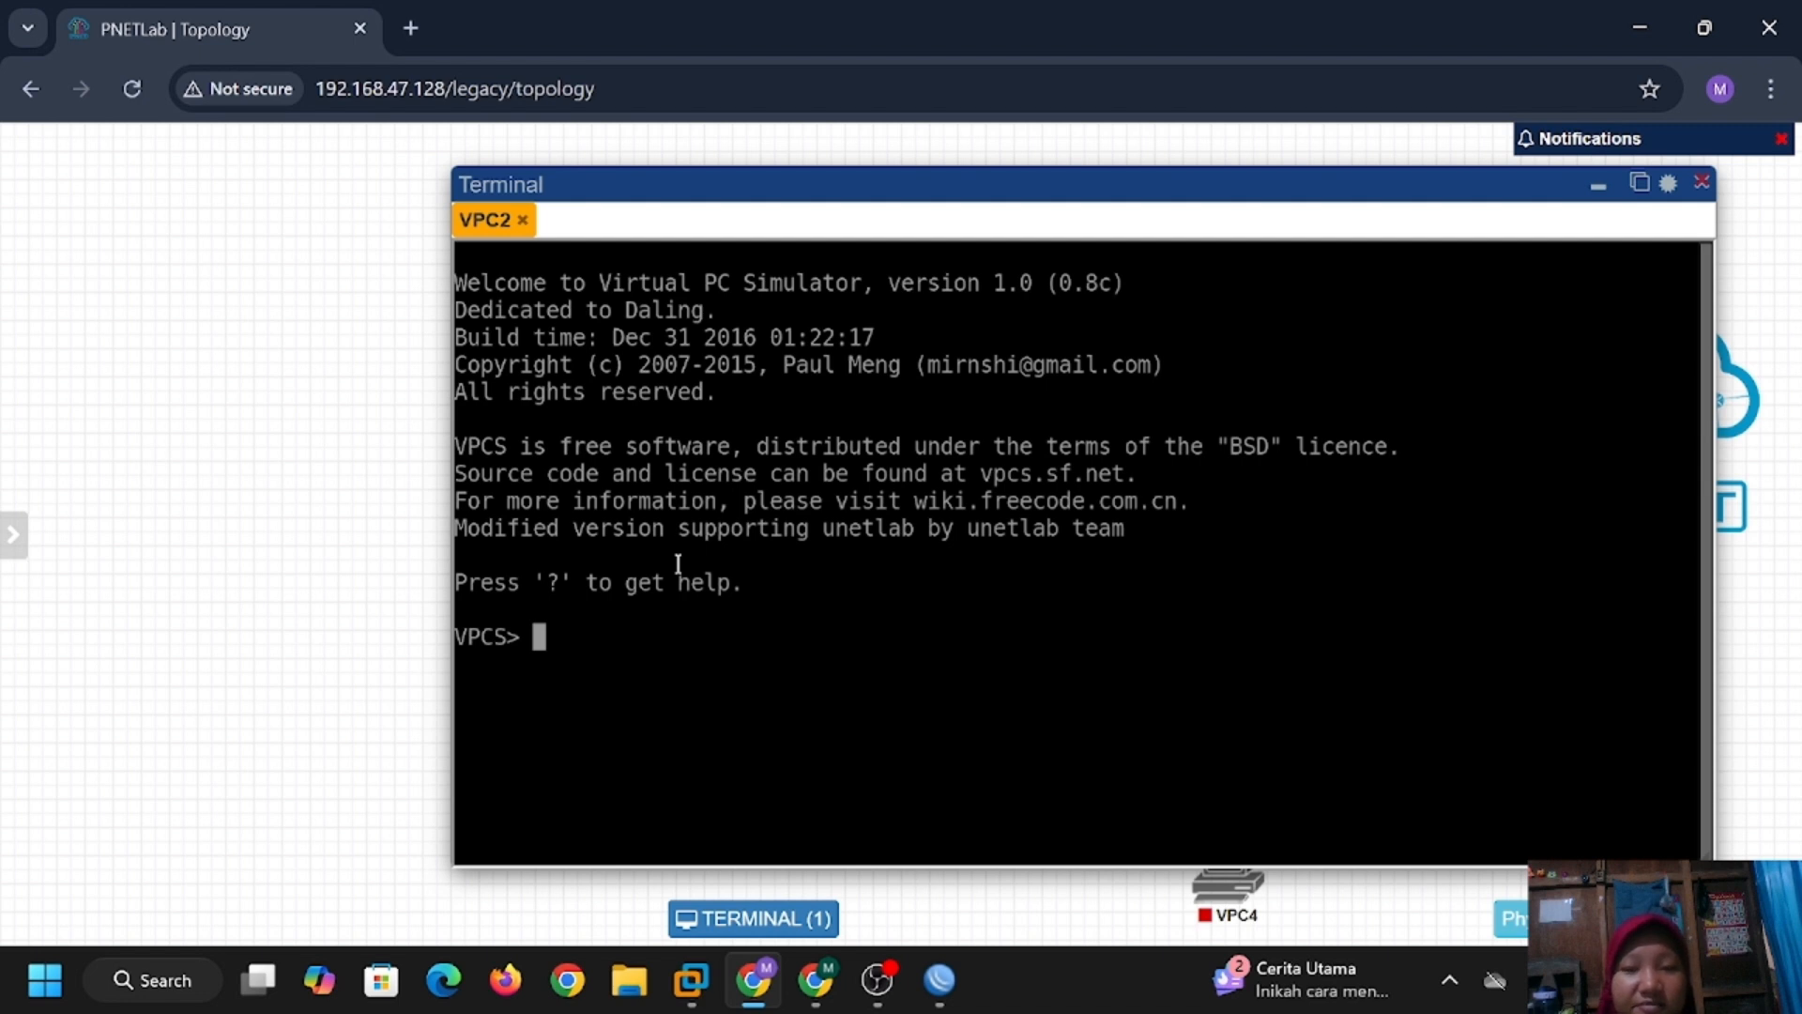
{"action": "type", "text": "show ip"}
{"action": "key", "text": "Return"}
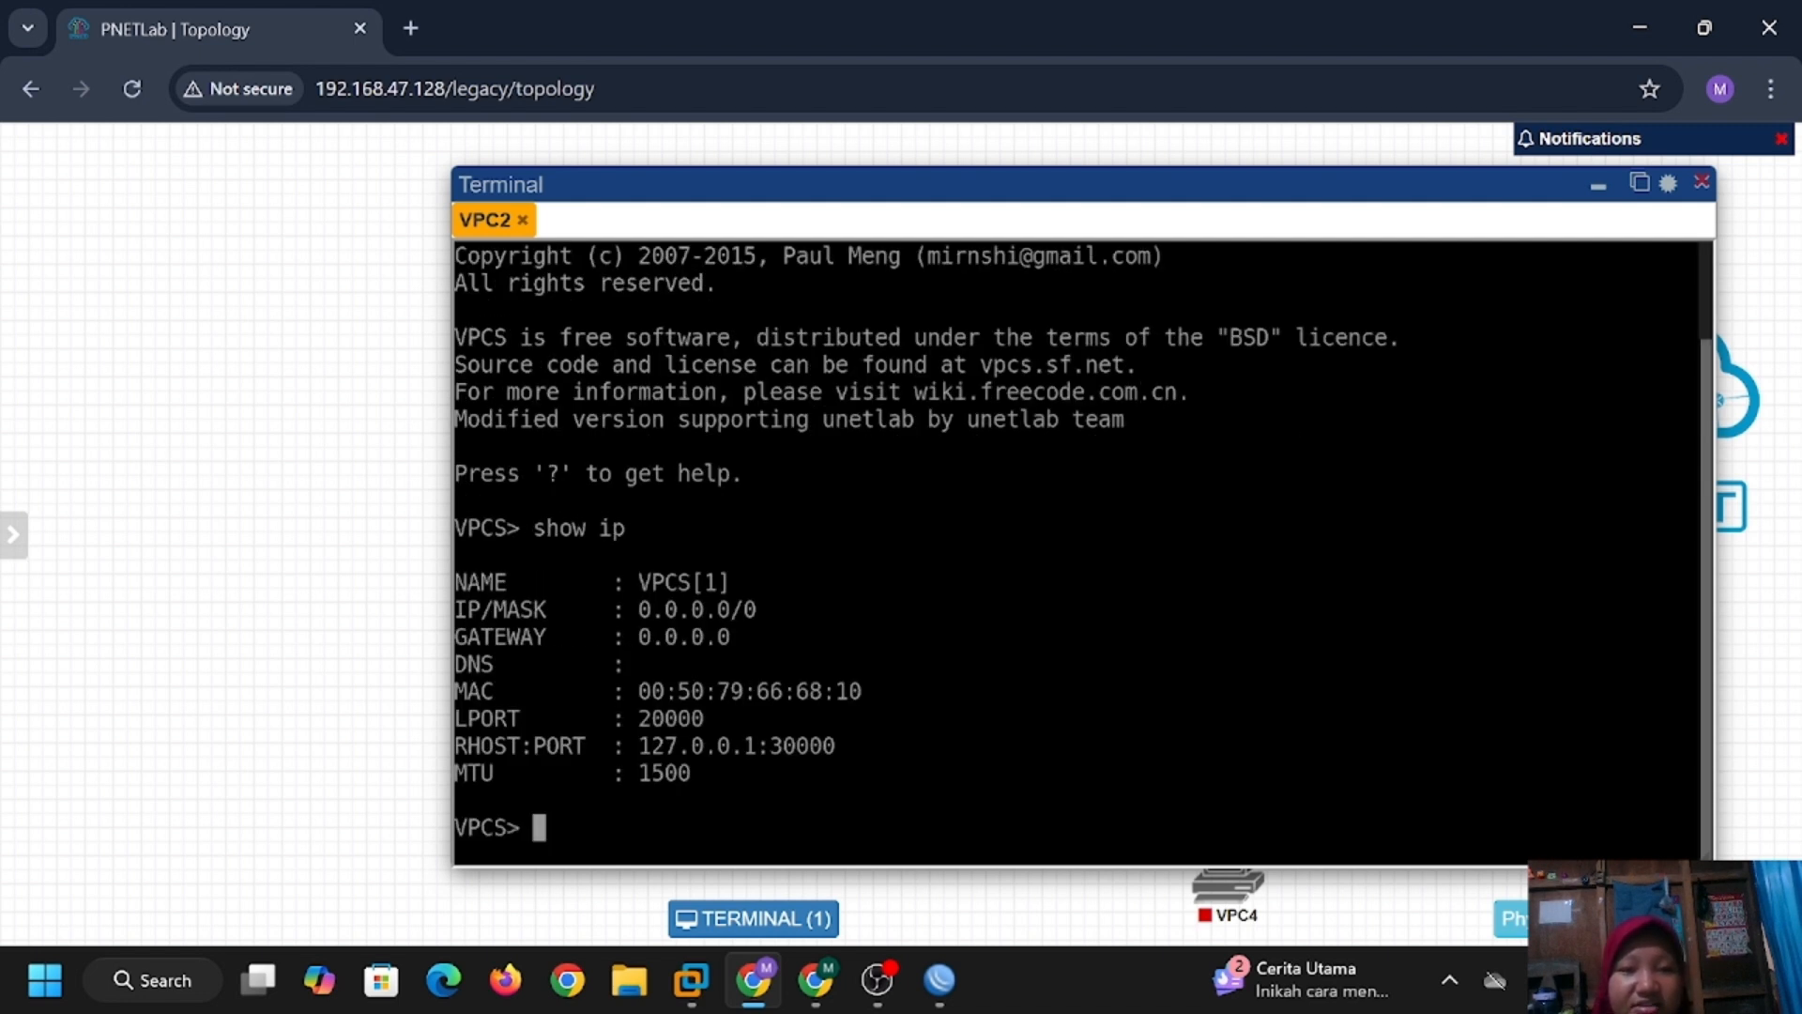
{"action": "type", "text": "ip dhcp"}
{"action": "key", "text": "Return"}
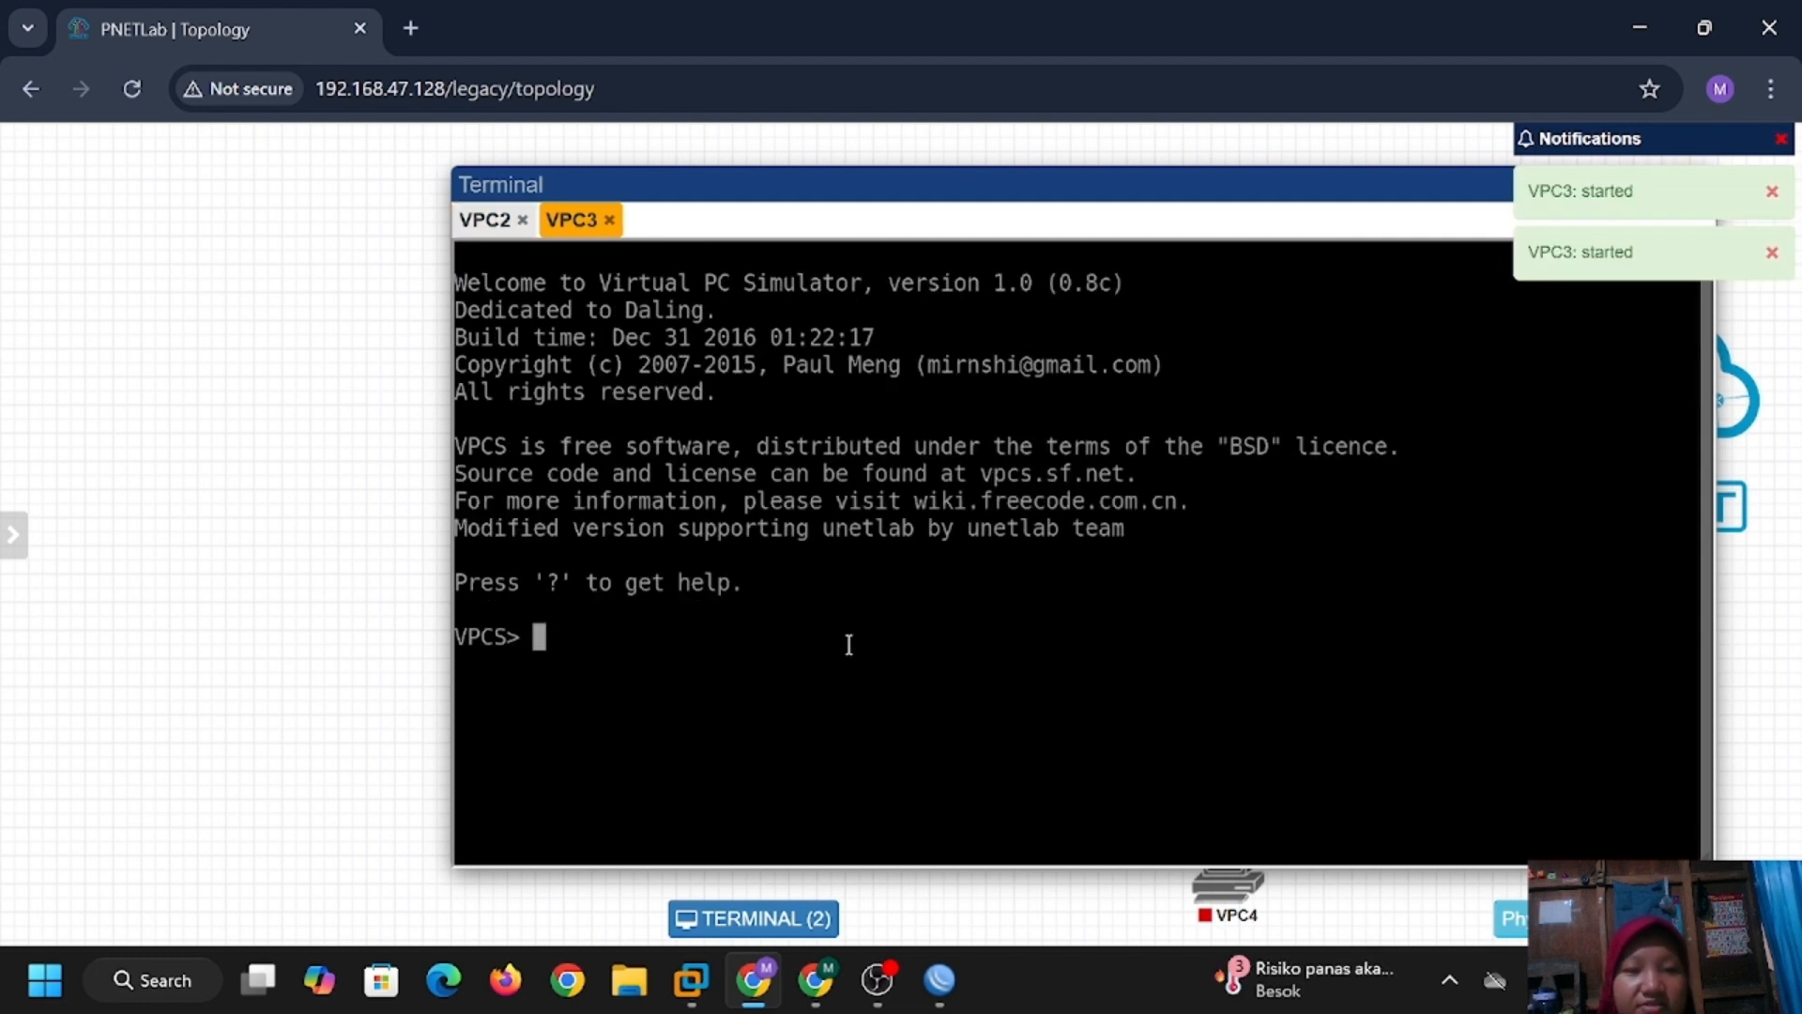
Show the IP settings of the restarted VPC3 and request an address for it with ip dhcp.
{"action": "type", "text": "show ip"}
{"action": "key", "text": "Return"}
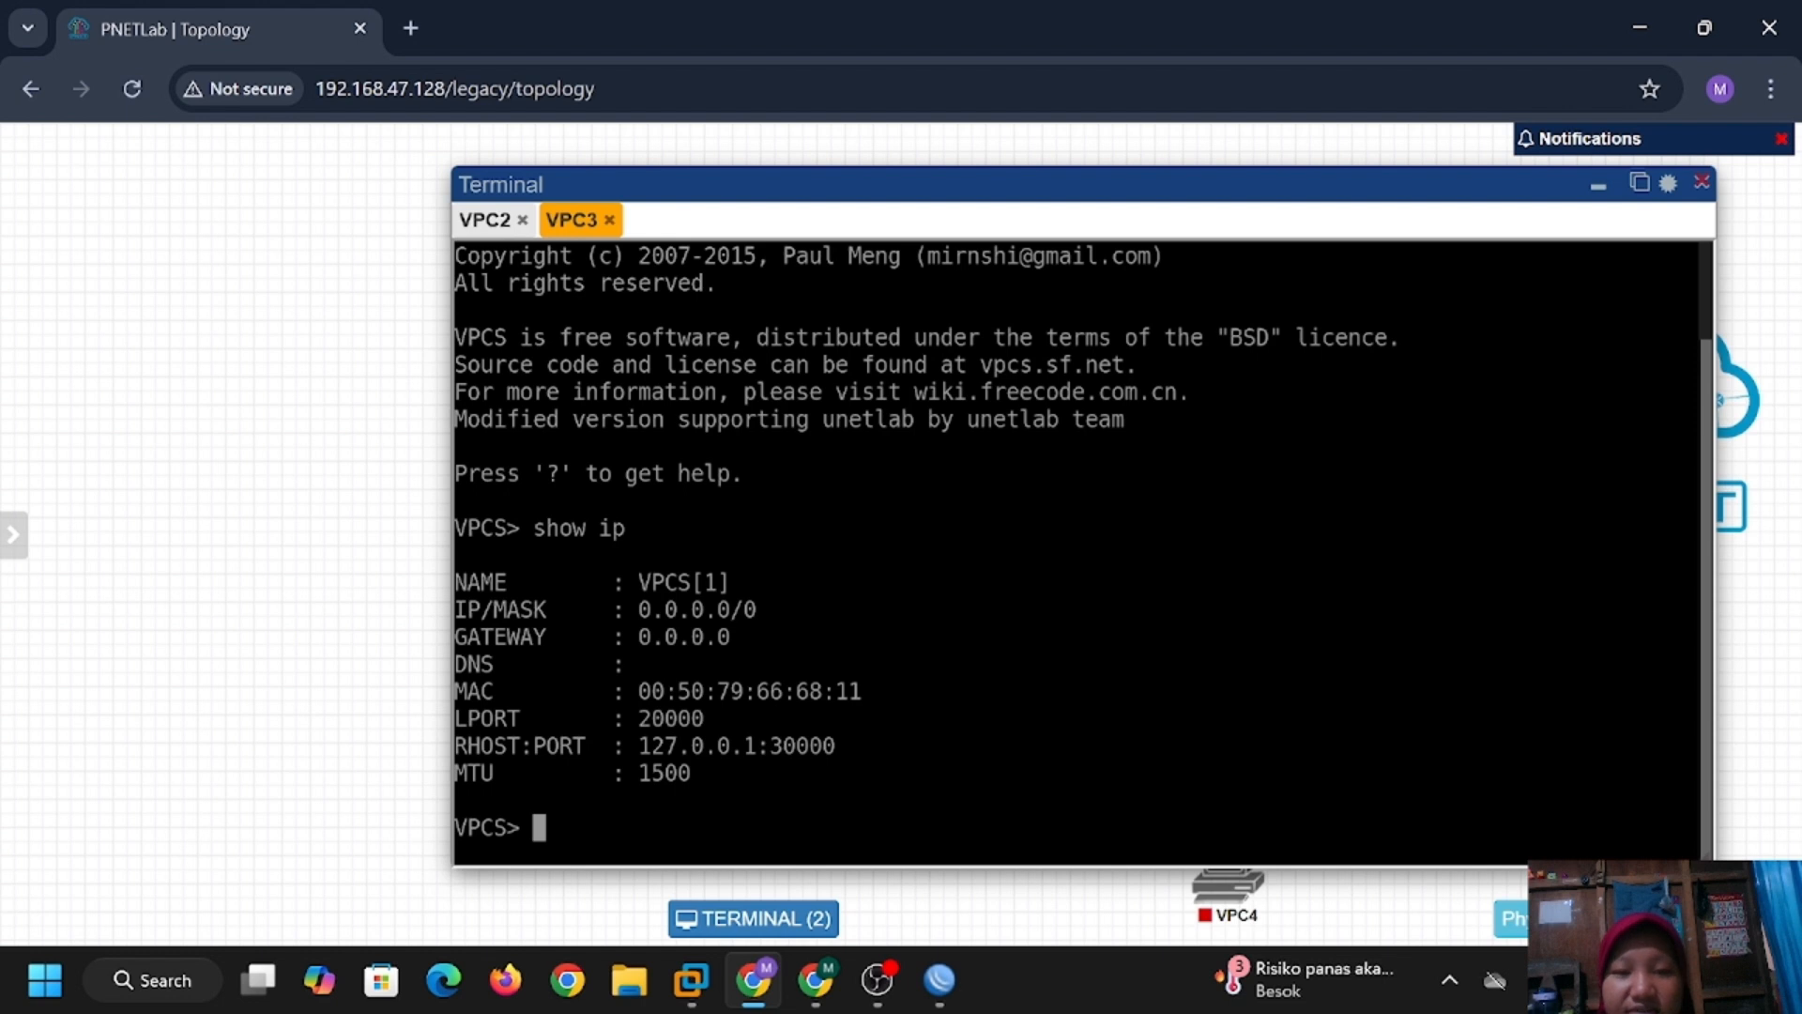
{"action": "type", "text": "ip dhcp"}
{"action": "key", "text": "Return"}
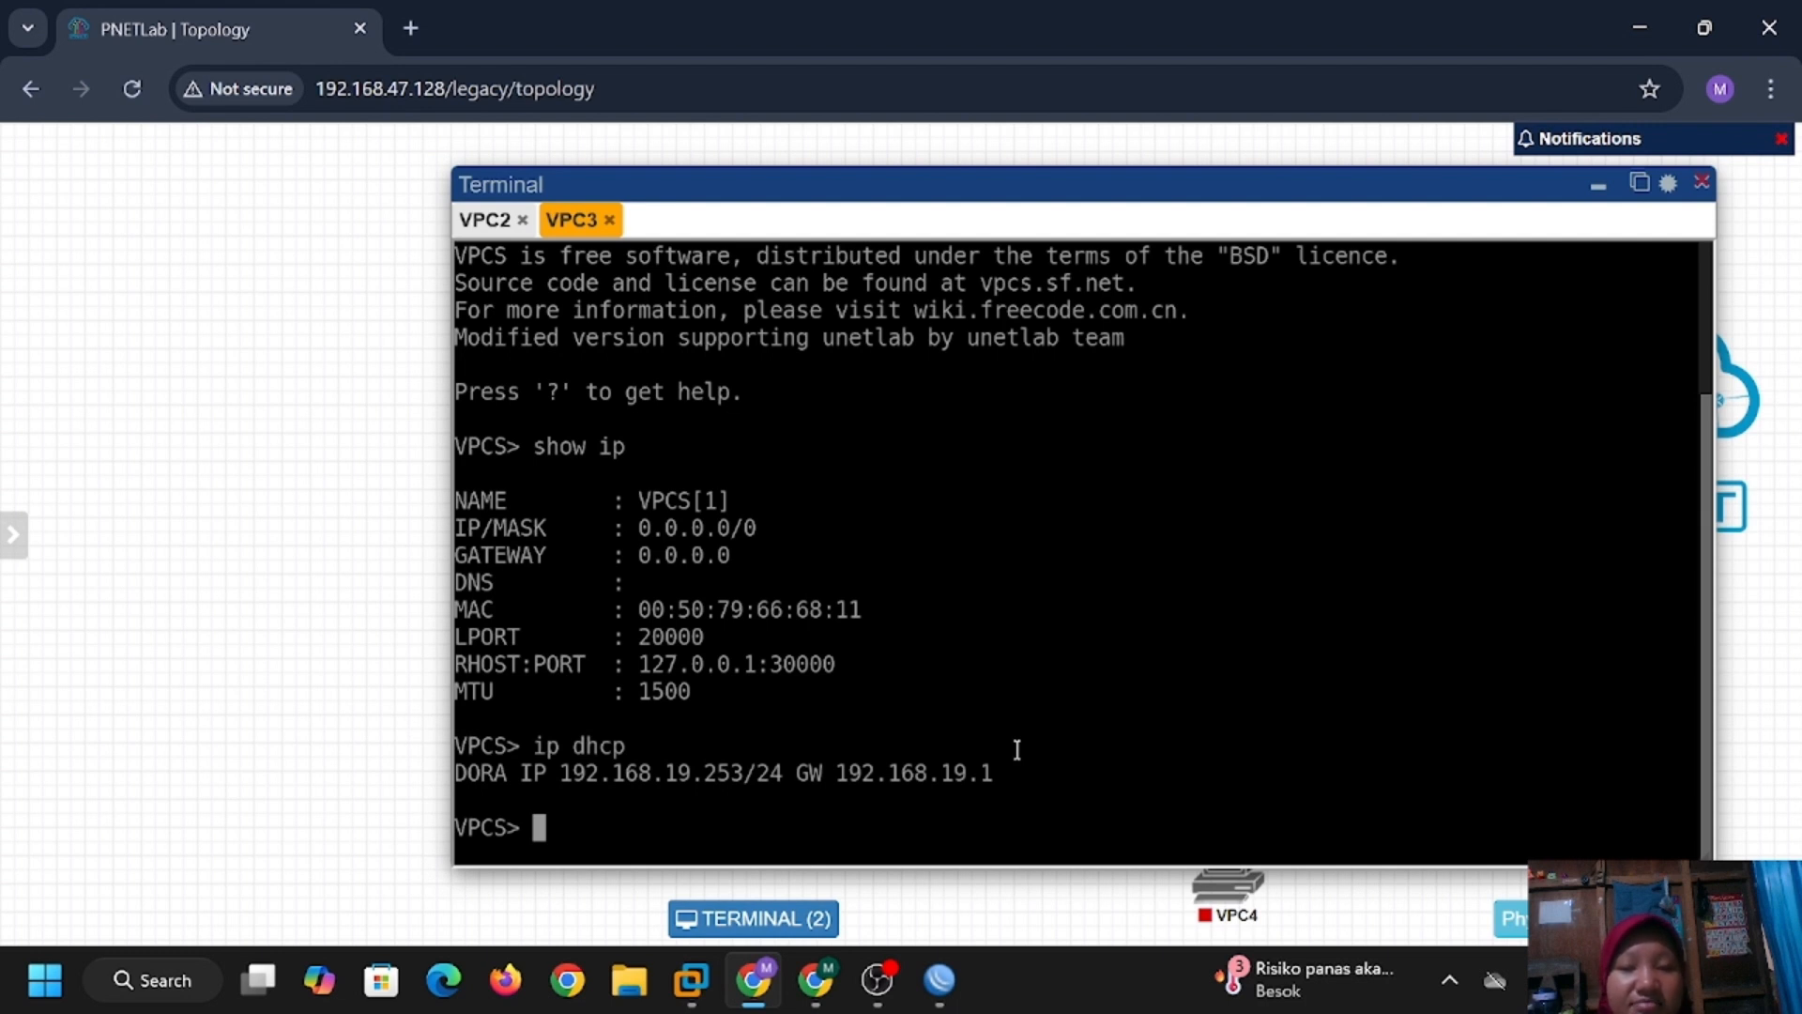
Check the ping output on VPC2 and VPC3, and ping google.com from the VPC4 console.
{"action": "left_click", "coordinate": [476, 222]}
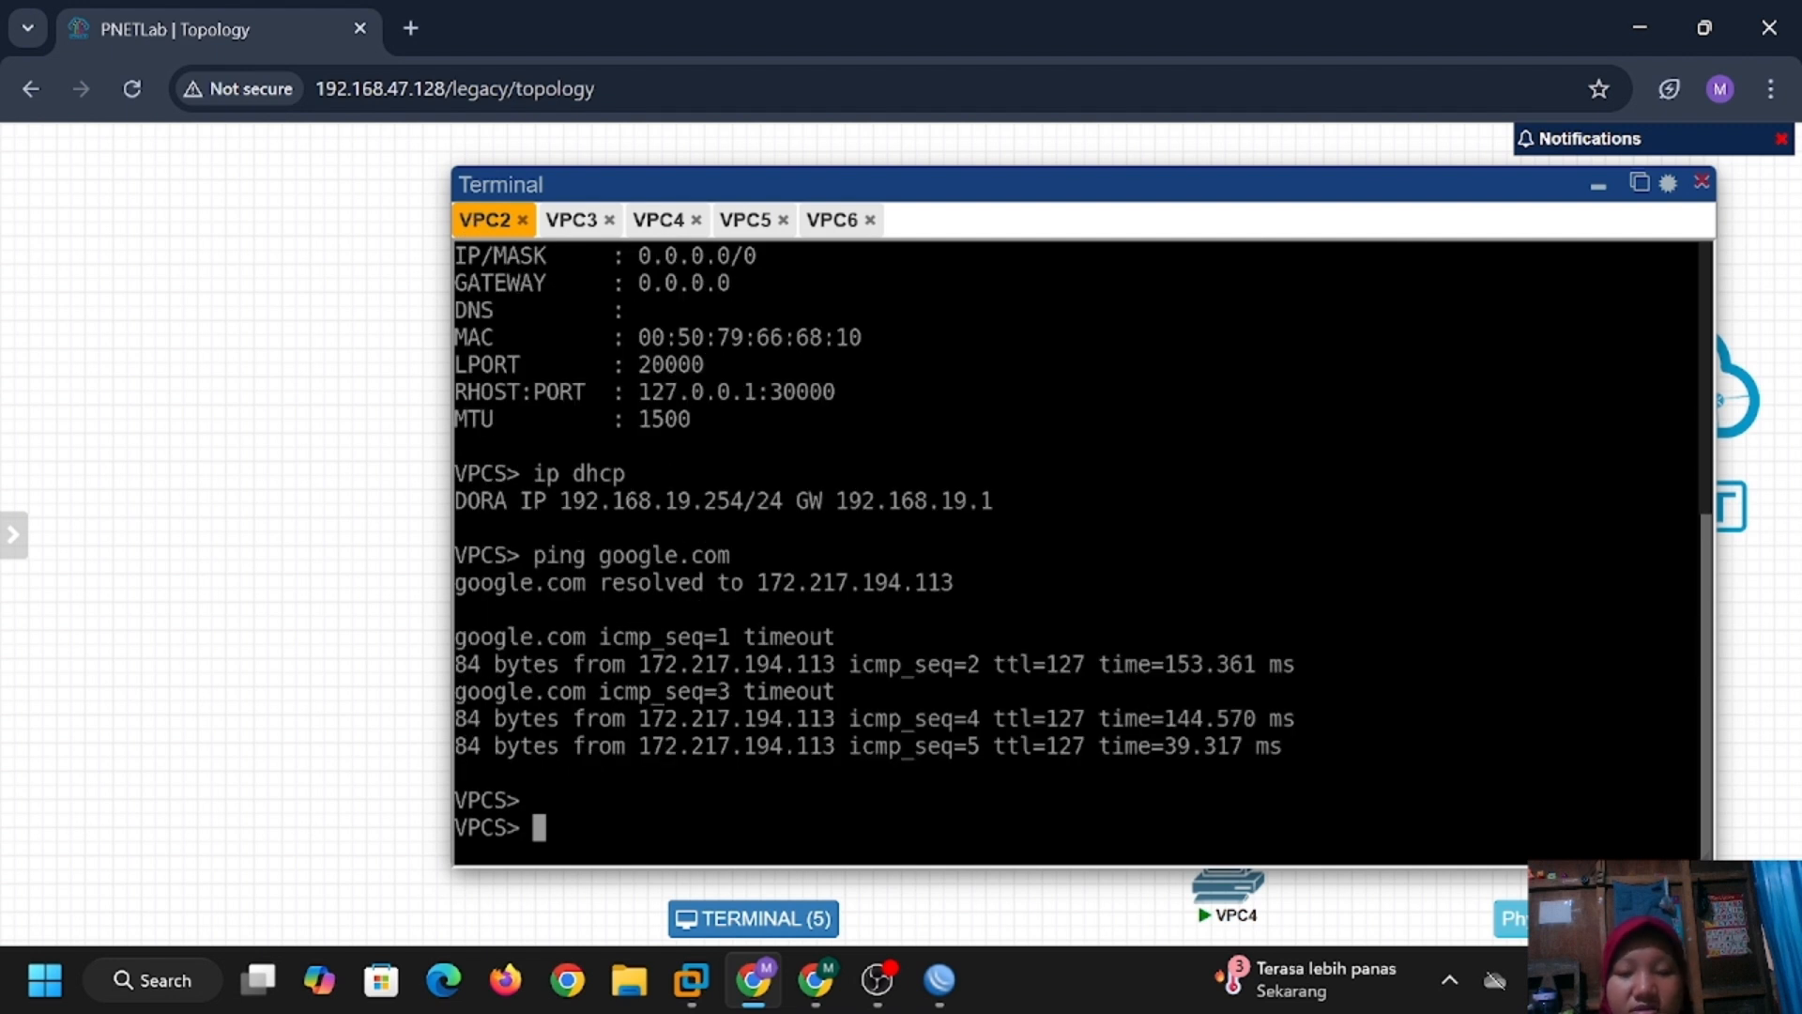
{"action": "left_click", "coordinate": [579, 220]}
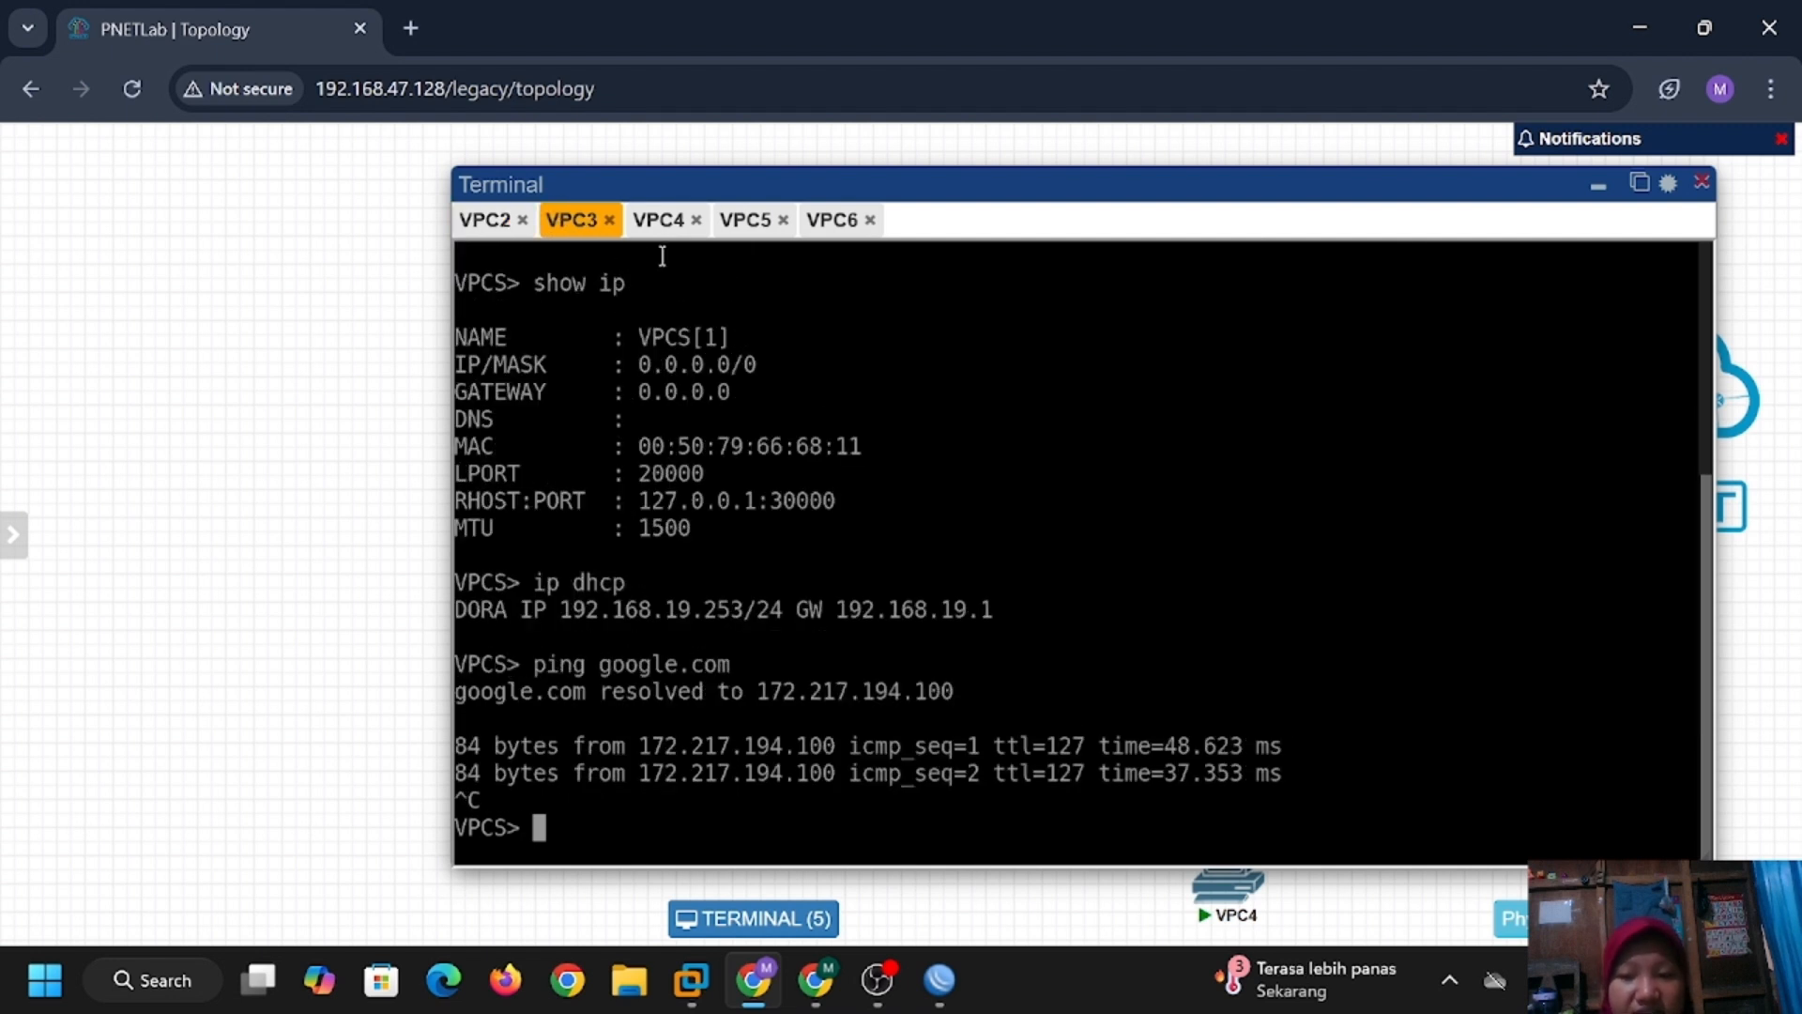
{"action": "left_click", "coordinate": [662, 226]}
{"action": "type", "text": "ping "}
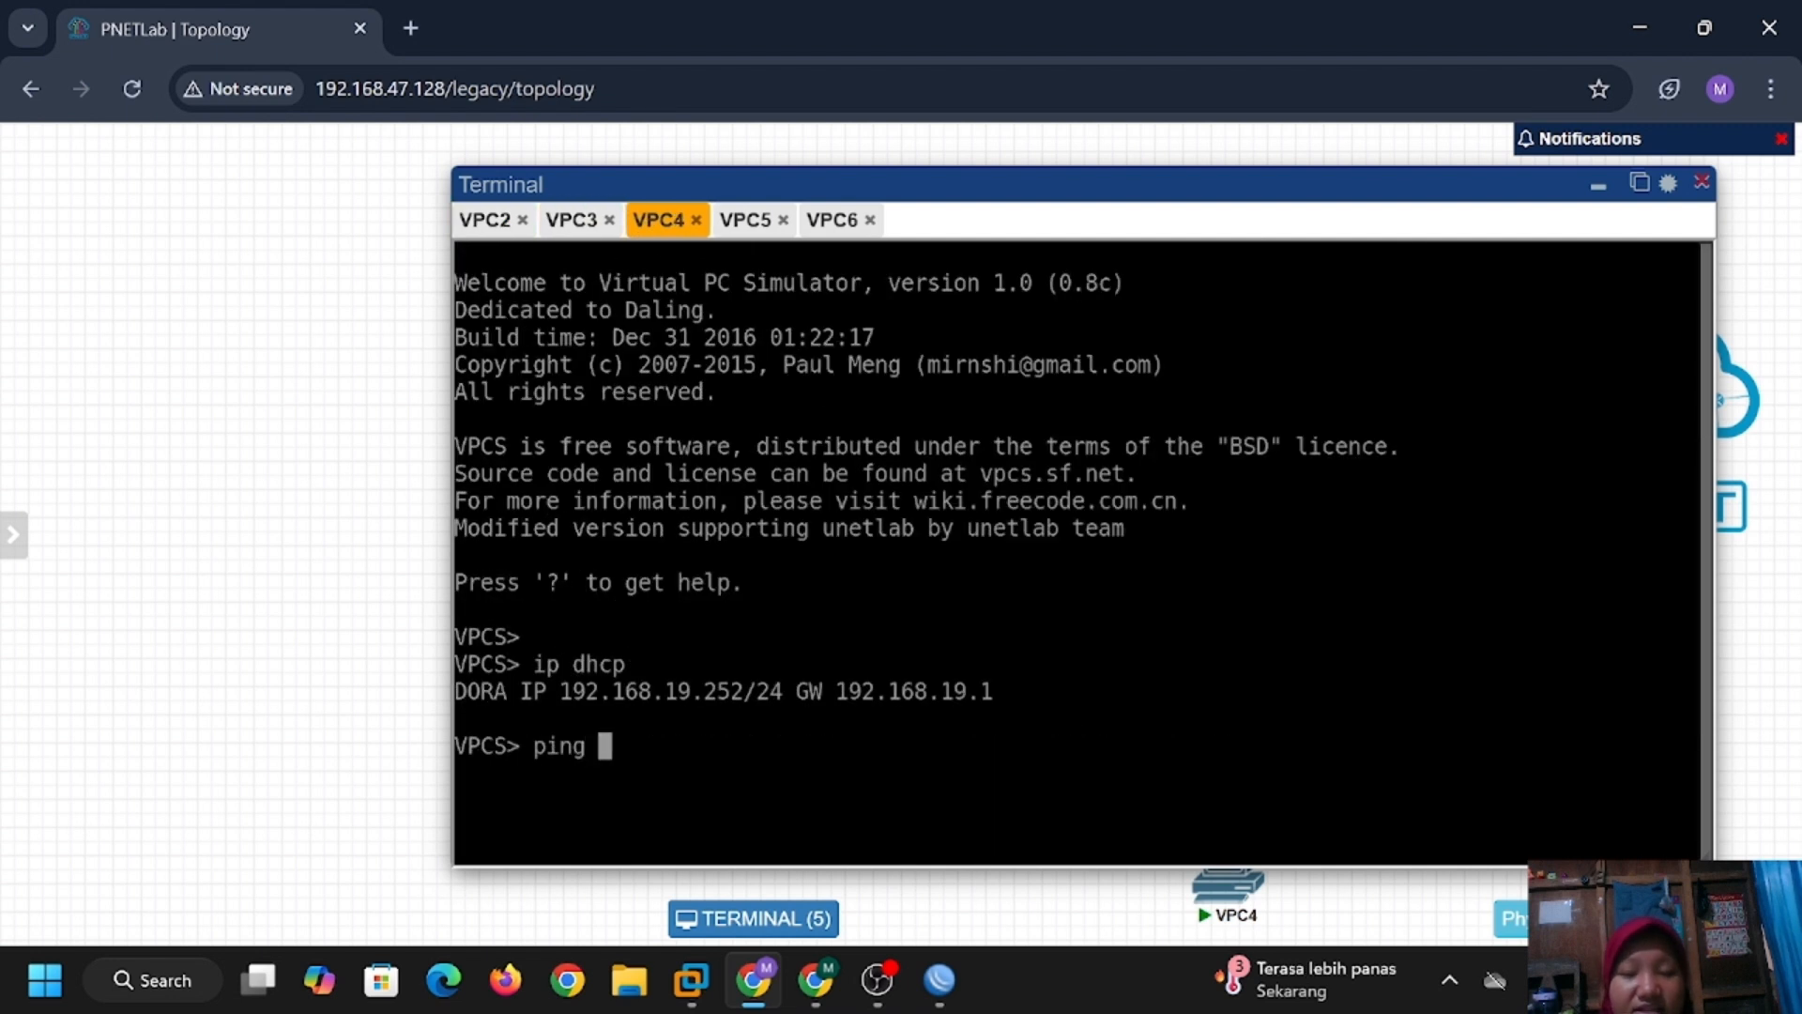
{"action": "type", "text": "googlee"}
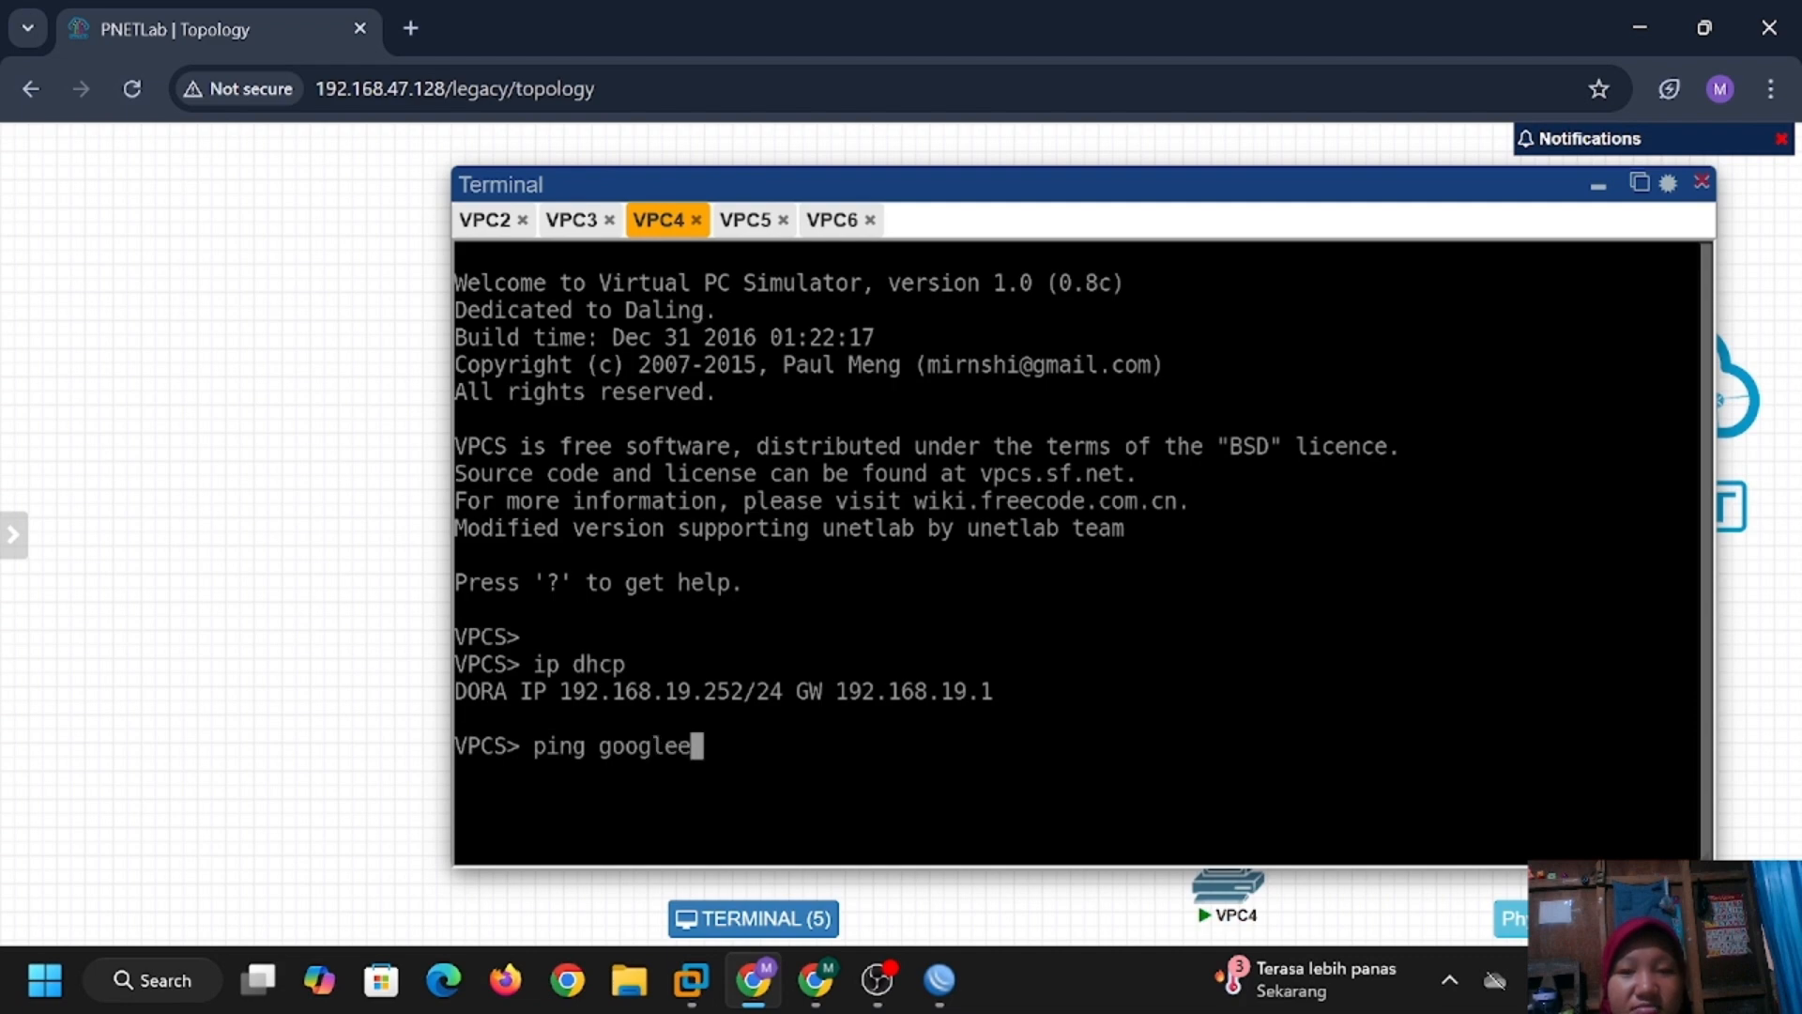
{"action": "type", "text": ".co"}
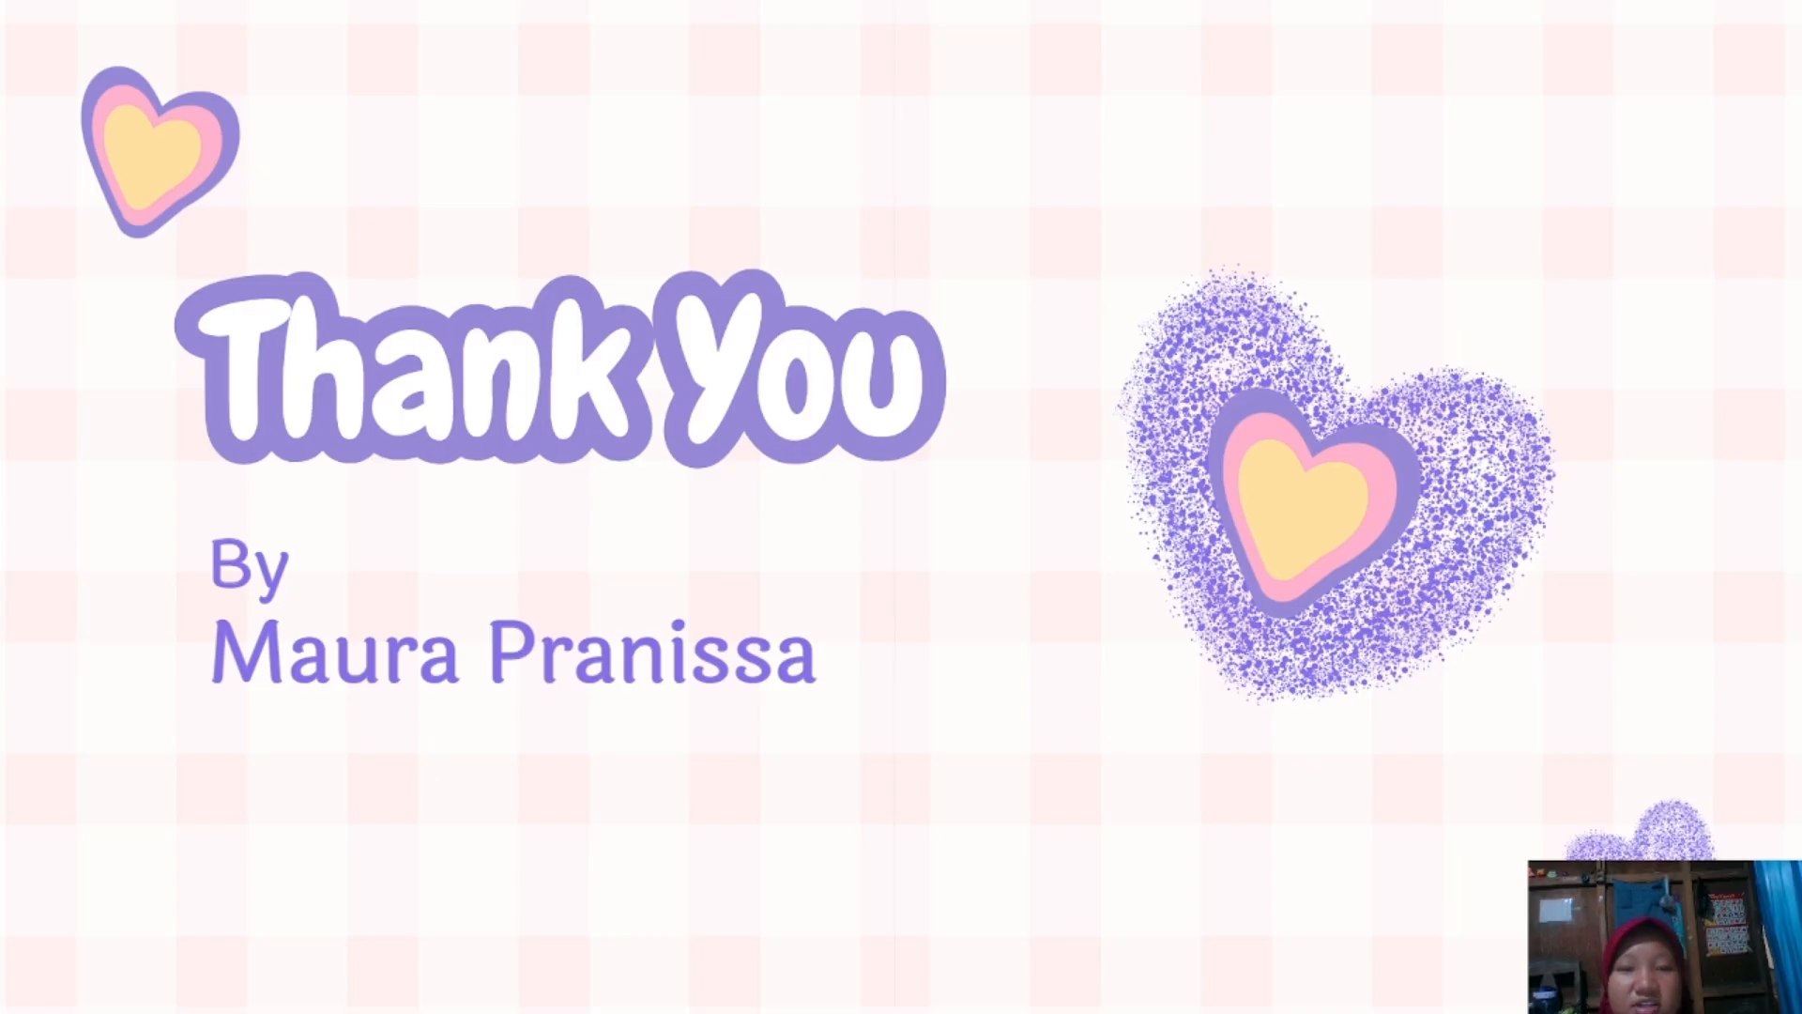